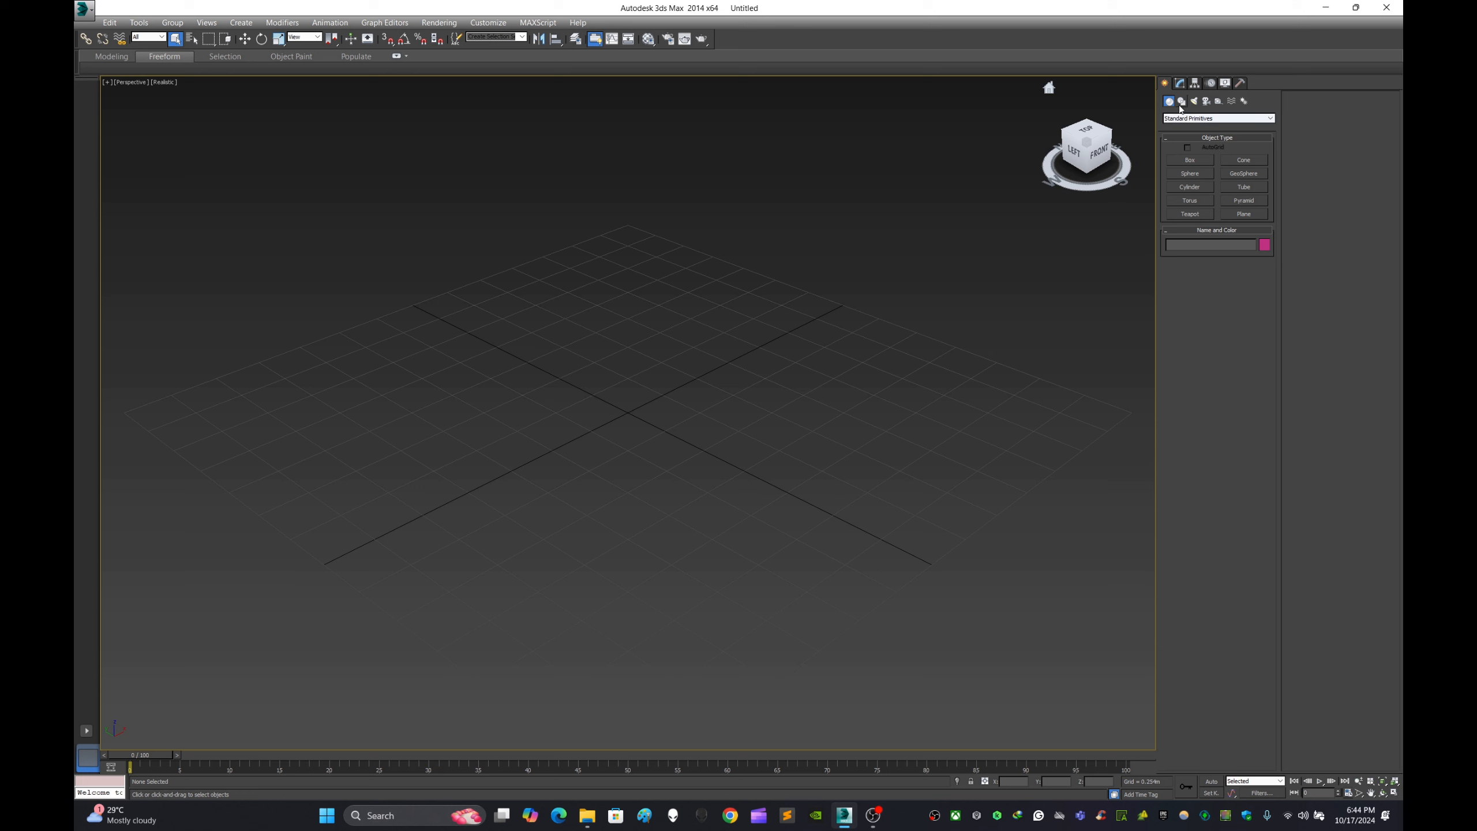
# - Create a box at the grid centre, about 1.17 m long, 1.17 m wide and 1.28 m high
pyautogui.click(1190, 159)
pyautogui.moveTo(634, 415); pyautogui.dragTo(660, 496)
pyautogui.click(630, 237)
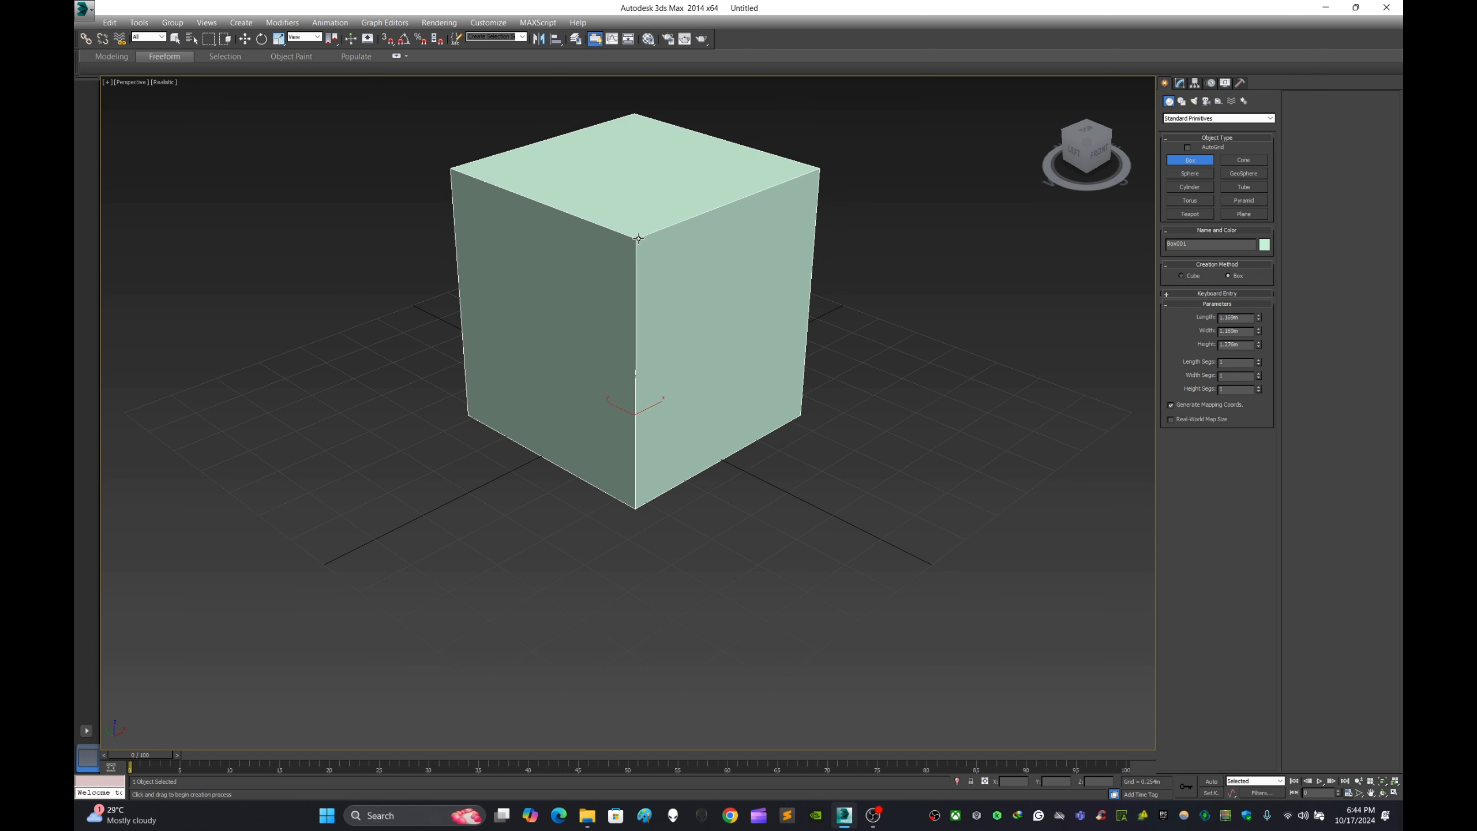
pyautogui.click(245, 38)
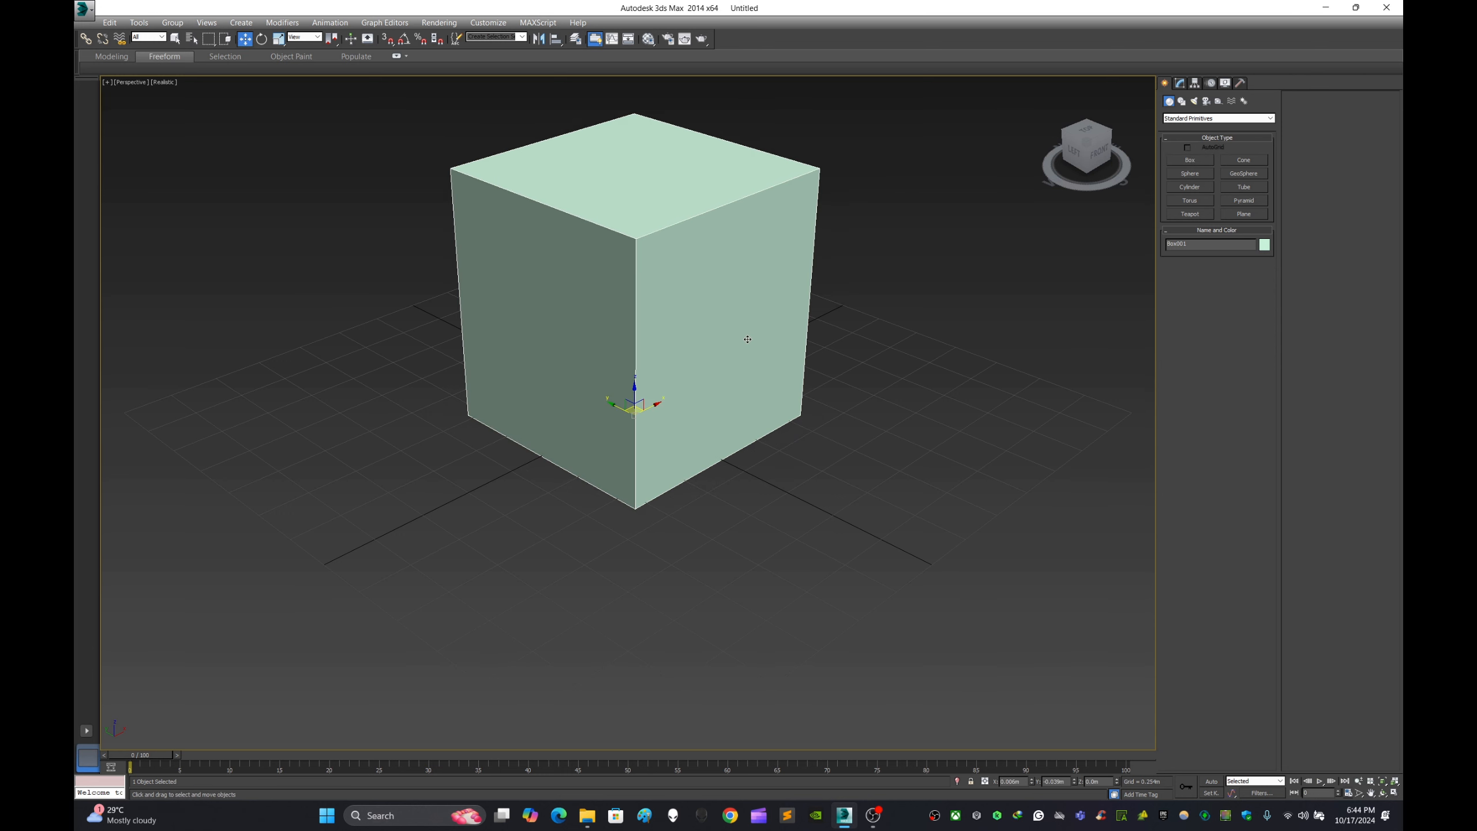
# - Assign an unmodified grey default material to the box and close the Material Editor
pyautogui.press('m')
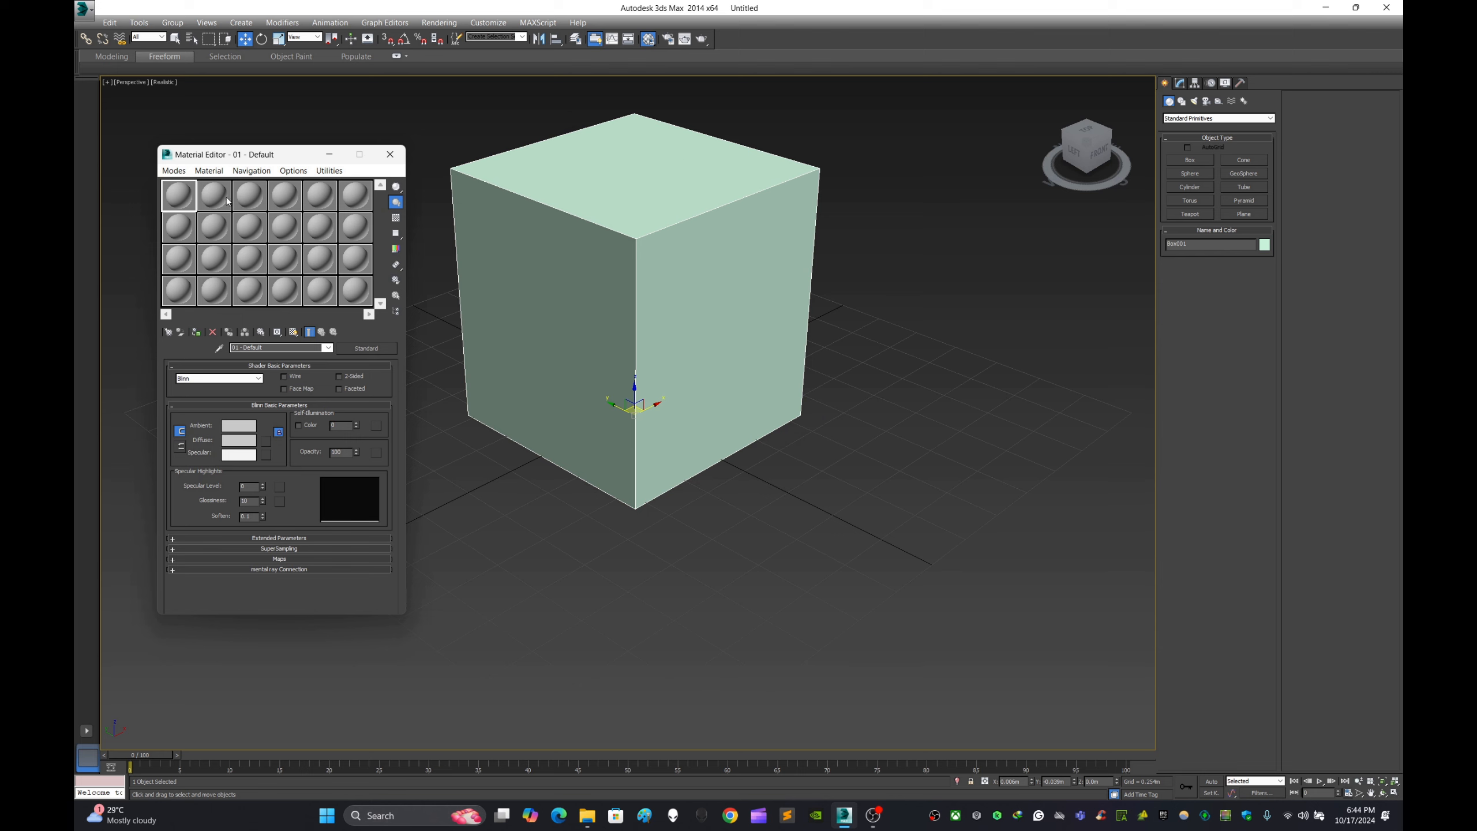
pyautogui.moveTo(227, 201); pyautogui.dragTo(582, 301)
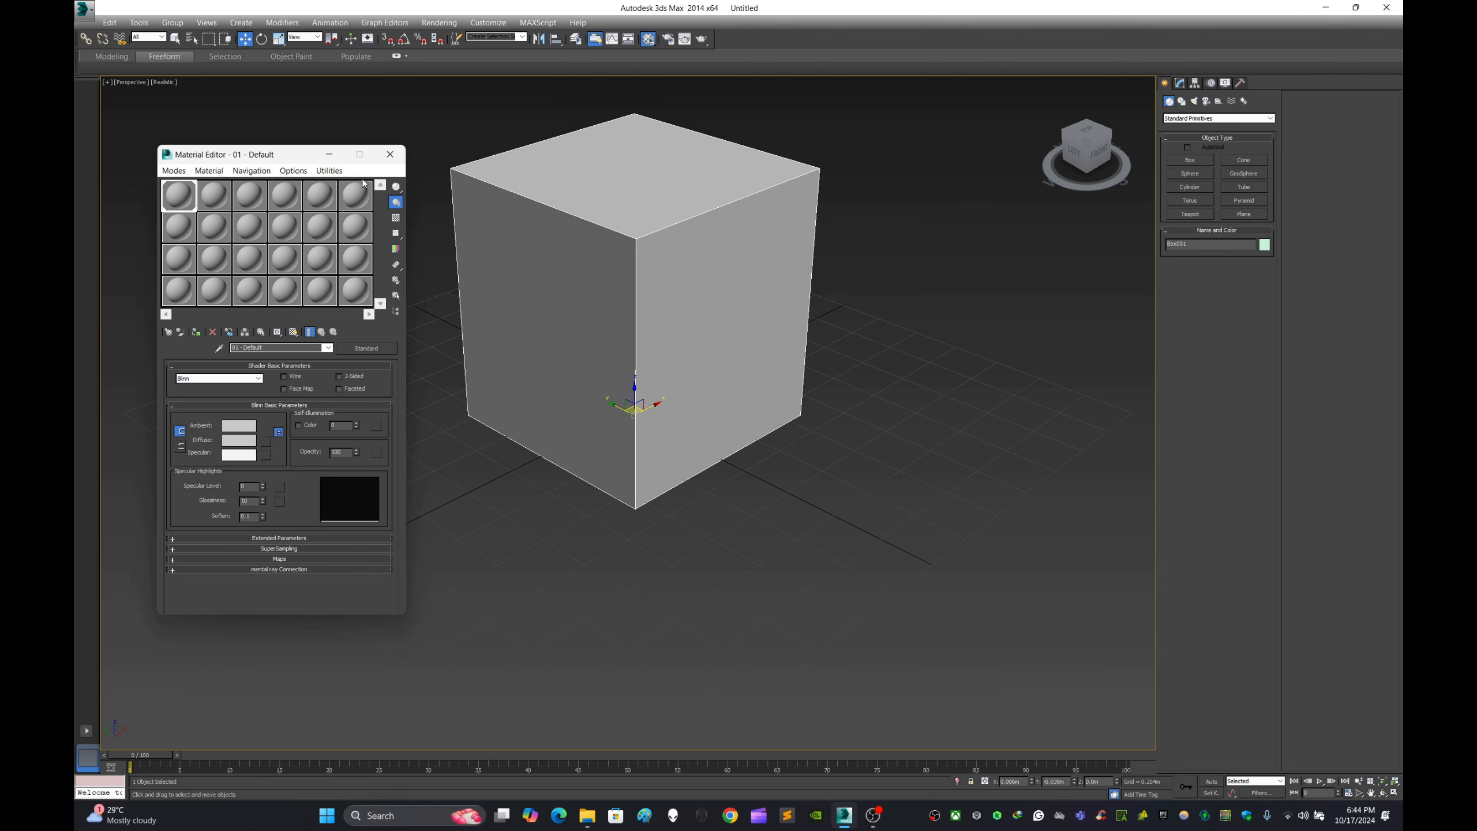
pyautogui.click(390, 155)
# - Set the box's object color to black and turn on Edged Faces display for the viewport
pyautogui.click(1264, 247)
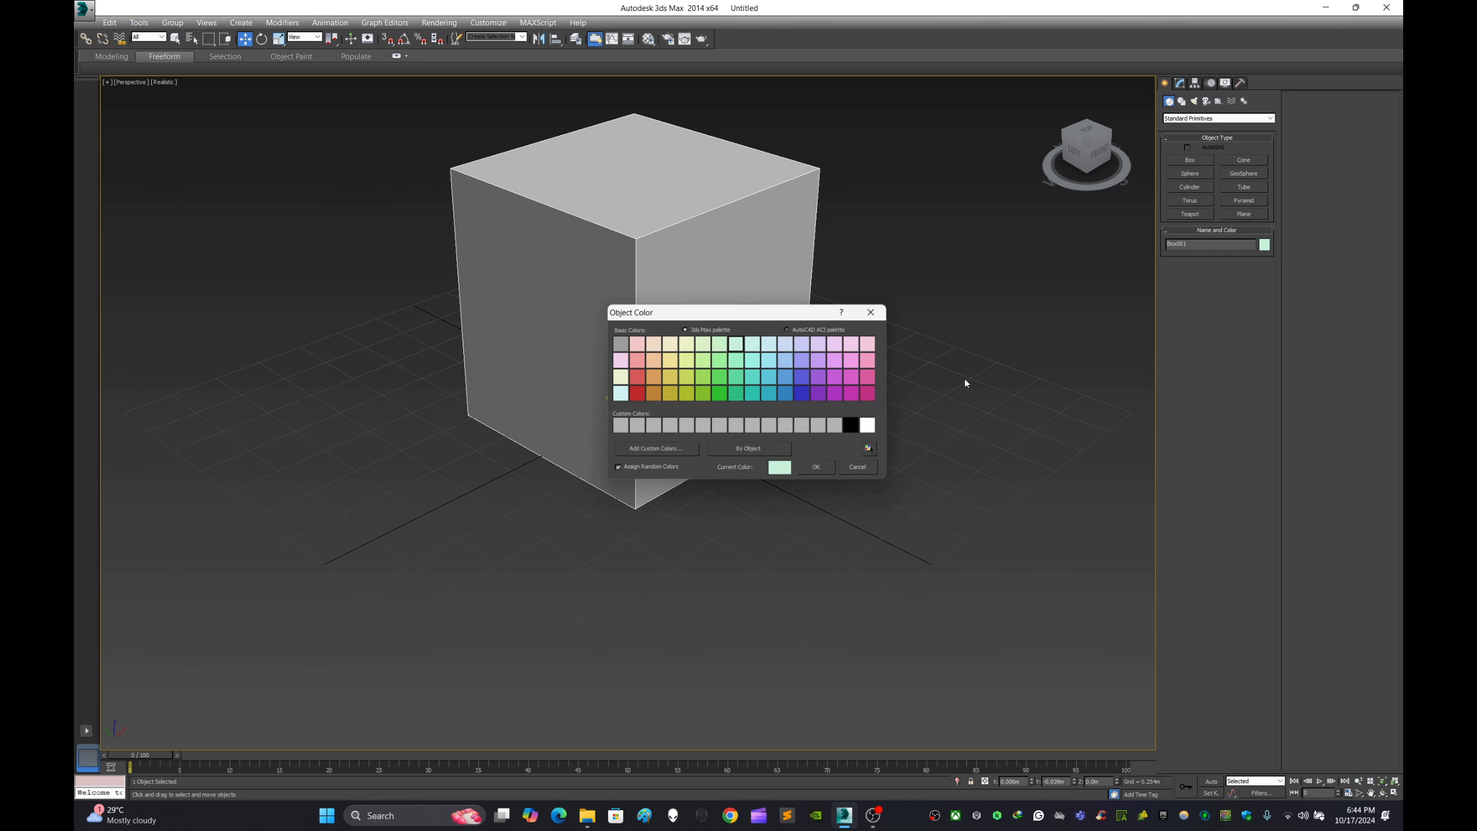
pyautogui.click(869, 425)
pyautogui.click(852, 426)
pyautogui.click(835, 474)
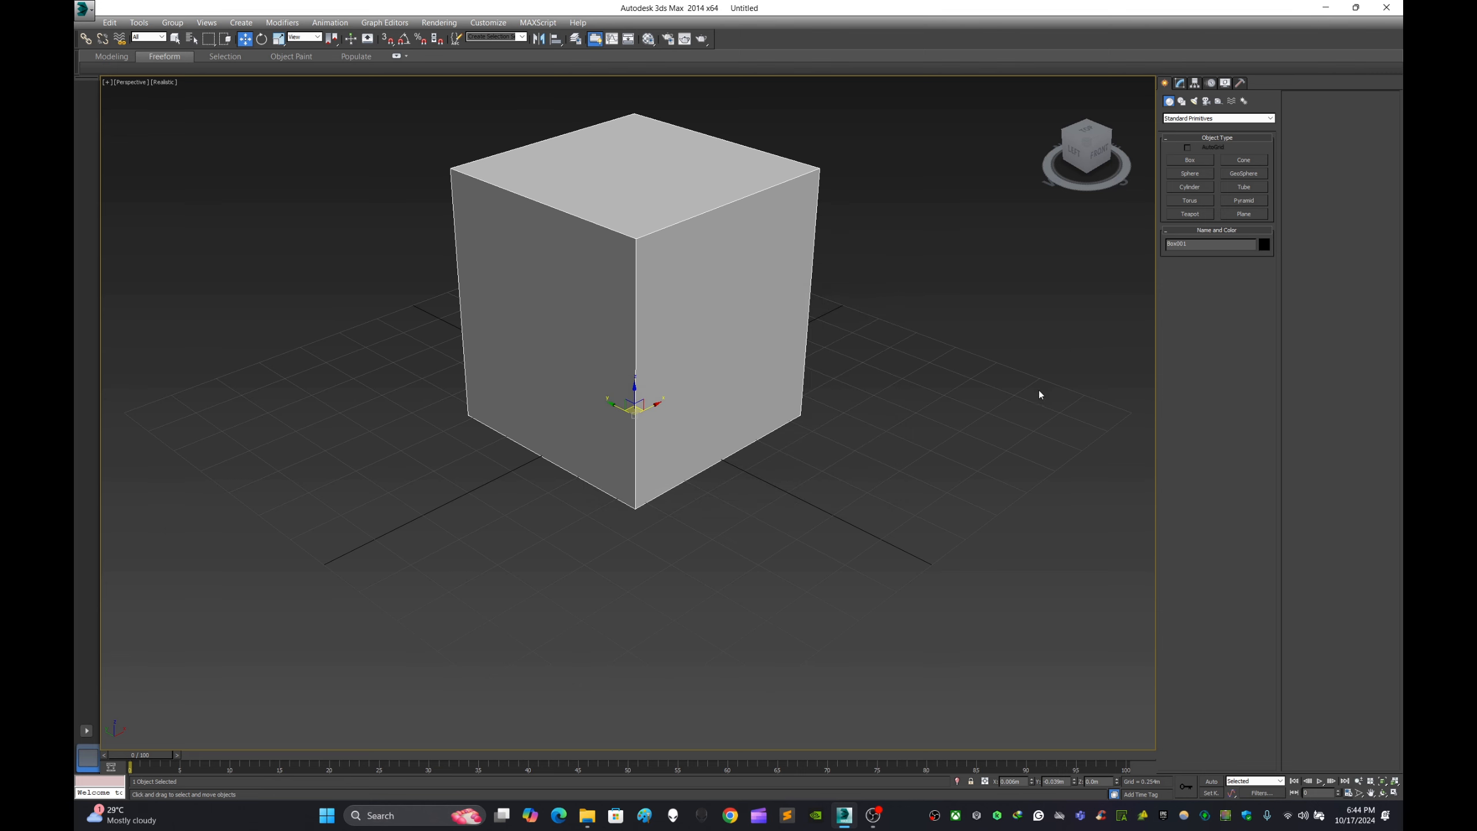
pyautogui.press('F4')
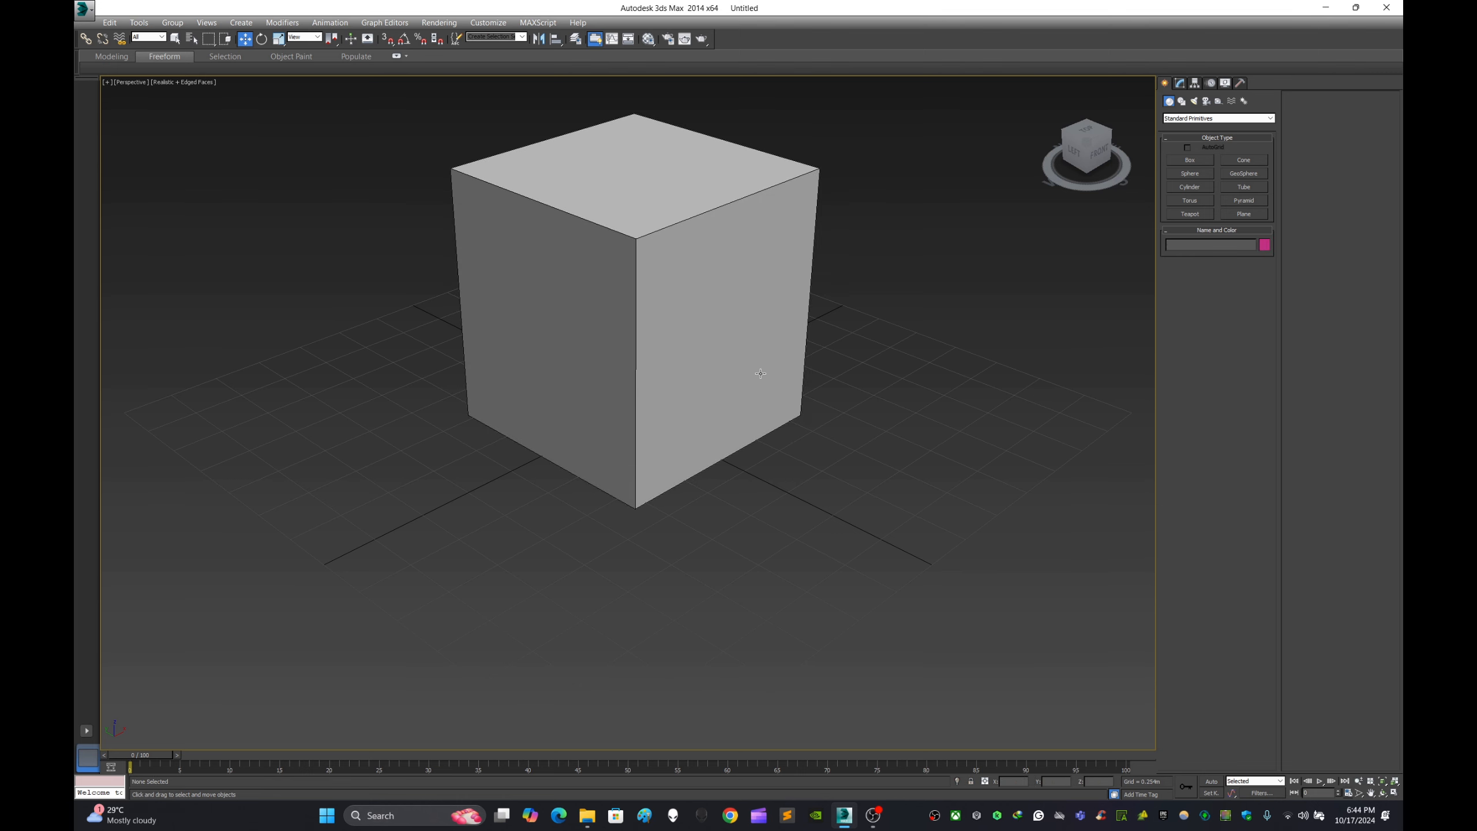
# - Convert the selected box to an Editable Poly
pyautogui.click(1179, 84)
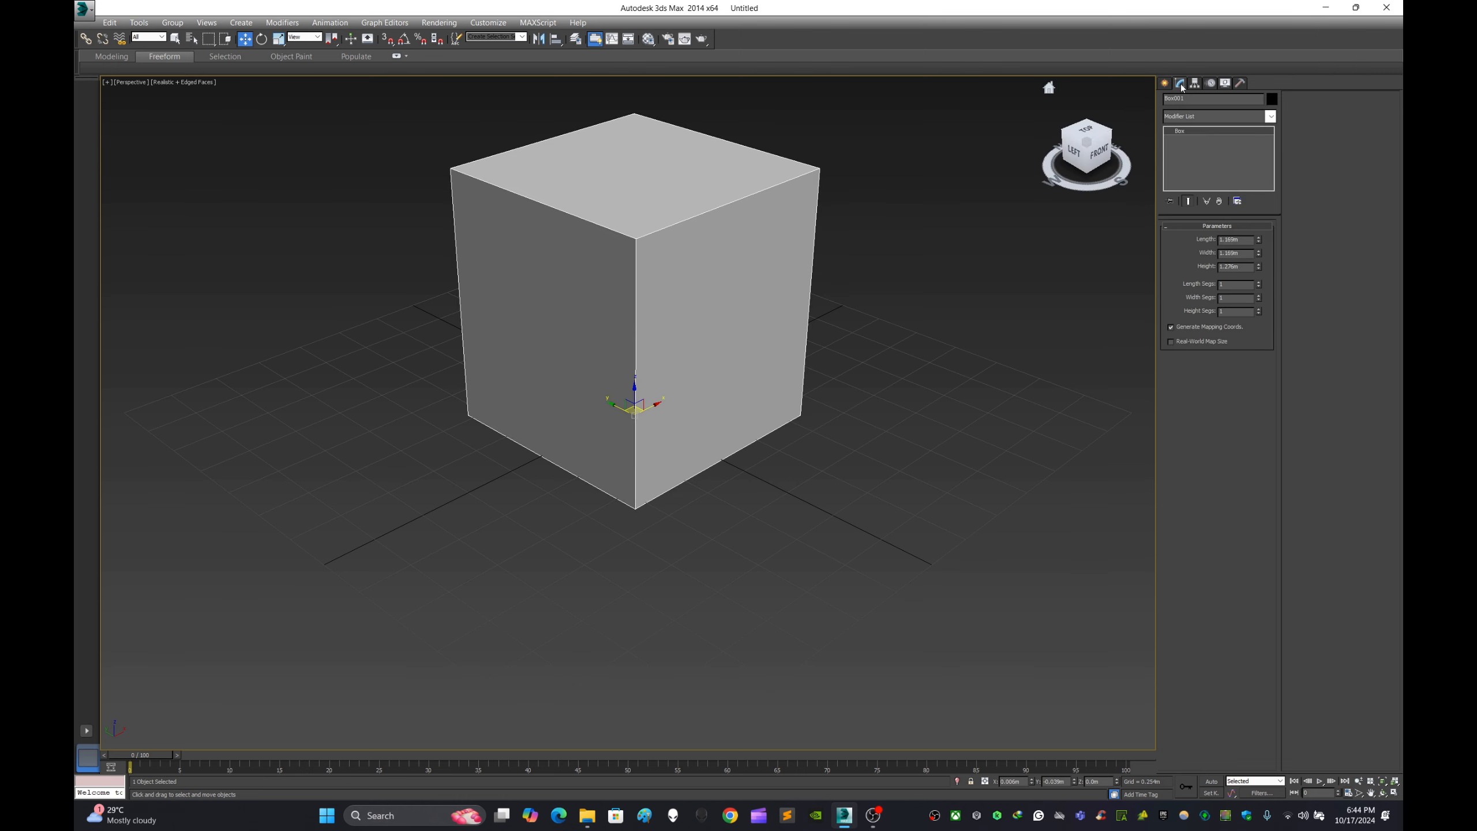
pyautogui.rightClick(709, 264)
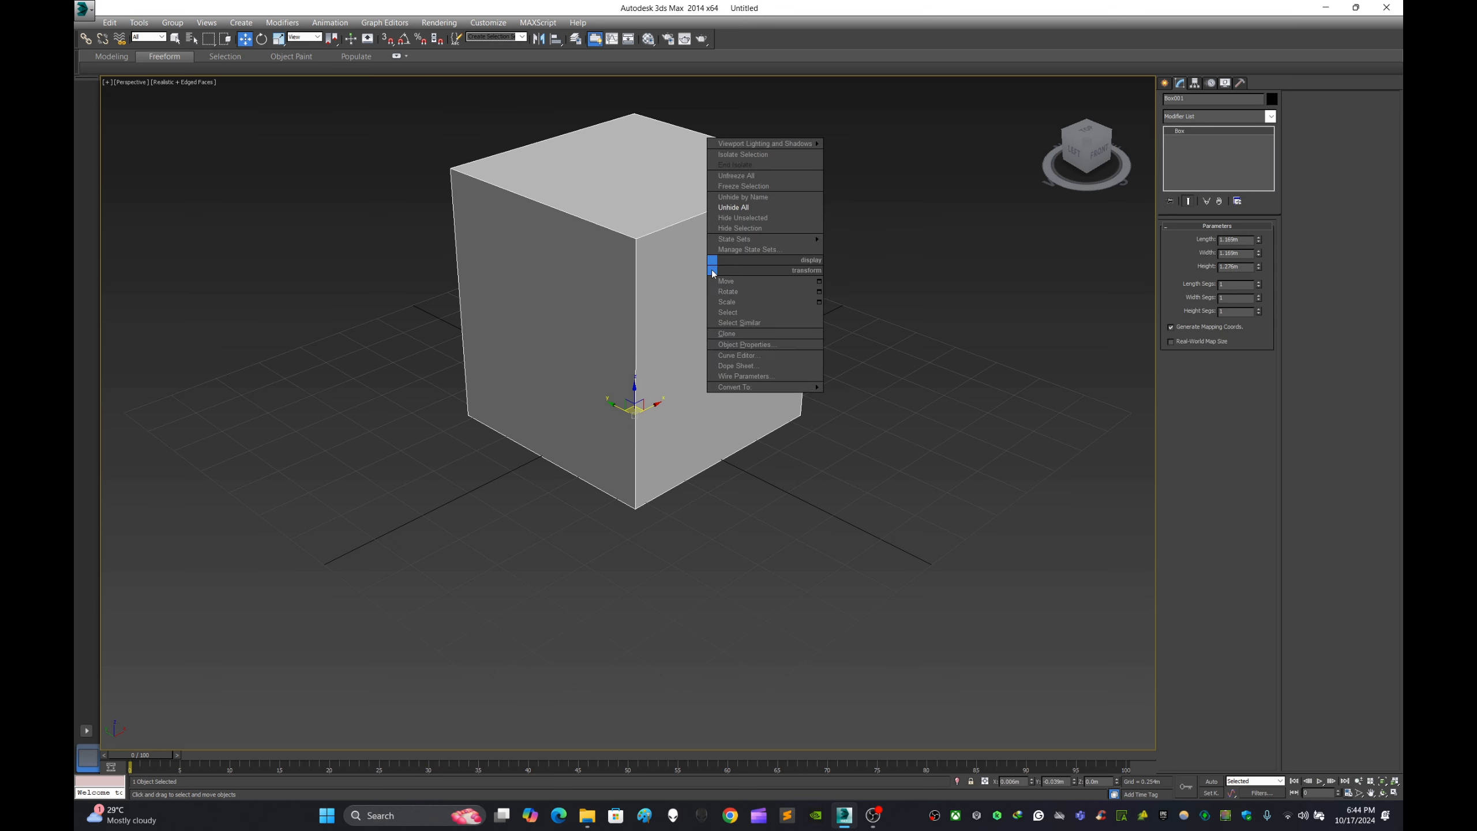
pyautogui.moveTo(773, 388)
pyautogui.click(872, 398)
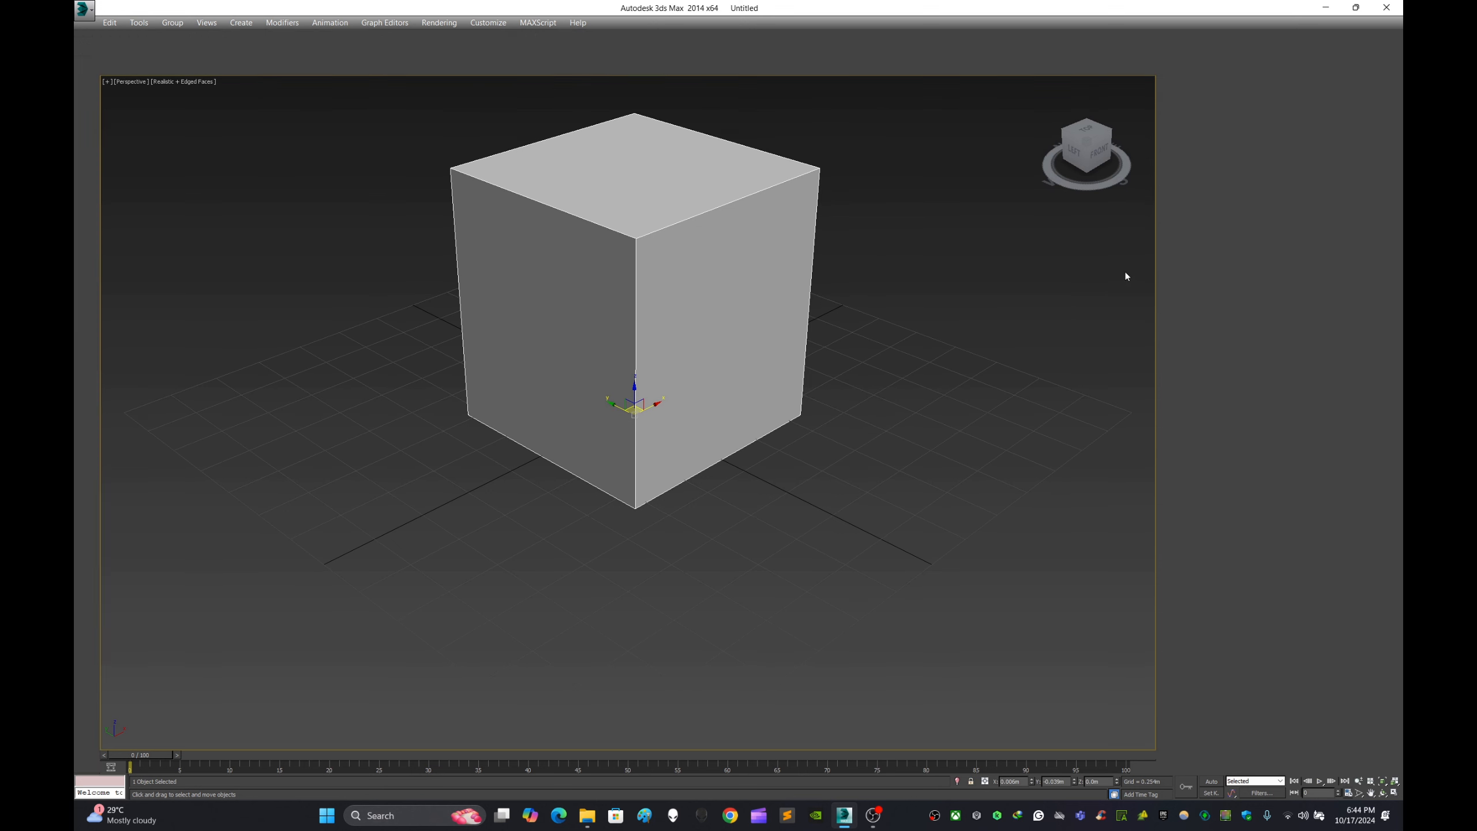
# - Enter the Edge sub-object level of the editable poly after trying the Vertex level
pyautogui.click(1179, 239)
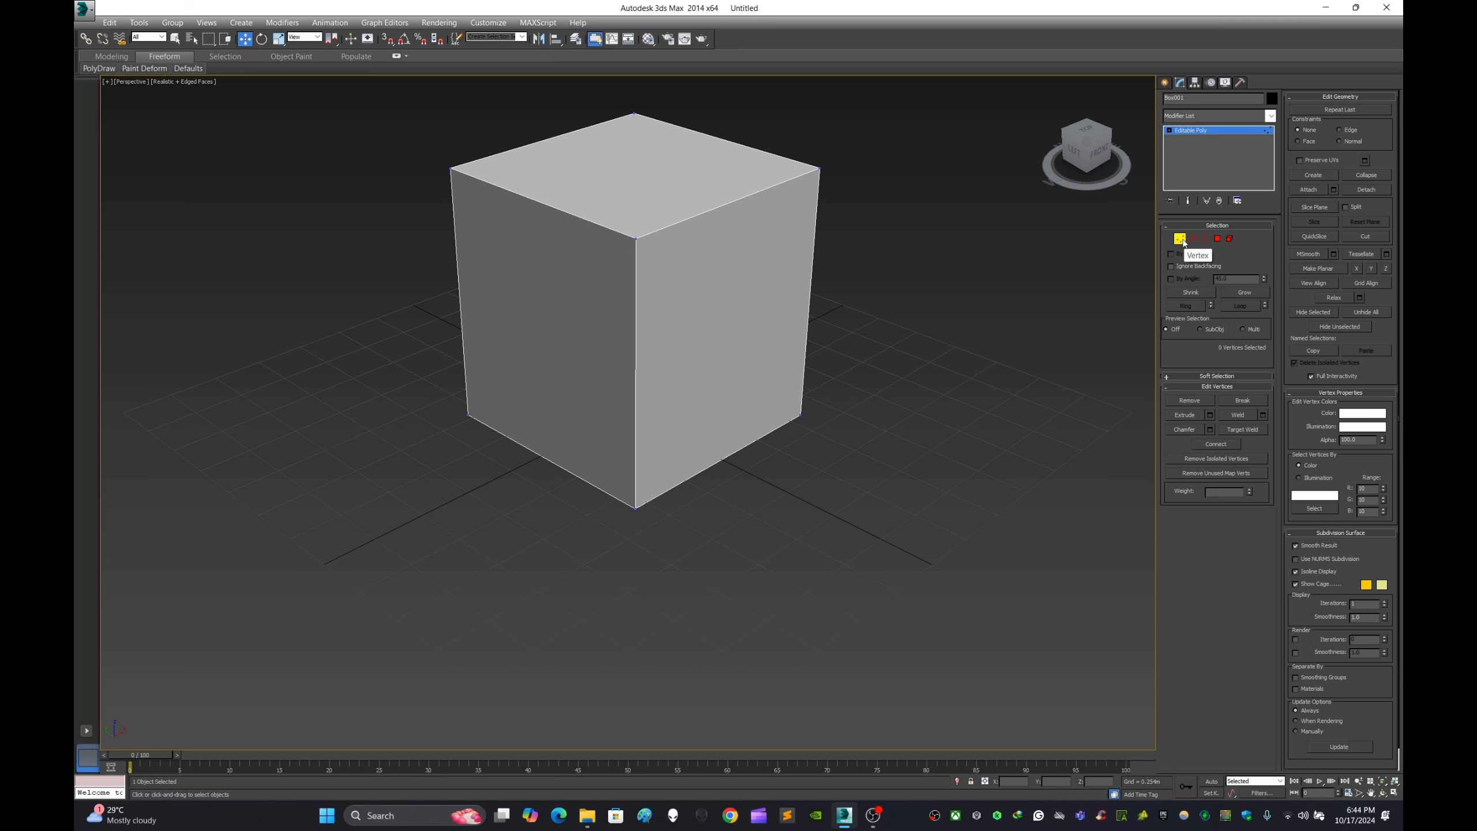
pyautogui.click(1192, 239)
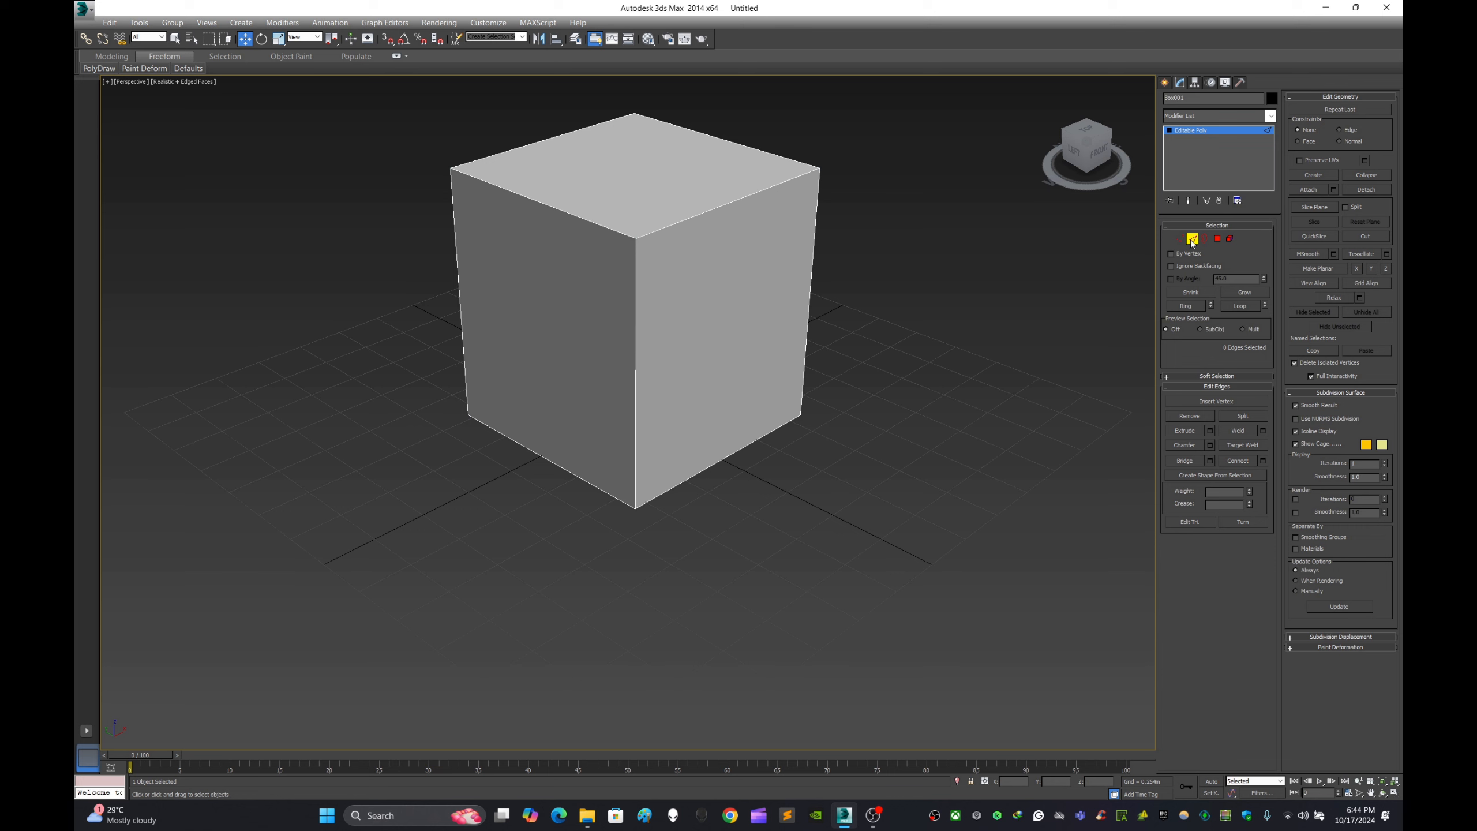
pyautogui.click(1179, 239)
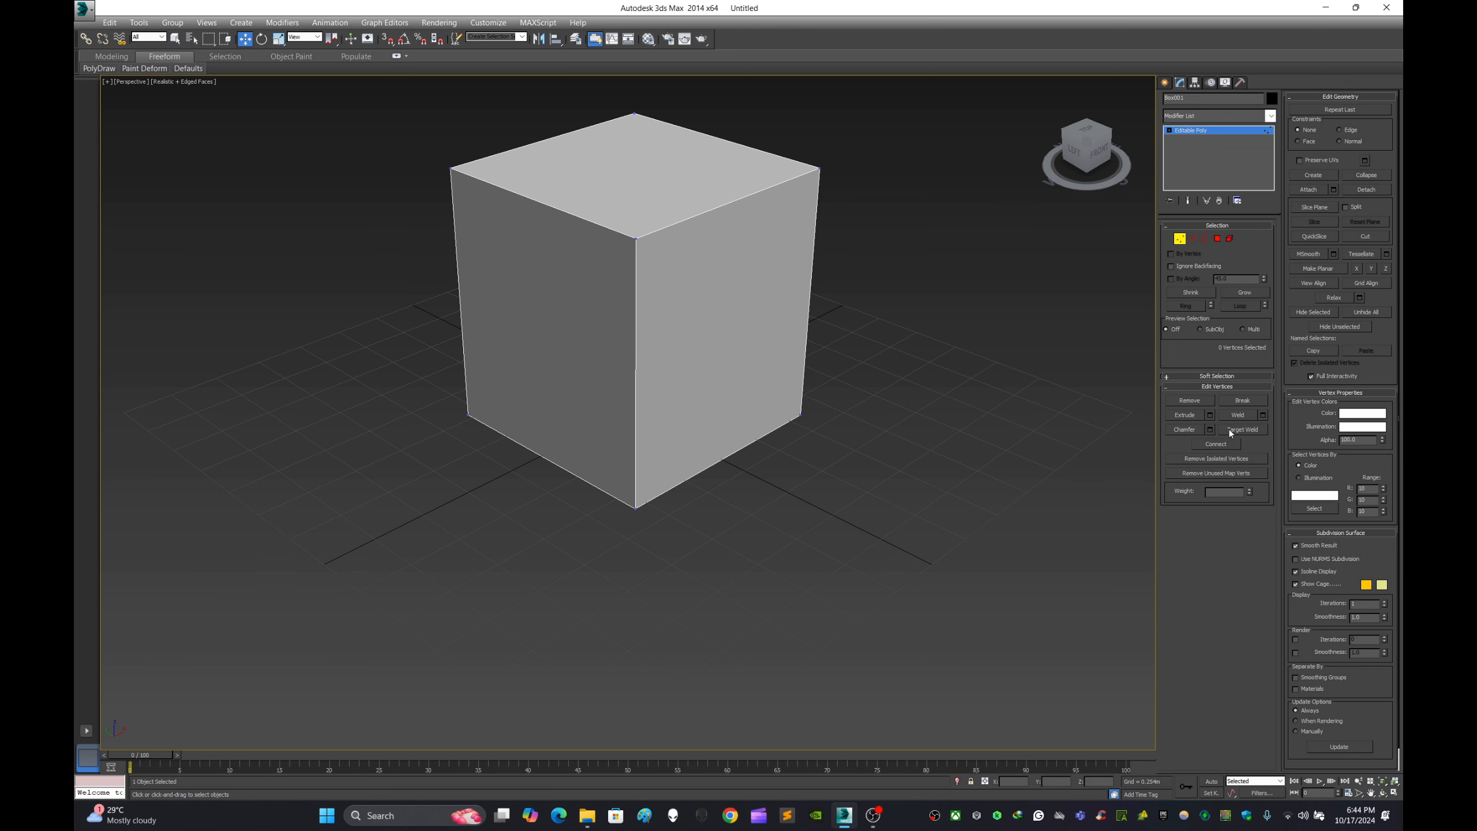
pyautogui.click(1192, 238)
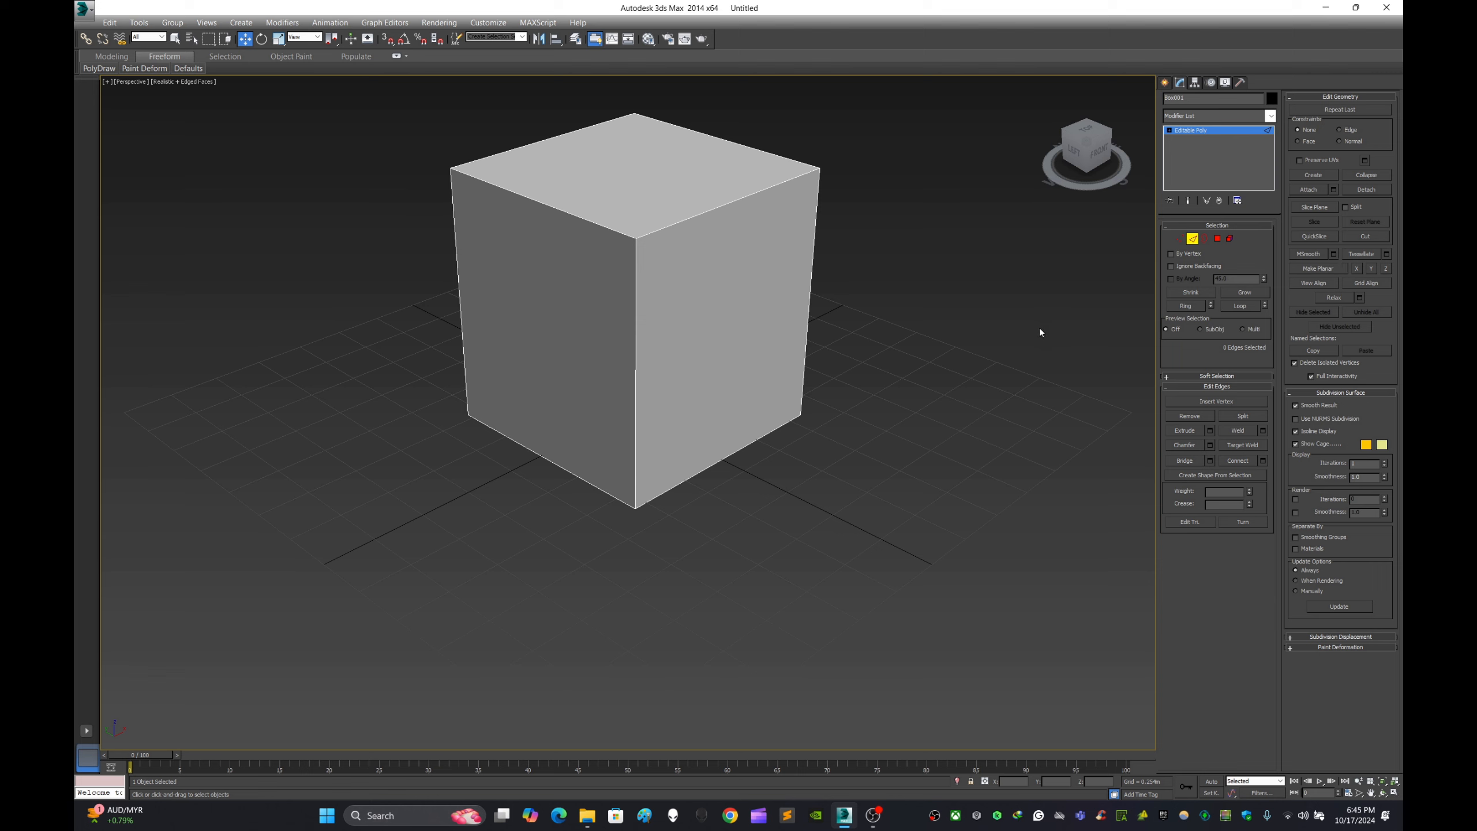
# - Try selecting a single top edge and a region of edges on the box, clearing the selection each time
pyautogui.click(758, 192)
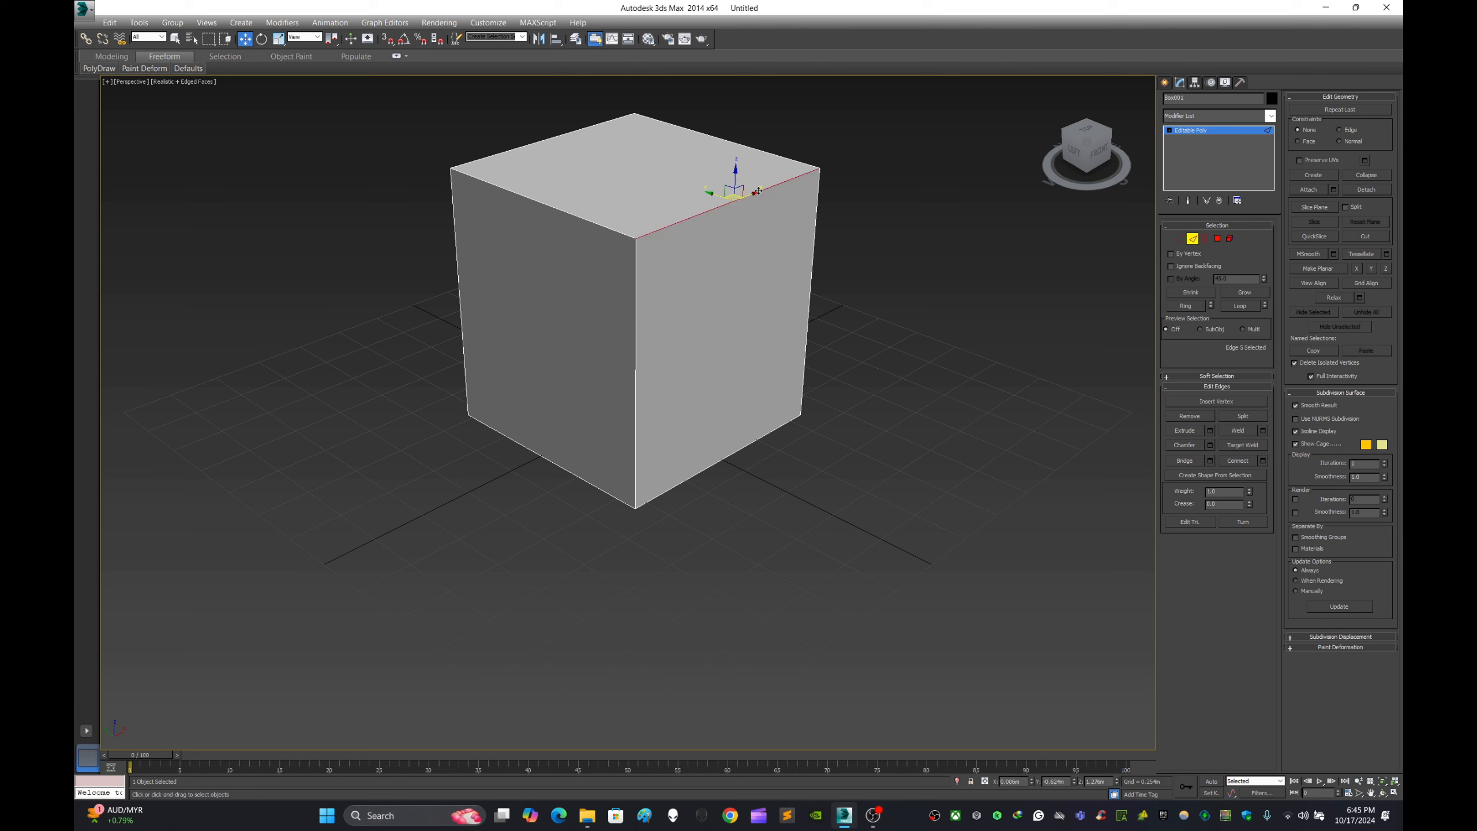
pyautogui.click(821, 171)
pyautogui.click(767, 193)
pyautogui.click(909, 230)
pyautogui.scroll(-3, 893, 194)
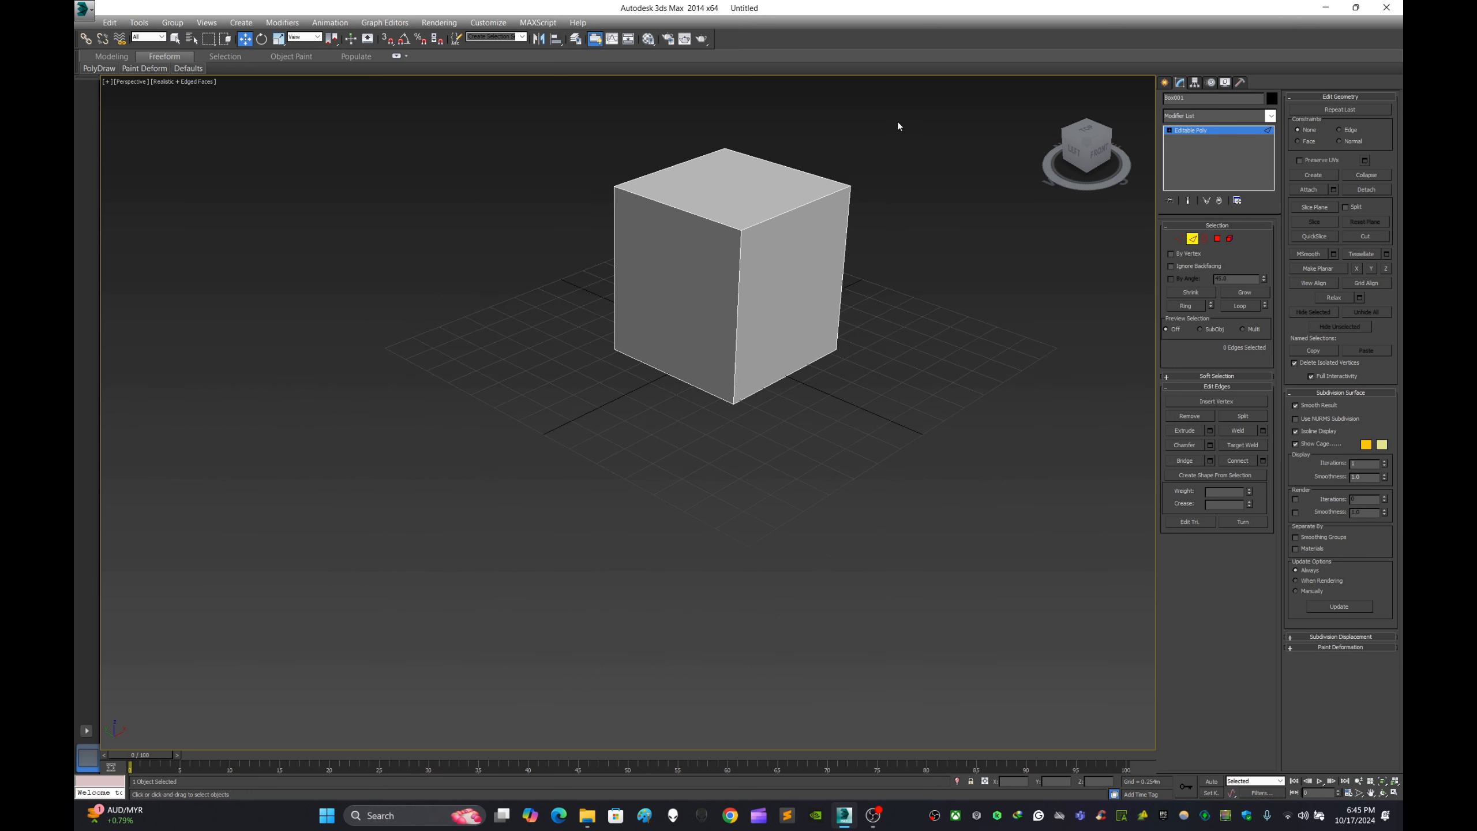
pyautogui.moveTo(897, 121); pyautogui.dragTo(590, 280)
pyautogui.scroll(4, 872, 254)
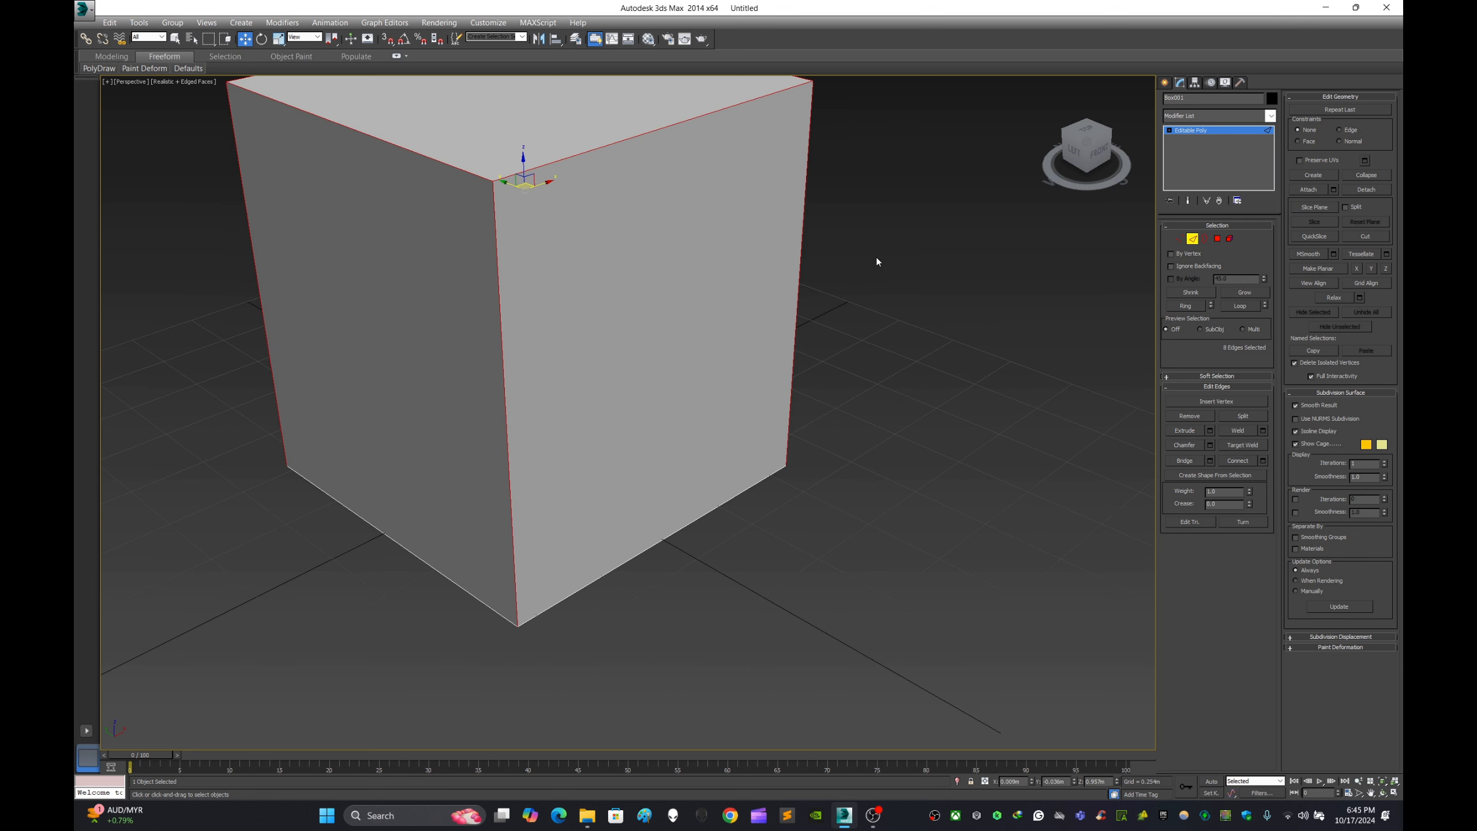
pyautogui.click(731, 227)
# - Select all four edges around the top face of the box
pyautogui.click(629, 140)
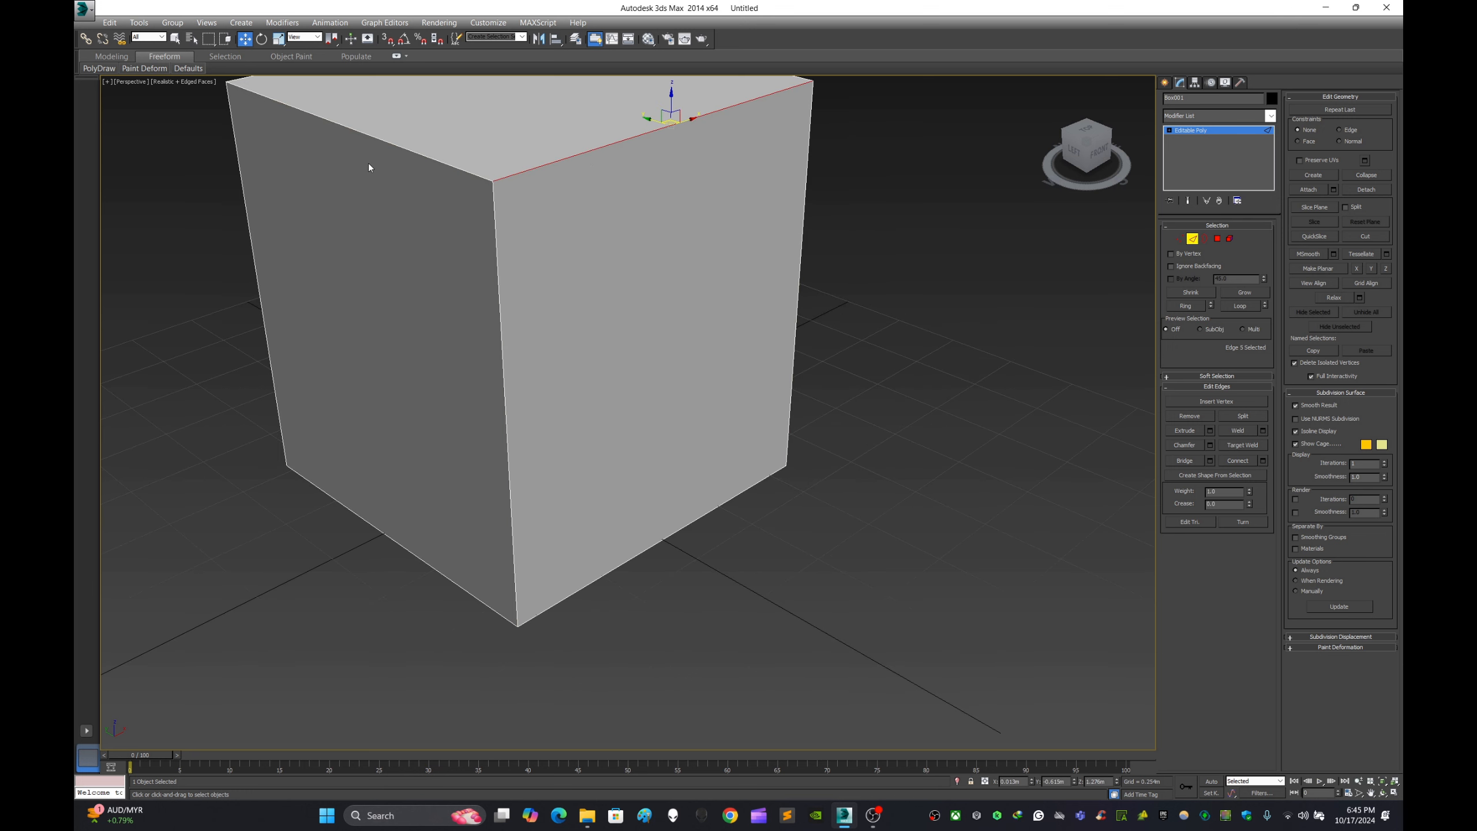
pyautogui.keyDown('ctrl'); pyautogui.click(364, 134); pyautogui.keyUp('ctrl')
pyautogui.moveTo(534, 140); pyautogui.dragTo(642, 245, button='middle')
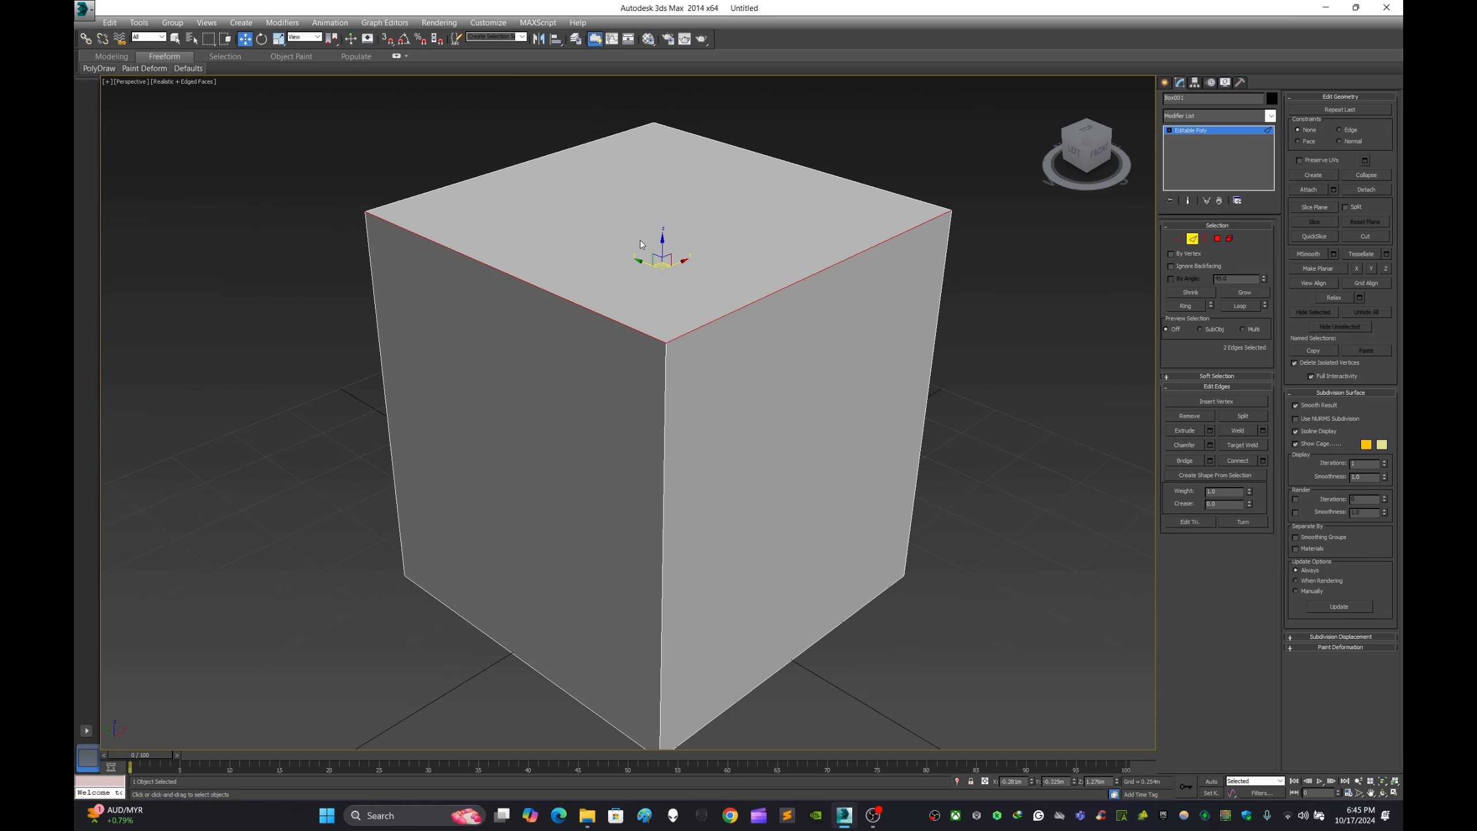
pyautogui.keyDown('ctrl'); pyautogui.click(573, 149); pyautogui.keyUp('ctrl')
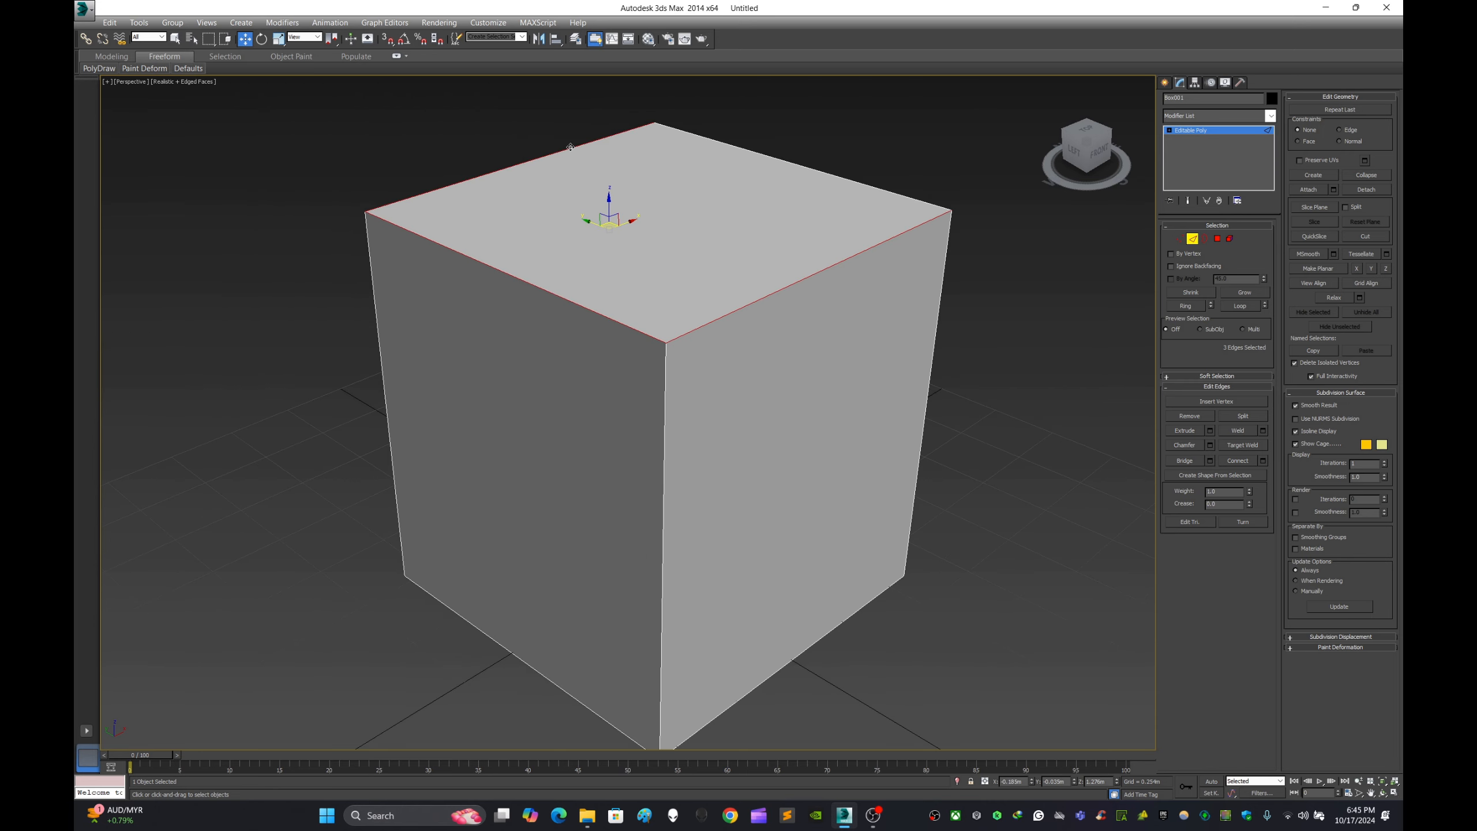
pyautogui.keyDown('ctrl'); pyautogui.click(714, 140); pyautogui.keyUp('ctrl')
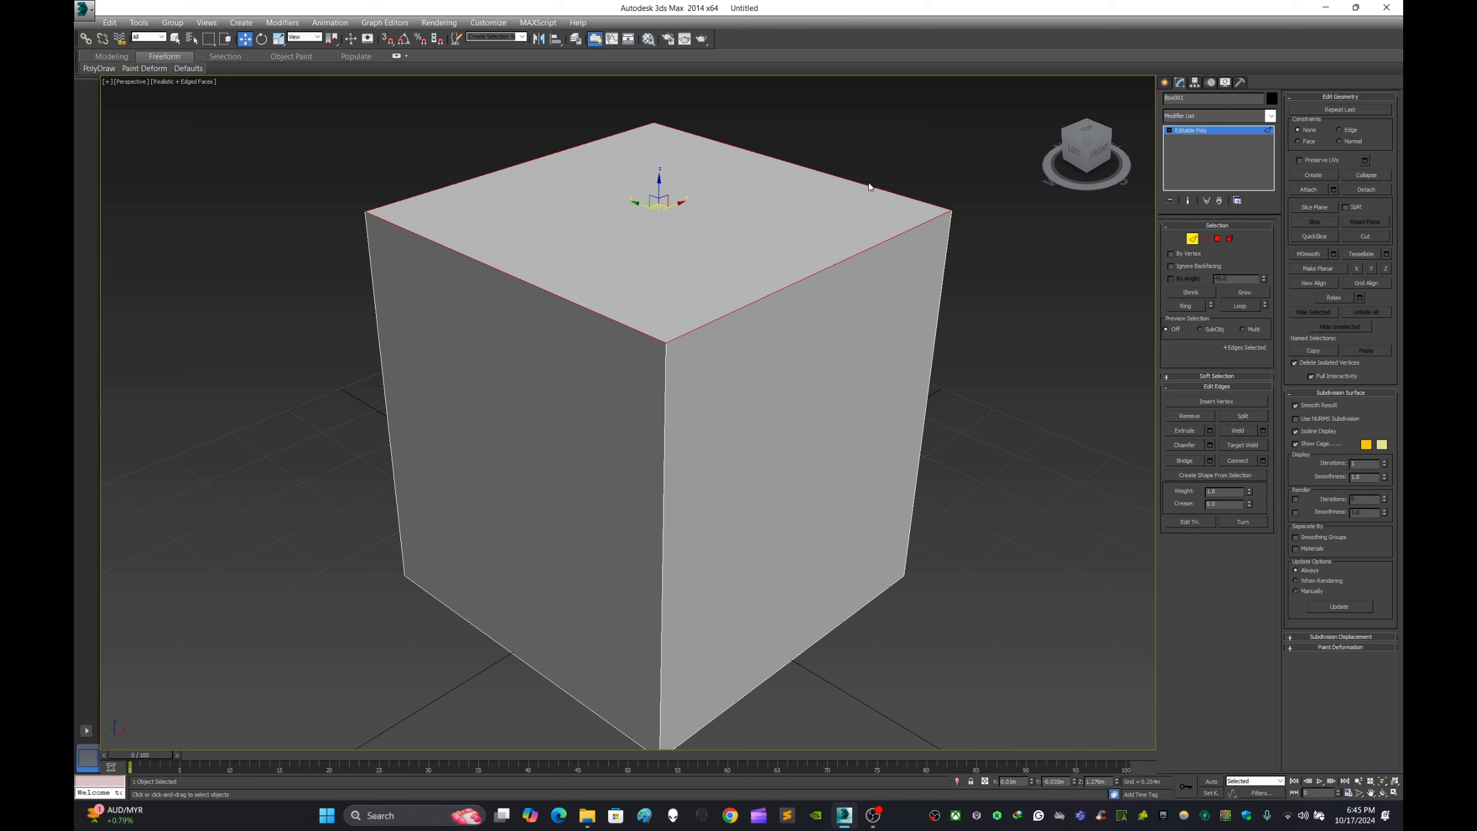
# - Try chamfering the four top edges with the Chamfer settings, and undo it
pyautogui.click(1210, 445)
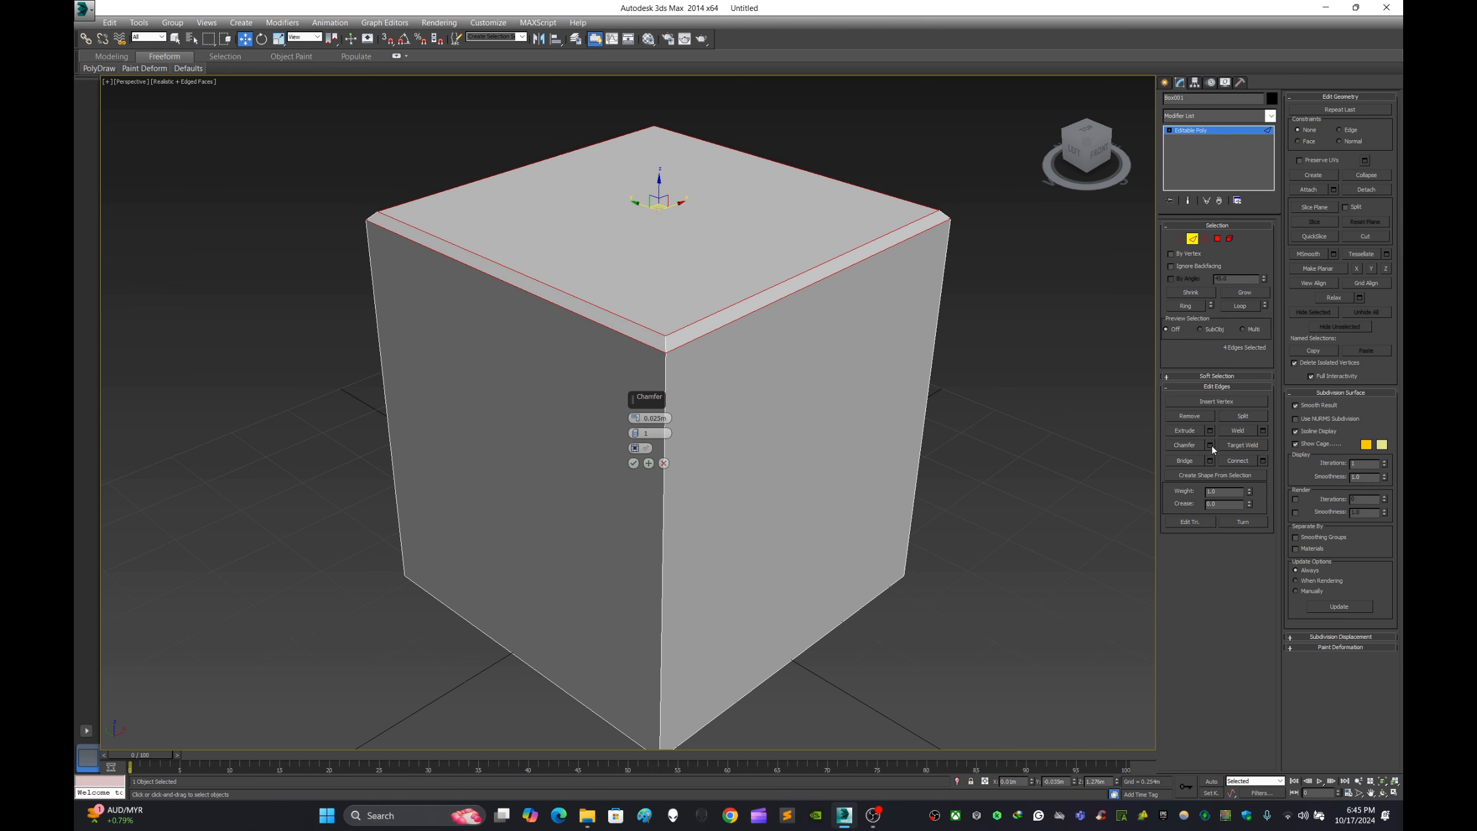
pyautogui.moveTo(635, 423); pyautogui.dragTo(634, 395)
pyautogui.hotkey('ctrl', 'z')
# - Open the Bridge settings for the top edges, cancel them and deselect the edges
pyautogui.click(1209, 464)
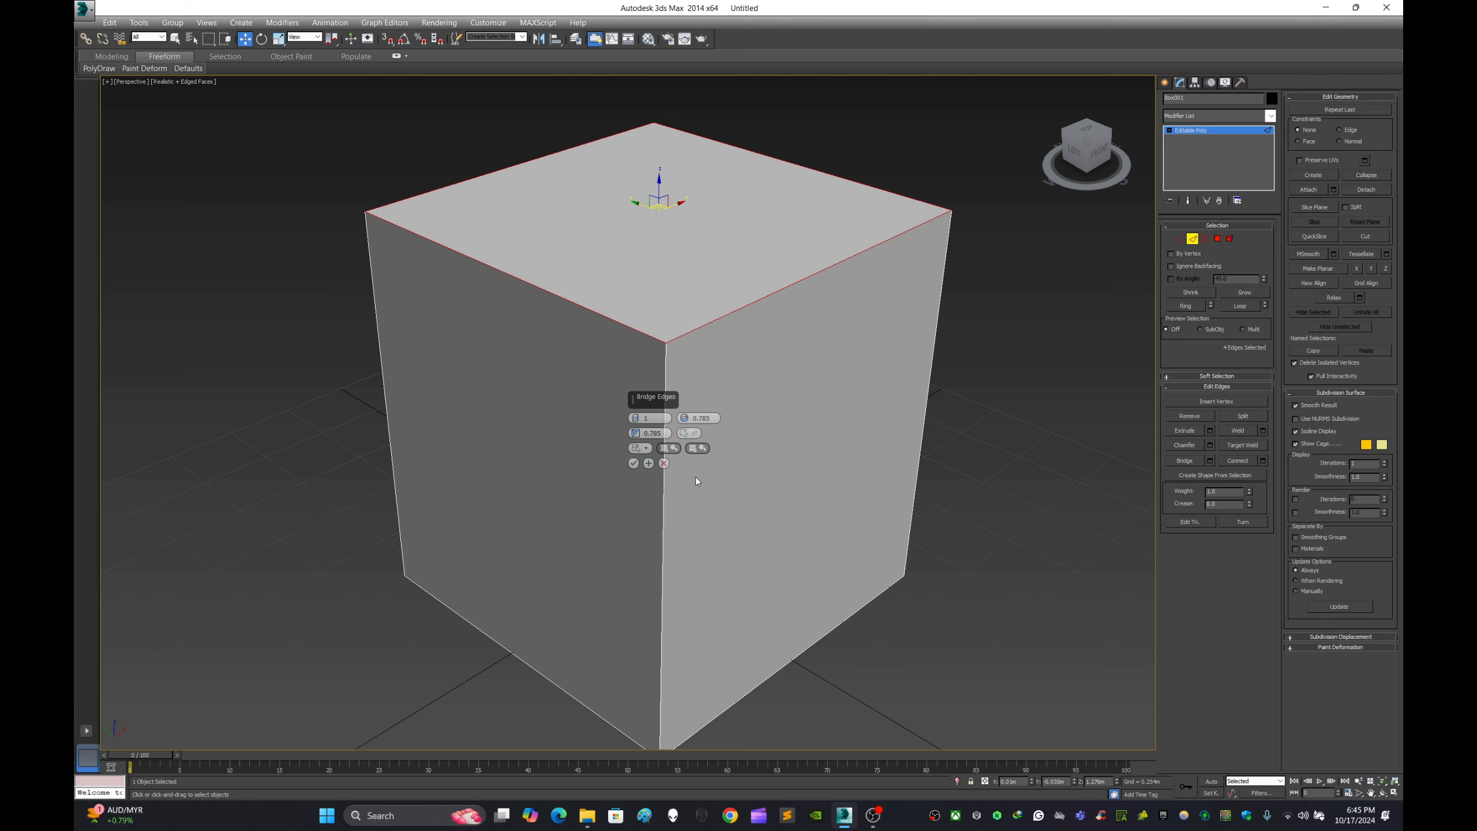
pyautogui.click(664, 464)
pyautogui.click(1087, 343)
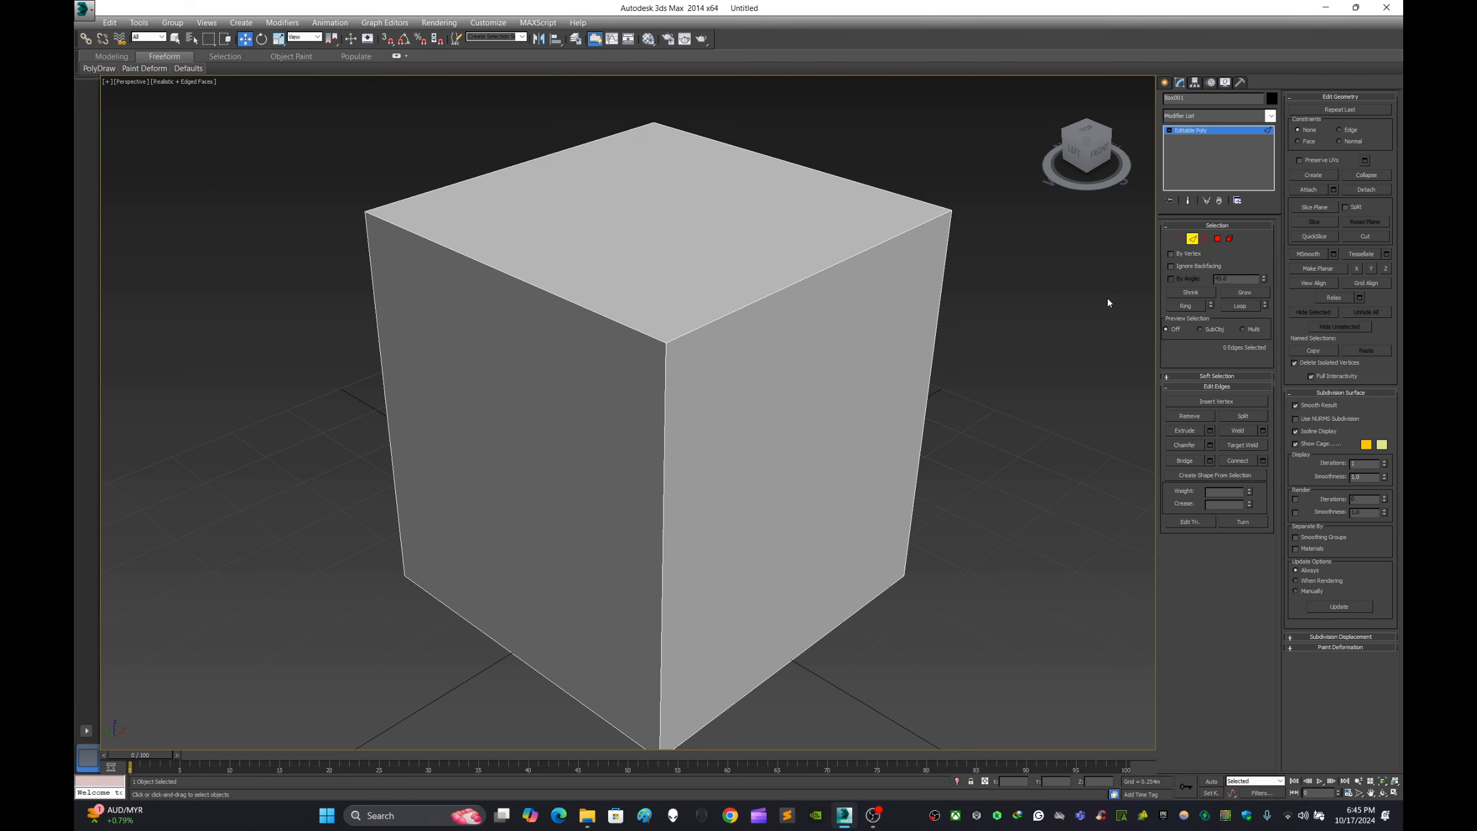
pyautogui.click(1165, 83)
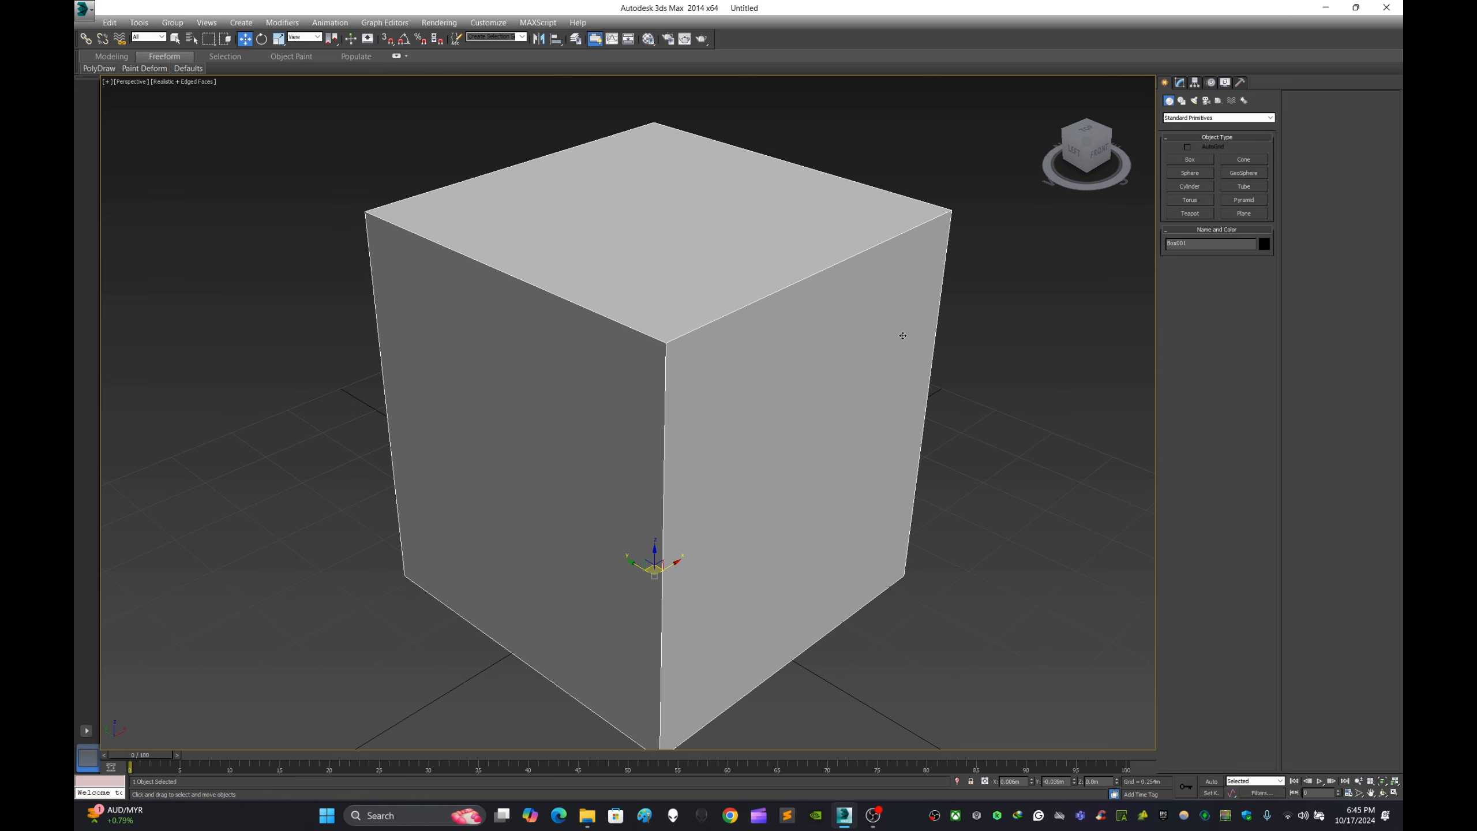
pyautogui.click(1181, 83)
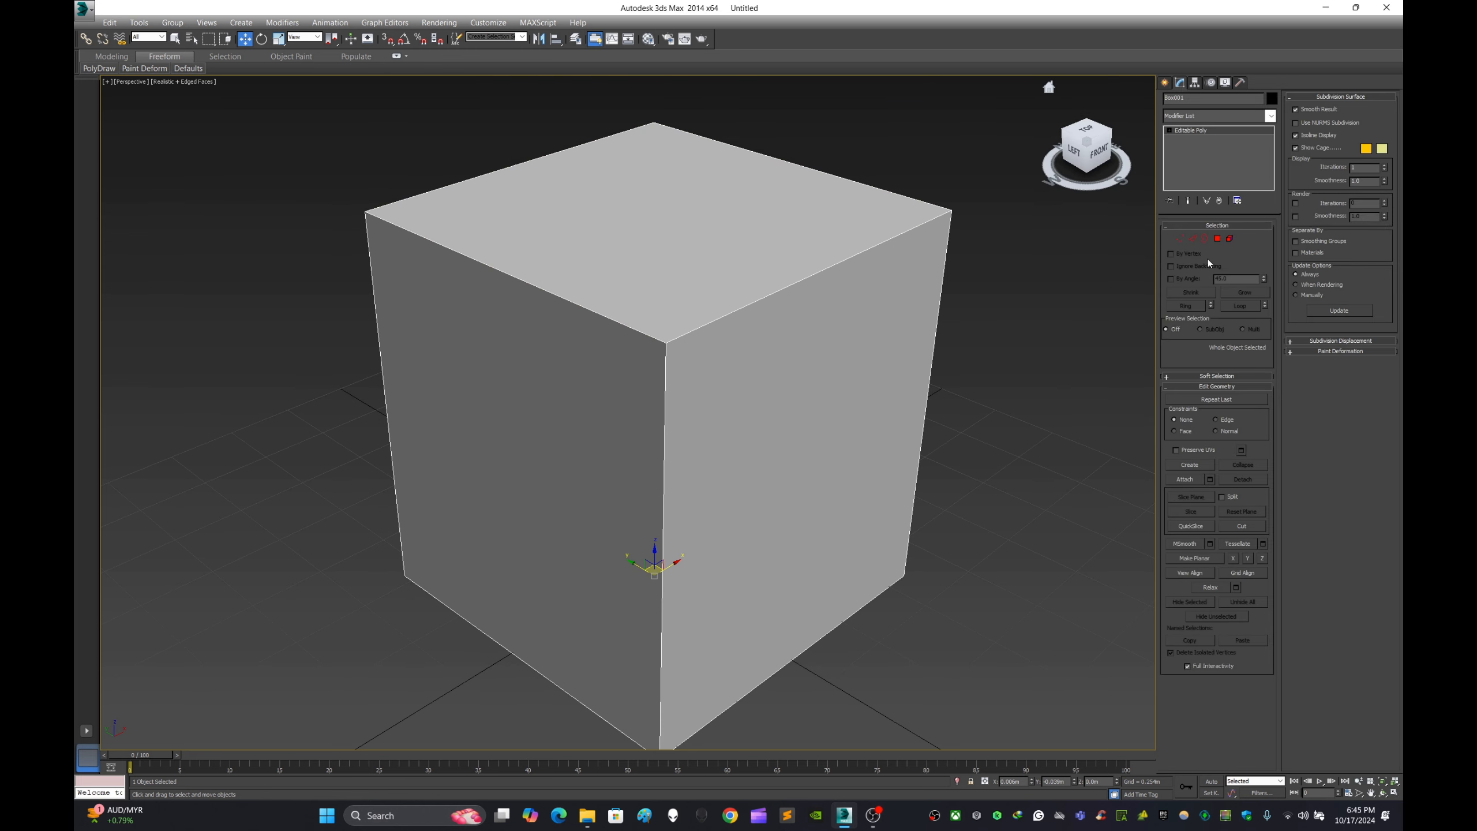
pyautogui.click(1193, 239)
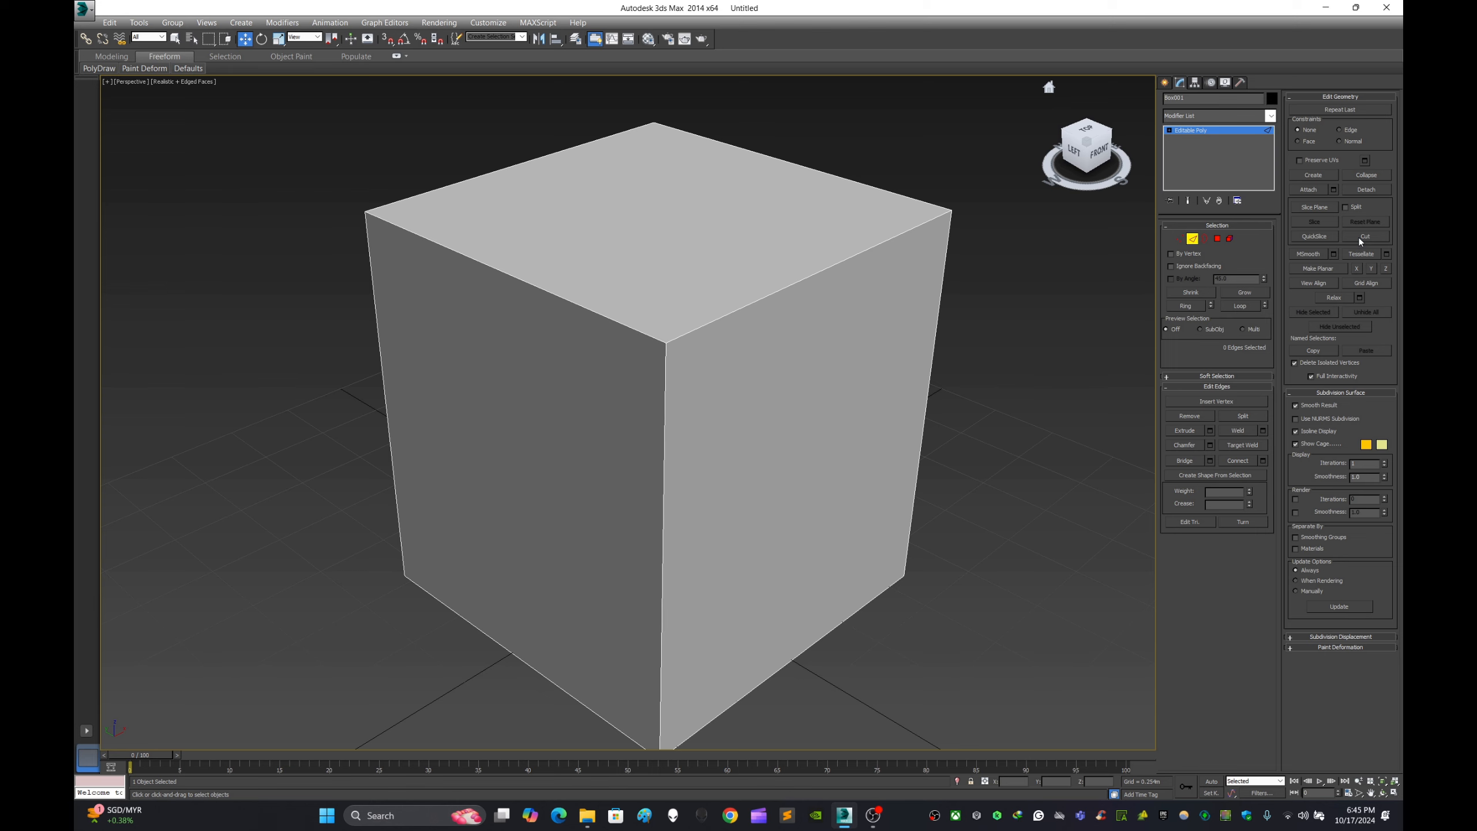
pyautogui.click(1098, 149)
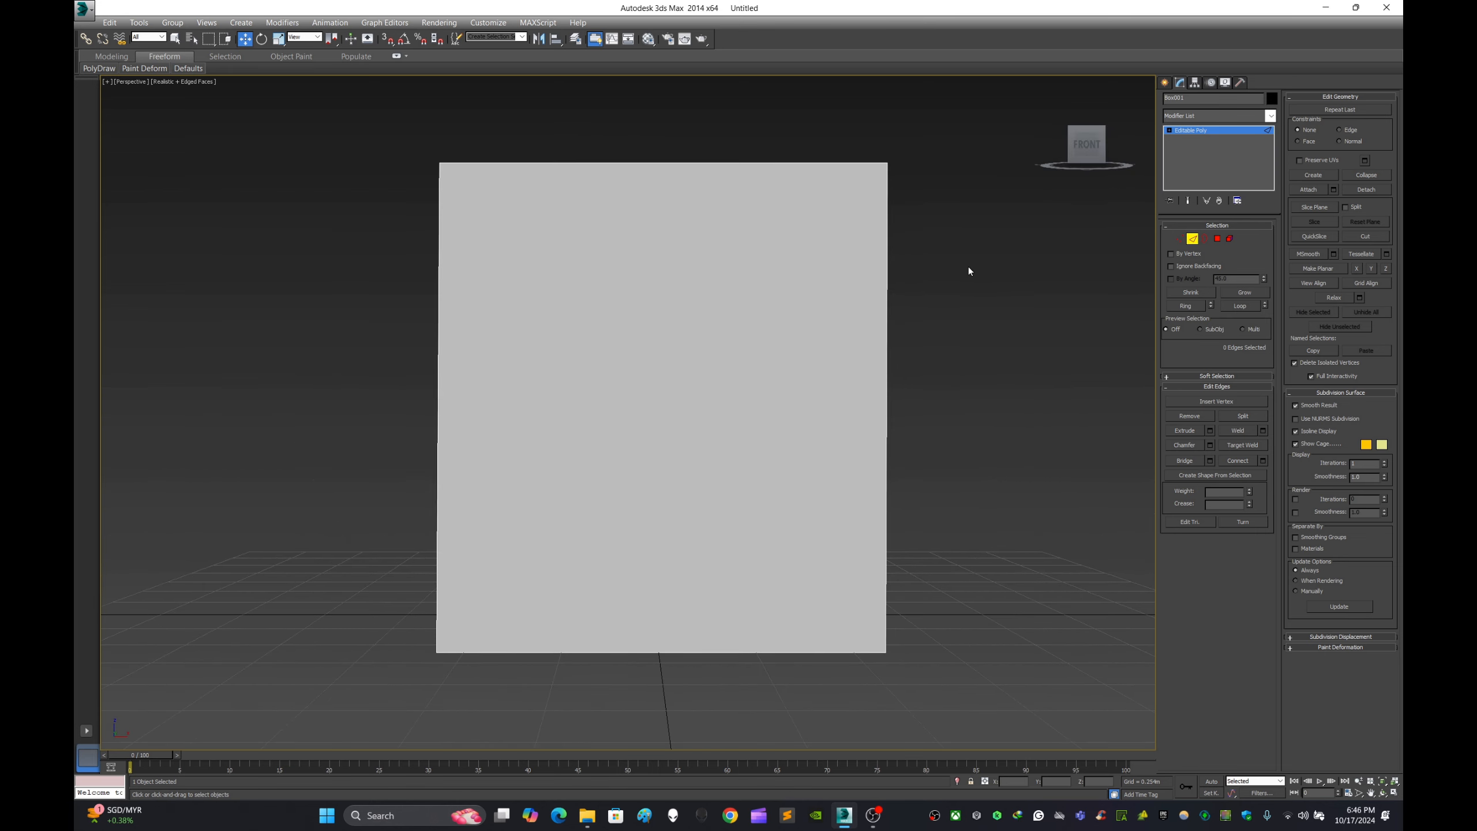
pyautogui.moveTo(968, 267)
pyautogui.keyDown('alt'); pyautogui.mouseDown(button='middle')
pyautogui.moveTo(976, 317)
pyautogui.moveTo(983, 291)
pyautogui.mouseUp(button='middle'); pyautogui.keyUp('alt')
pyautogui.click(1205, 239)
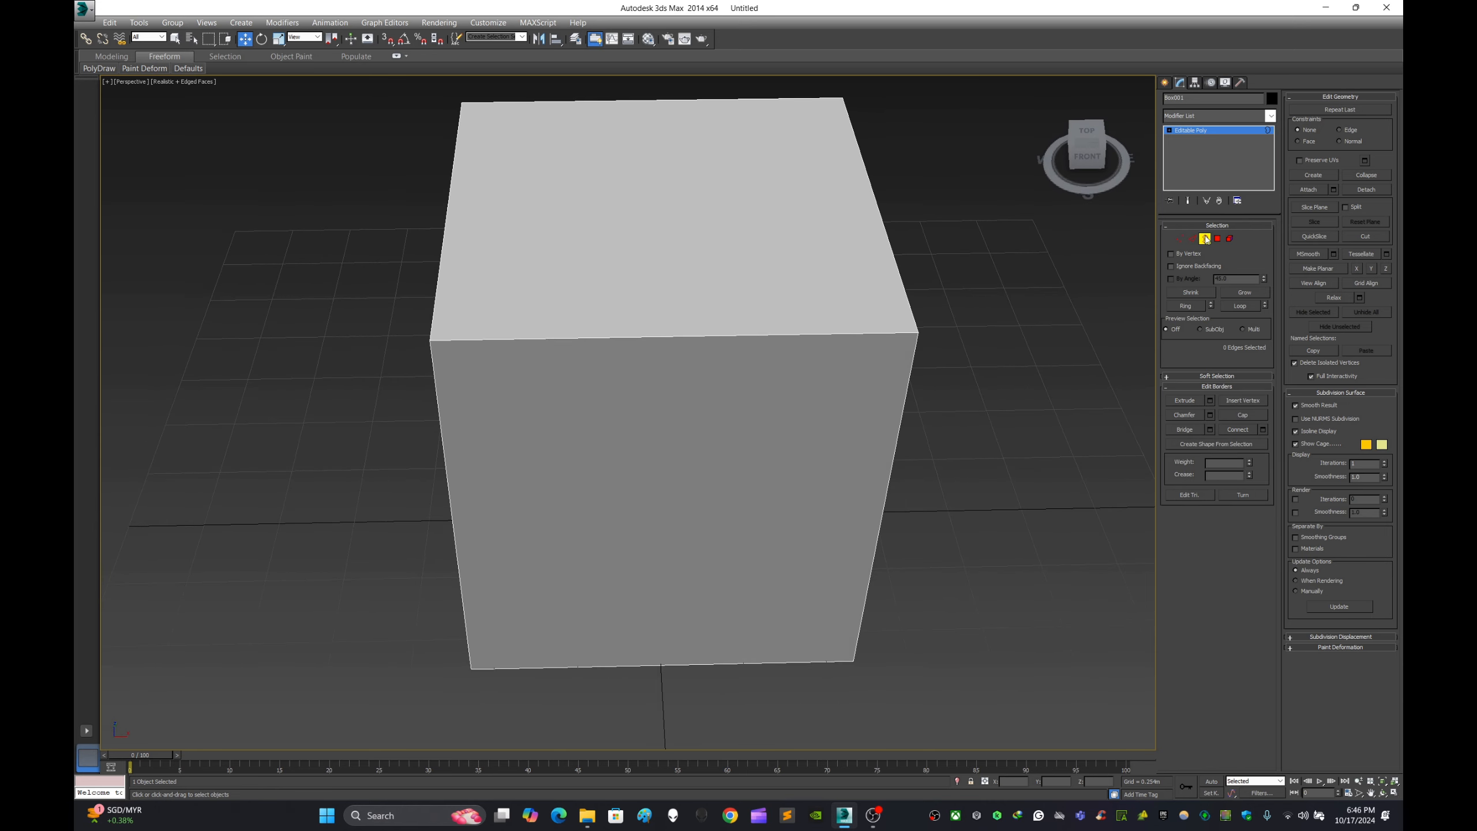
pyautogui.click(1192, 238)
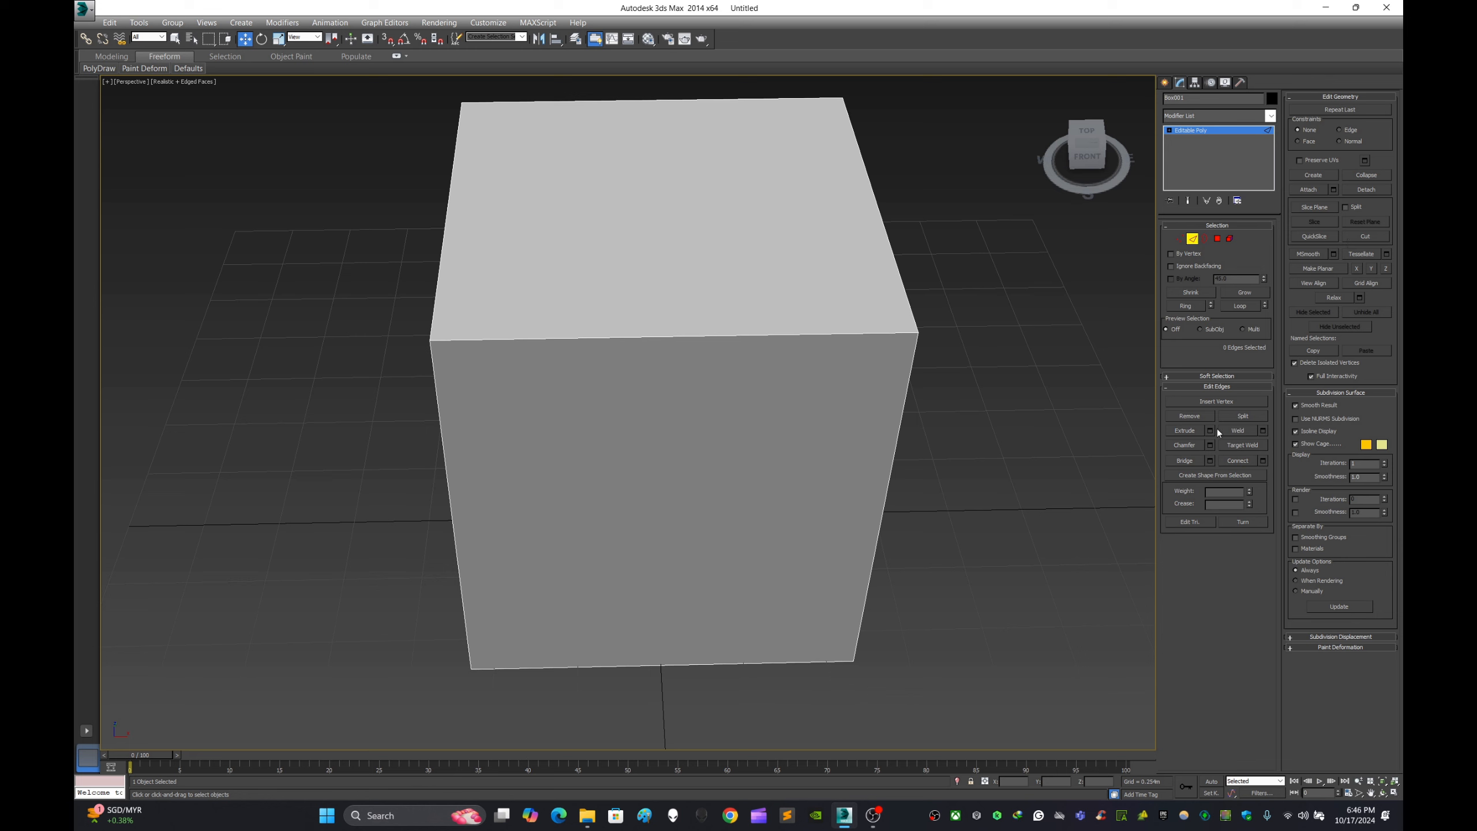
pyautogui.click(1179, 238)
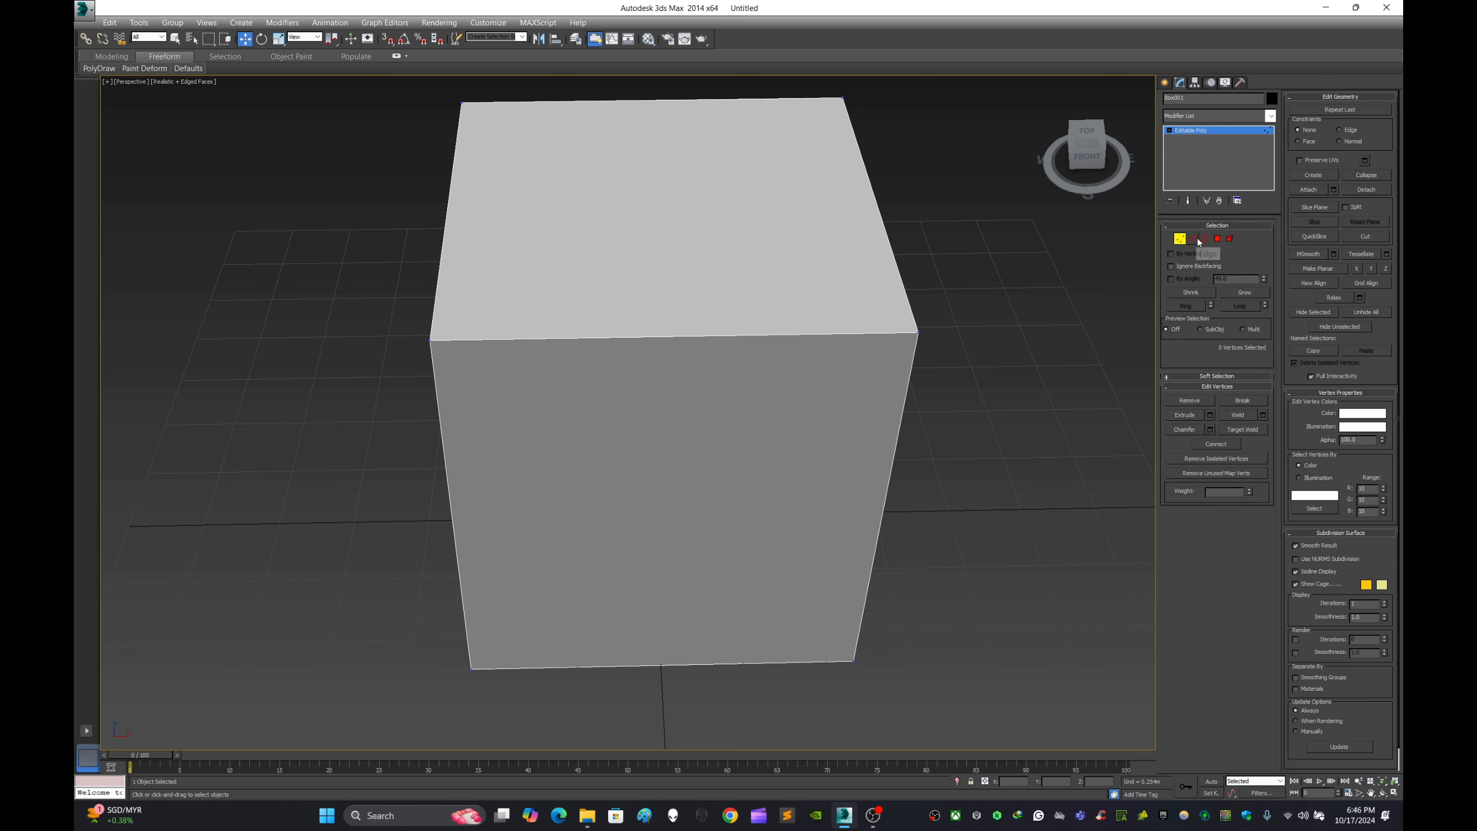
pyautogui.click(1195, 239)
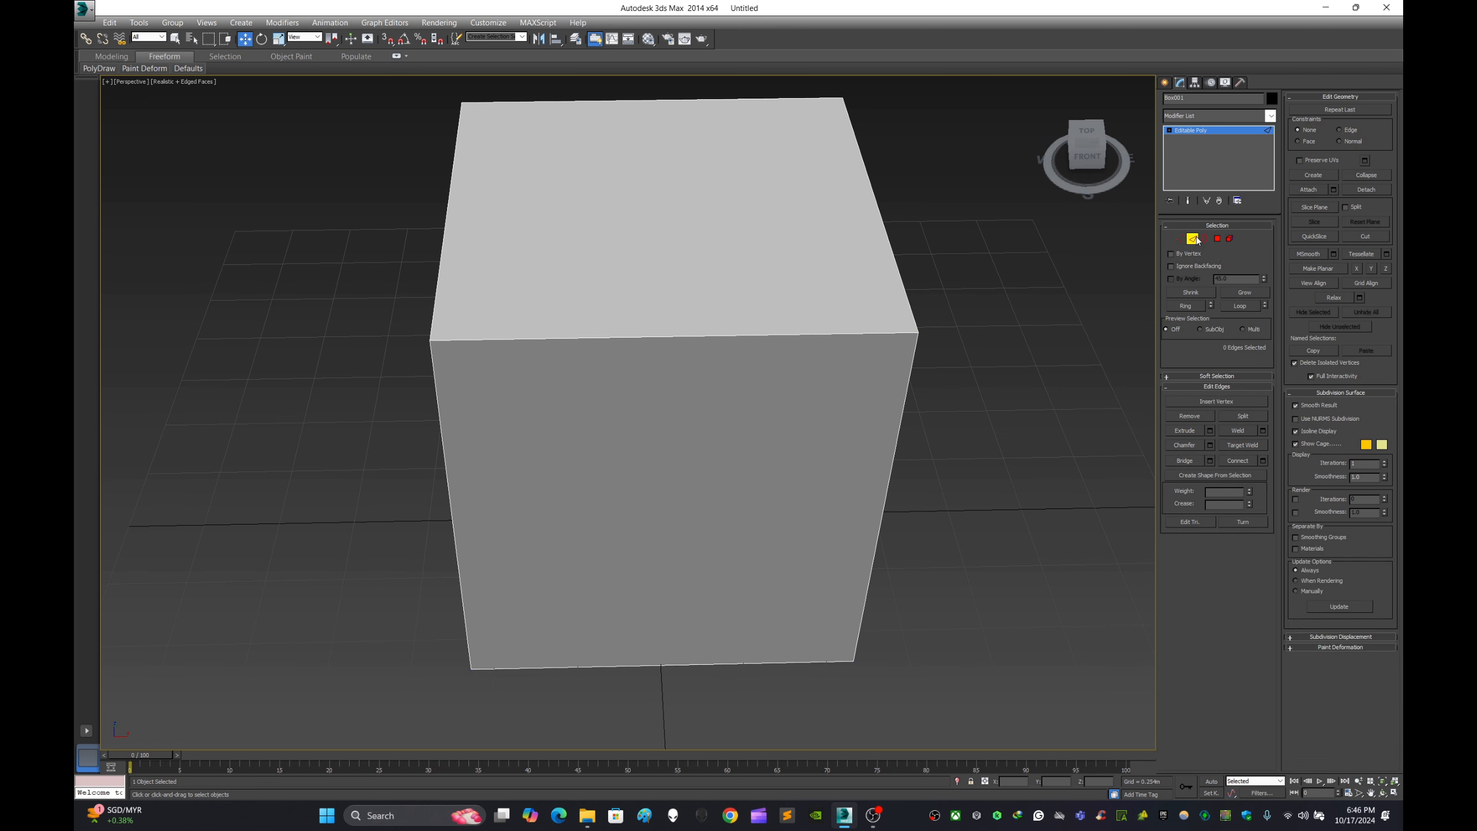
# - Select one vertical corner edge of the box and expand it to the ring of four vertical edges
pyautogui.keyDown('alt'); pyautogui.moveTo(1004, 363); pyautogui.dragTo(851, 348, button='middle'); pyautogui.keyUp('alt')
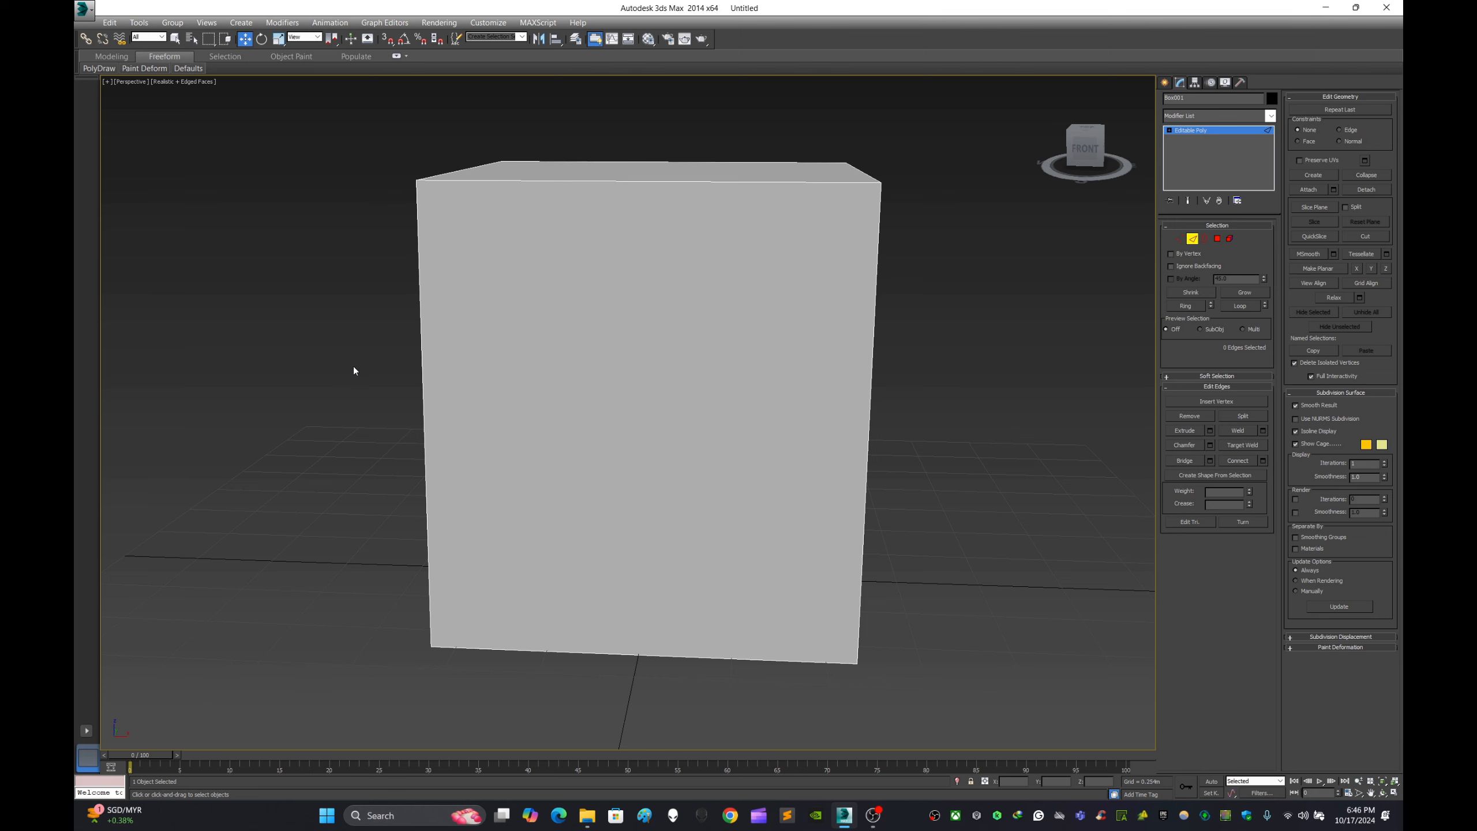
pyautogui.moveTo(1039, 427); pyautogui.dragTo(1054, 401)
pyautogui.keyDown('alt'); pyautogui.moveTo(1053, 401); pyautogui.dragTo(1079, 353, button='middle'); pyautogui.keyUp('alt')
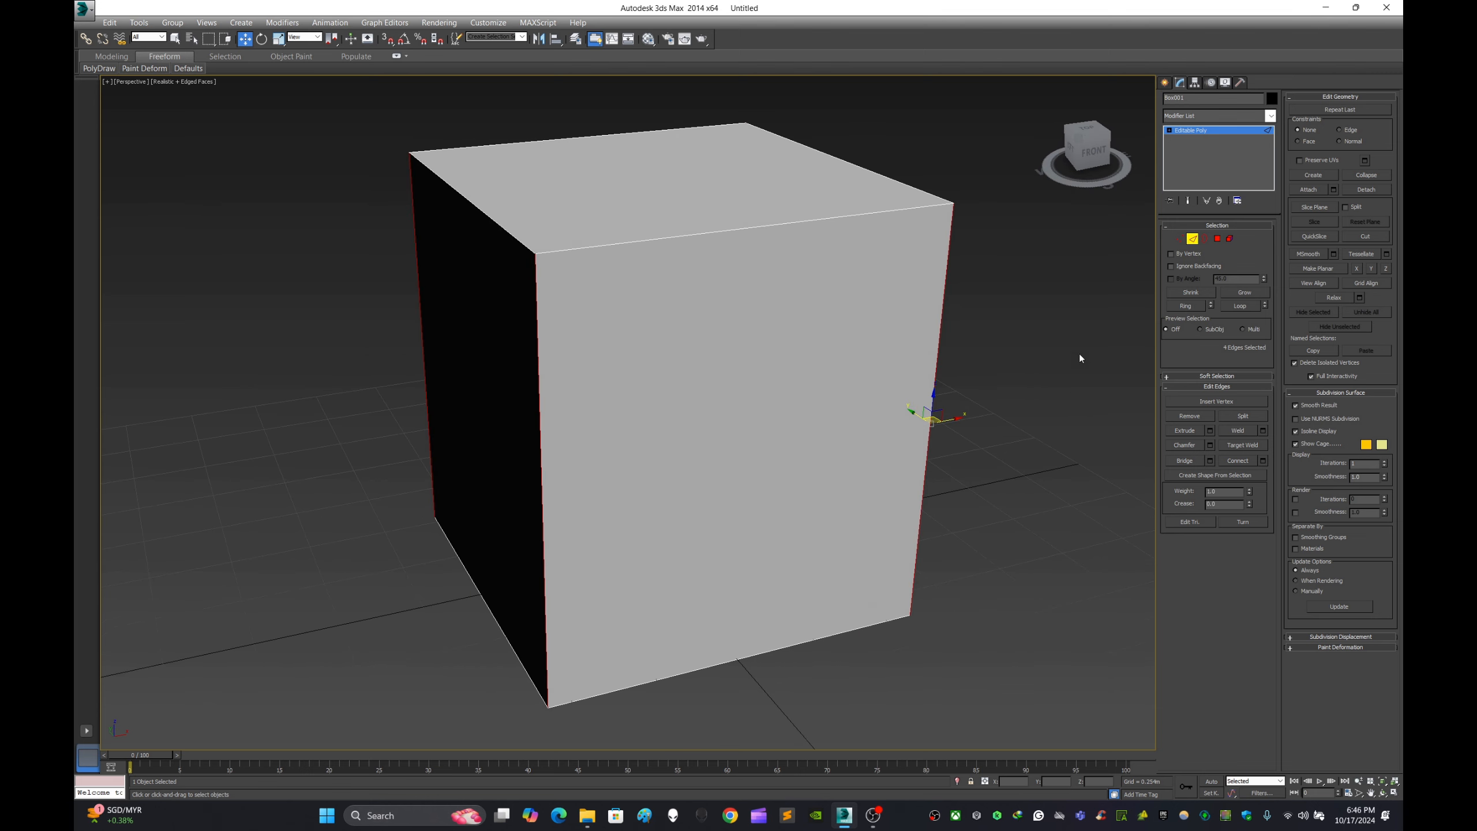
pyautogui.click(535, 327)
pyautogui.keyDown('alt'); pyautogui.moveTo(650, 334); pyautogui.dragTo(690, 345, button='middle'); pyautogui.keyUp('alt')
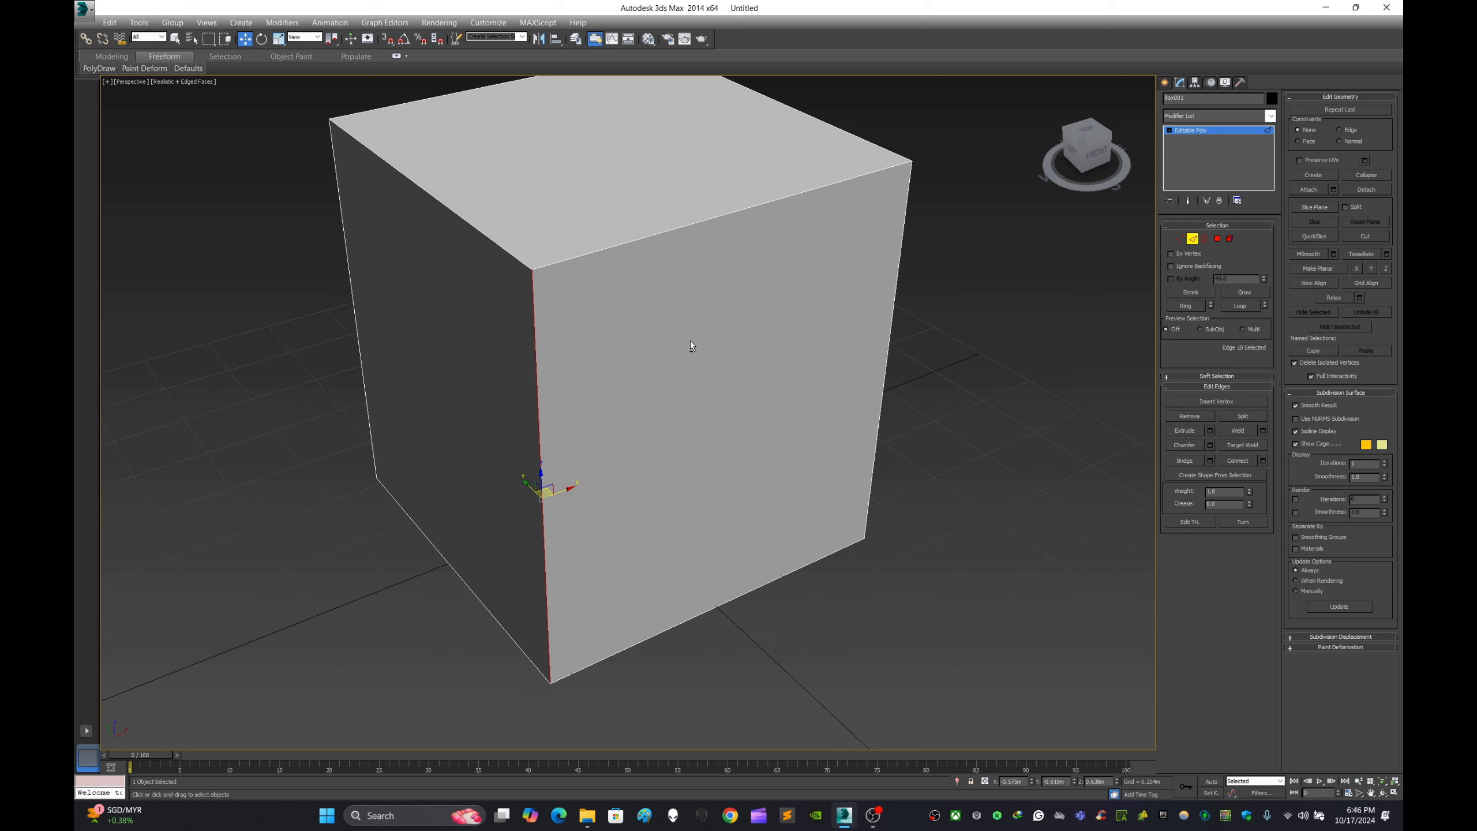
pyautogui.click(1186, 306)
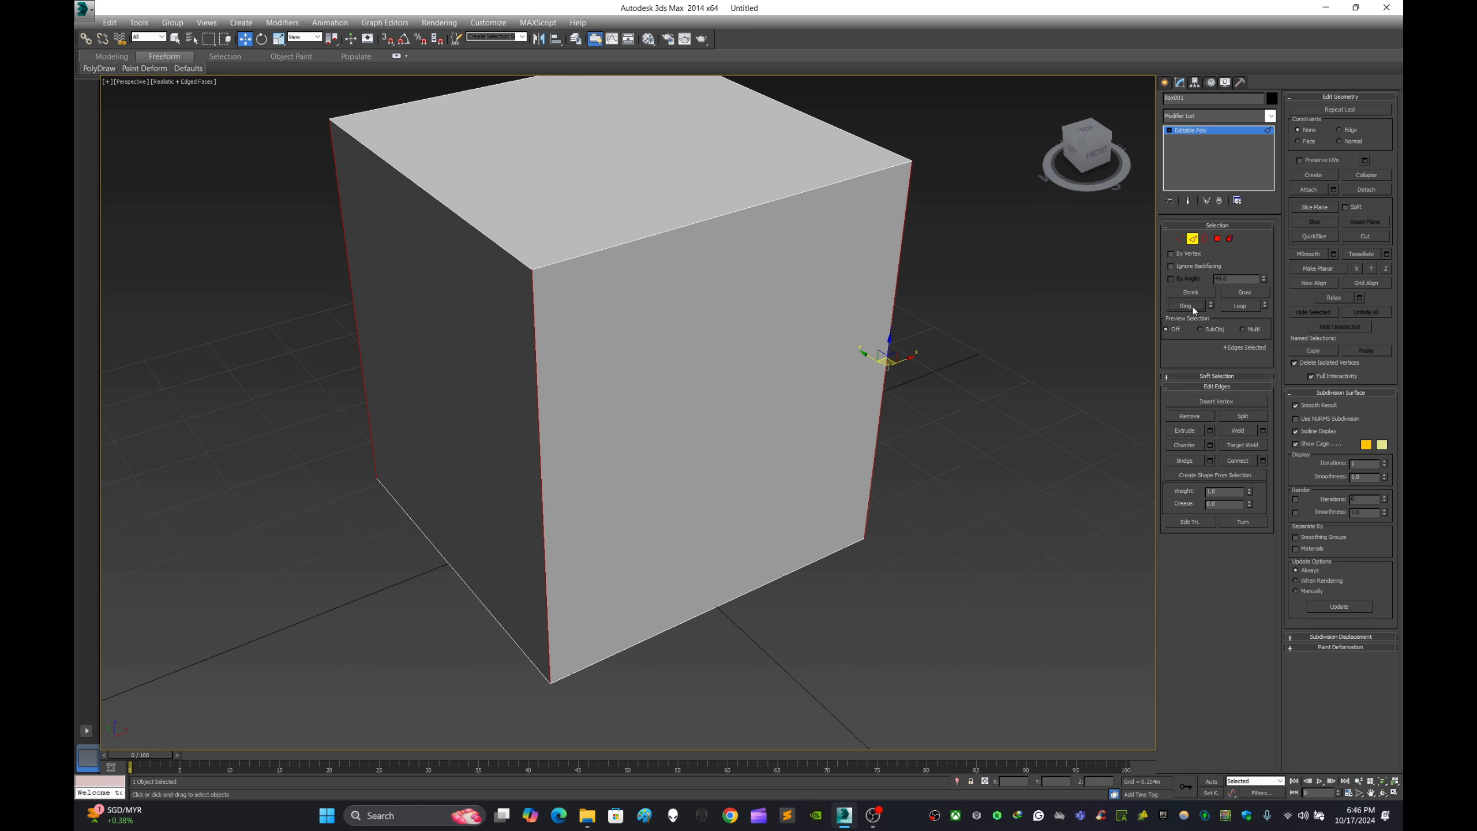
# - Try the Connect settings on the ring of four vertical edges of the box, cancel them and deselect the edges
pyautogui.click(923, 373)
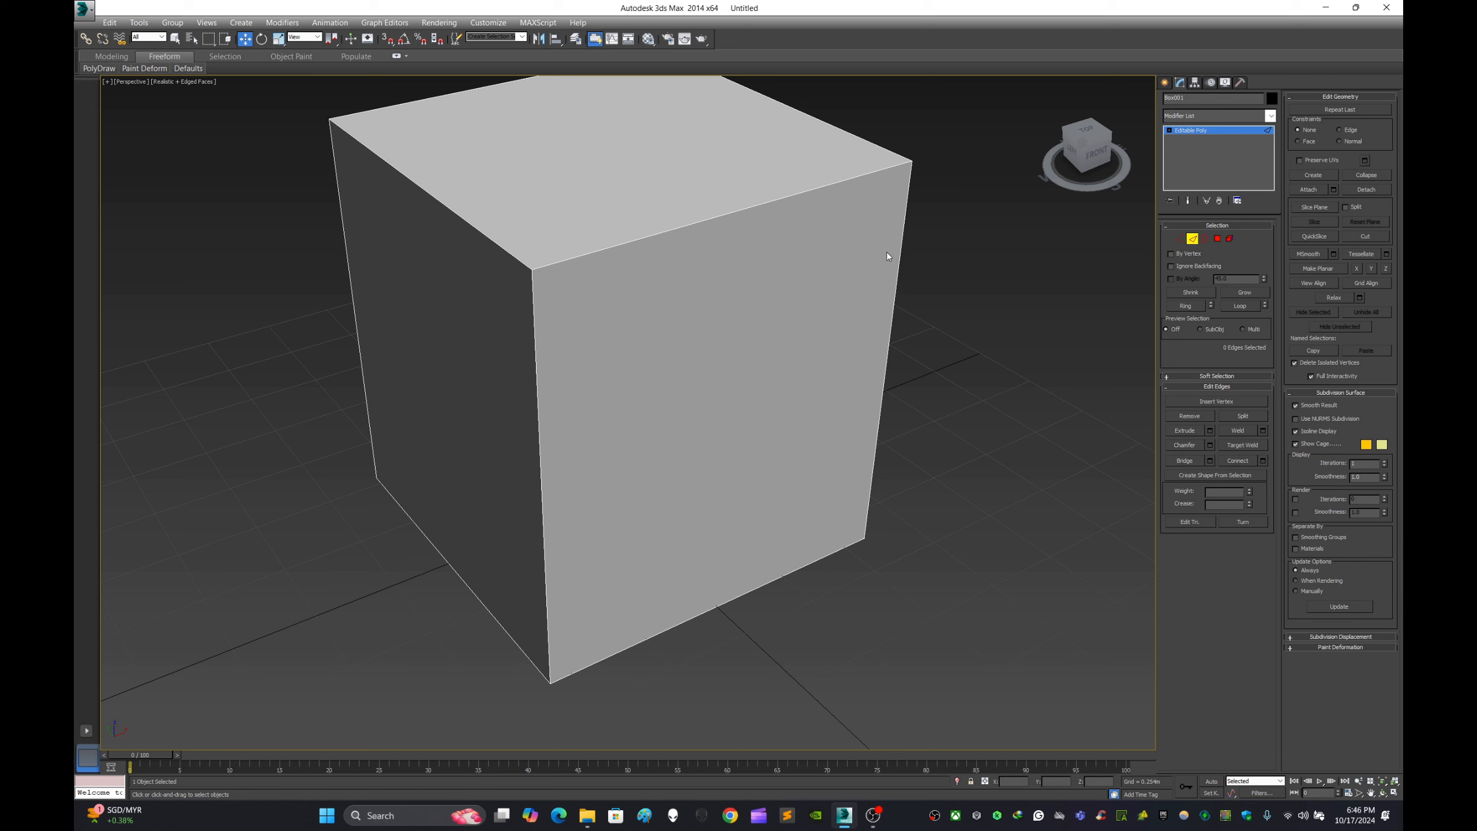
pyautogui.click(902, 247)
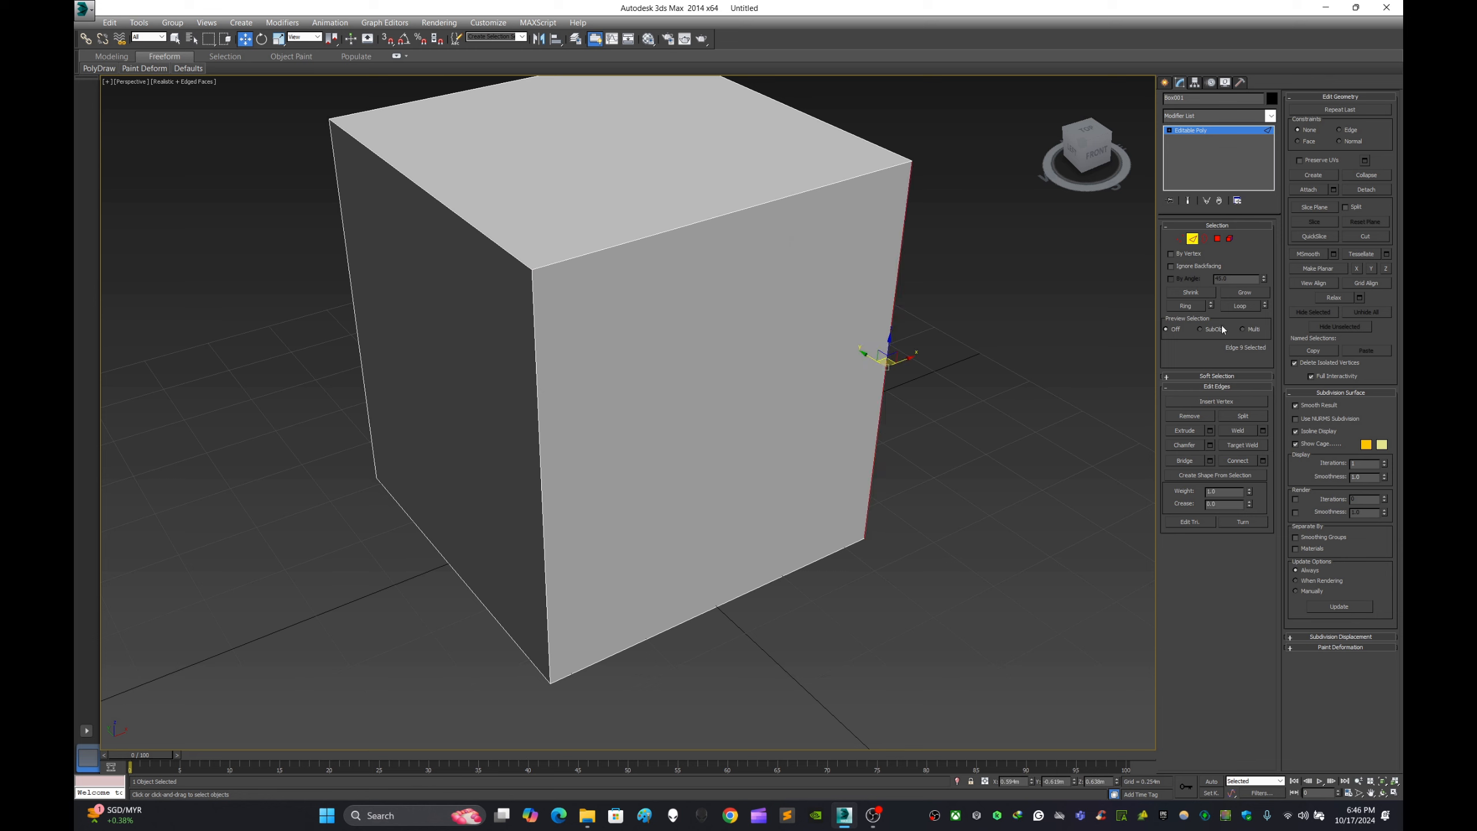
pyautogui.click(1186, 305)
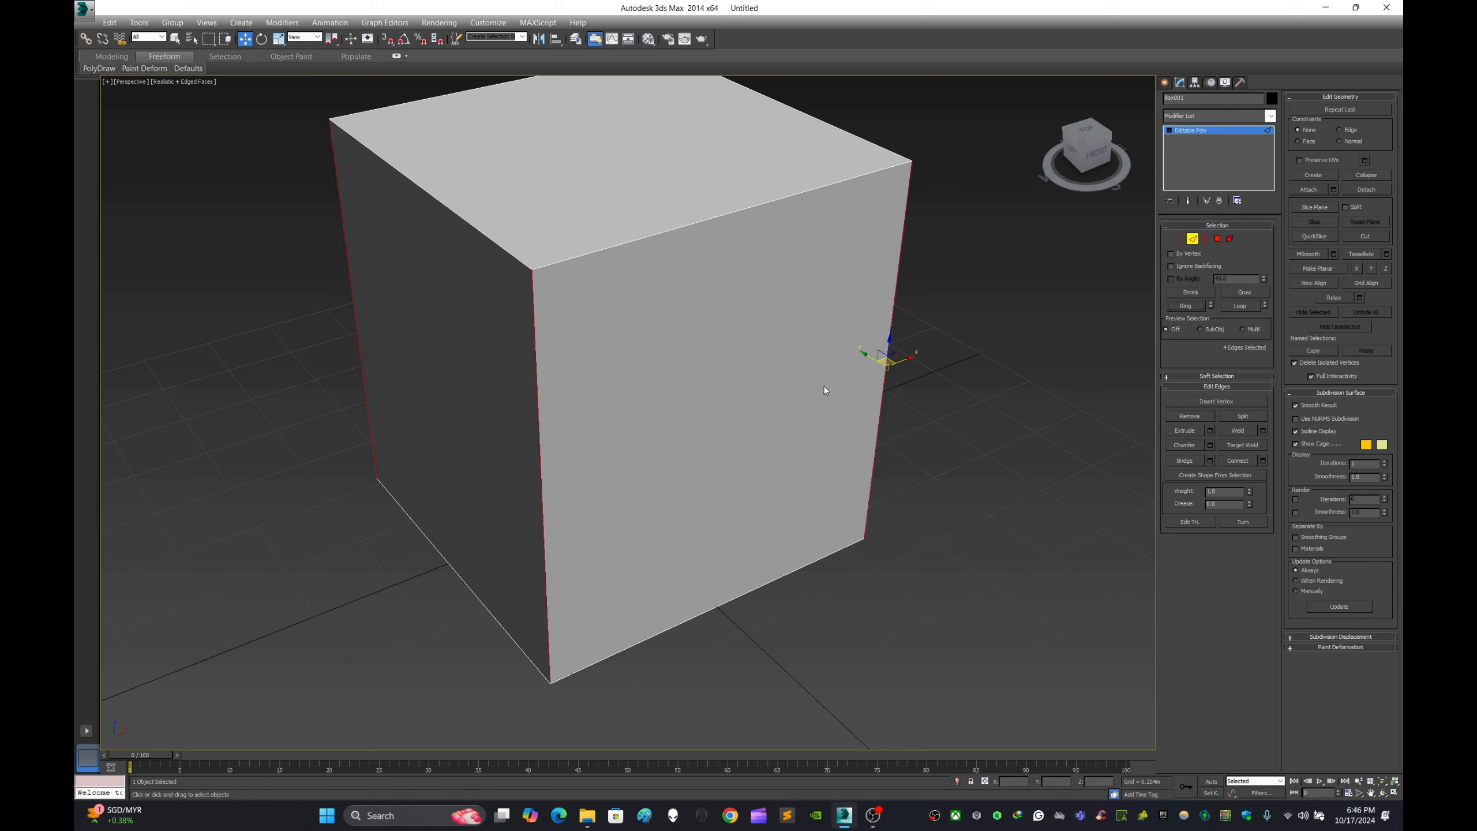
pyautogui.keyDown('alt'); pyautogui.moveTo(904, 292); pyautogui.dragTo(939, 296, button='middle'); pyautogui.keyUp('alt')
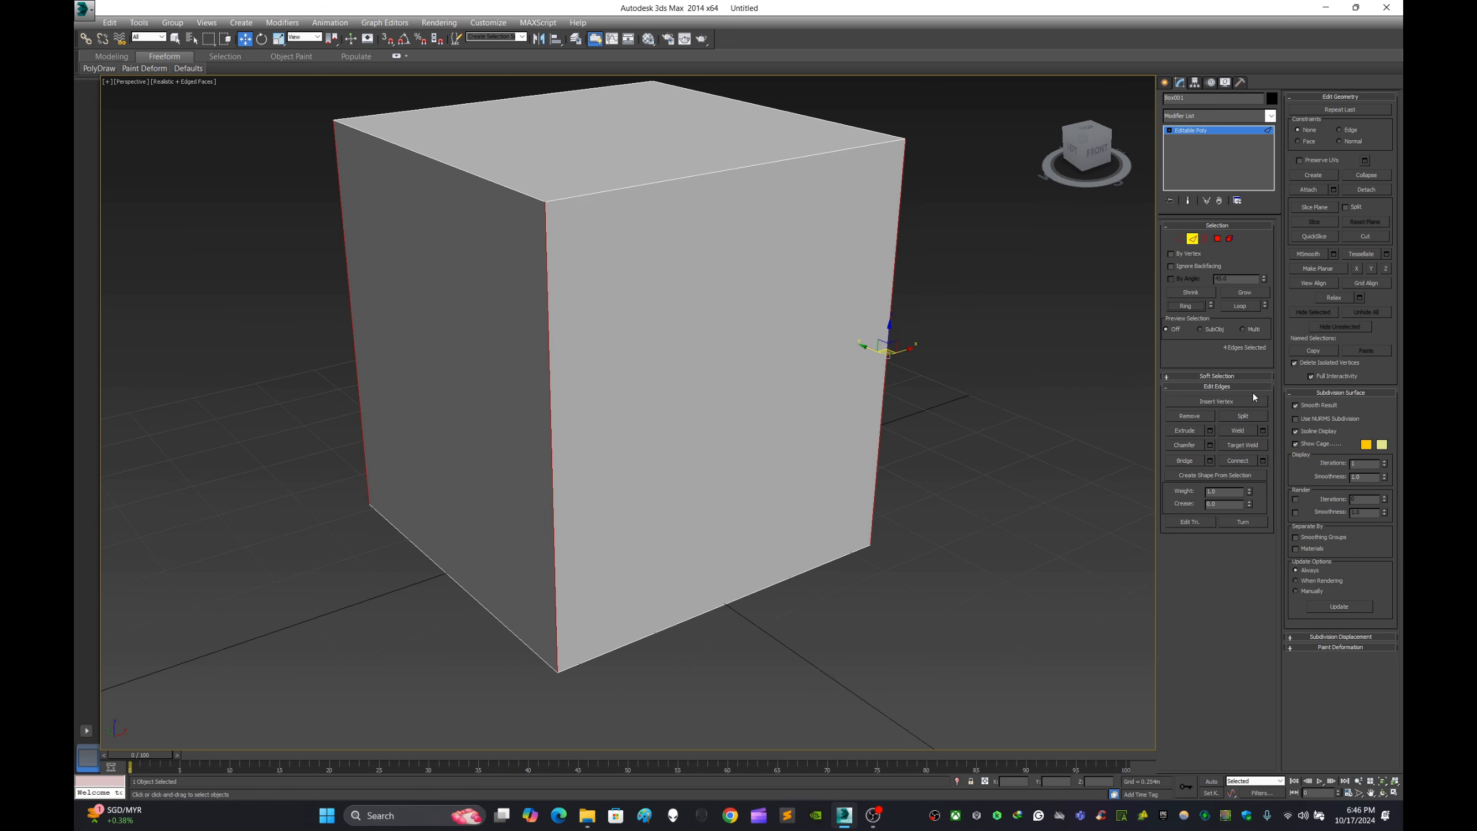
pyautogui.click(1260, 464)
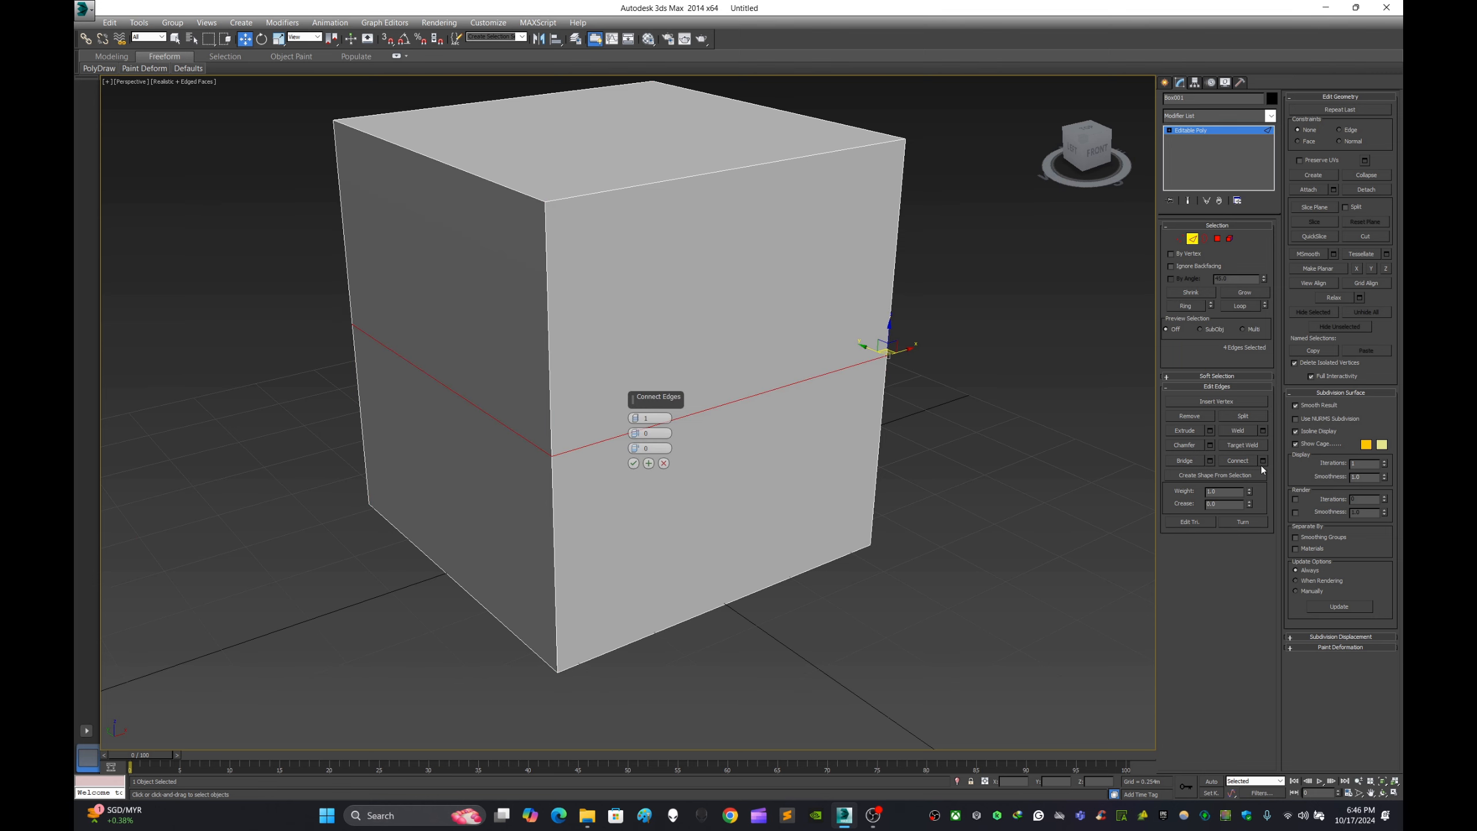
pyautogui.click(664, 464)
pyautogui.click(984, 436)
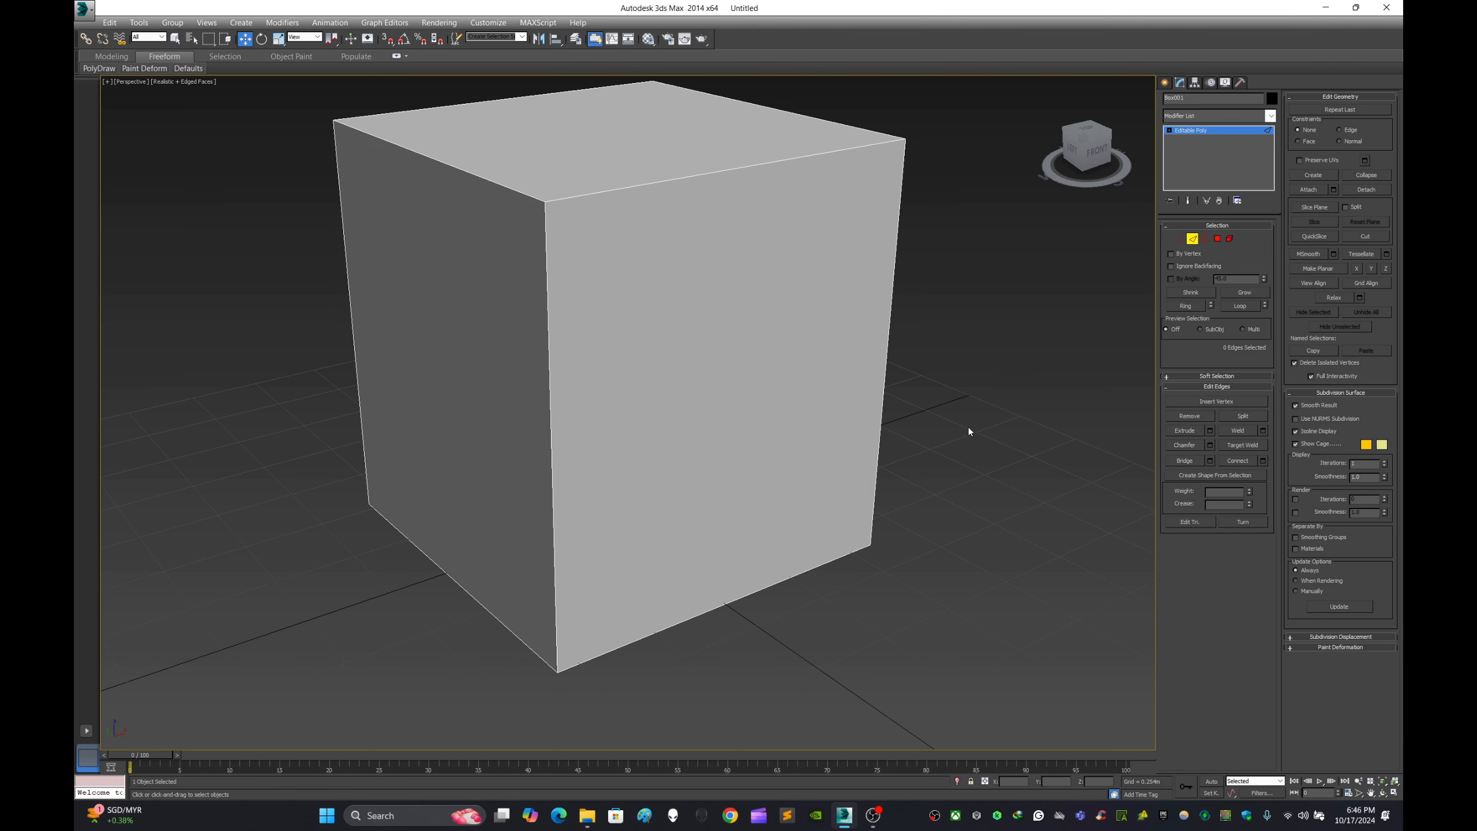
# - Select three vertical edges of the box one by one and deselect them
pyautogui.keyDown('alt'); pyautogui.moveTo(1020, 423); pyautogui.dragTo(901, 349, button='middle'); pyautogui.keyUp('alt')
pyautogui.click(888, 326)
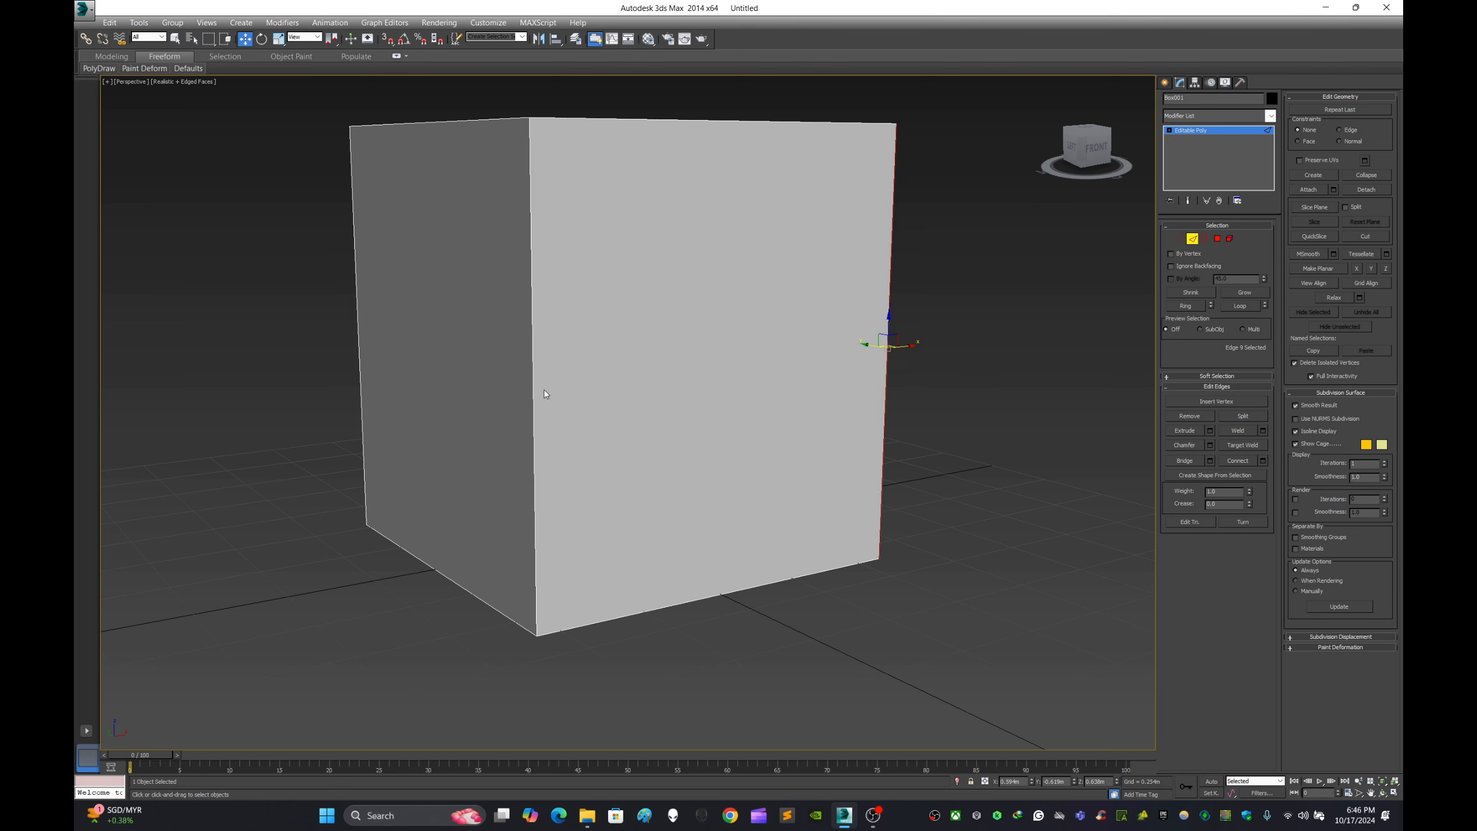
pyautogui.keyDown('ctrl'); pyautogui.click(534, 365); pyautogui.keyUp('ctrl')
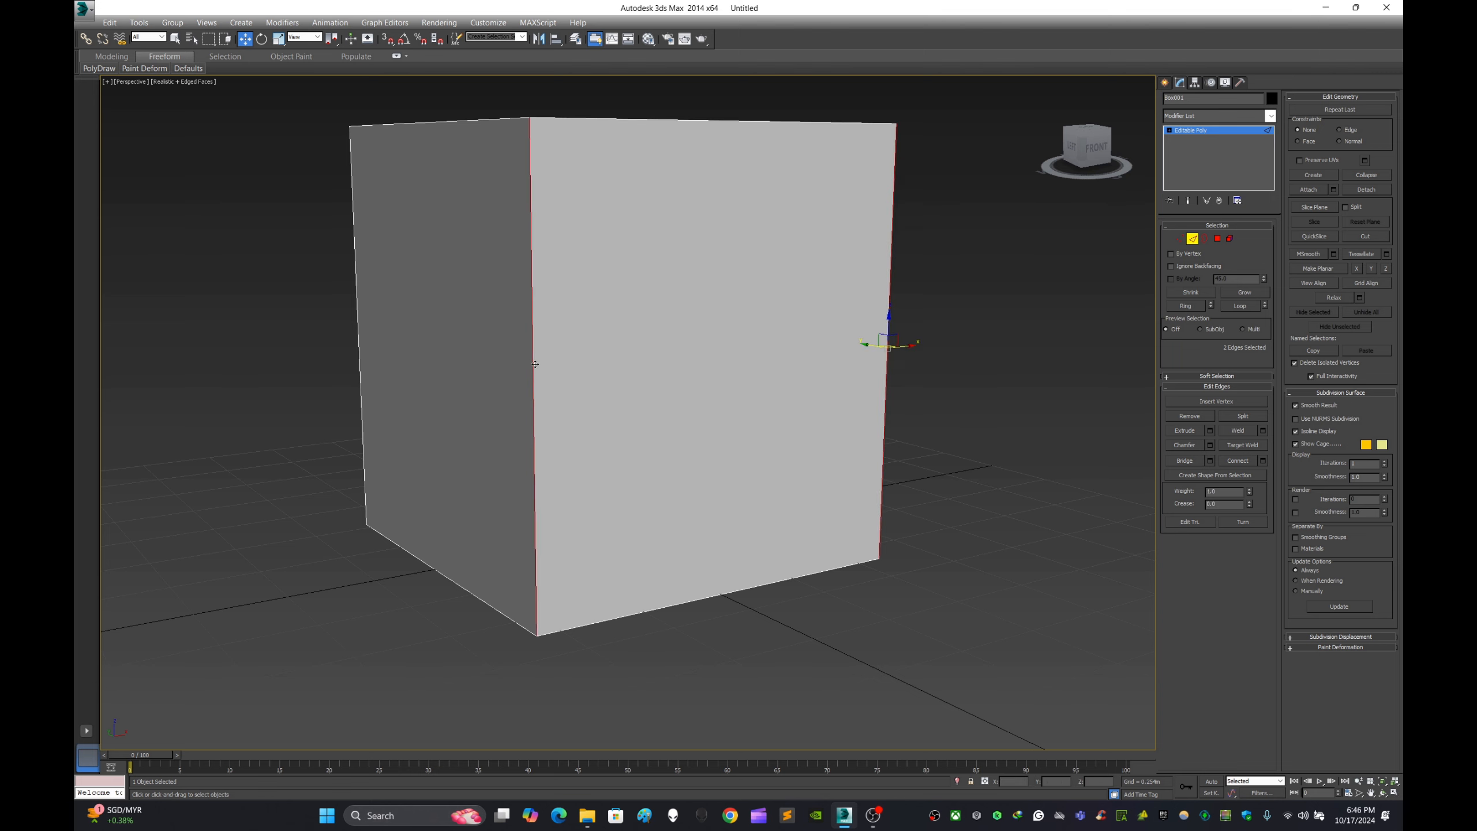
pyautogui.keyDown('ctrl'); pyautogui.click(357, 318); pyautogui.keyUp('ctrl')
pyautogui.keyDown('alt'); pyautogui.moveTo(745, 383); pyautogui.dragTo(810, 363, button='middle'); pyautogui.keyUp('alt')
pyautogui.click(1094, 345)
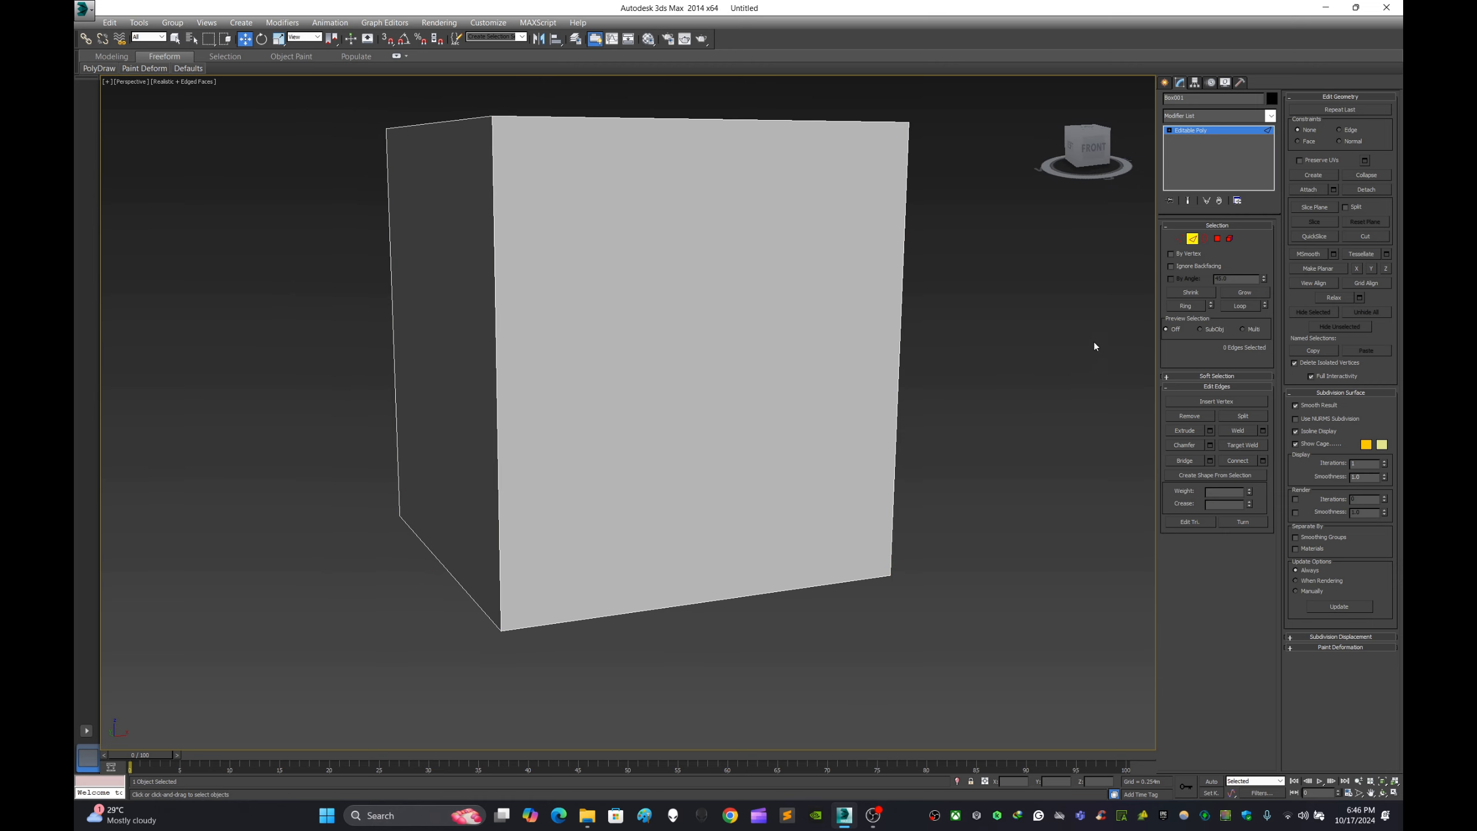
# - Expand one vertical corner edge of the box to its ring and preview a Connect with 5 segments
pyautogui.click(495, 331)
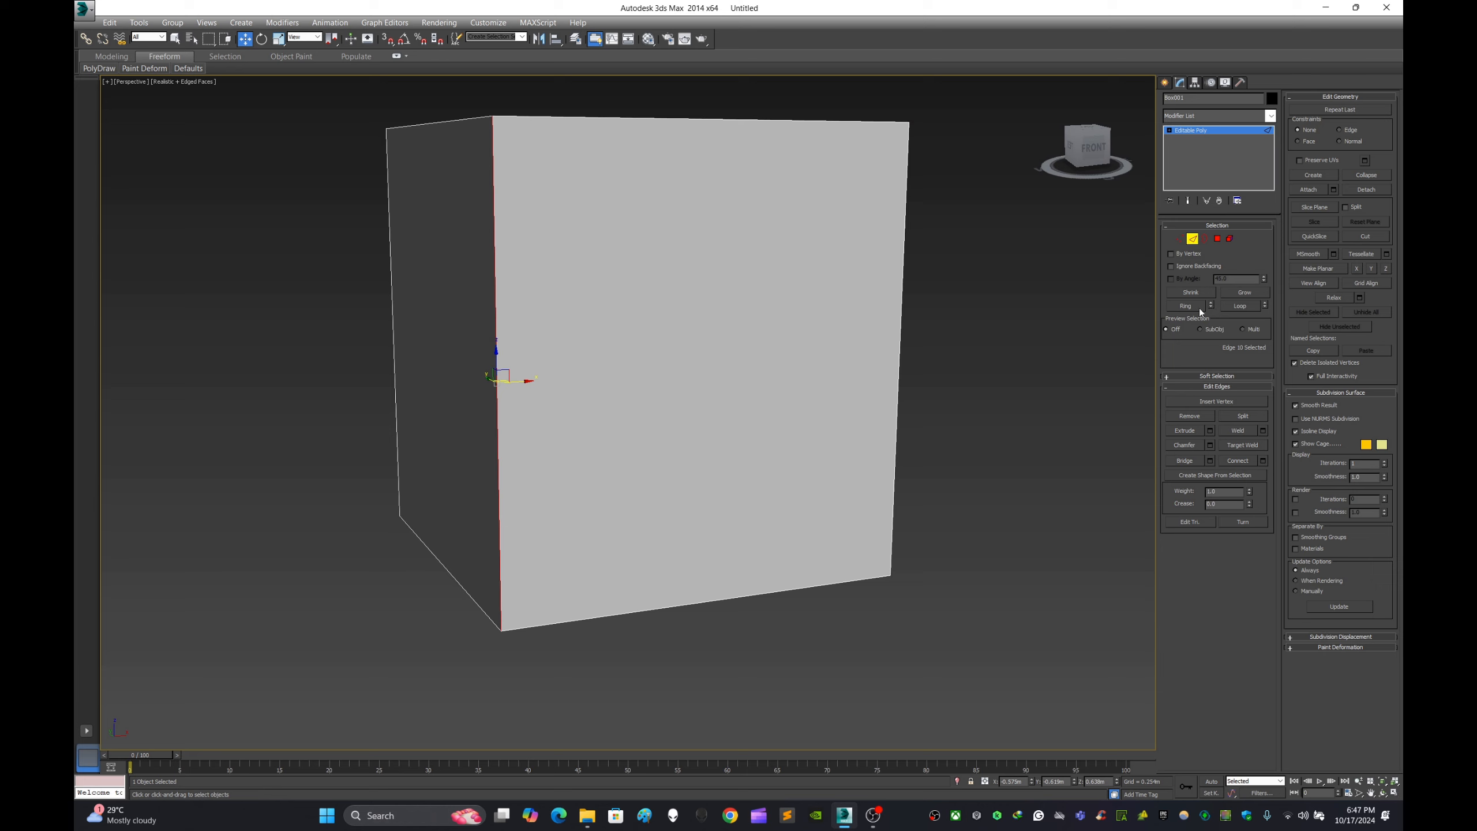
pyautogui.click(1186, 306)
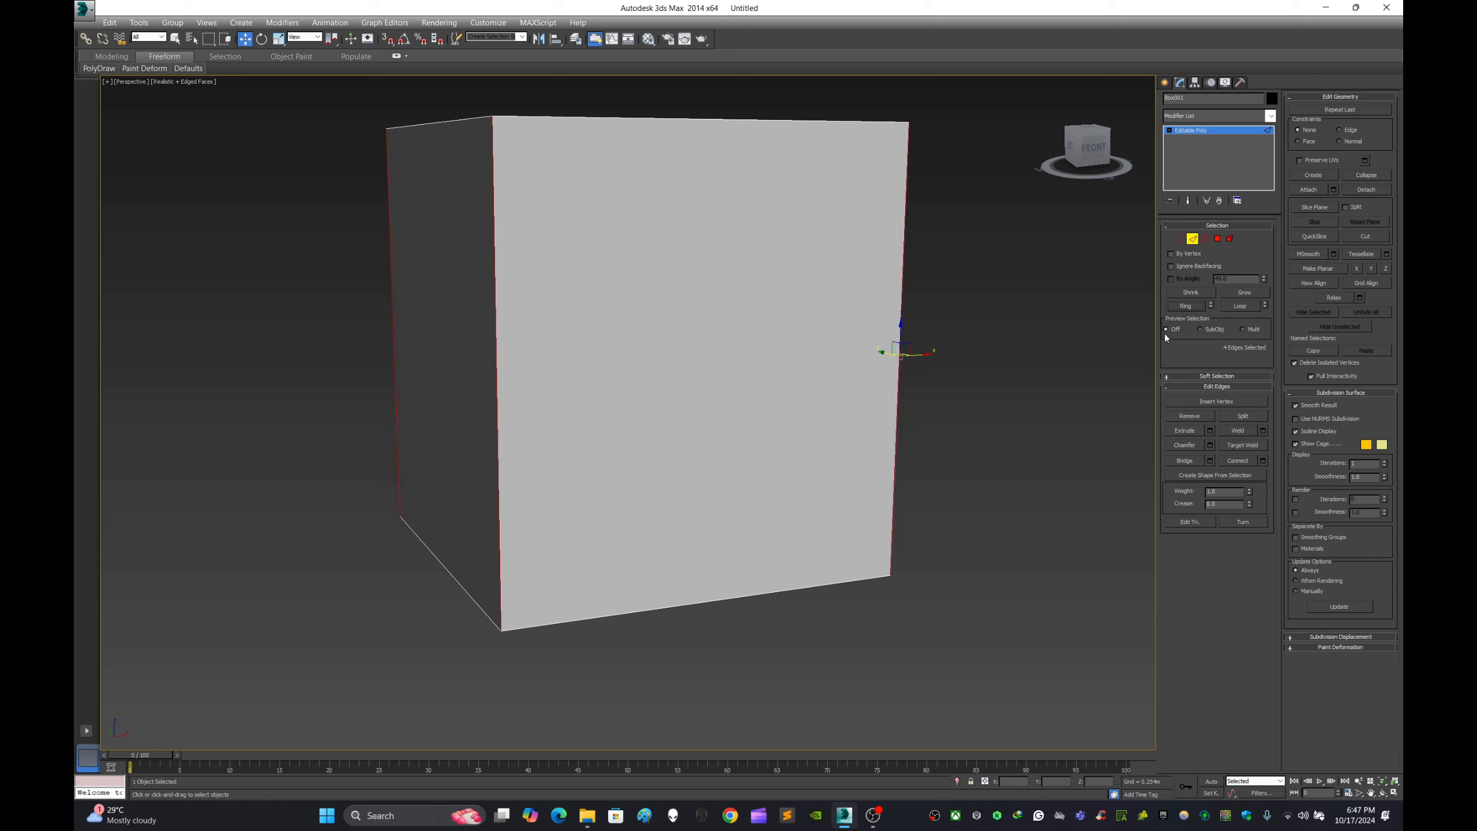
pyautogui.click(1263, 461)
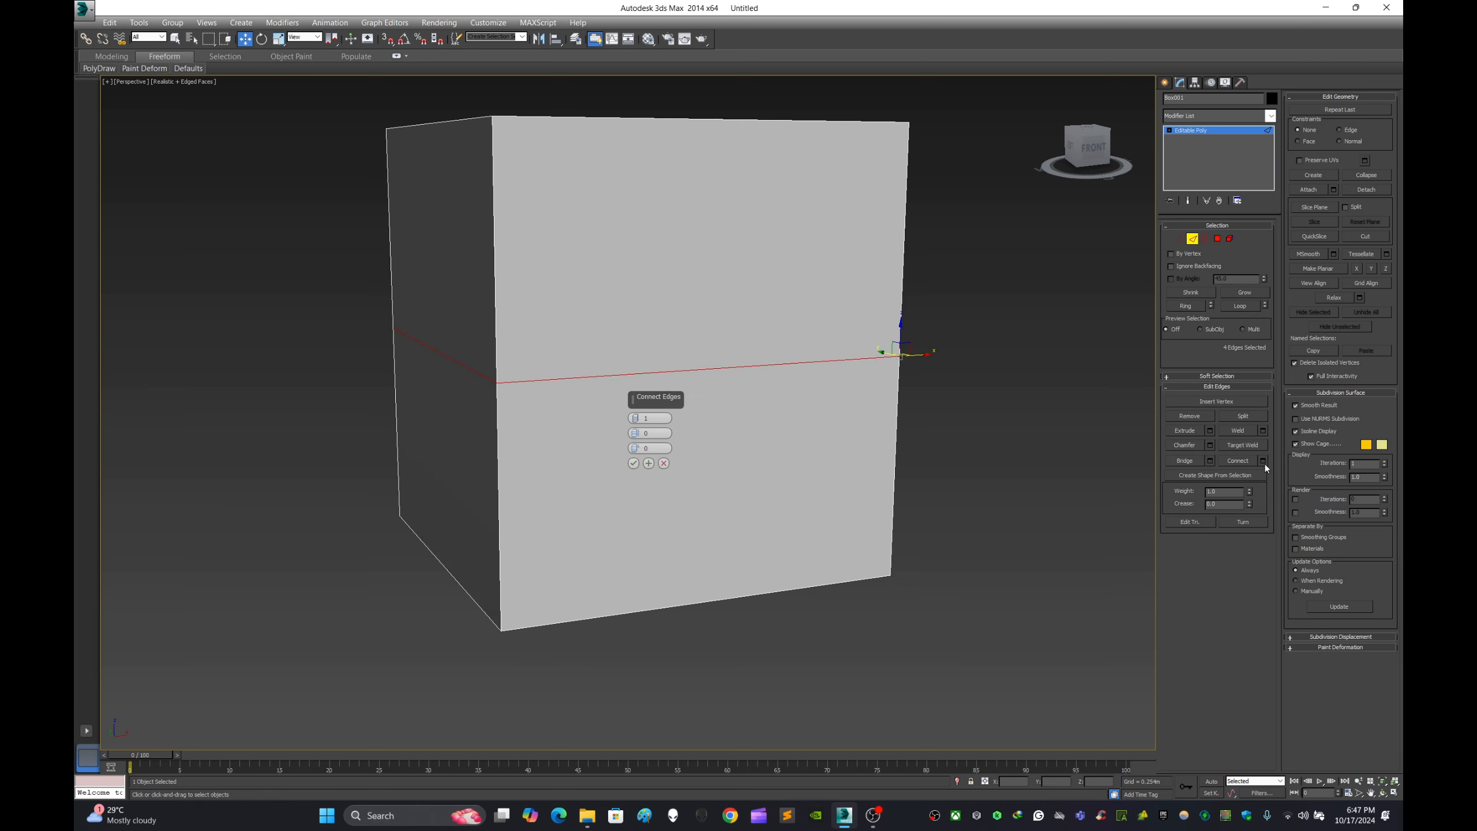
pyautogui.click(637, 417)
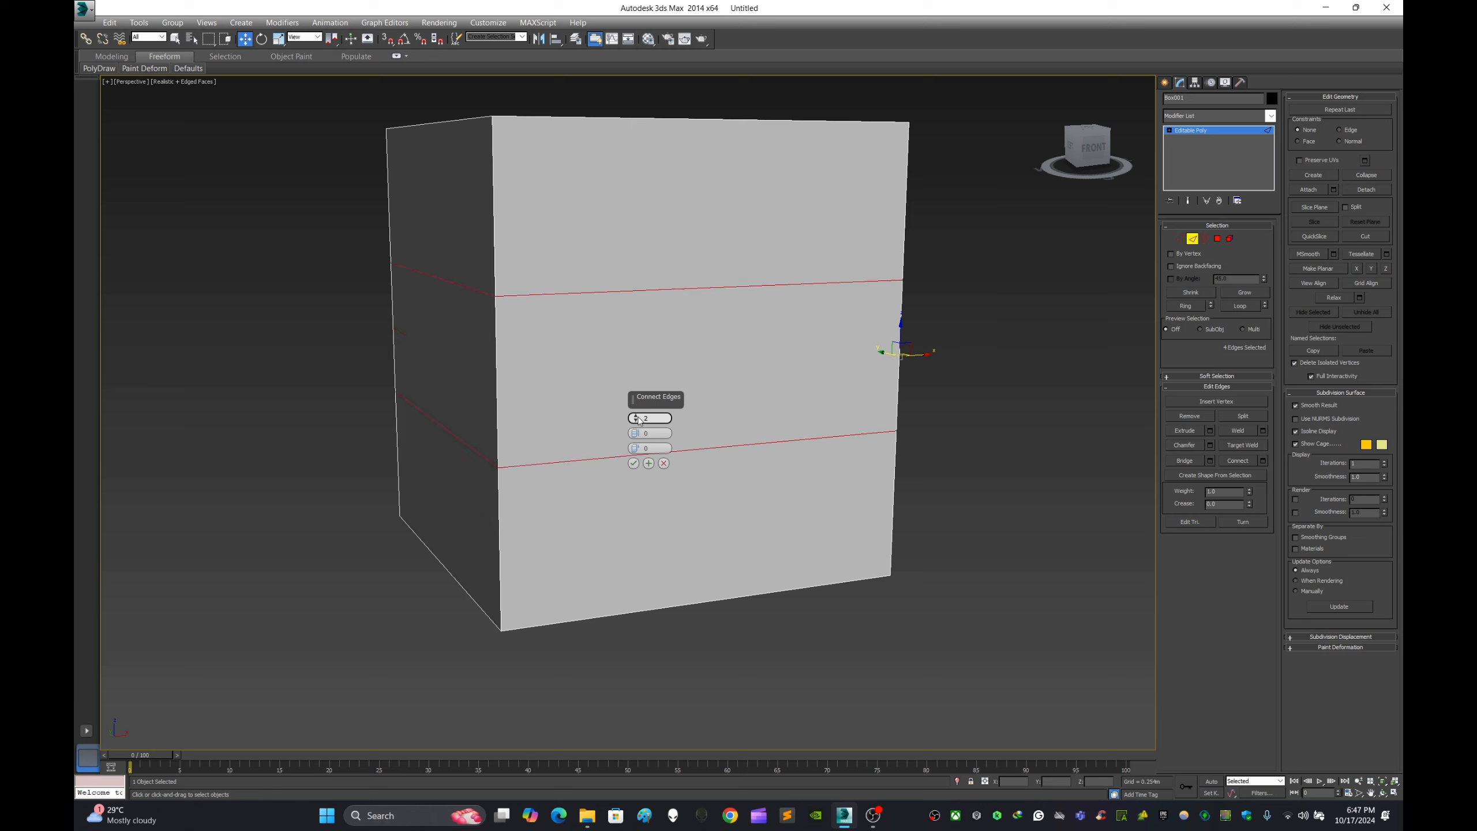
pyautogui.click(637, 417)
pyautogui.click(637, 416)
pyautogui.click(637, 416)
pyautogui.click(637, 416)
pyautogui.click(637, 416)
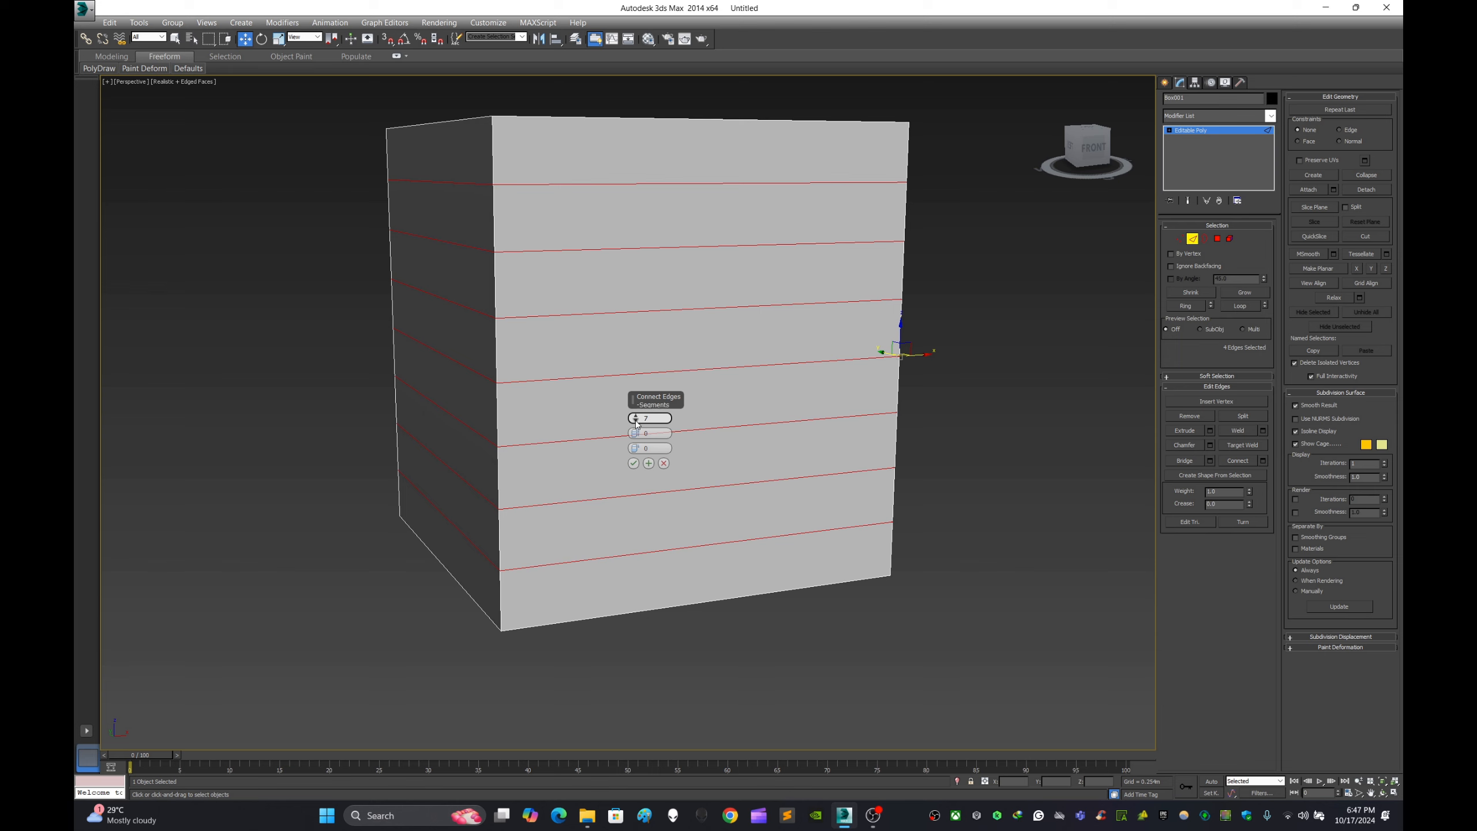
pyautogui.click(636, 421)
pyautogui.click(636, 421)
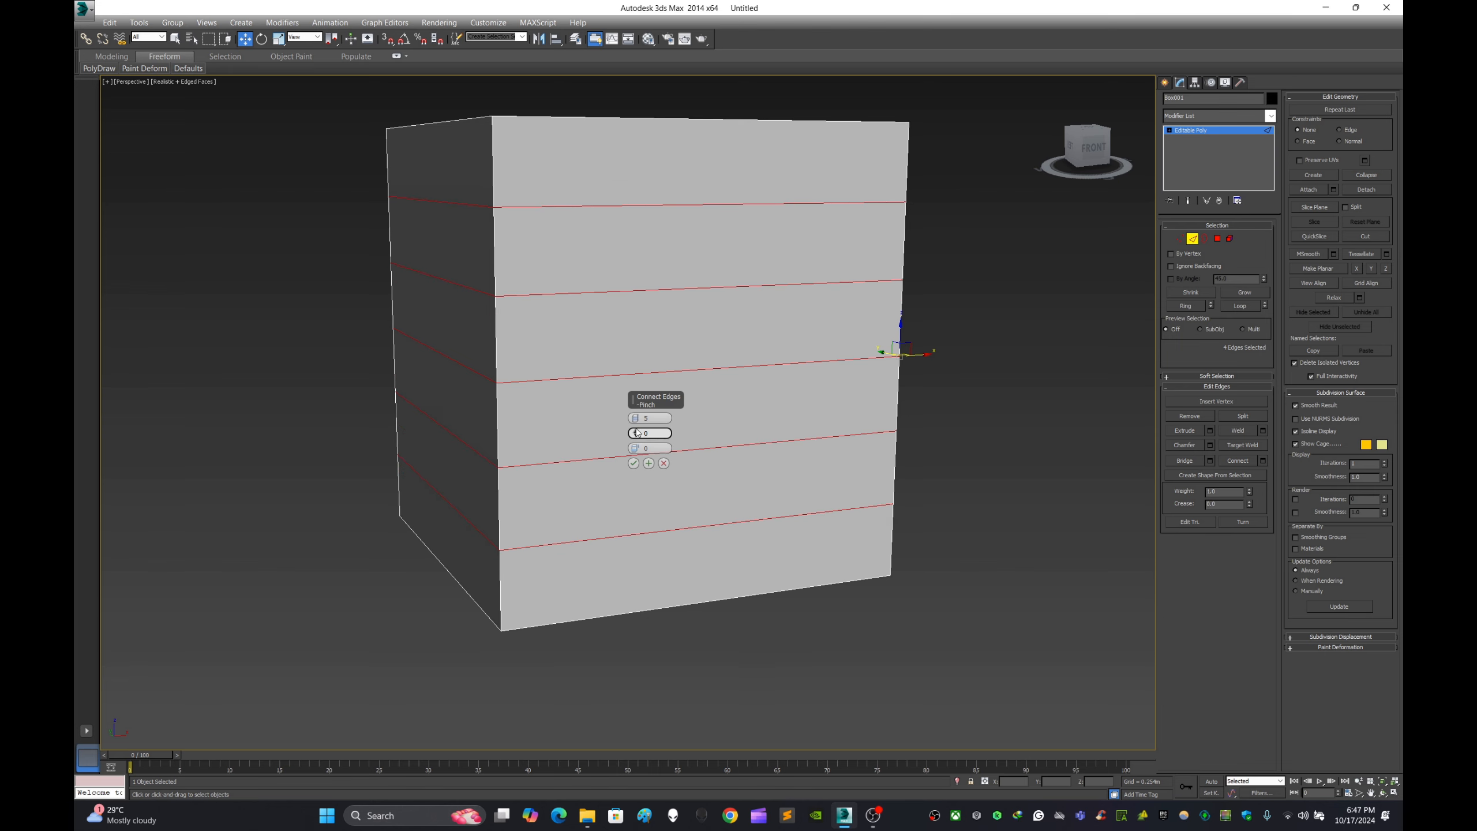
# - Try Pinch values ending at -4 in the Connect settings, cancel the operation and deselect the edges
pyautogui.moveTo(637, 432); pyautogui.dragTo(740, 471)
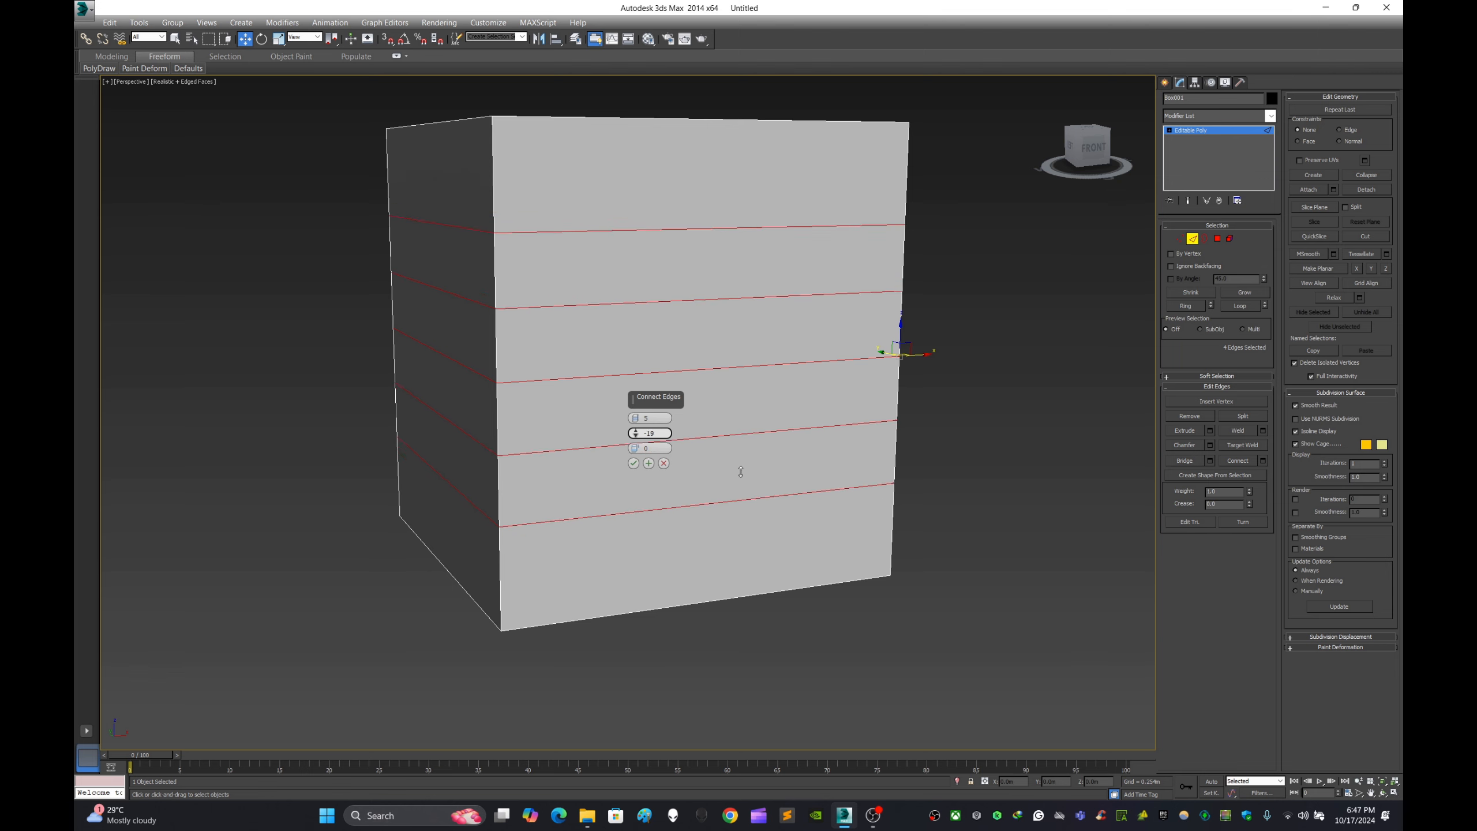
pyautogui.moveTo(750, 439); pyautogui.dragTo(768, 510)
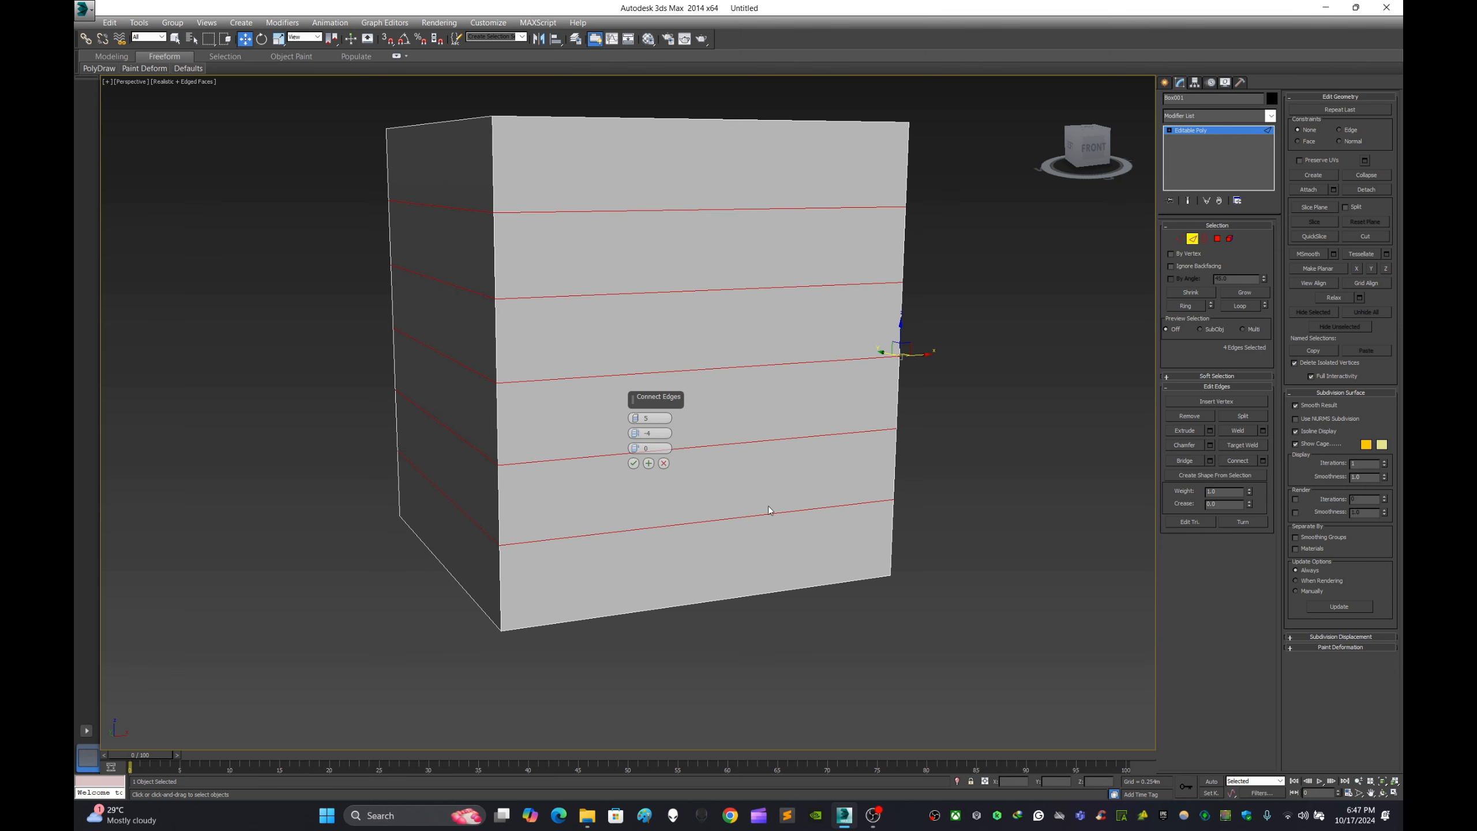
pyautogui.click(664, 464)
pyautogui.click(1045, 418)
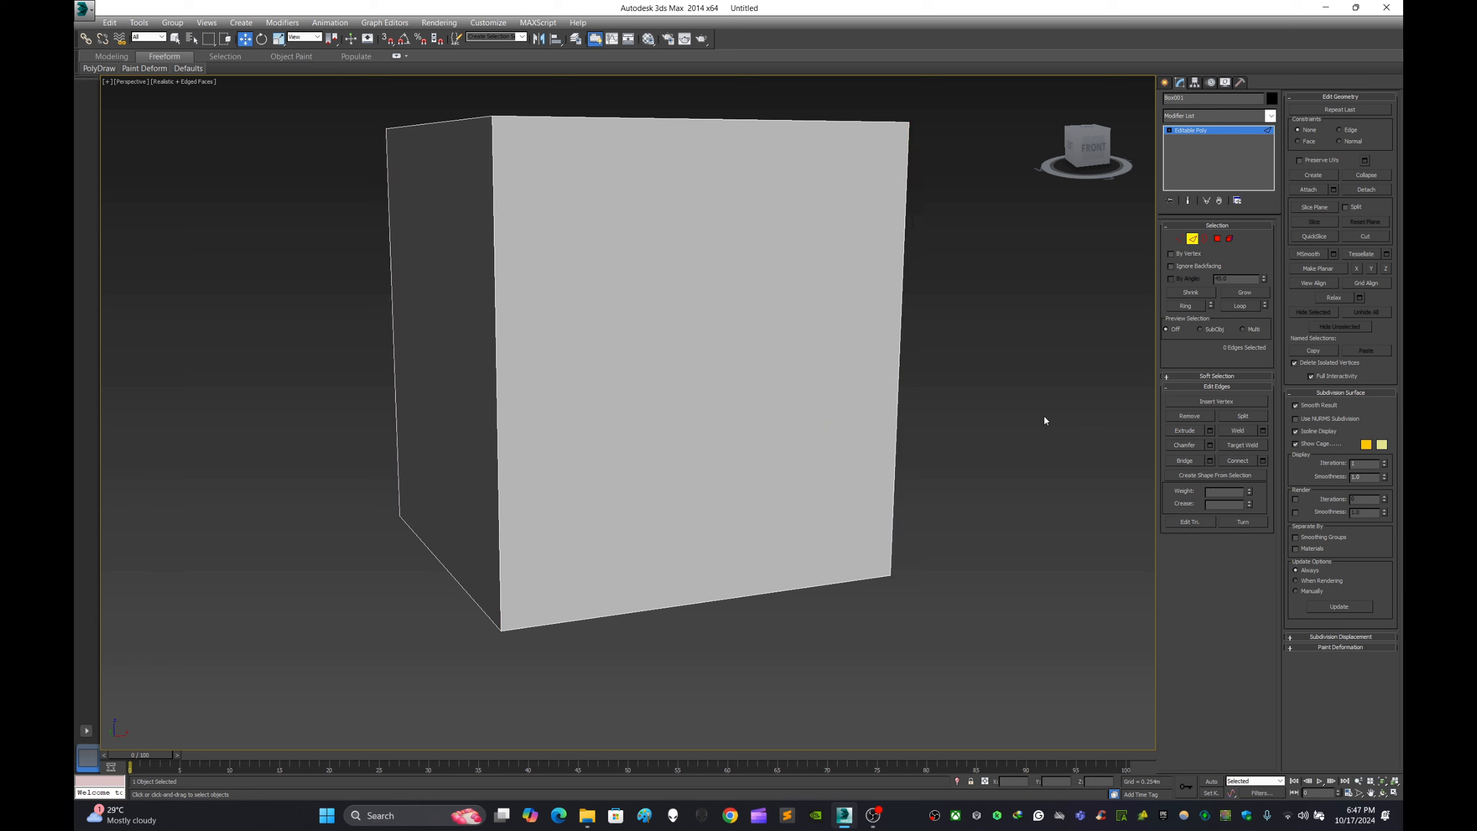
# - Switch the box from Edge to Border sub-object level
pyautogui.click(1205, 239)
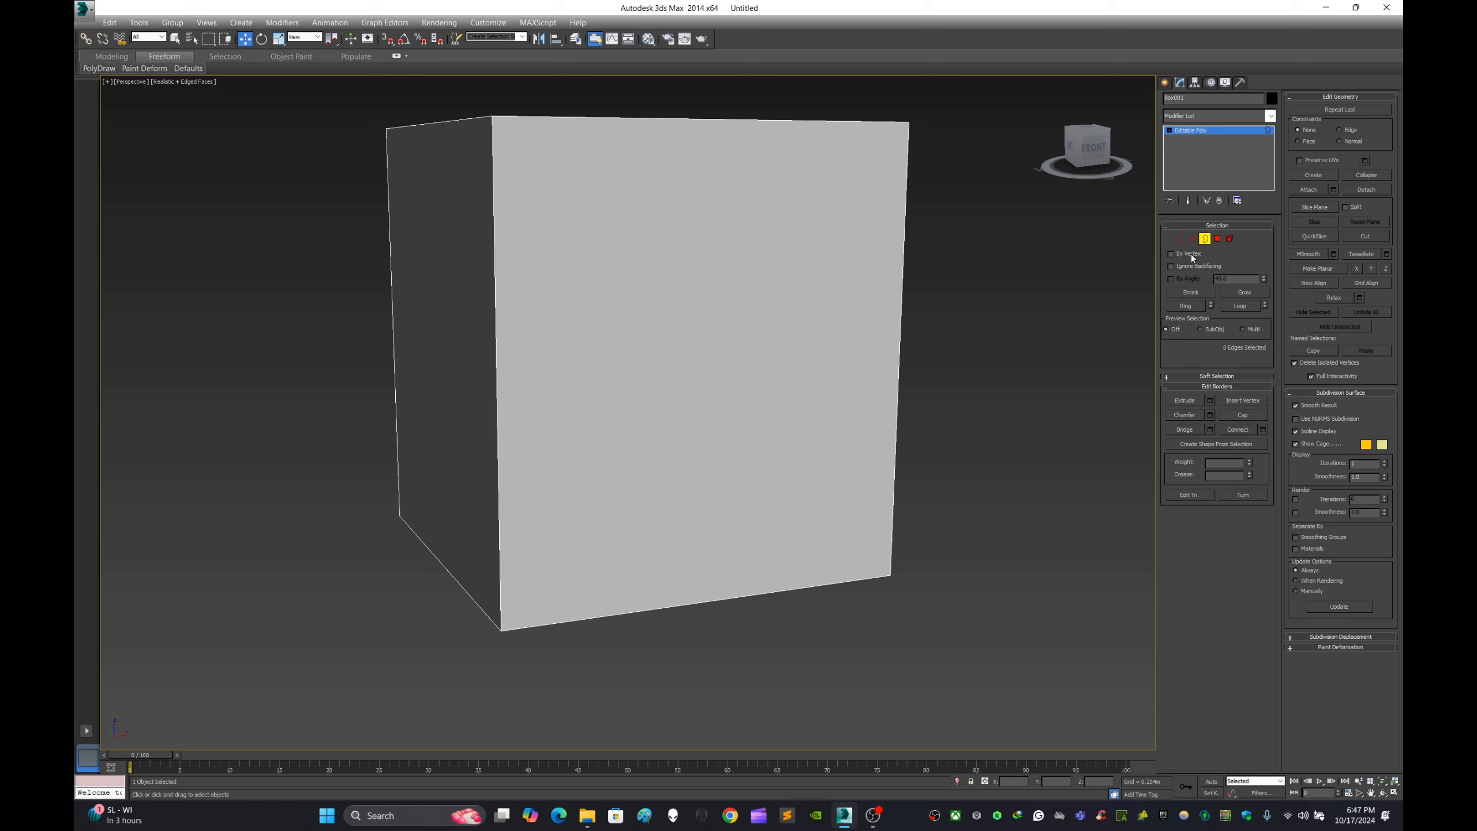
pyautogui.click(1192, 237)
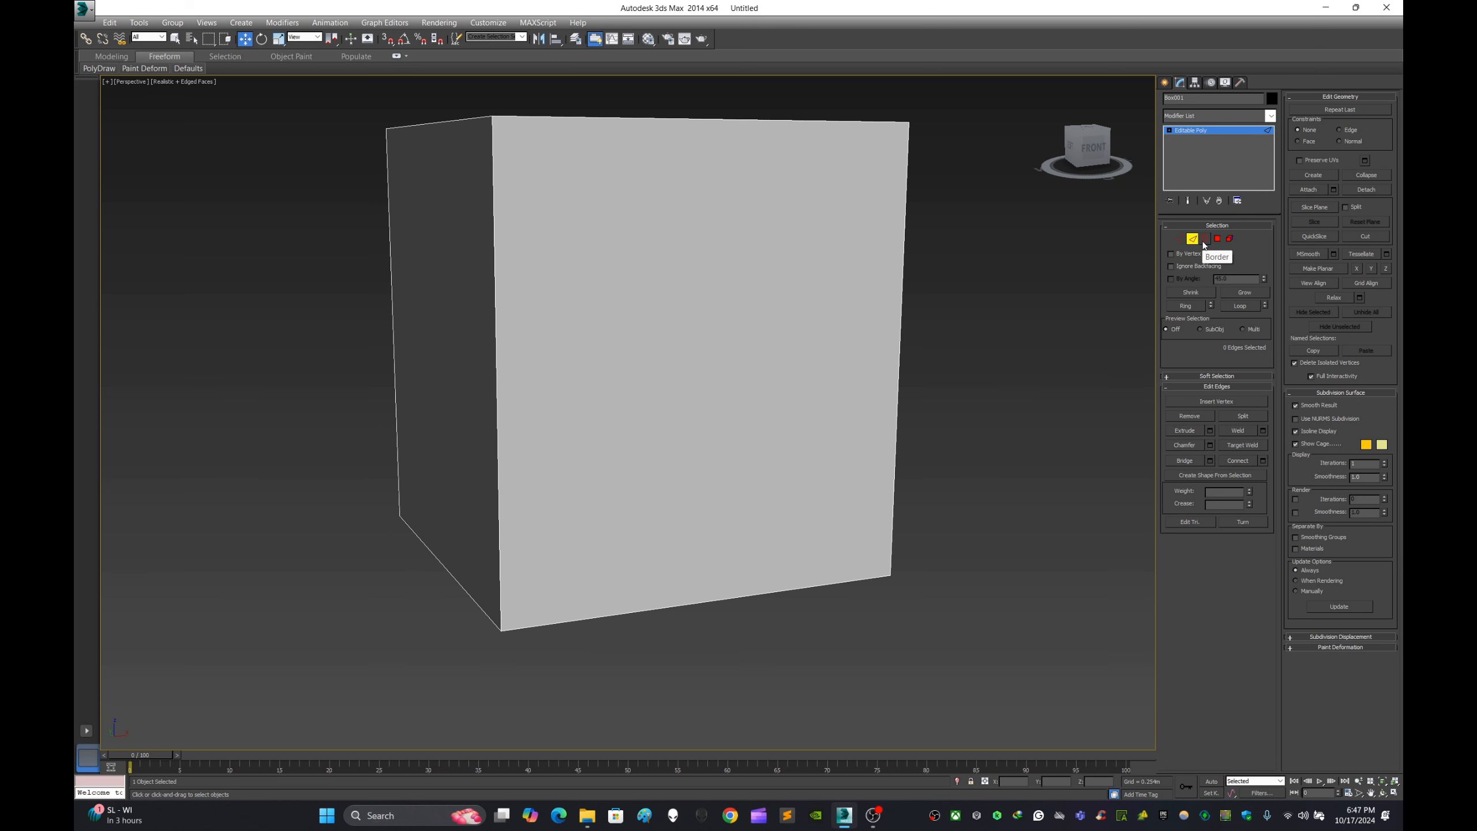
pyautogui.click(1204, 238)
pyautogui.scroll(-5, 918, 346)
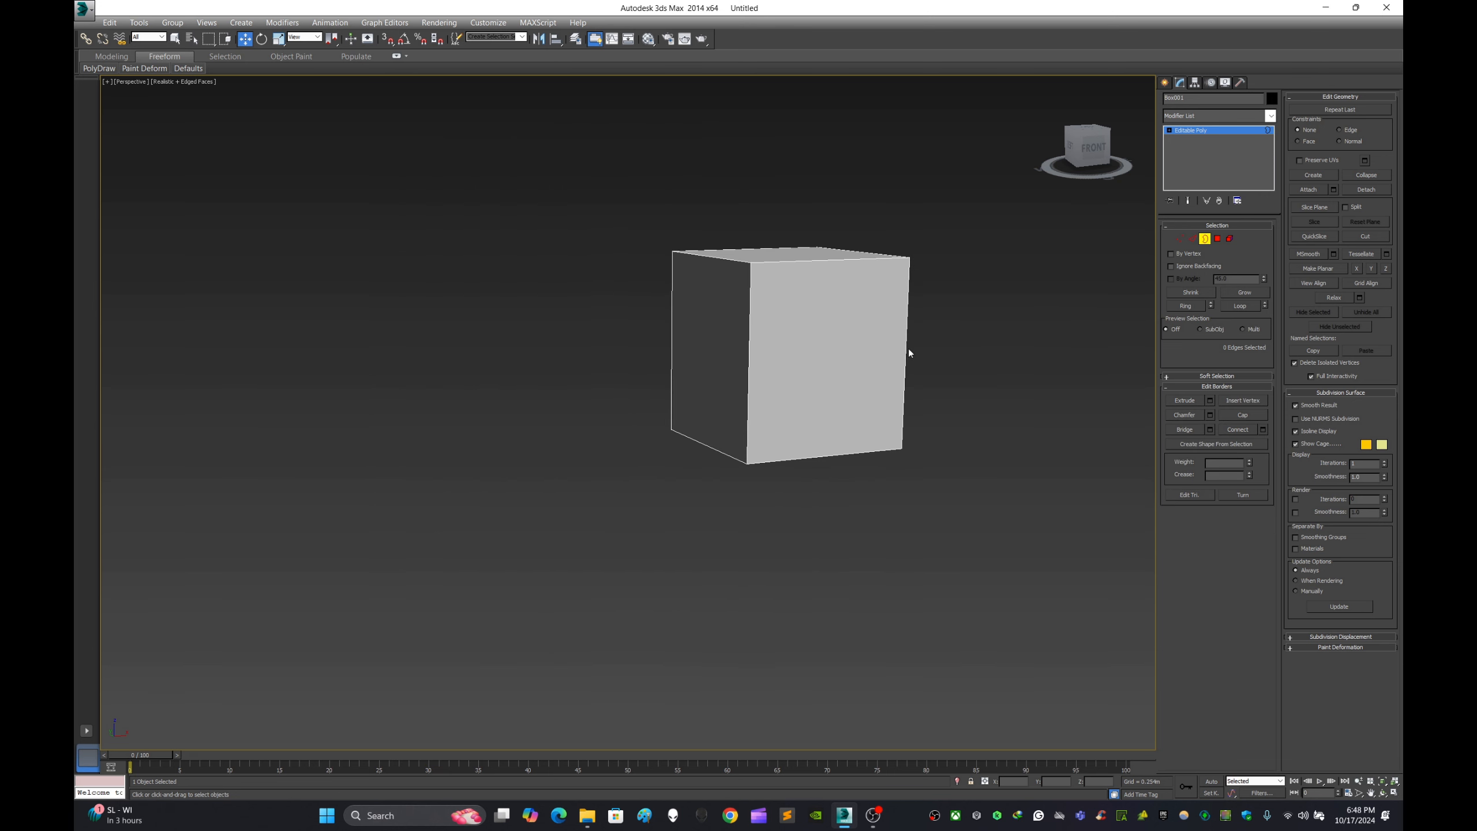
pyautogui.moveTo(908, 349); pyautogui.dragTo(907, 406, button='middle')
pyautogui.scroll(5, 766, 348)
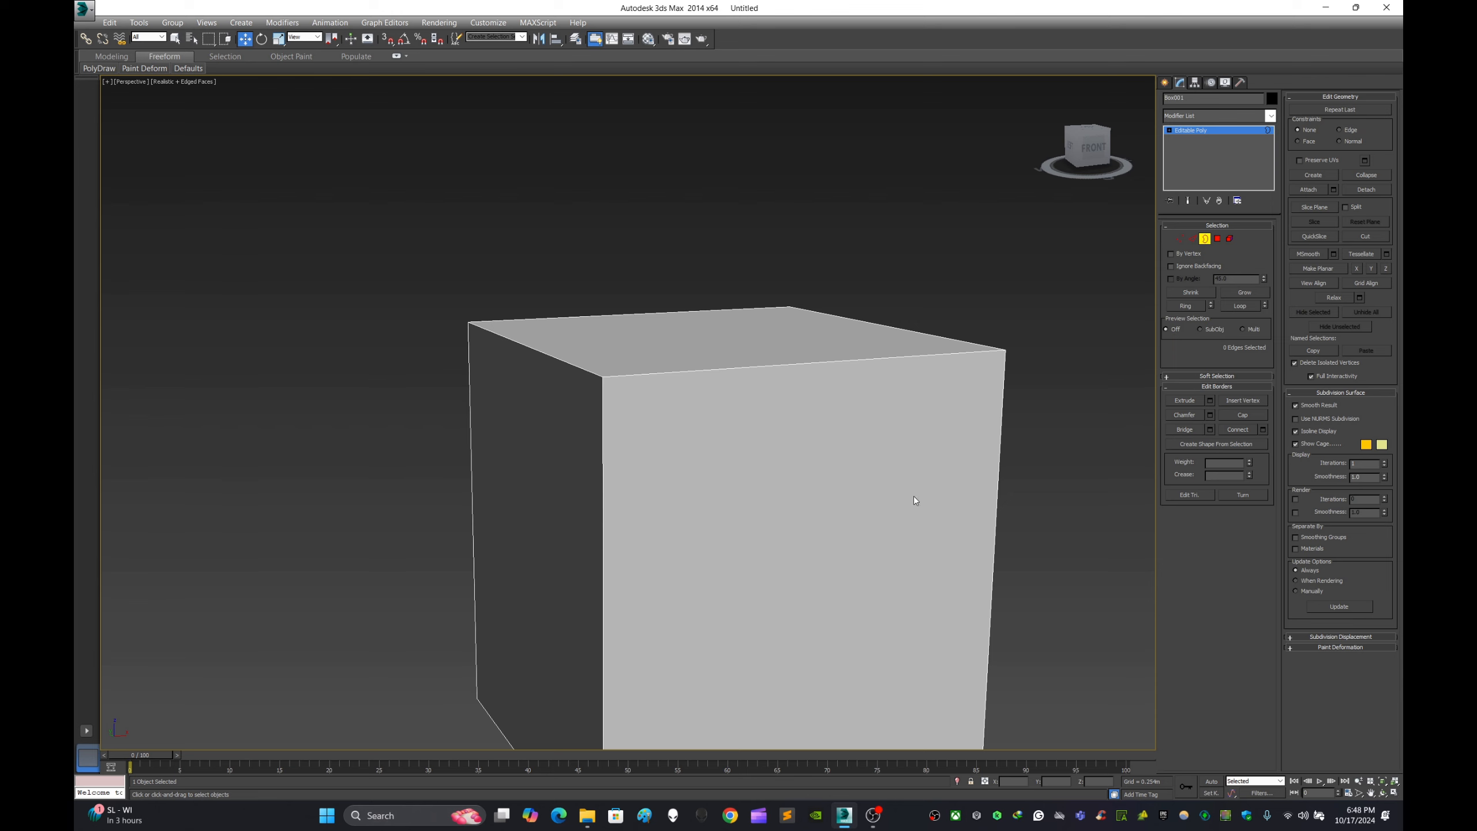
pyautogui.moveTo(914, 496); pyautogui.dragTo(876, 427, button='middle')
pyautogui.scroll(-4, 871, 405)
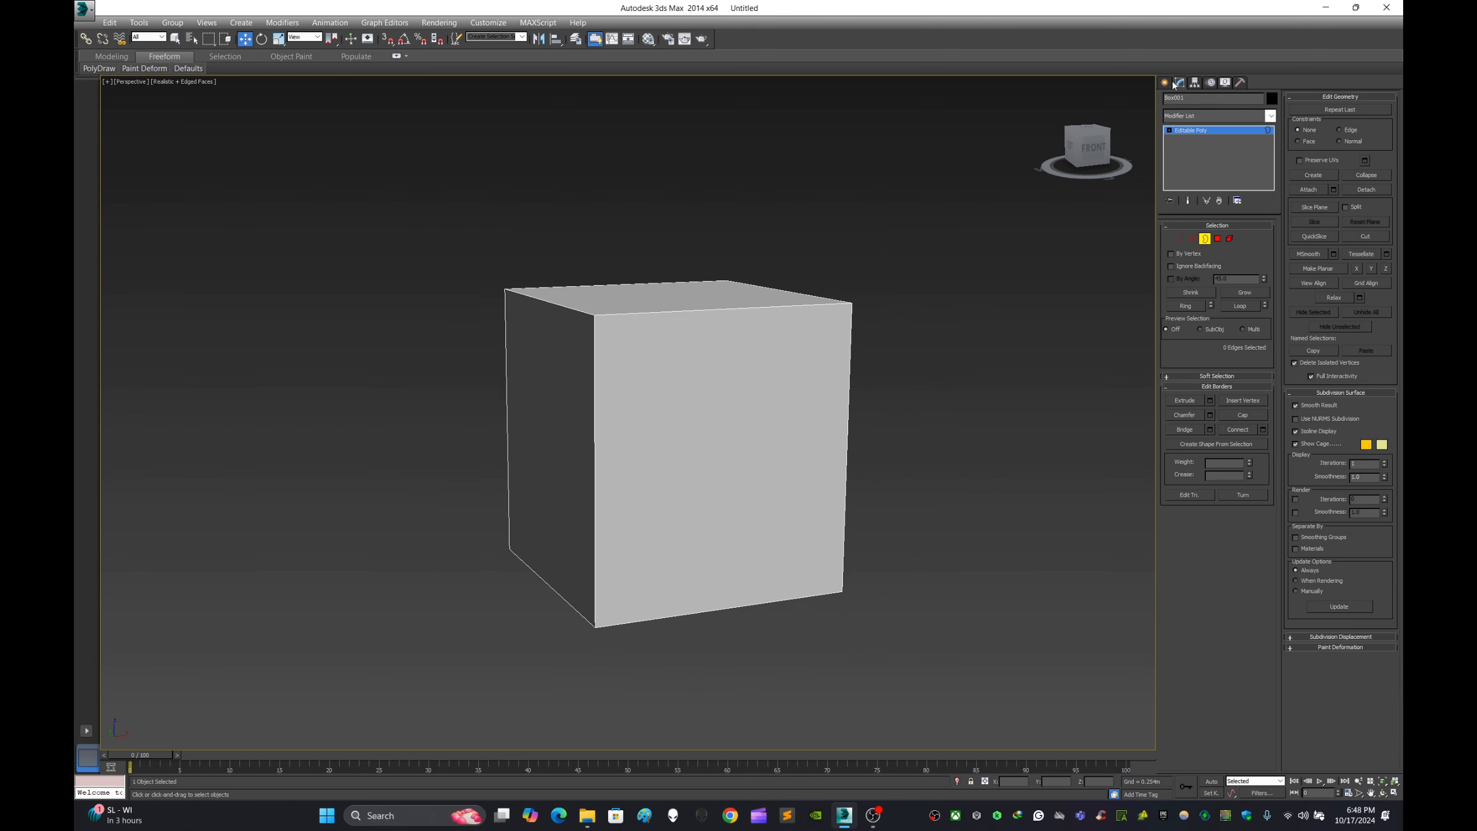
# - Create a cylinder about 1.13 m high beside the box and move it slightly away from the box
pyautogui.click(1165, 83)
pyautogui.click(1204, 187)
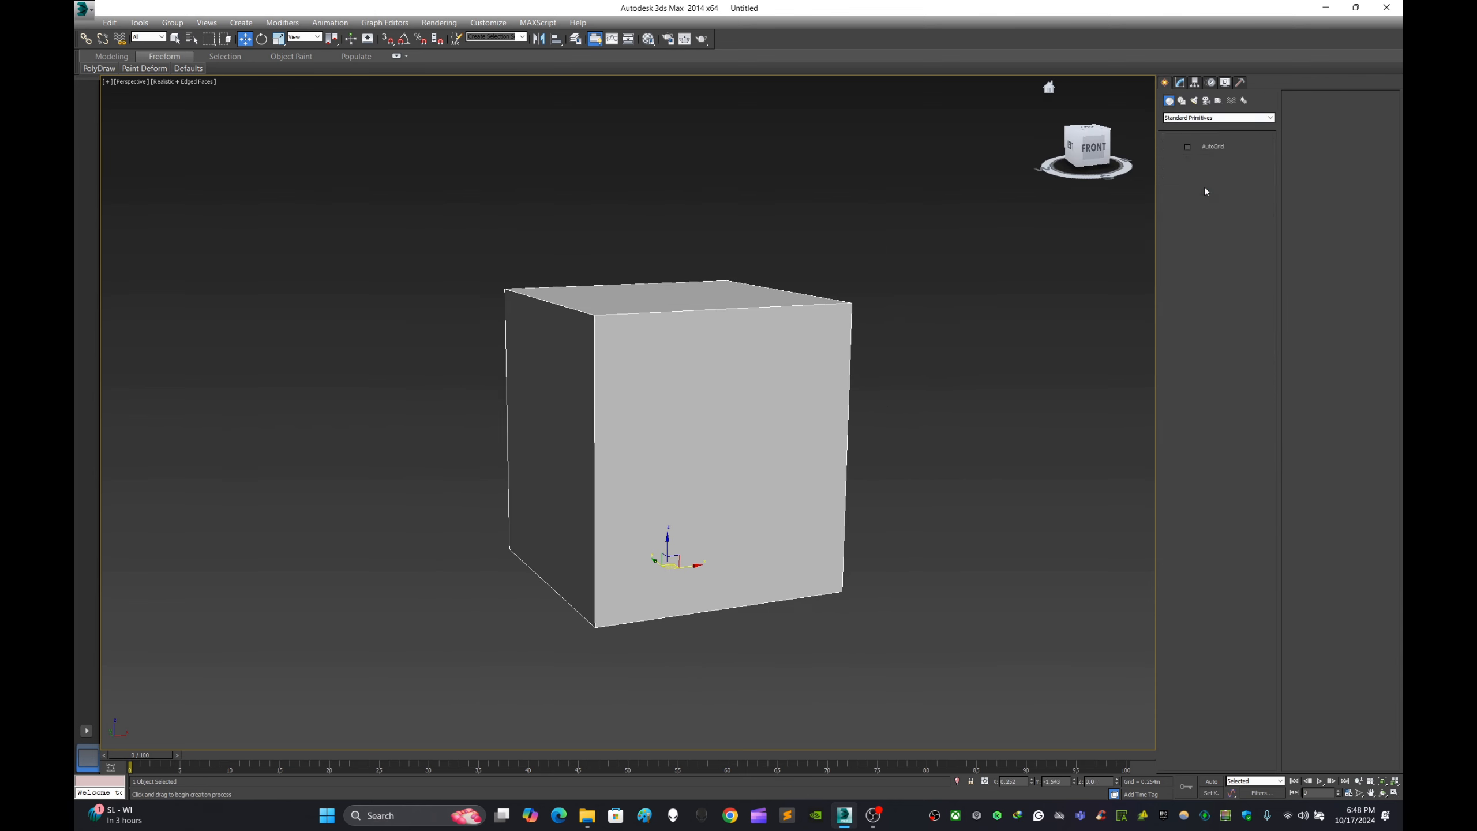
pyautogui.moveTo(934, 605); pyautogui.dragTo(968, 642)
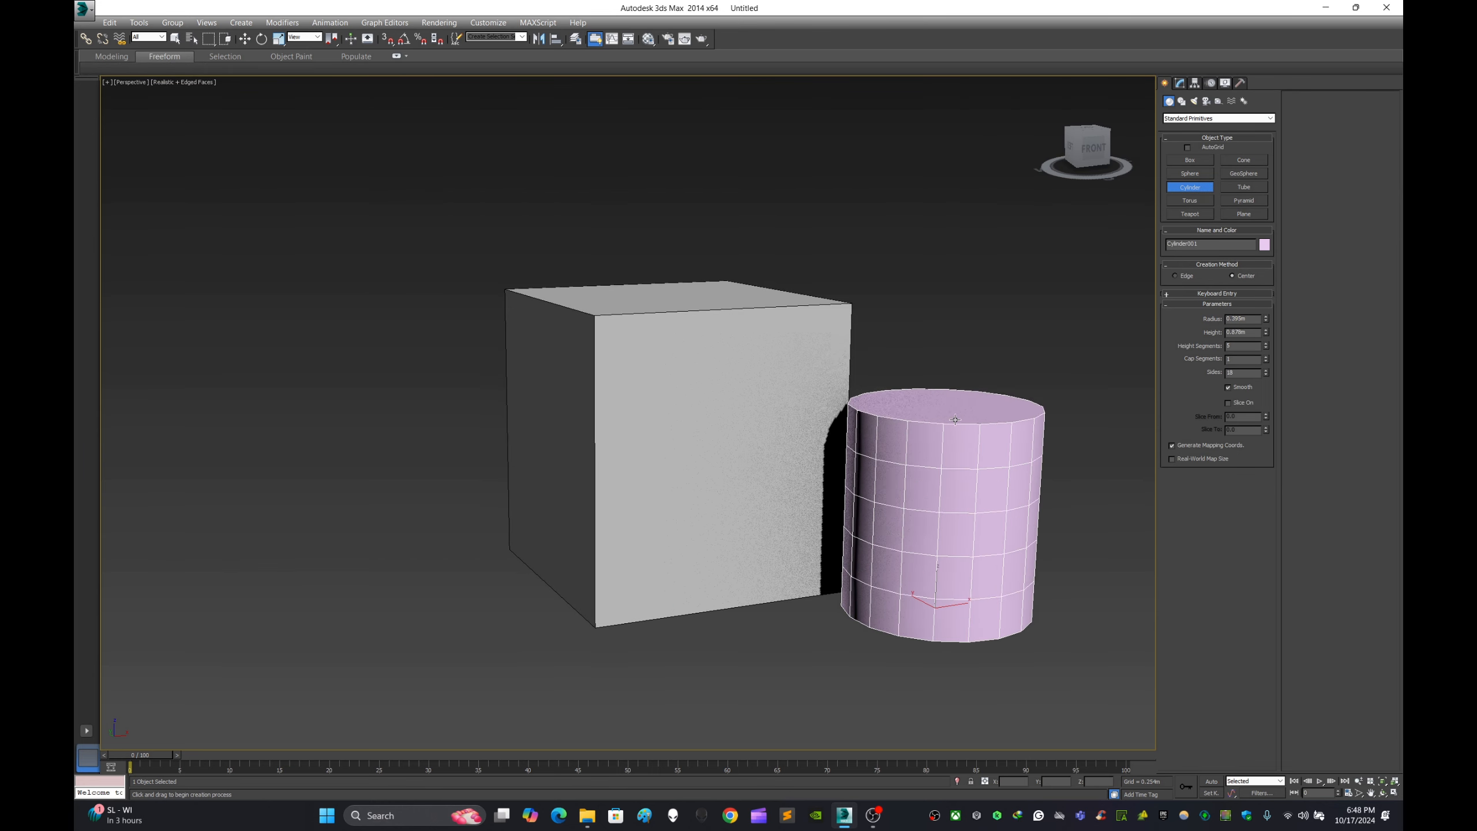
pyautogui.click(902, 382)
pyautogui.keyDown('alt'); pyautogui.moveTo(903, 382); pyautogui.dragTo(934, 424, button='middle'); pyautogui.keyUp('alt')
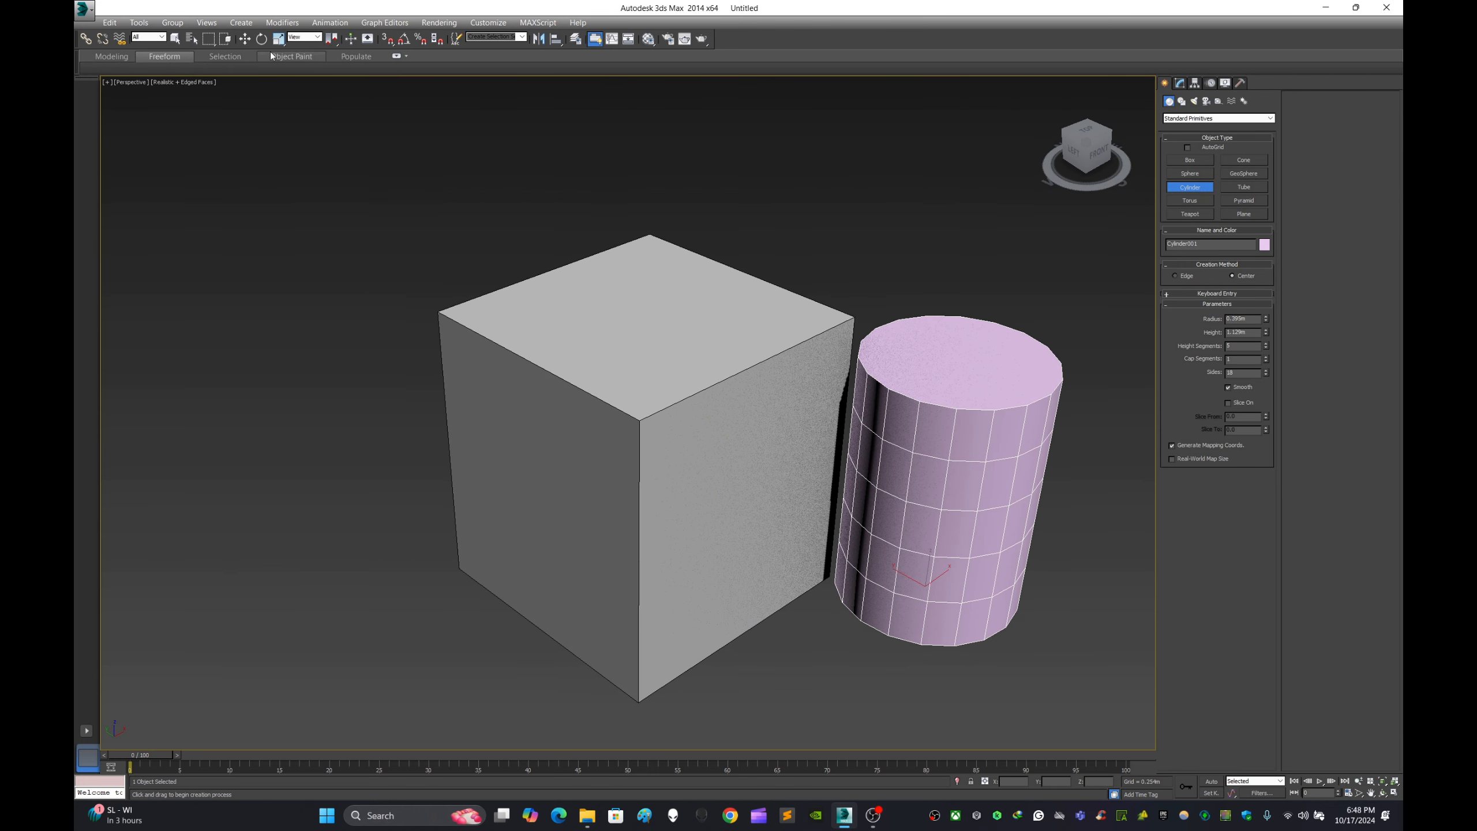
pyautogui.press('w')
pyautogui.moveTo(908, 577); pyautogui.dragTo(966, 608)
pyautogui.moveTo(994, 272); pyautogui.dragTo(856, 233, button='middle')
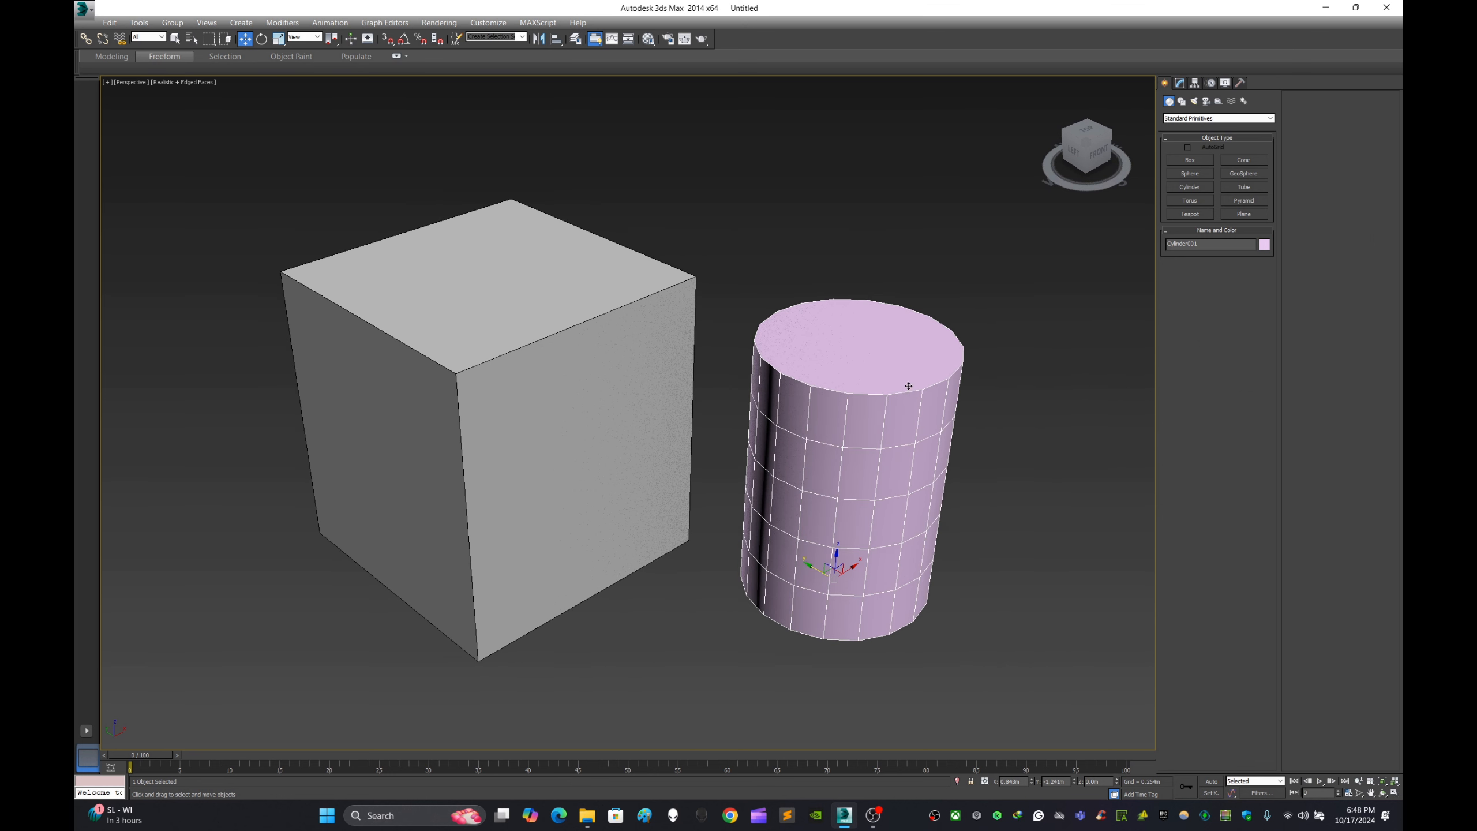
# - Assign the 01 - Default material to the cylinder and set its object color to black
pyautogui.press('m')
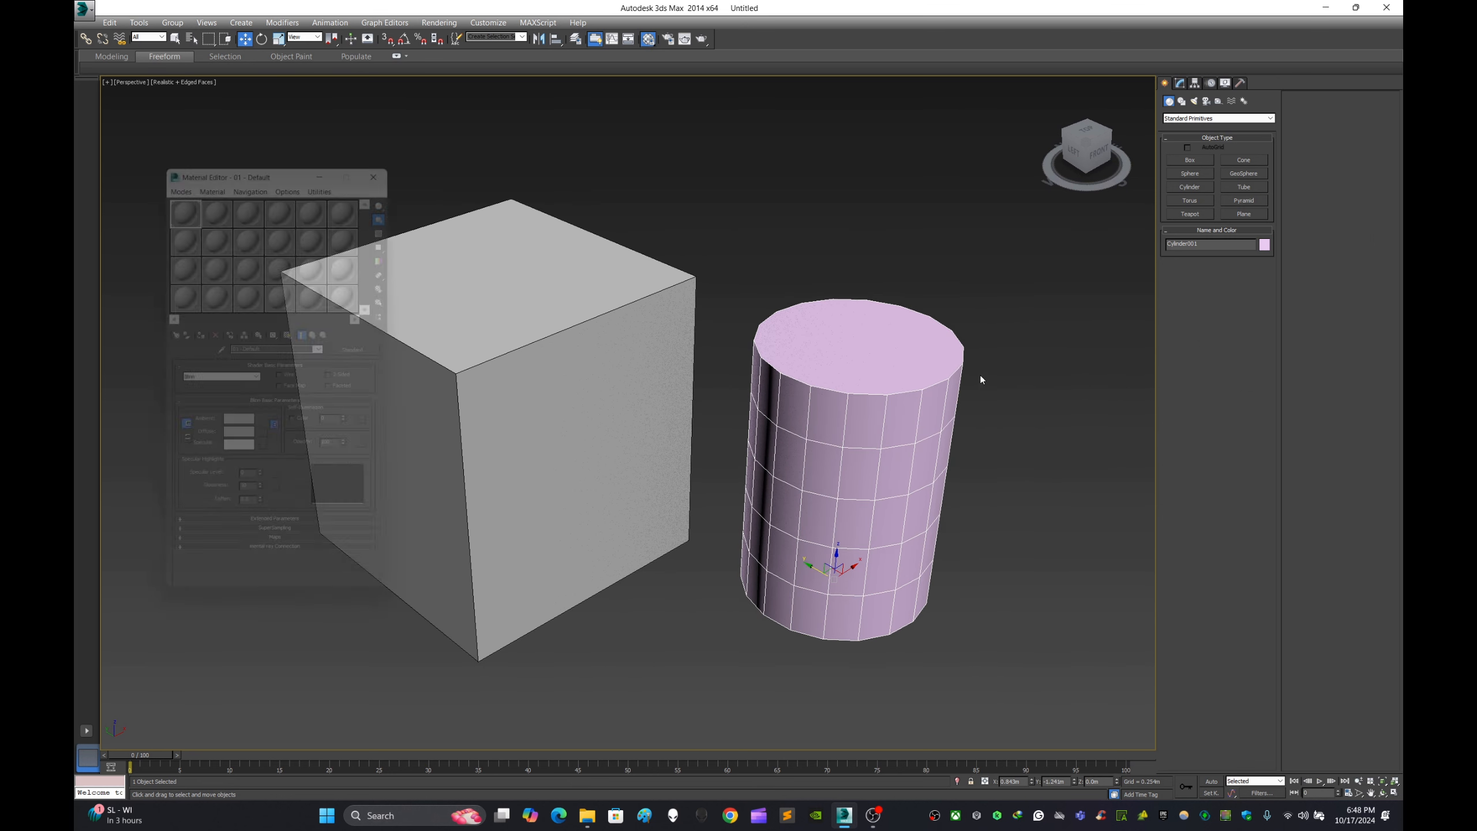
pyautogui.click(726, 389)
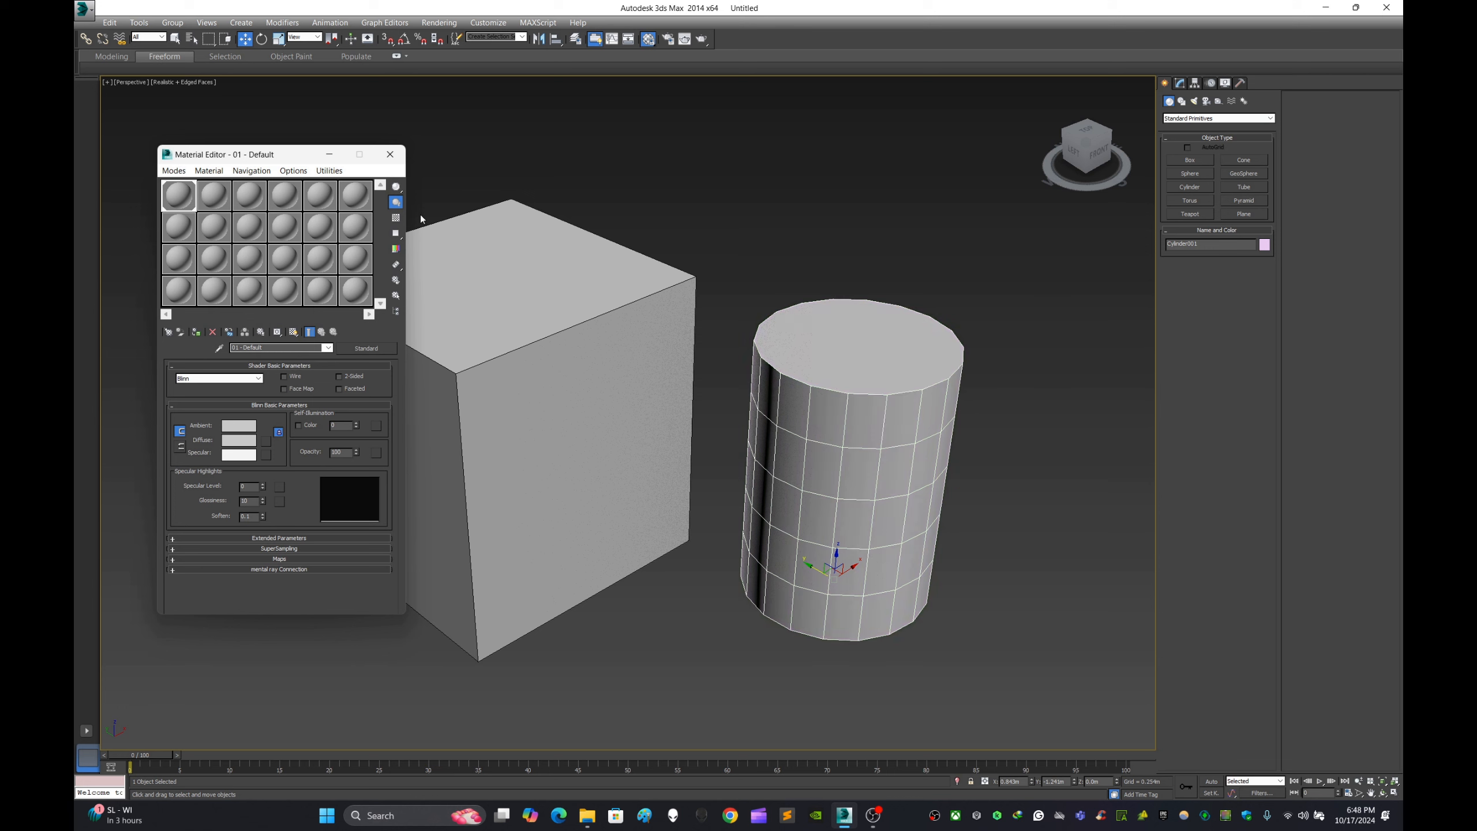
pyautogui.click(390, 154)
pyautogui.click(791, 379)
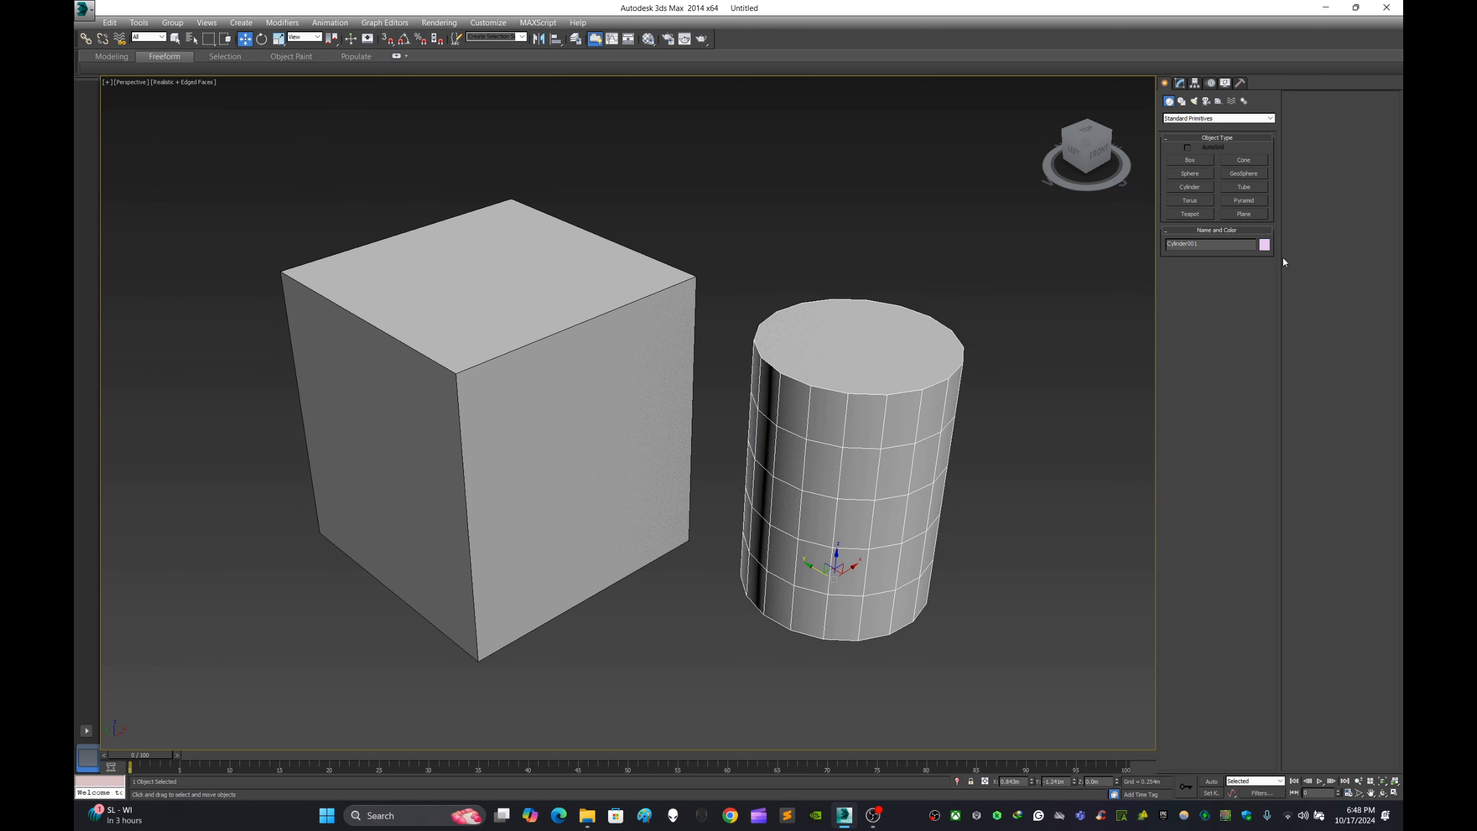
pyautogui.click(1264, 245)
pyautogui.click(852, 425)
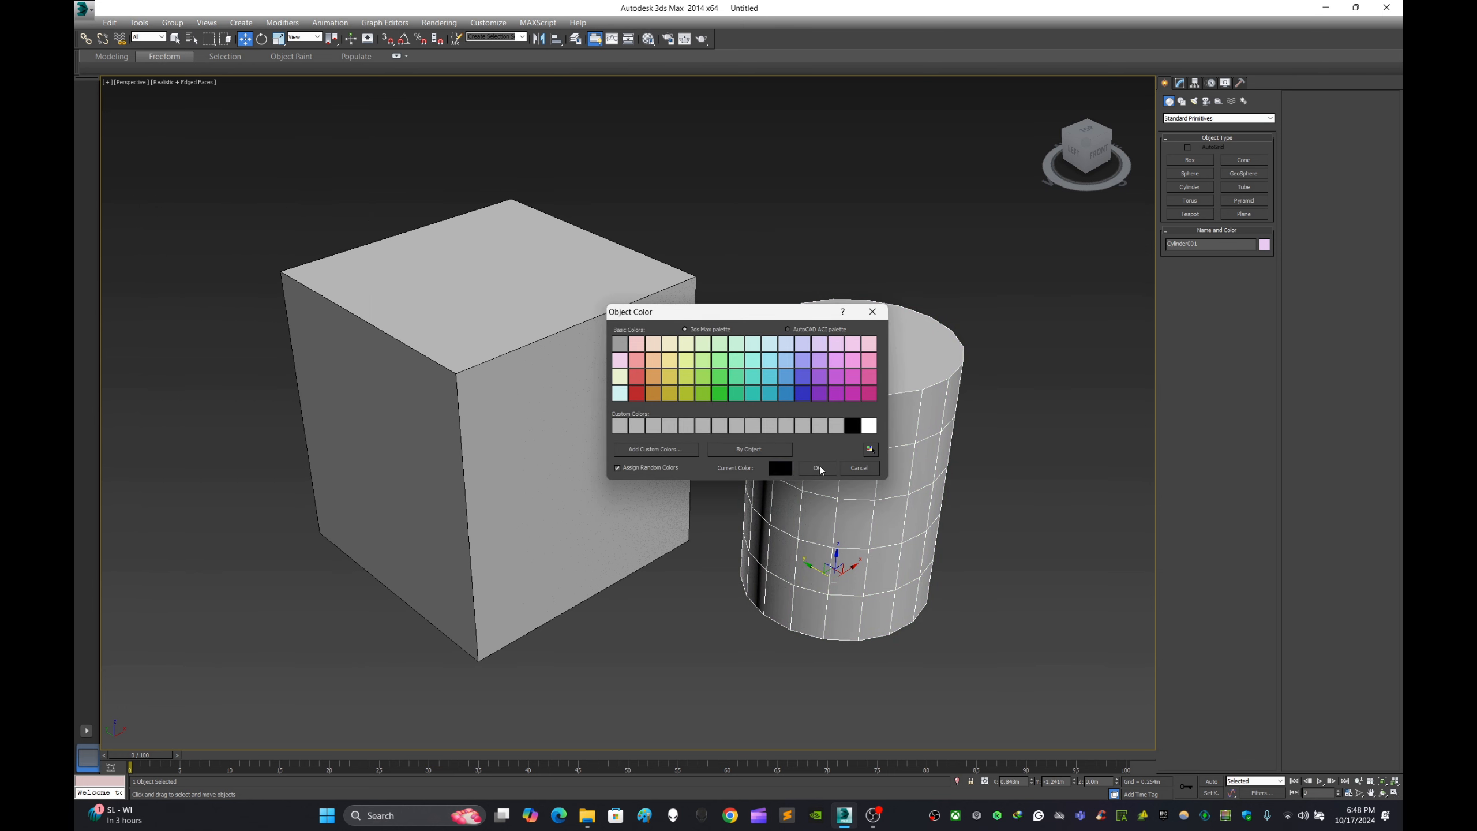
pyautogui.click(816, 468)
# - Convert the cylinder to an Editable Poly and delete its top cap polygon
pyautogui.rightClick(903, 410)
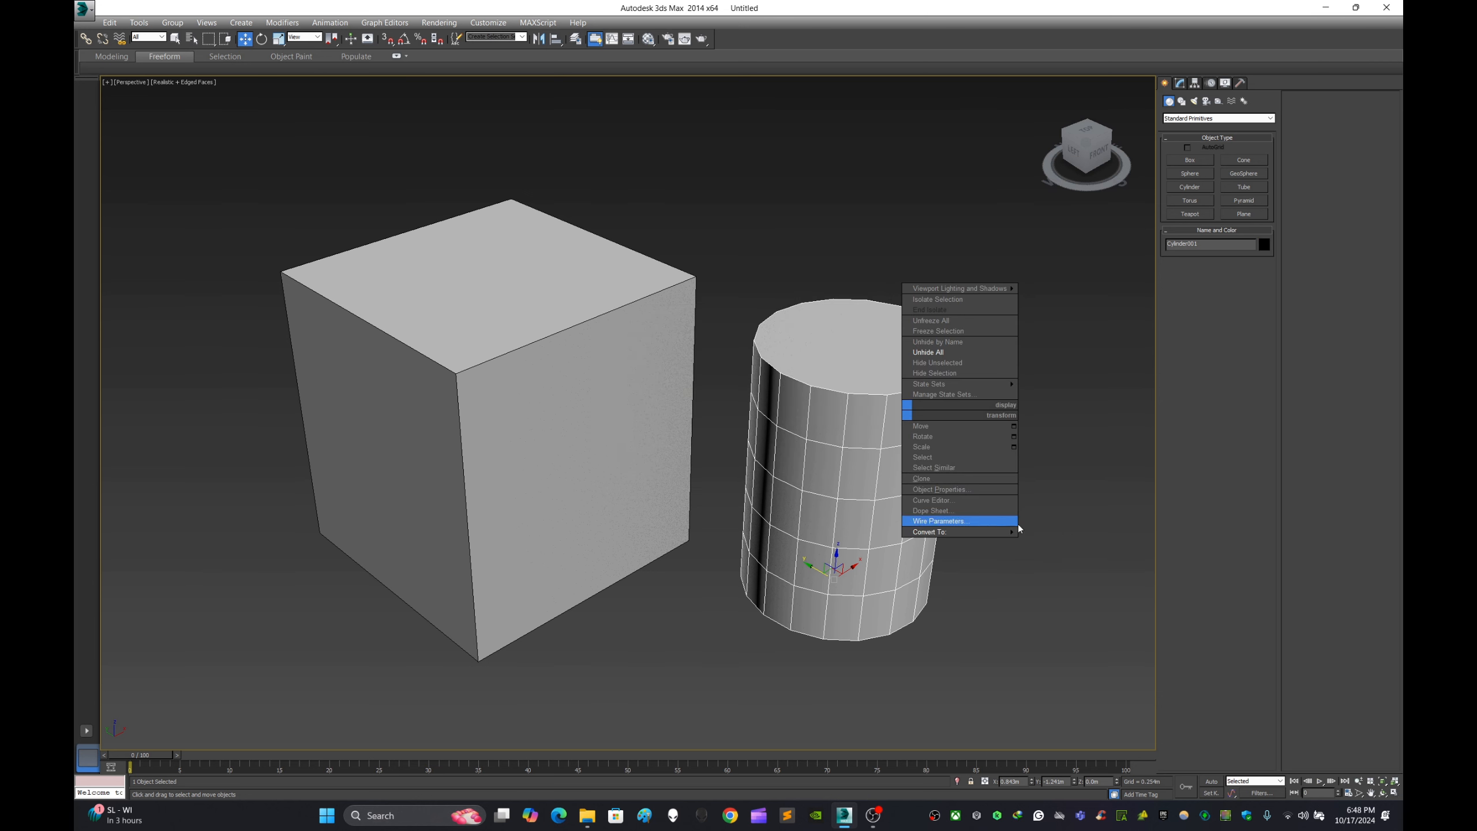
pyautogui.moveTo(1014, 532)
pyautogui.click(1072, 543)
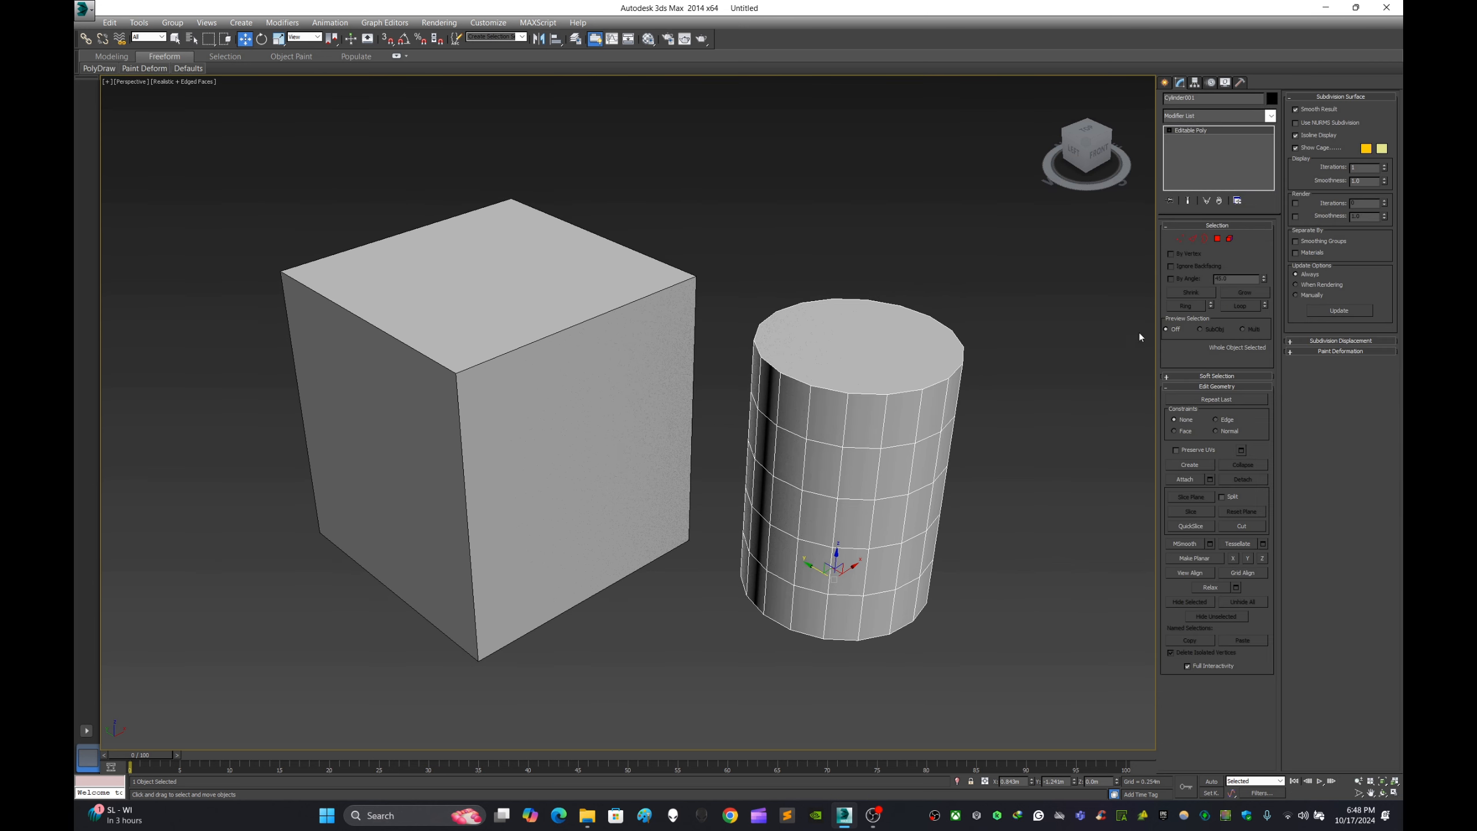
pyautogui.press('4')
pyautogui.click(901, 341)
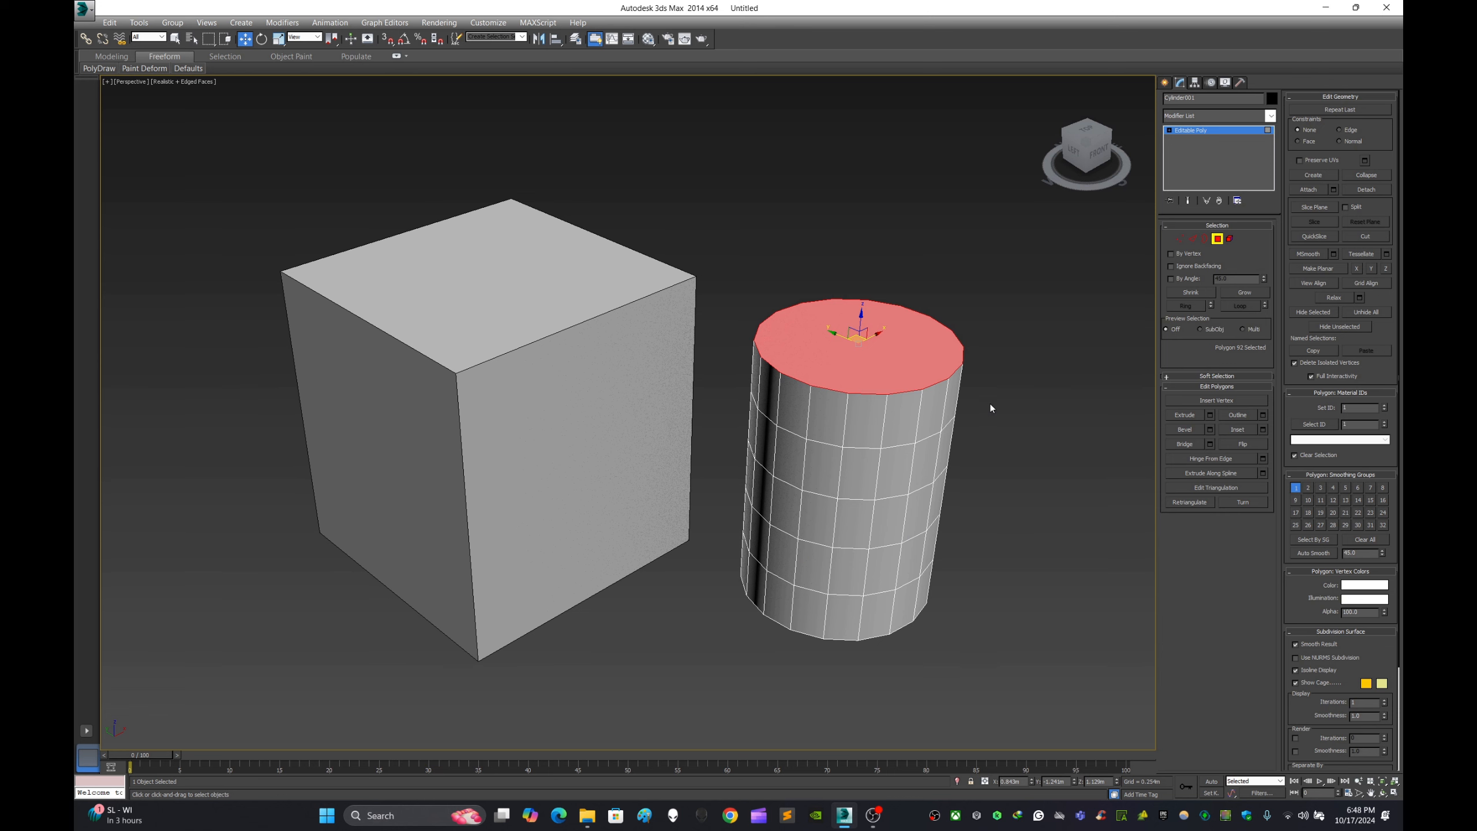
pyautogui.press('Delete')
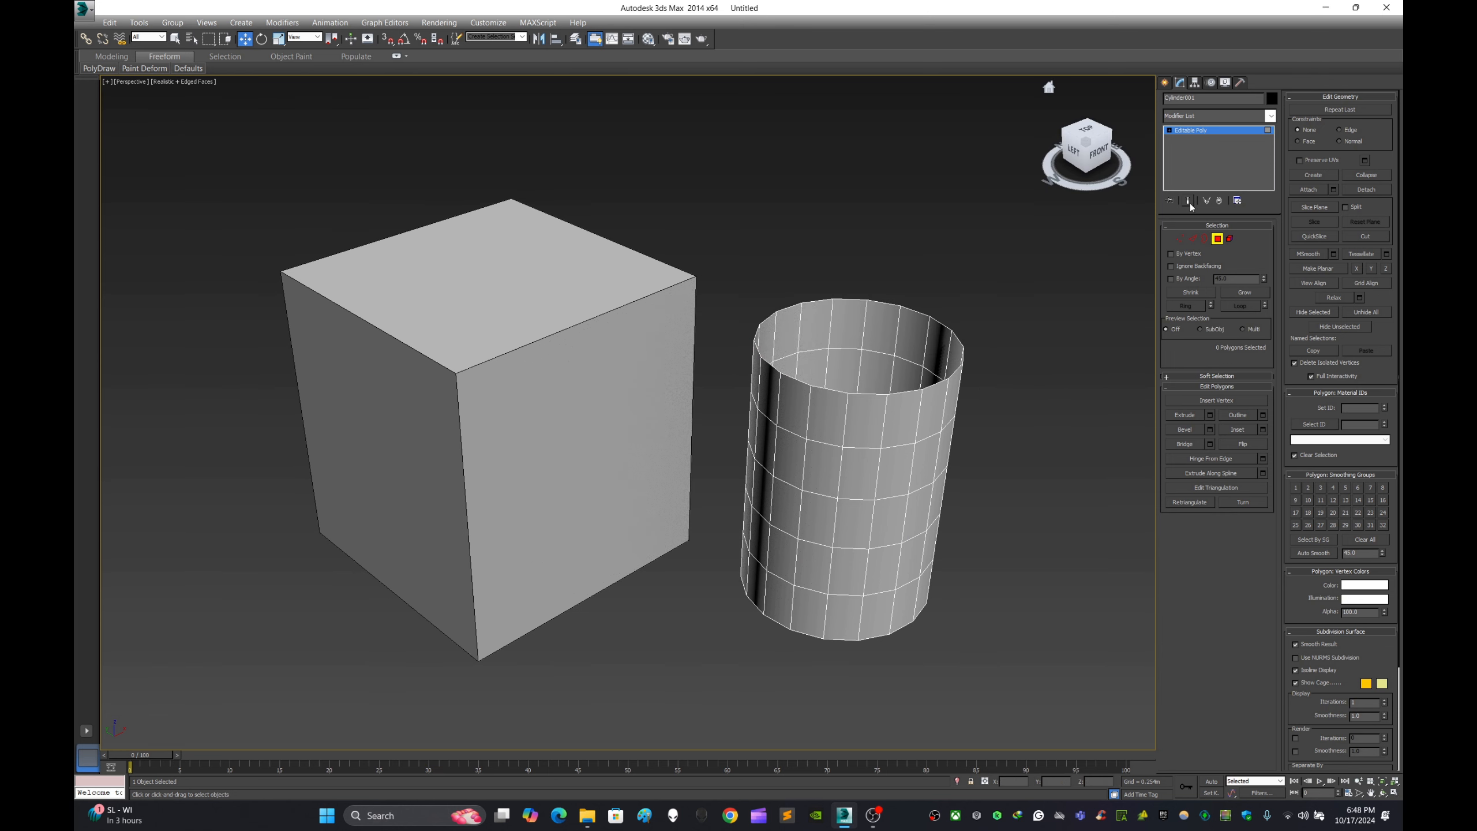
# - Leave the cylinder's Polygon level, select the box and enter its Border sub-object level
pyautogui.click(1165, 82)
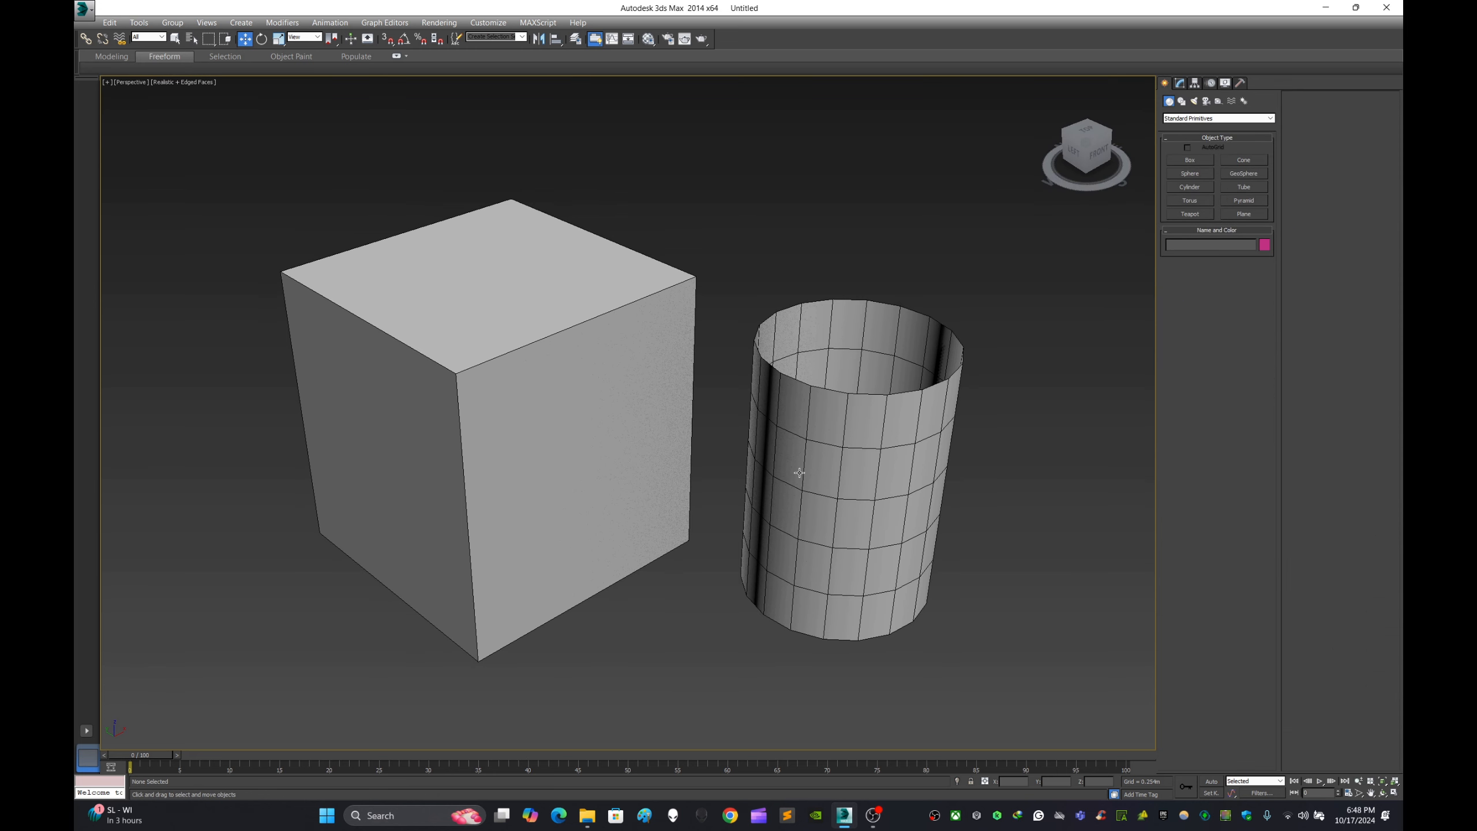
pyautogui.hotkey('ctrl', 'd')
pyautogui.click(927, 466)
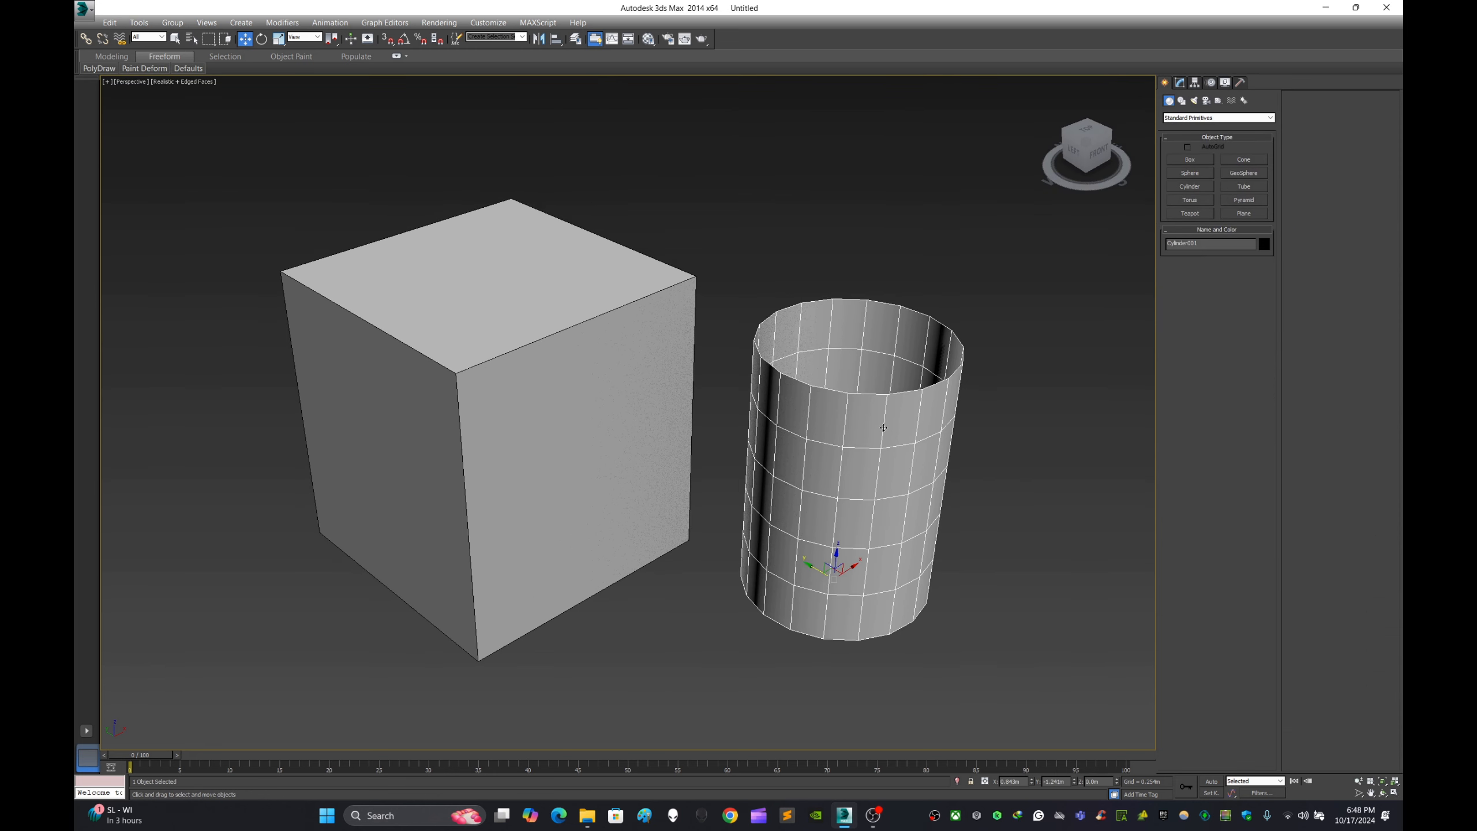
pyautogui.click(582, 442)
pyautogui.click(1180, 81)
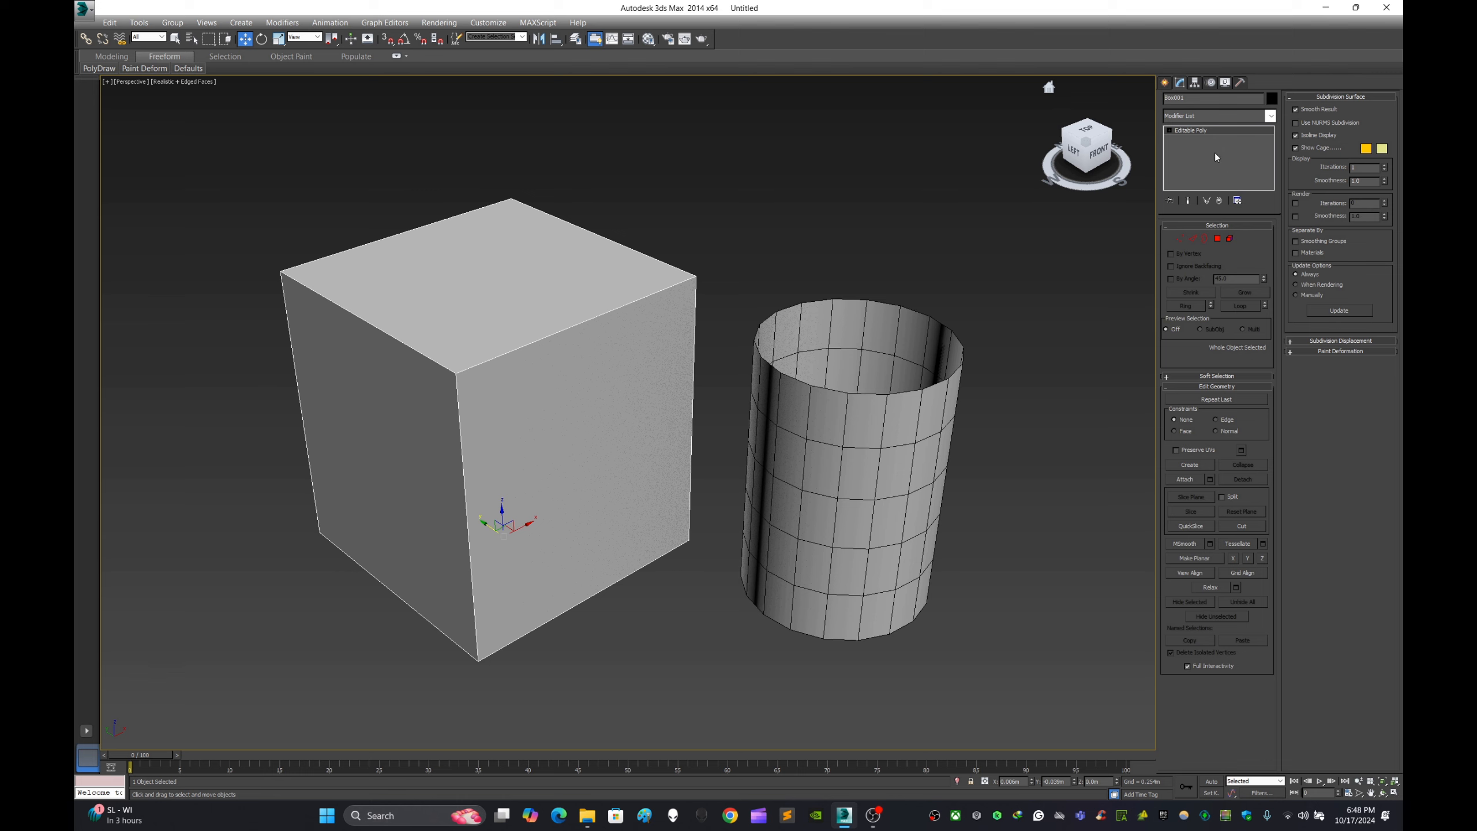
pyautogui.click(1205, 240)
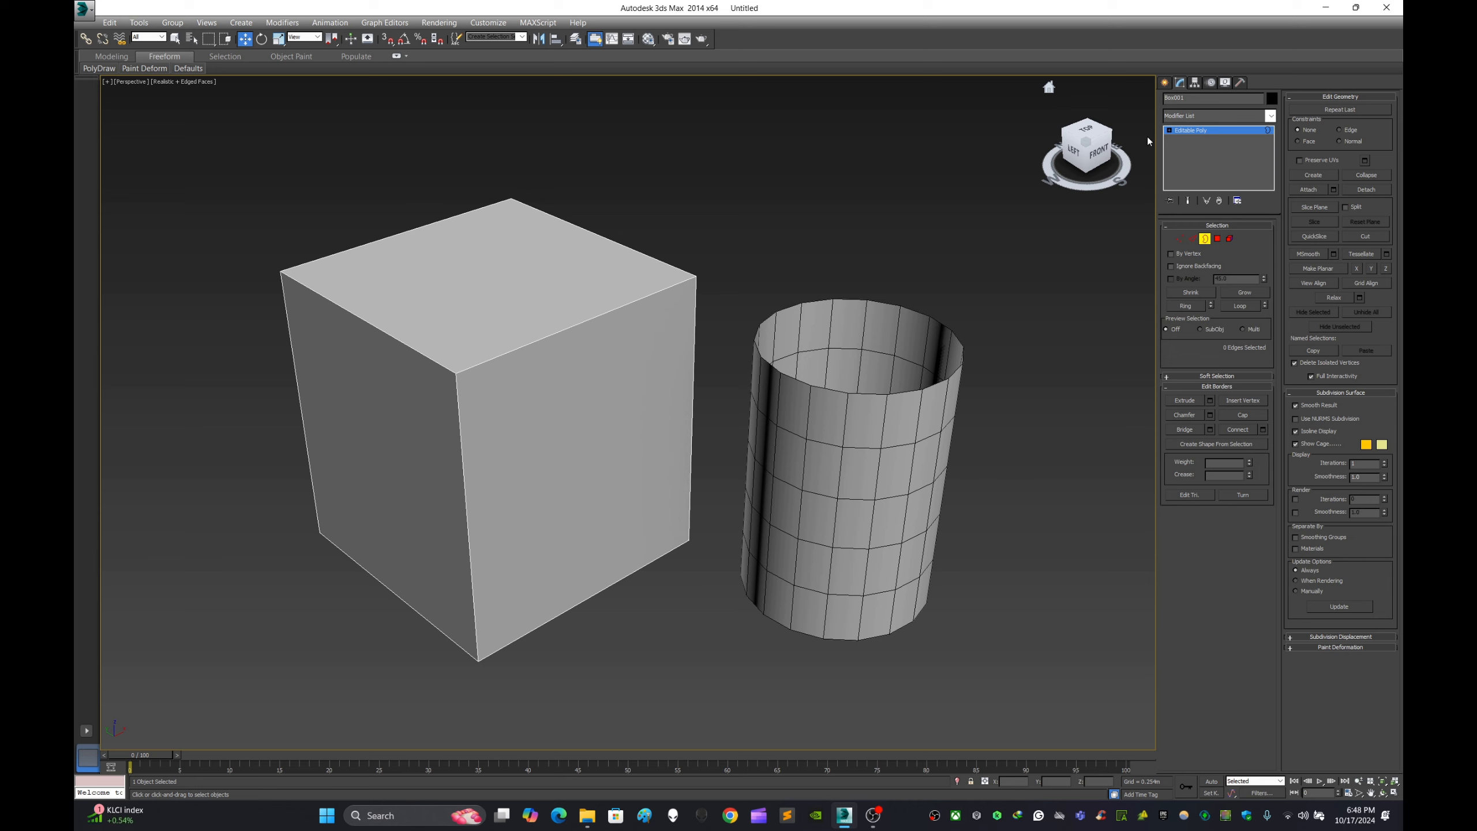
# - Enter the cylinder's Border sub-object level and nudge its open upper border slightly along the Z axis
pyautogui.click(1165, 82)
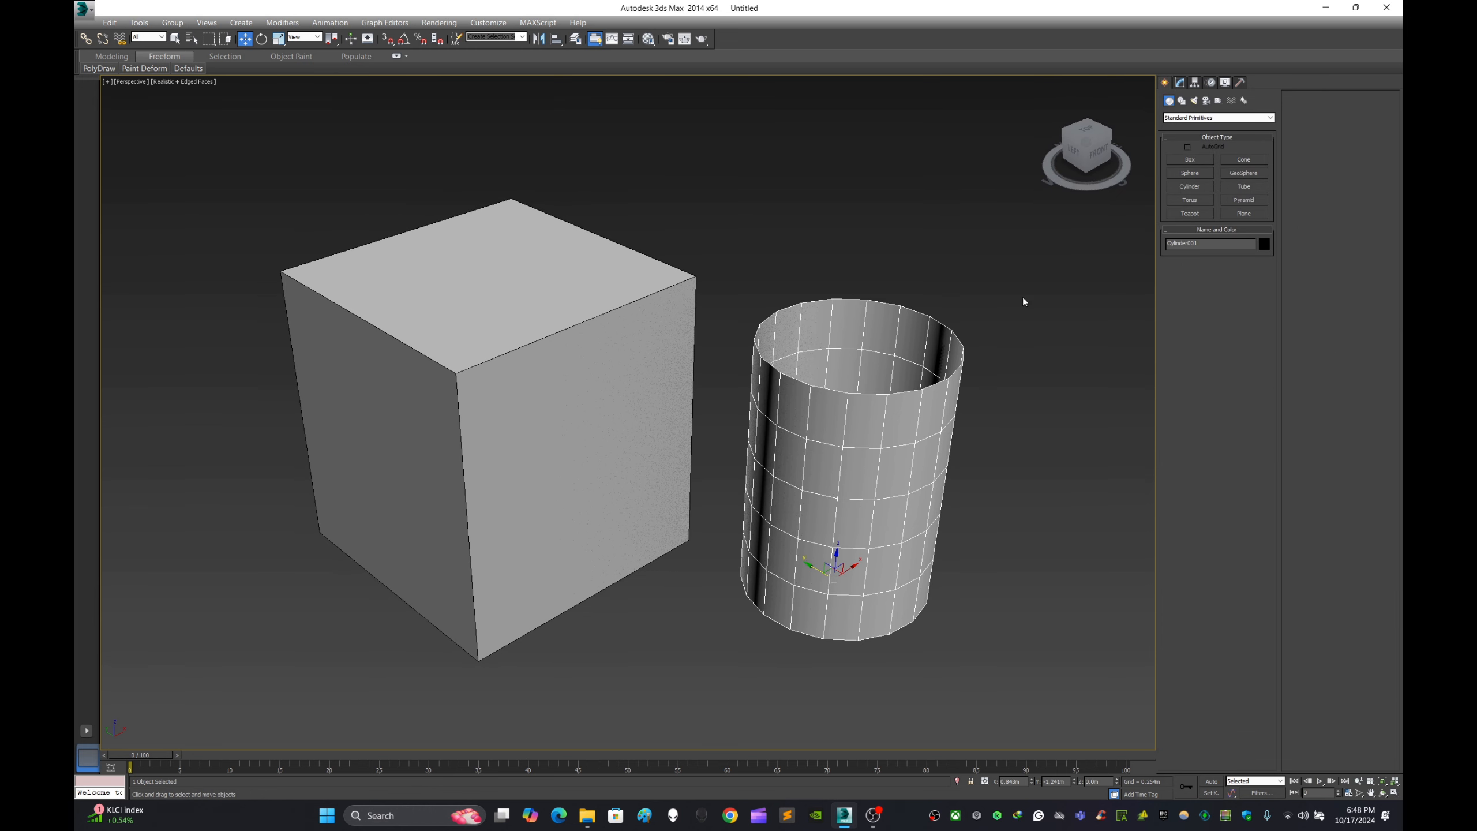
pyautogui.click(1179, 82)
pyautogui.click(1207, 239)
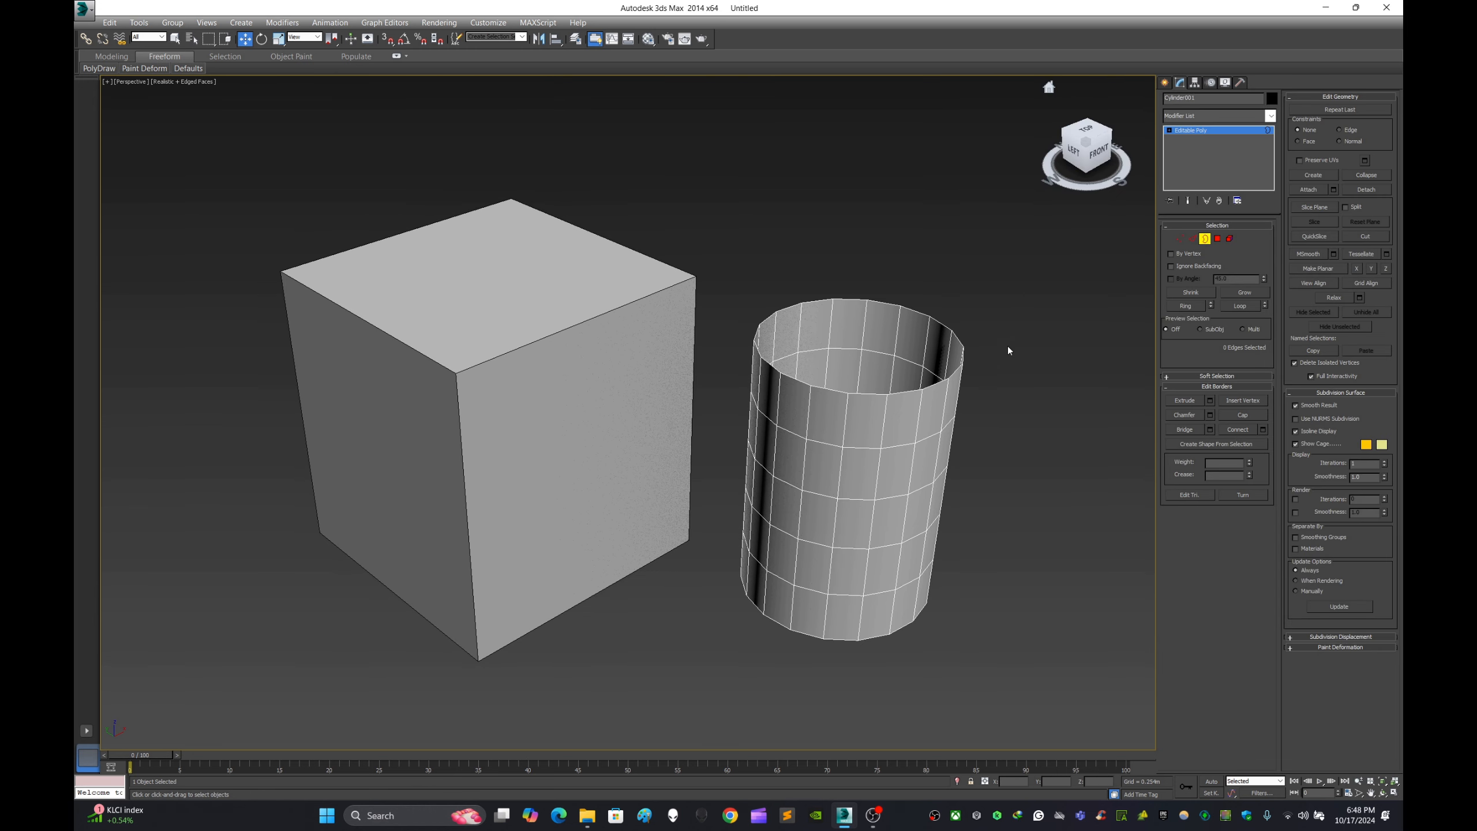
pyautogui.click(943, 379)
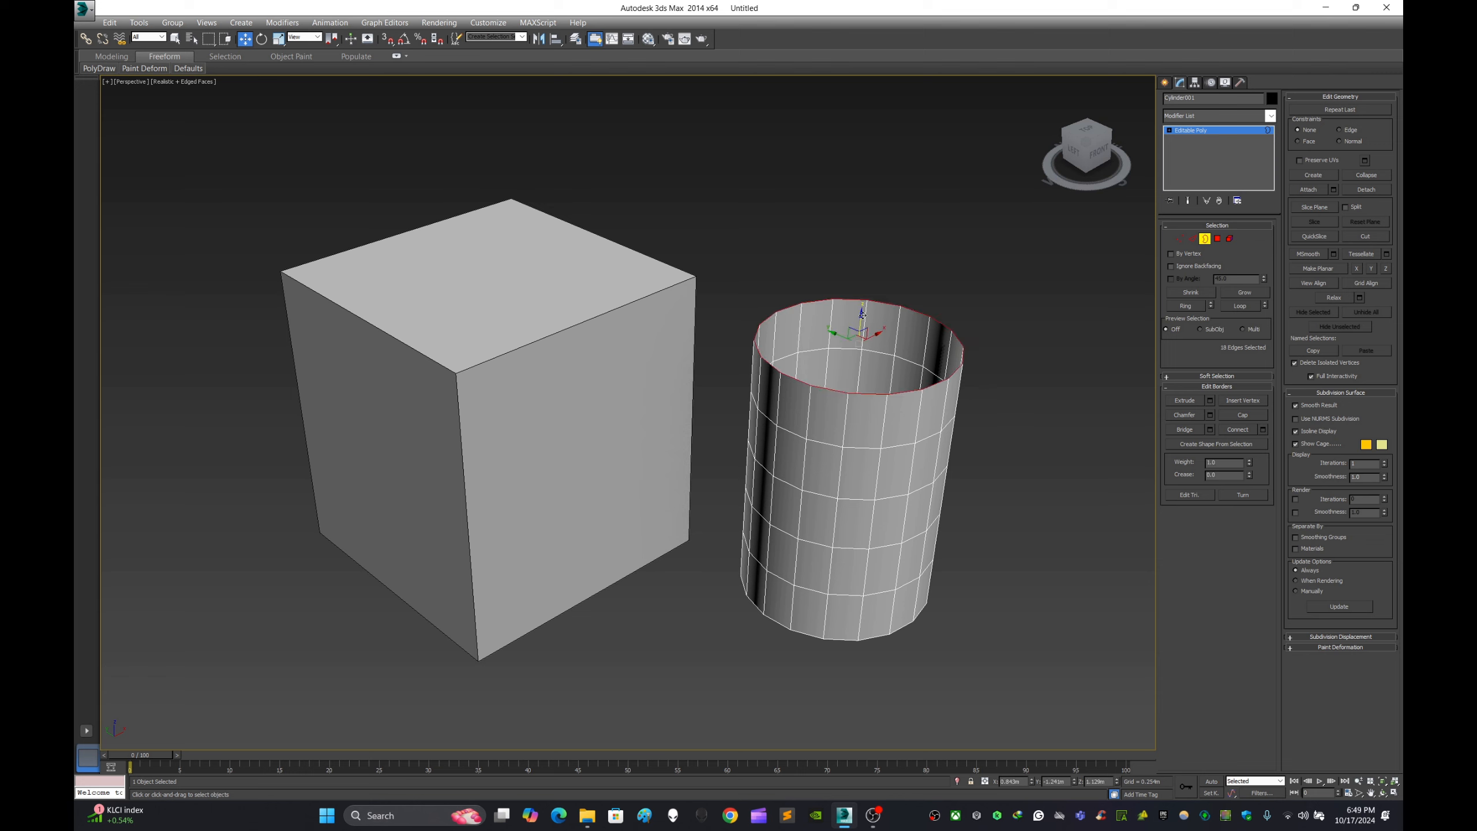
pyautogui.moveTo(863, 322); pyautogui.dragTo(868, 316)
pyautogui.click(1020, 310)
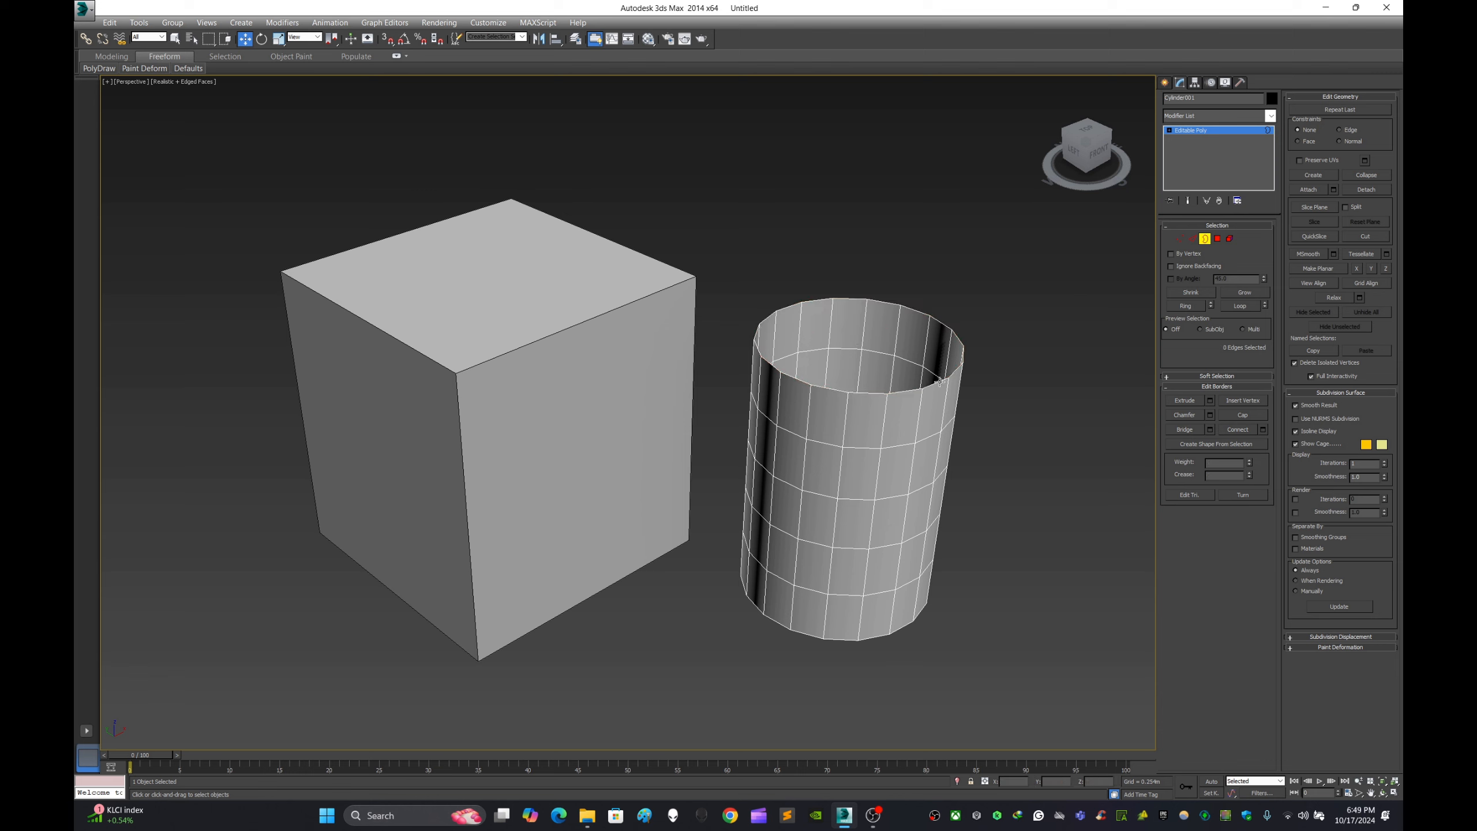
# - Cap the open border at the upper end of the cylinder
pyautogui.click(939, 380)
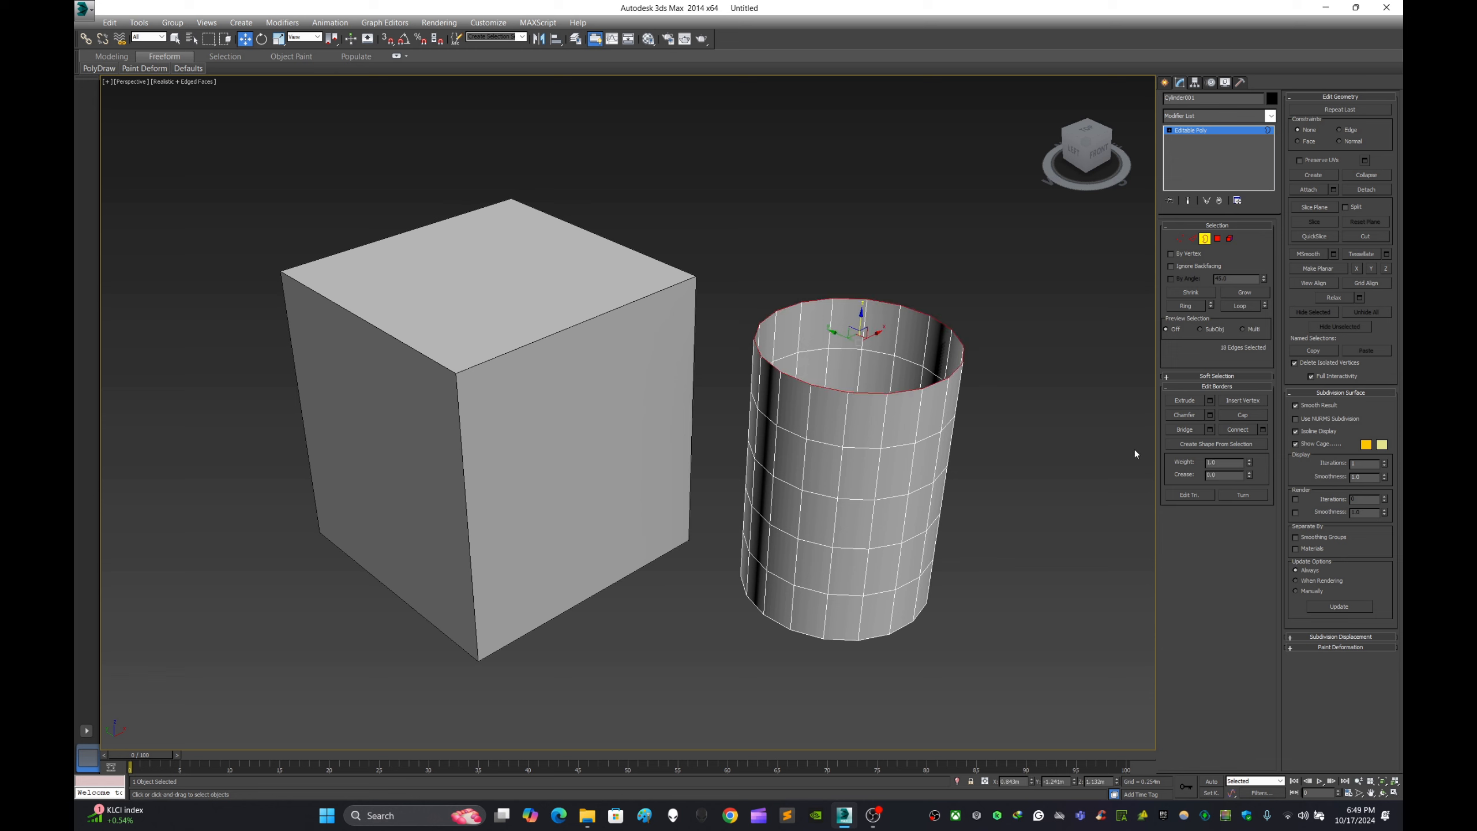
pyautogui.click(1250, 415)
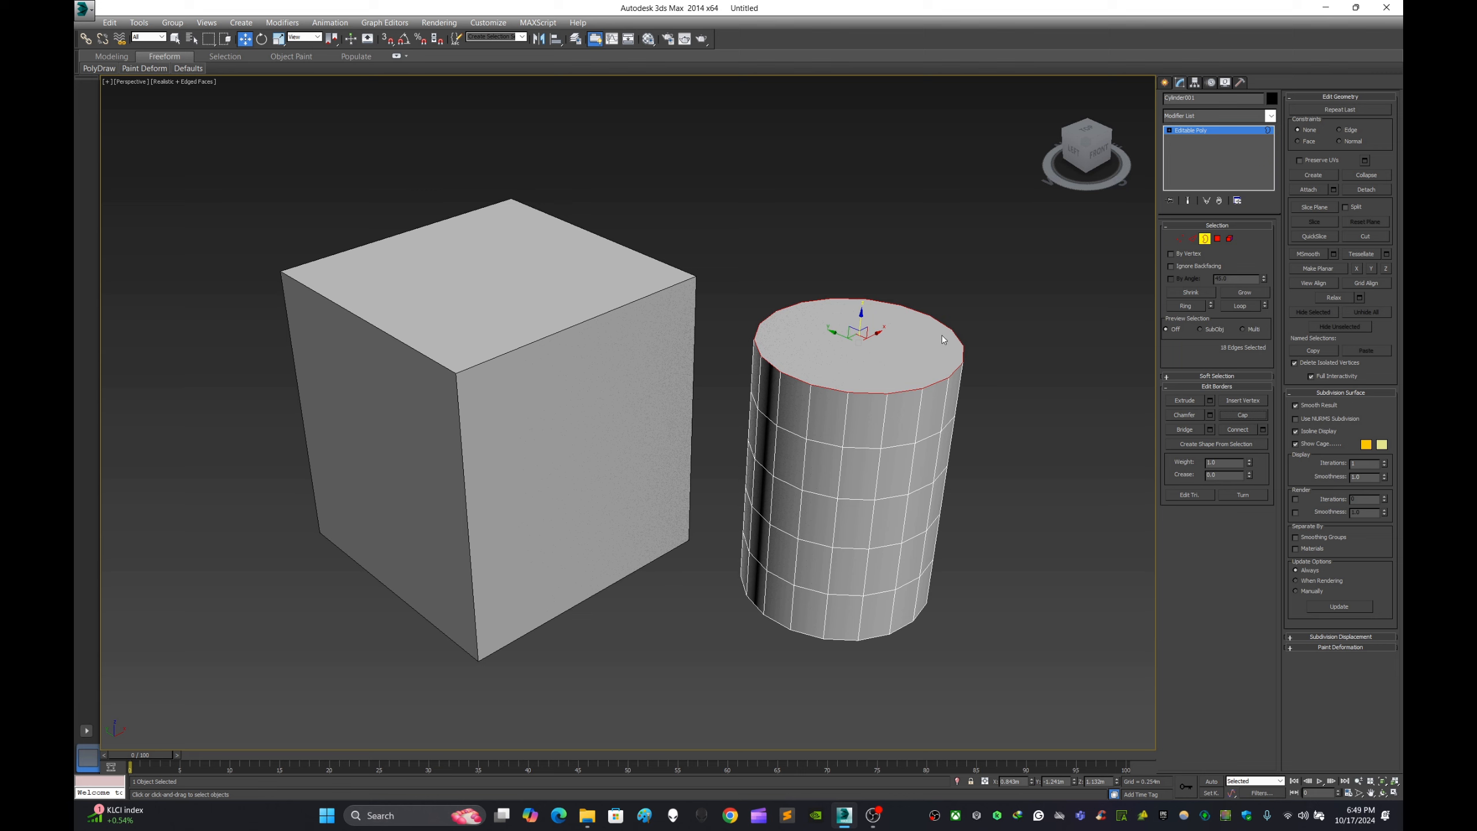
pyautogui.click(1027, 291)
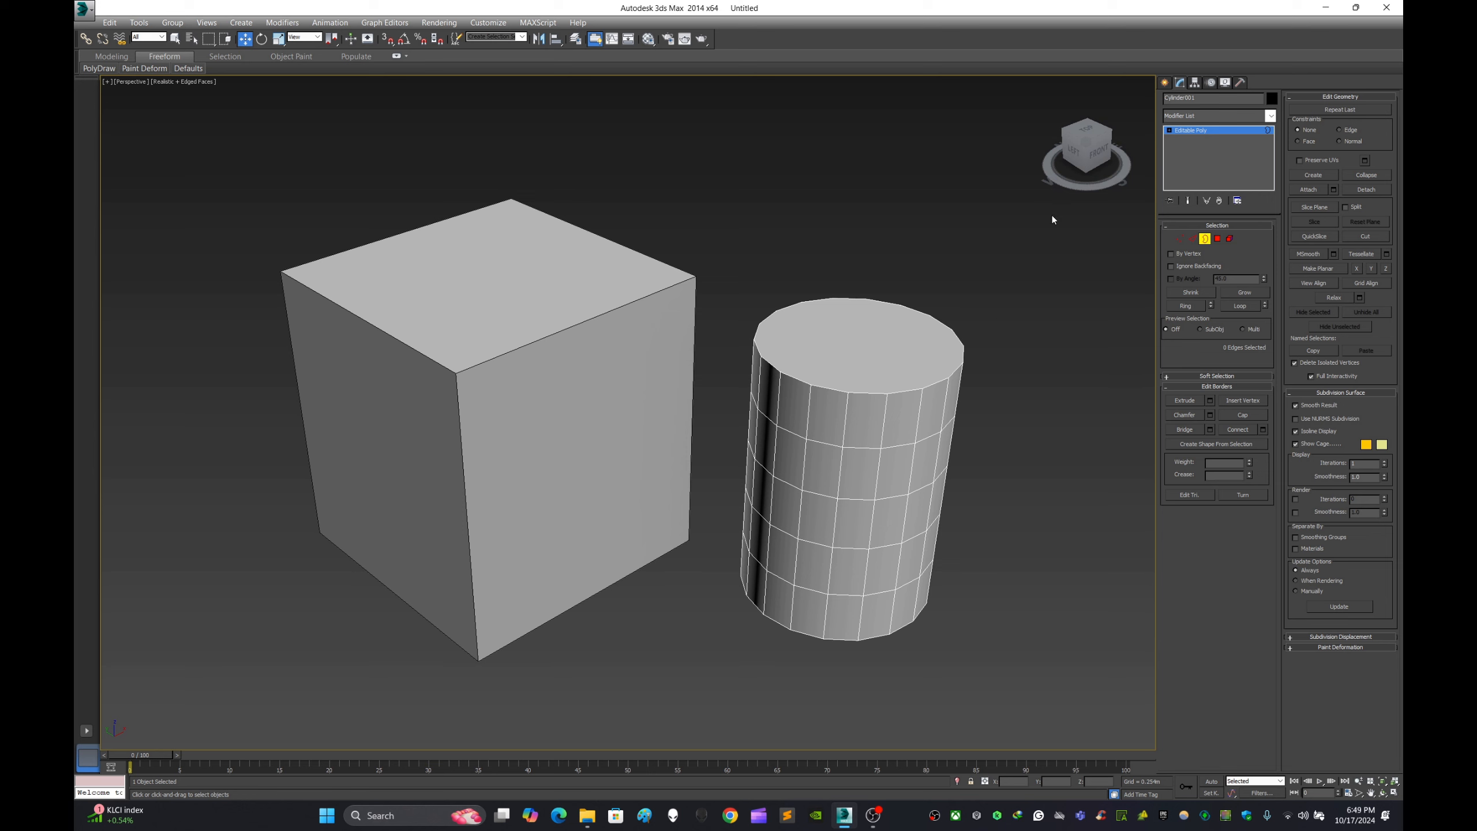
# - Select the box, enter its Edge sub-object level and pick the vertical edge nearest the viewer
pyautogui.click(1166, 82)
pyautogui.click(561, 386)
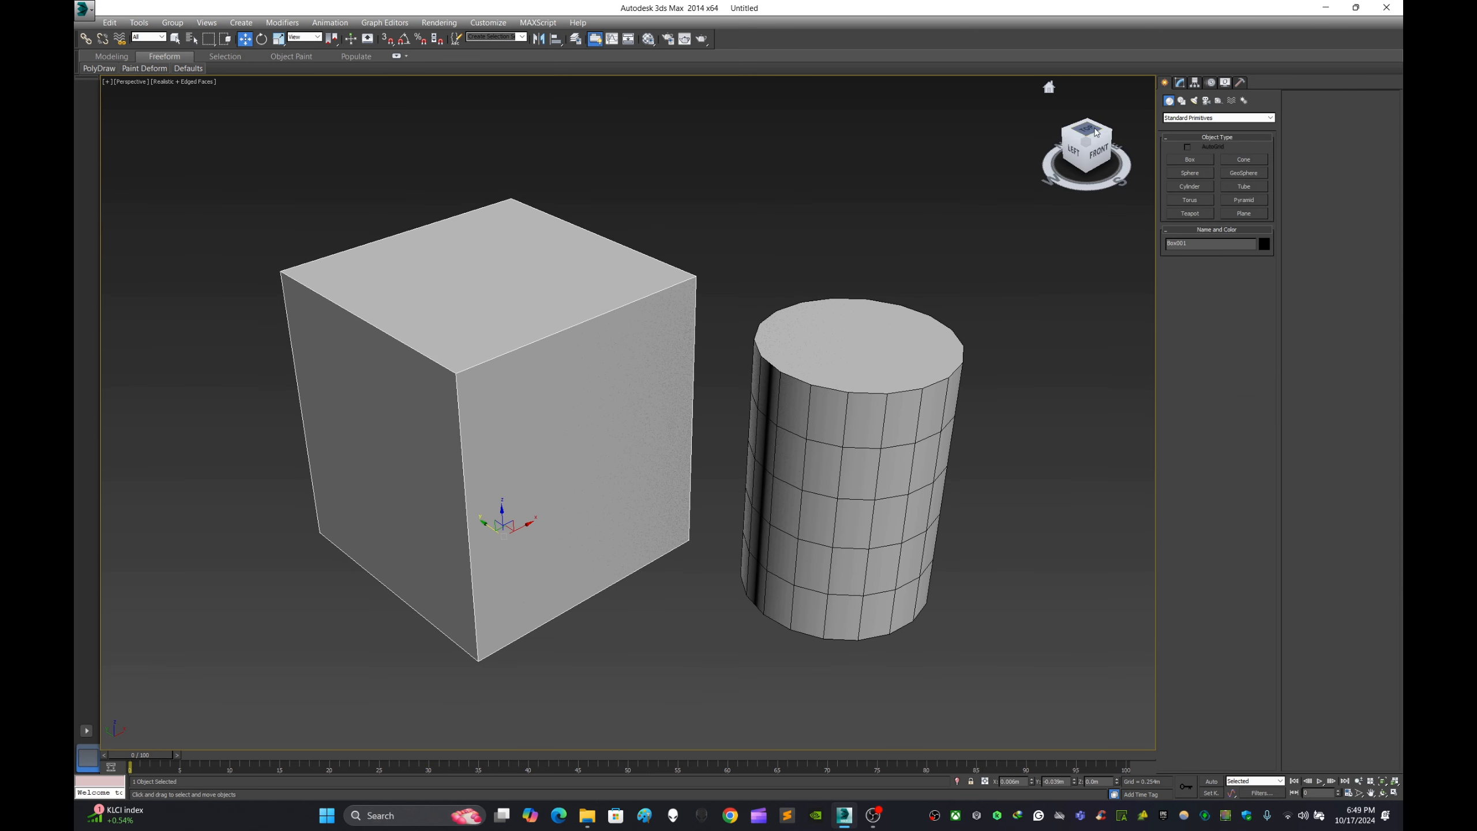
pyautogui.click(1180, 84)
pyautogui.click(1188, 241)
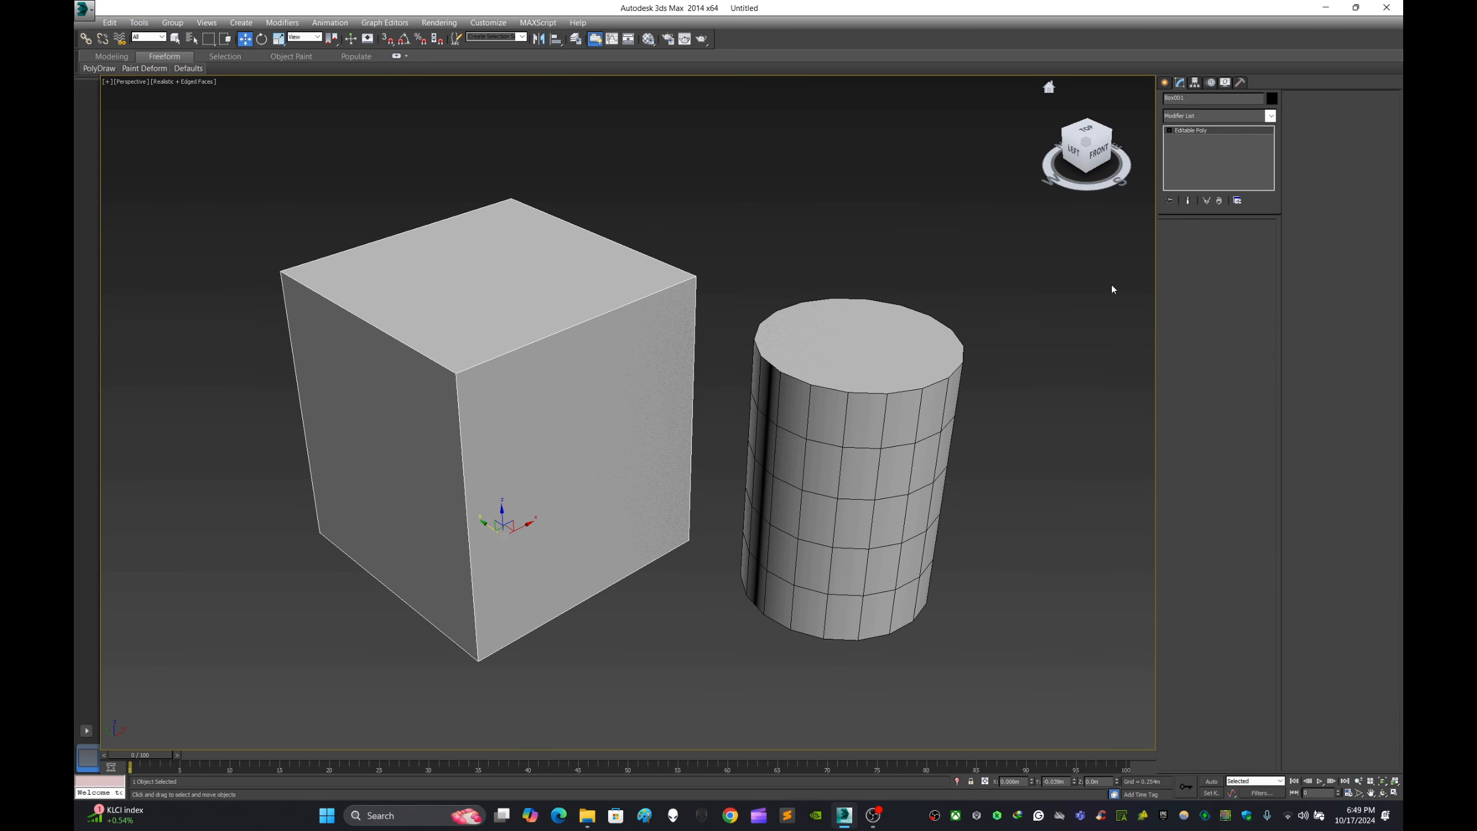
pyautogui.click(478, 415)
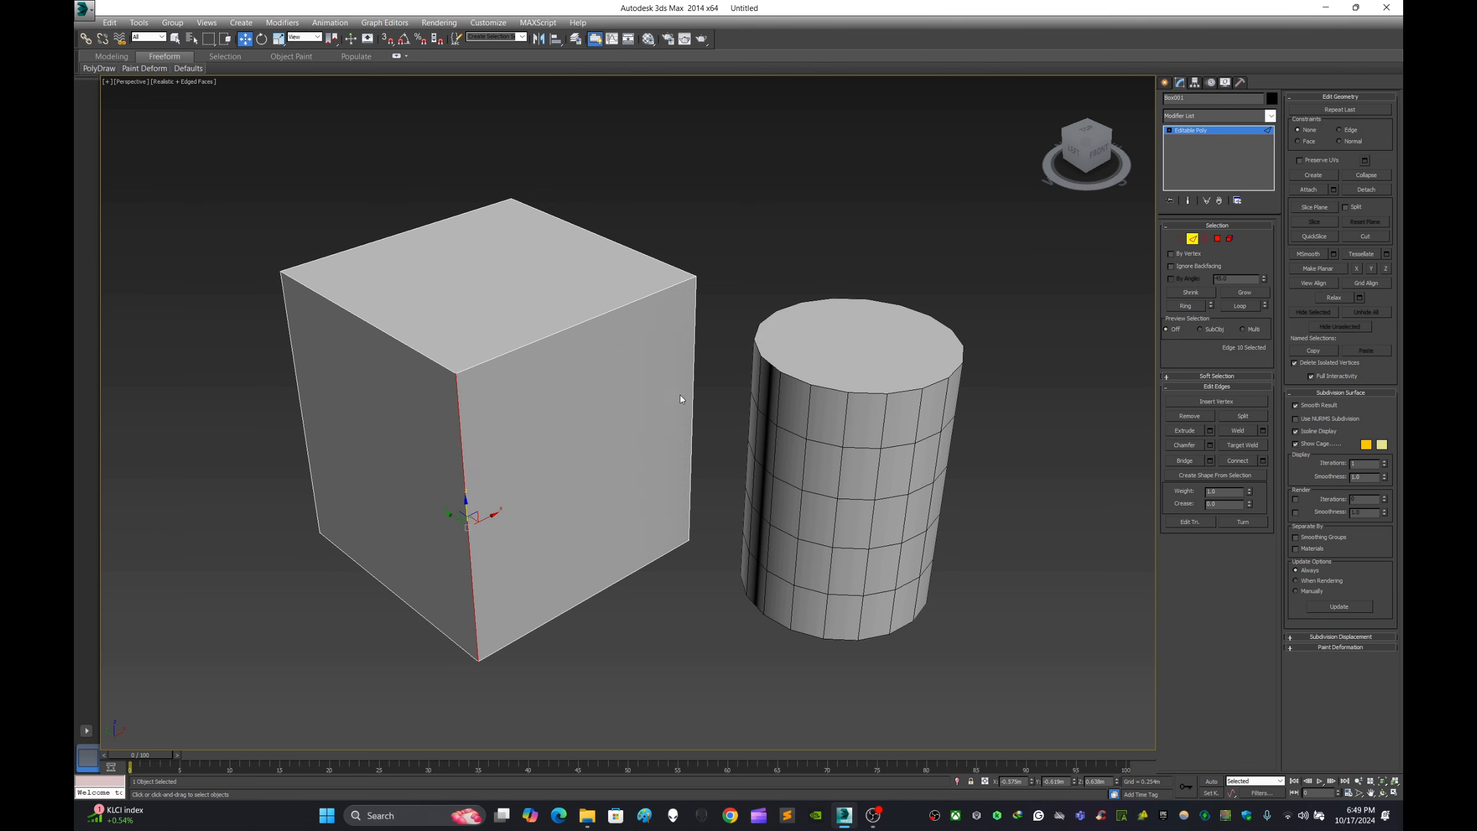
# - Connect the box's four vertical edges with 2 segments and a pinch of -11
pyautogui.scroll(-3, 680, 395)
pyautogui.keyDown('alt'); pyautogui.moveTo(676, 398); pyautogui.dragTo(688, 344, button='middle'); pyautogui.keyUp('alt')
pyautogui.click(317, 468)
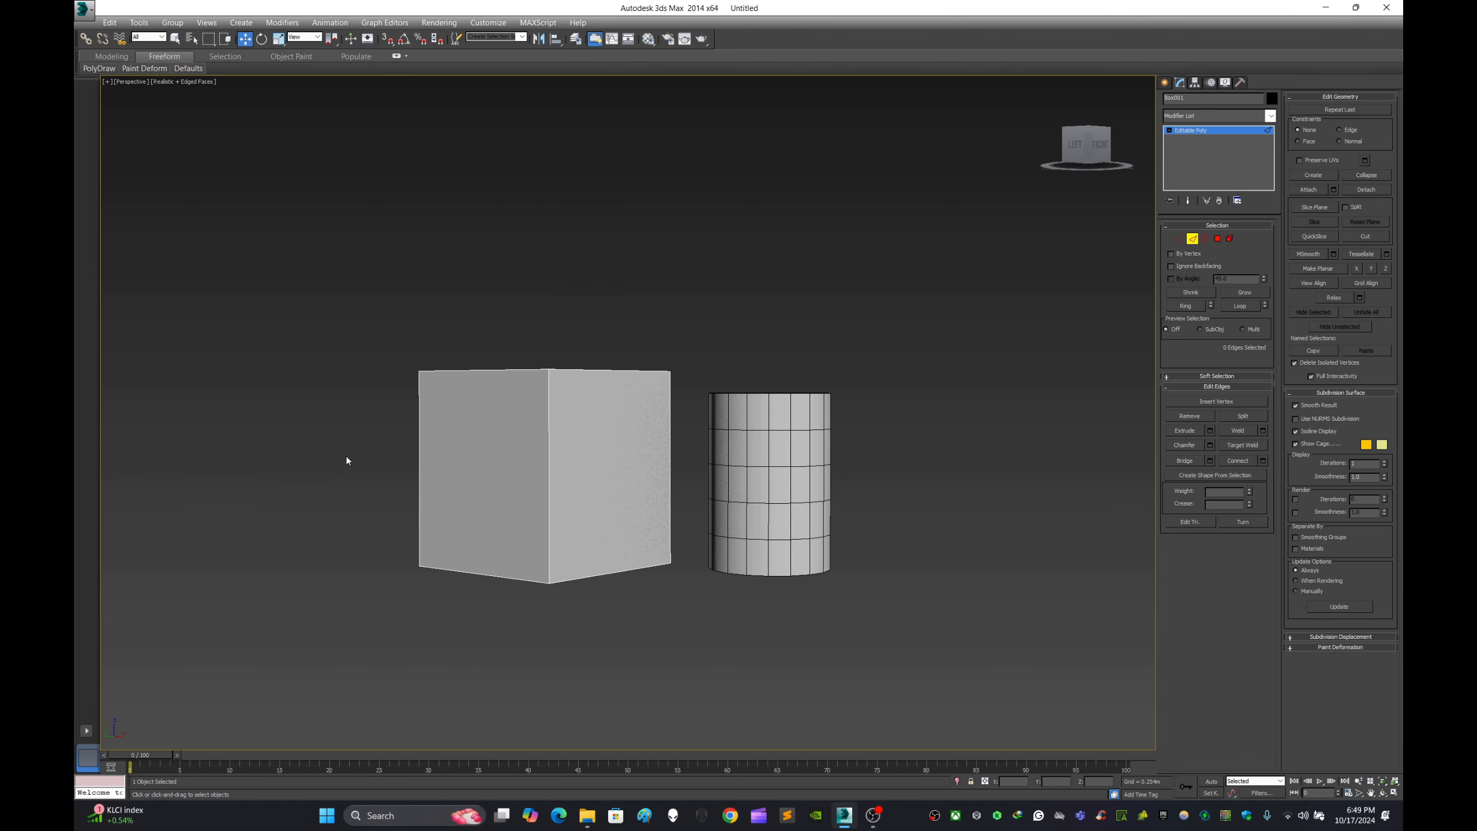
pyautogui.moveTo(346, 461); pyautogui.dragTo(746, 479)
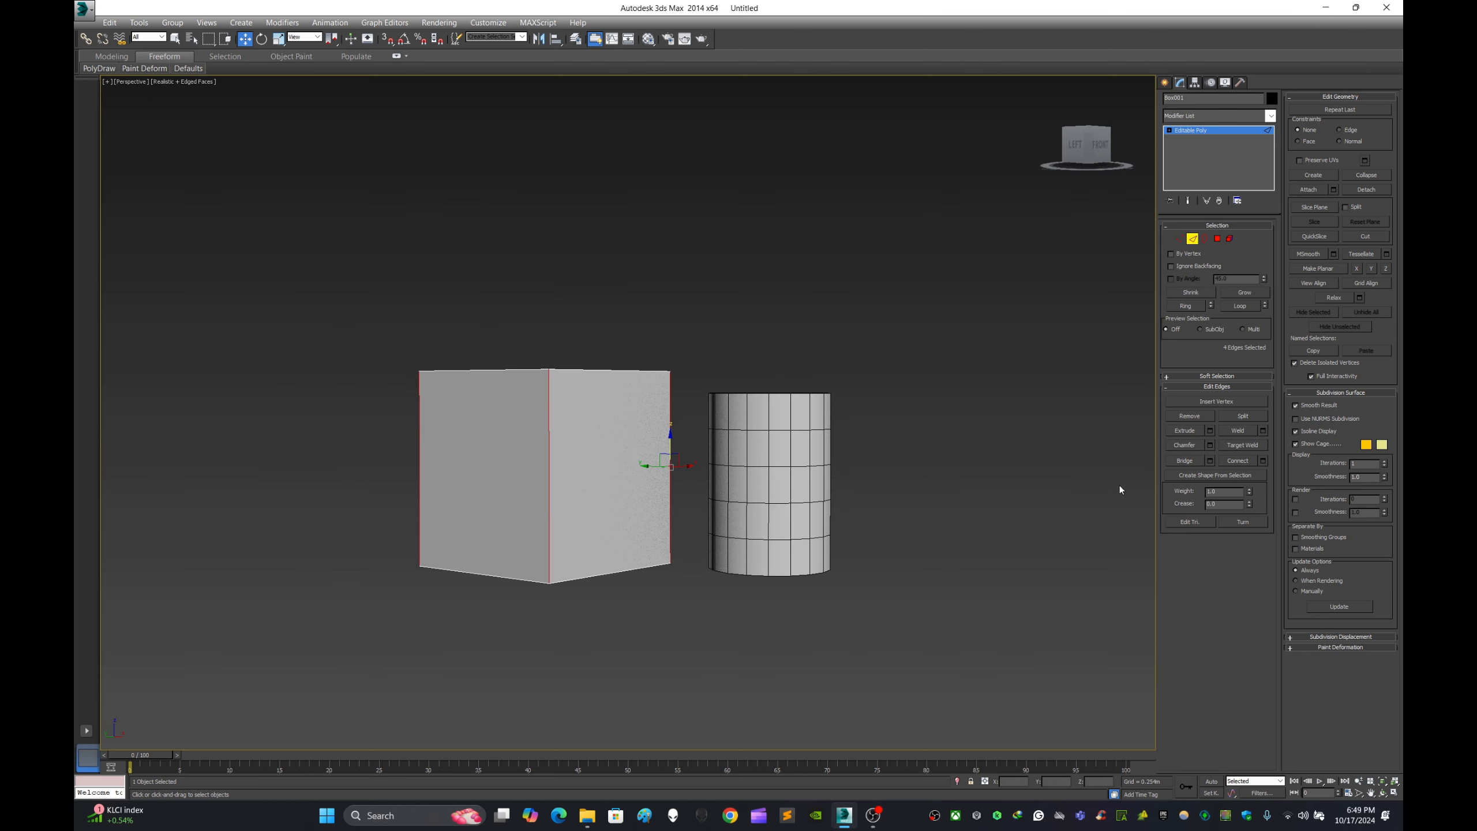
pyautogui.click(1263, 460)
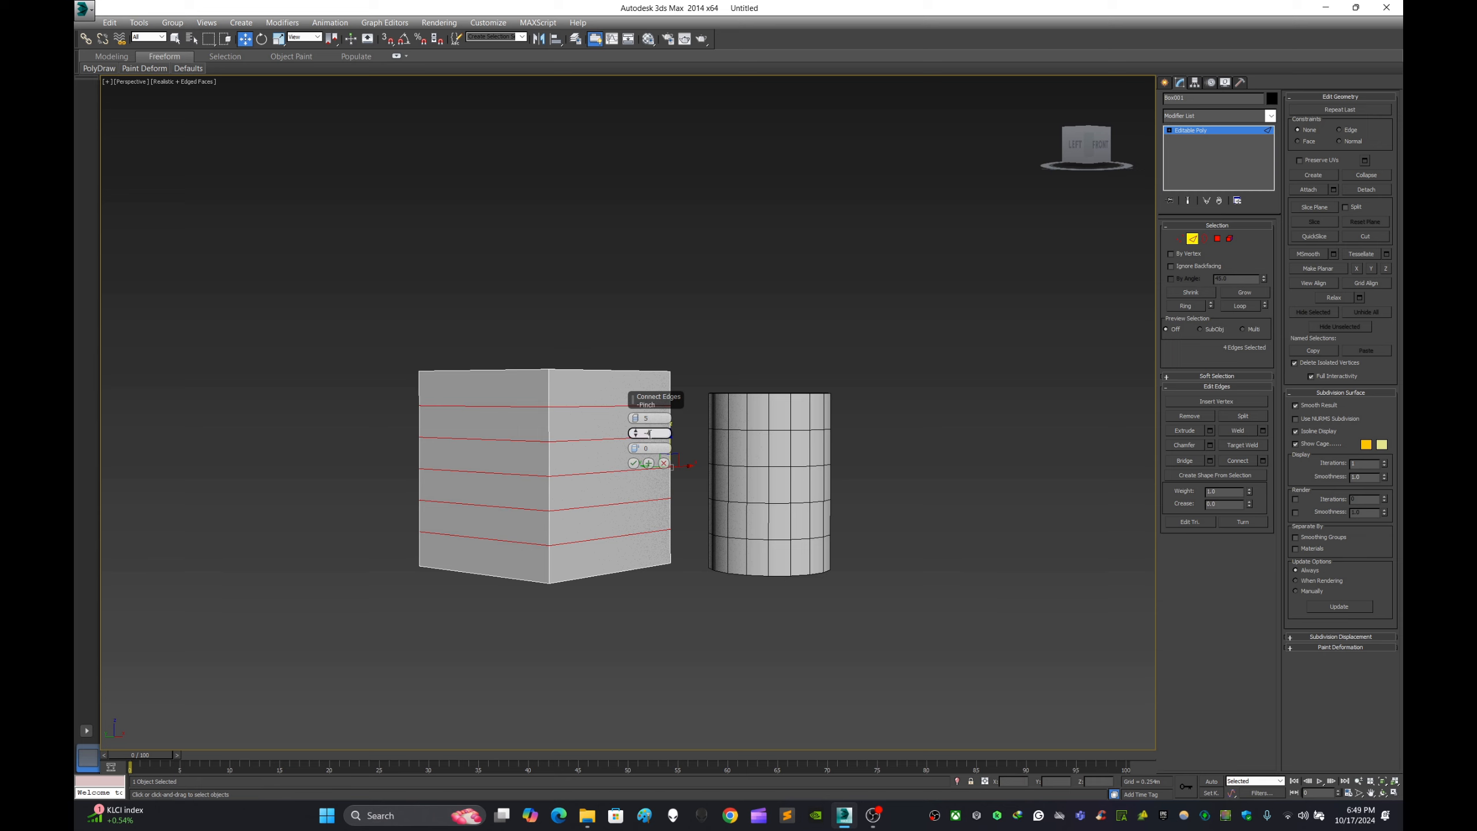
pyautogui.moveTo(636, 434); pyautogui.dragTo(636, 440)
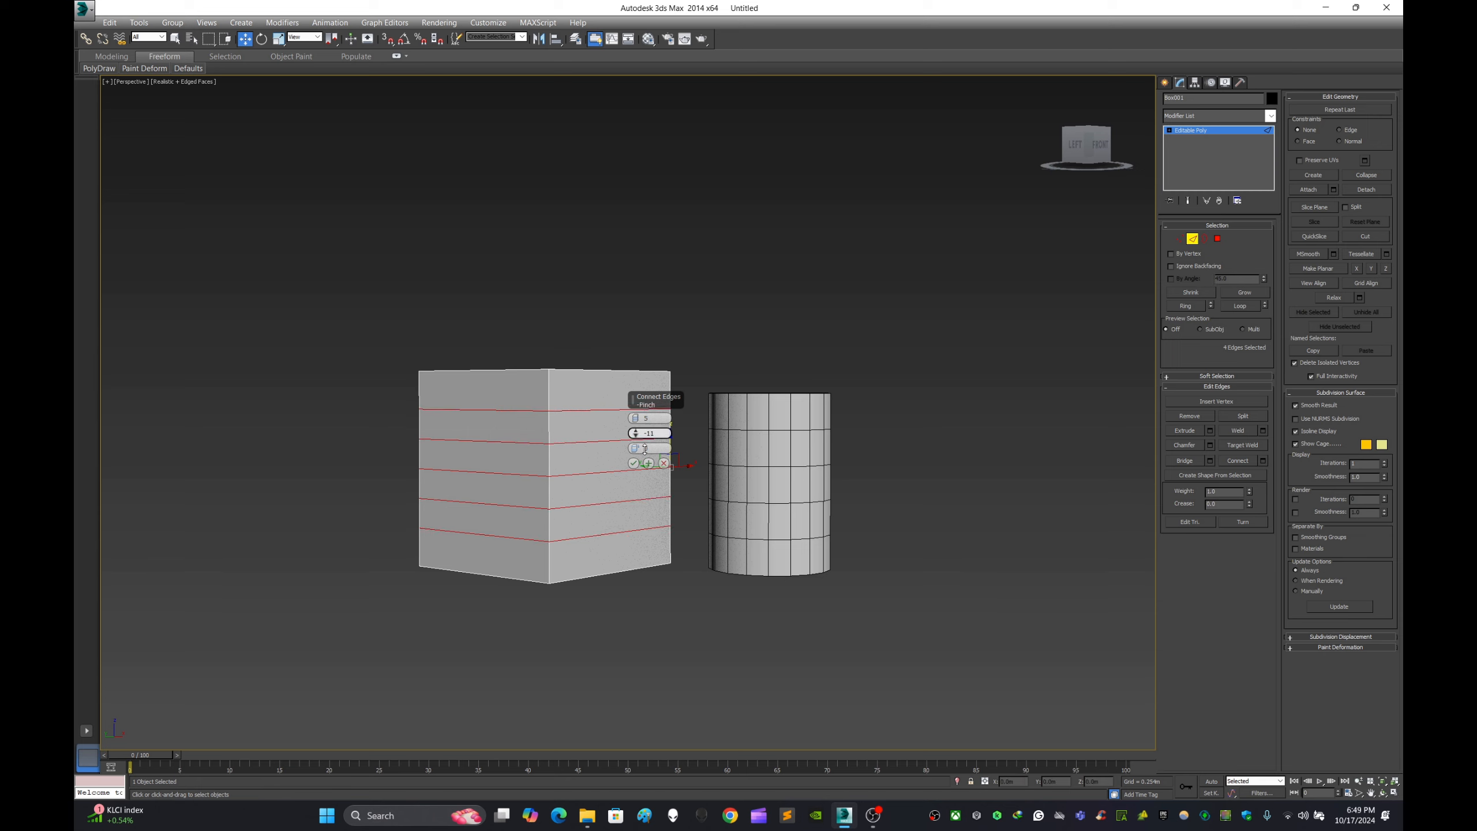
pyautogui.click(635, 420)
pyautogui.click(635, 420)
pyautogui.click(635, 420)
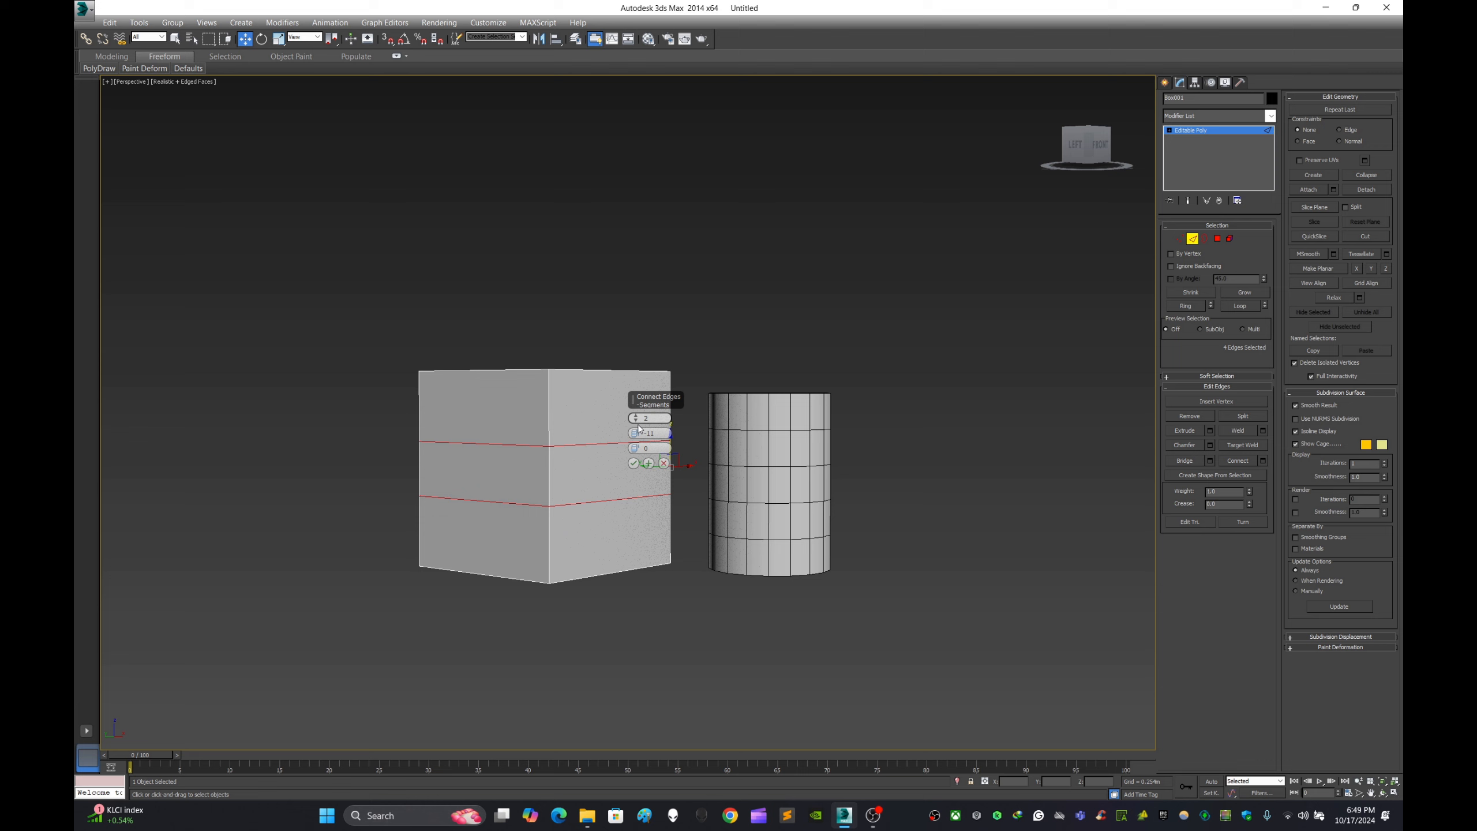
pyautogui.click(634, 464)
# - Connect the horizontal edges running across the box's front with 2 segments and a pinch of -11
pyautogui.keyDown('alt'); pyautogui.moveTo(842, 493); pyautogui.dragTo(796, 491, button='middle'); pyautogui.keyUp('alt')
pyautogui.moveTo(541, 635); pyautogui.dragTo(549, 297)
pyautogui.click(1263, 461)
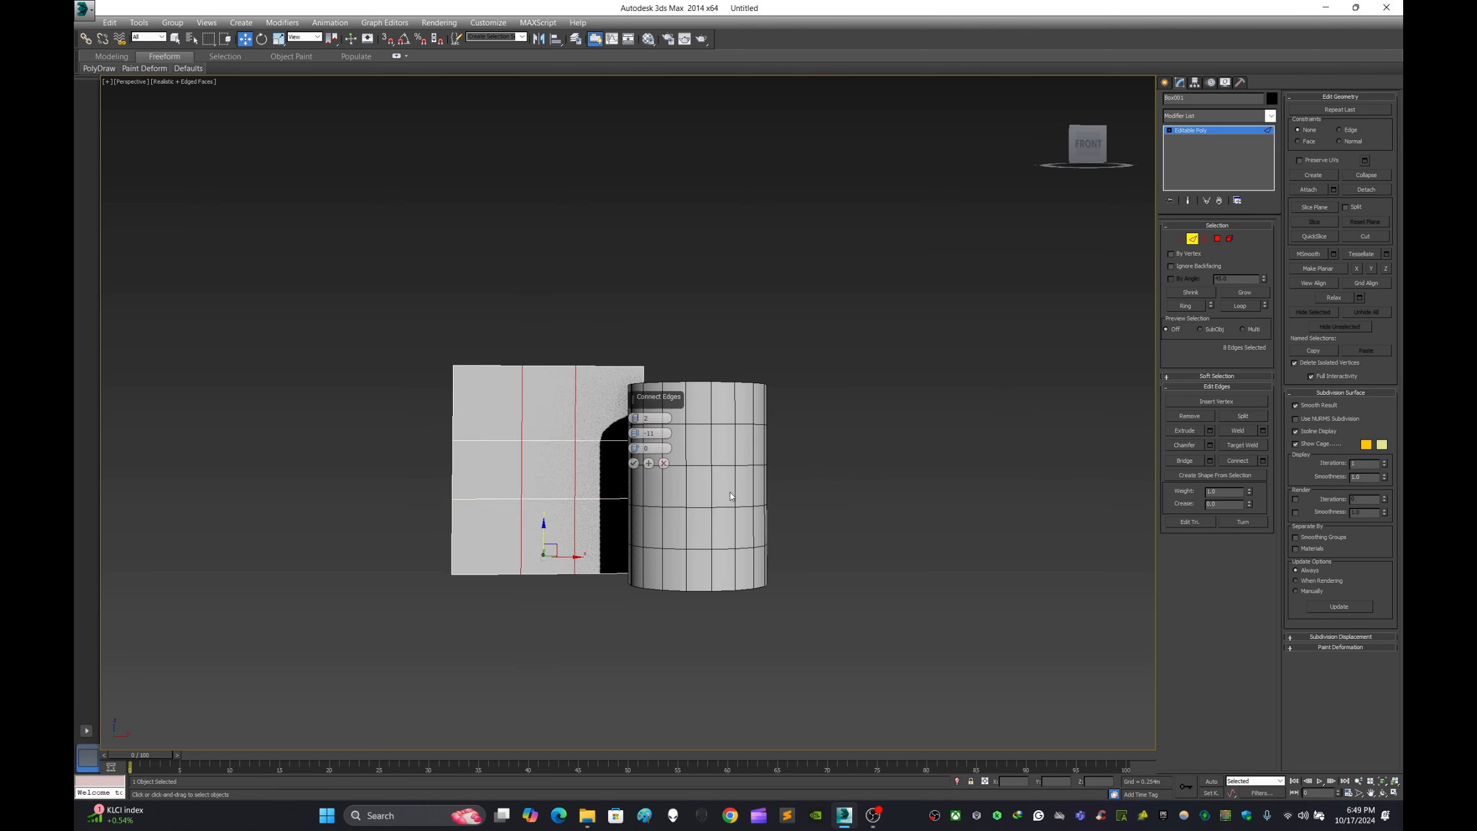
pyautogui.click(623, 466)
pyautogui.click(887, 476)
pyautogui.keyDown('alt'); pyautogui.moveTo(887, 476); pyautogui.dragTo(926, 497, button='middle'); pyautogui.keyUp('alt')
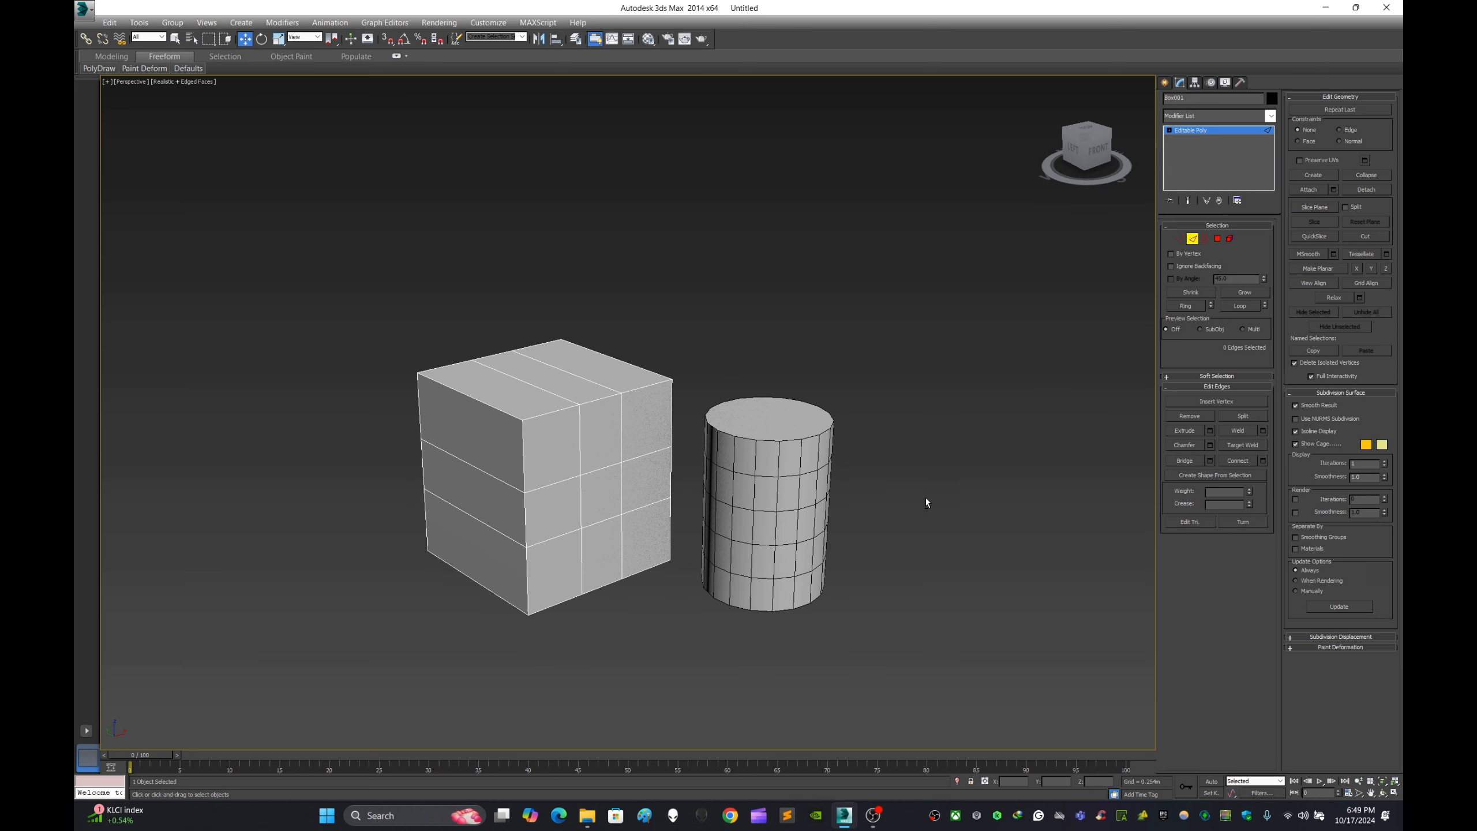
# - Delete the centre polygon of the box's front face and the uppermost polygon of its left face
pyautogui.scroll(5, 510, 512)
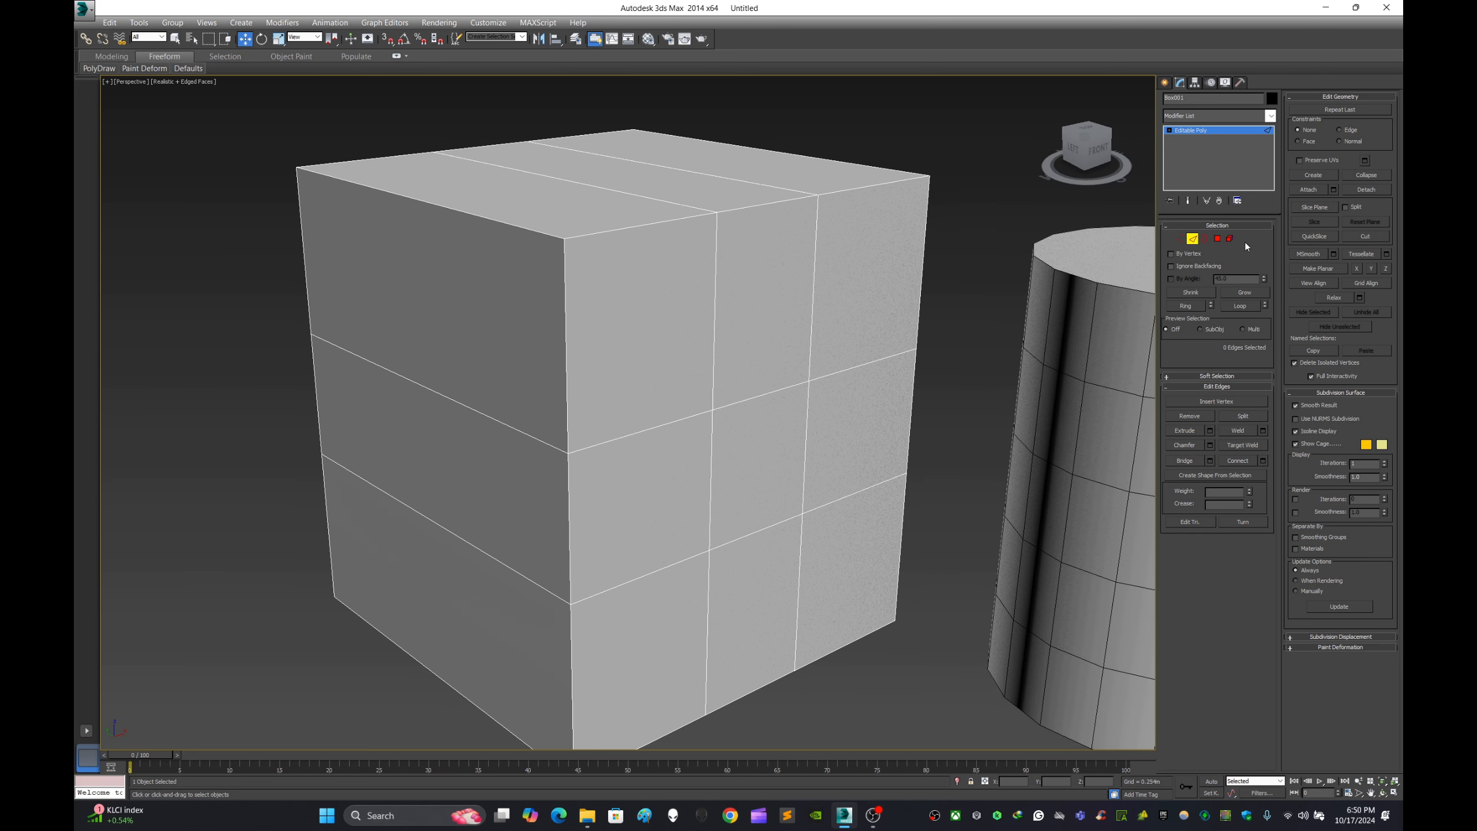
pyautogui.click(1218, 238)
pyautogui.click(736, 414)
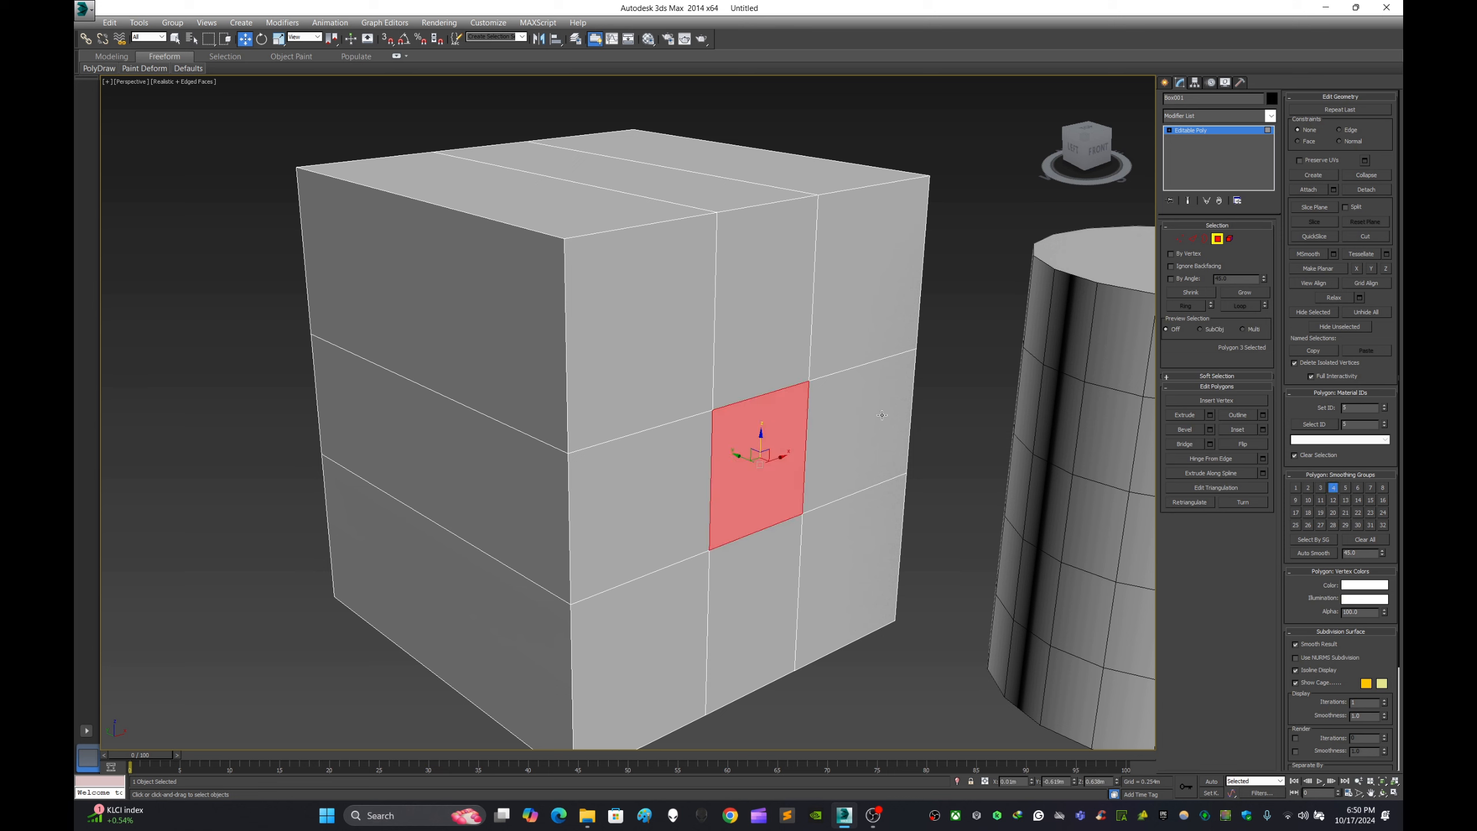
pyautogui.press('Delete')
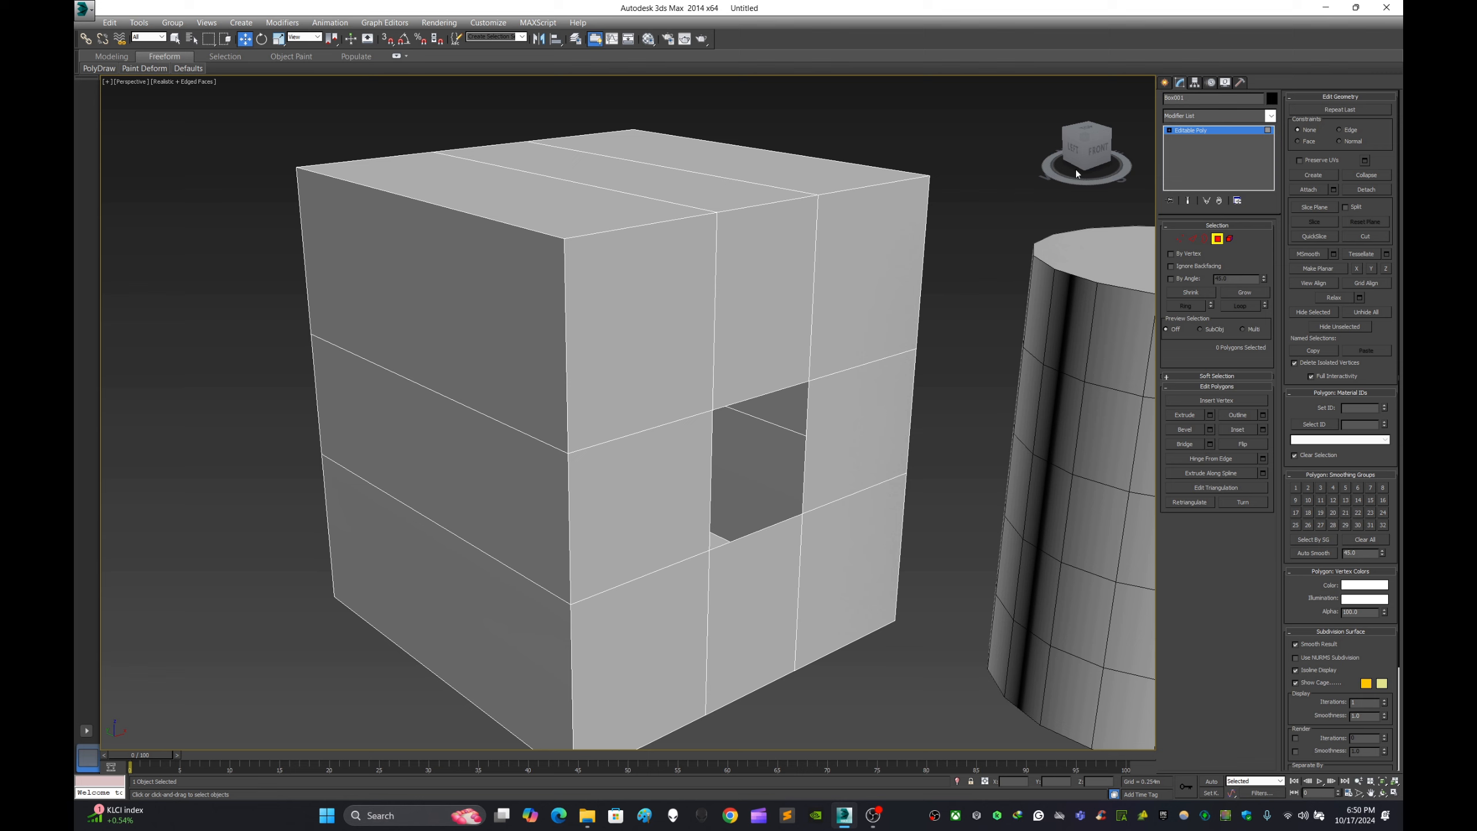
pyautogui.click(510, 476)
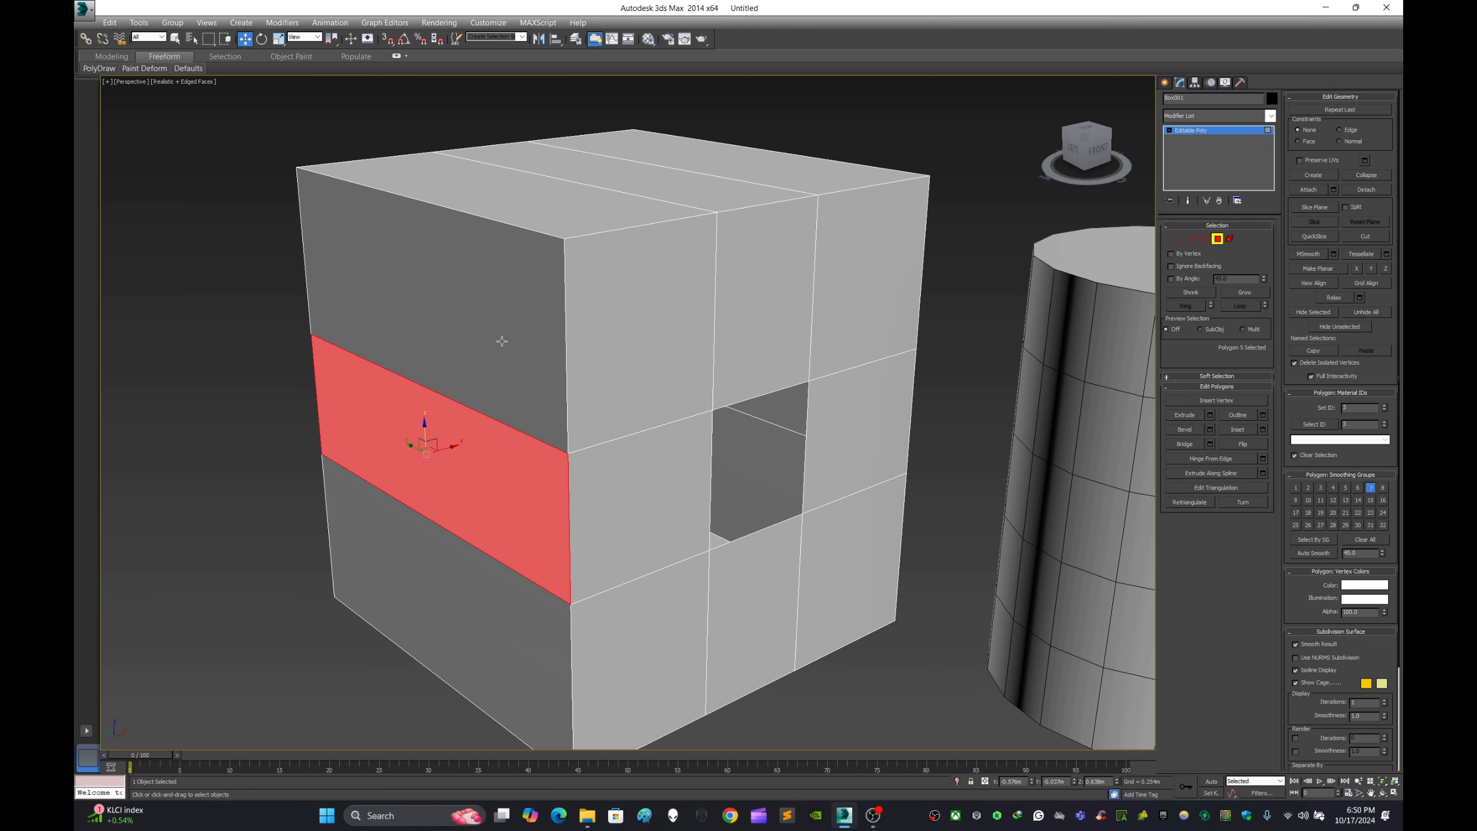
pyautogui.press('Delete')
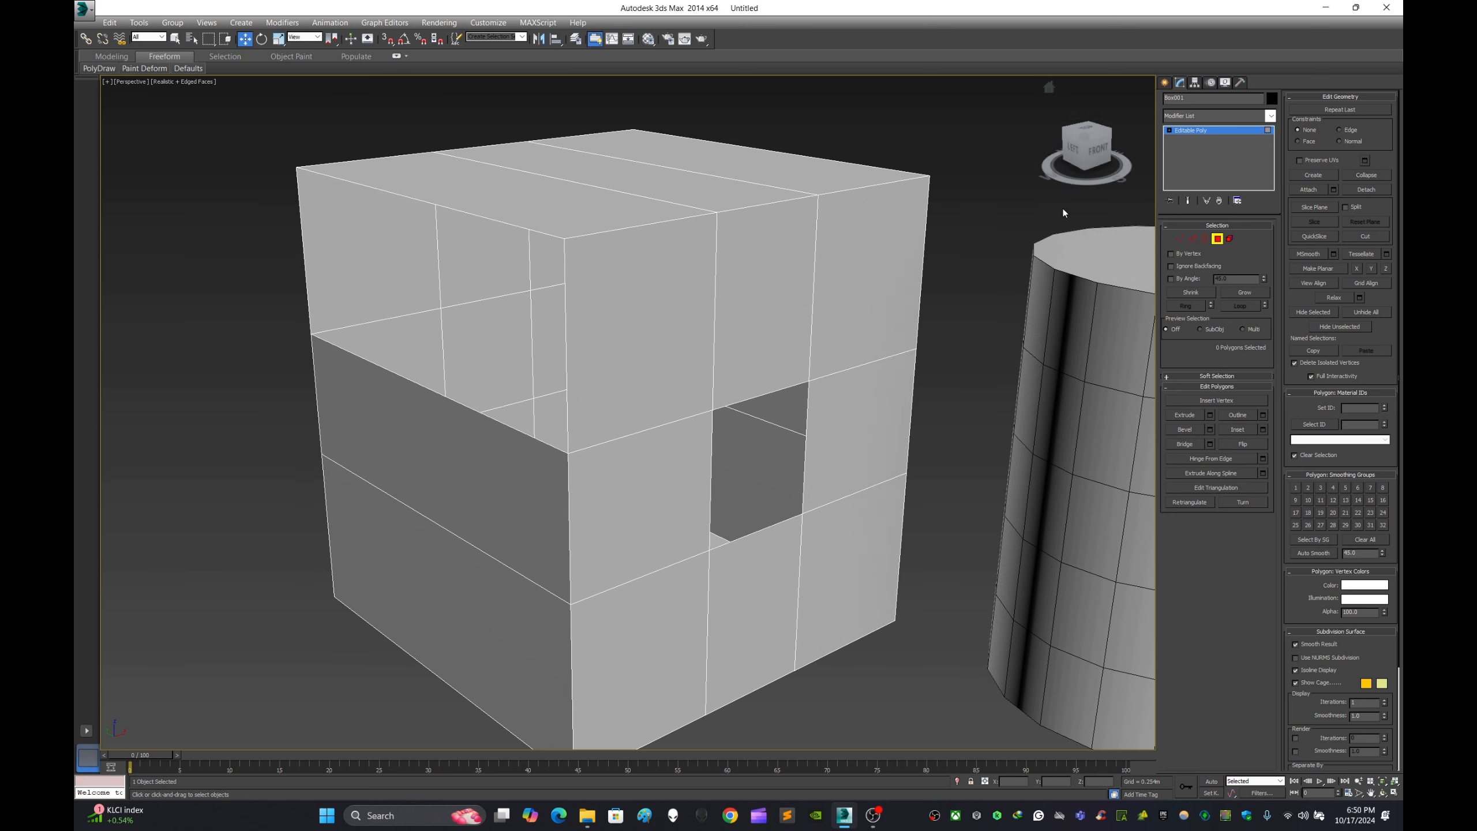
# - Leave the box's Polygon level, reselect the box and enter its Border sub-object level
pyautogui.click(1165, 82)
pyautogui.click(992, 303)
pyautogui.scroll(-3, 824, 320)
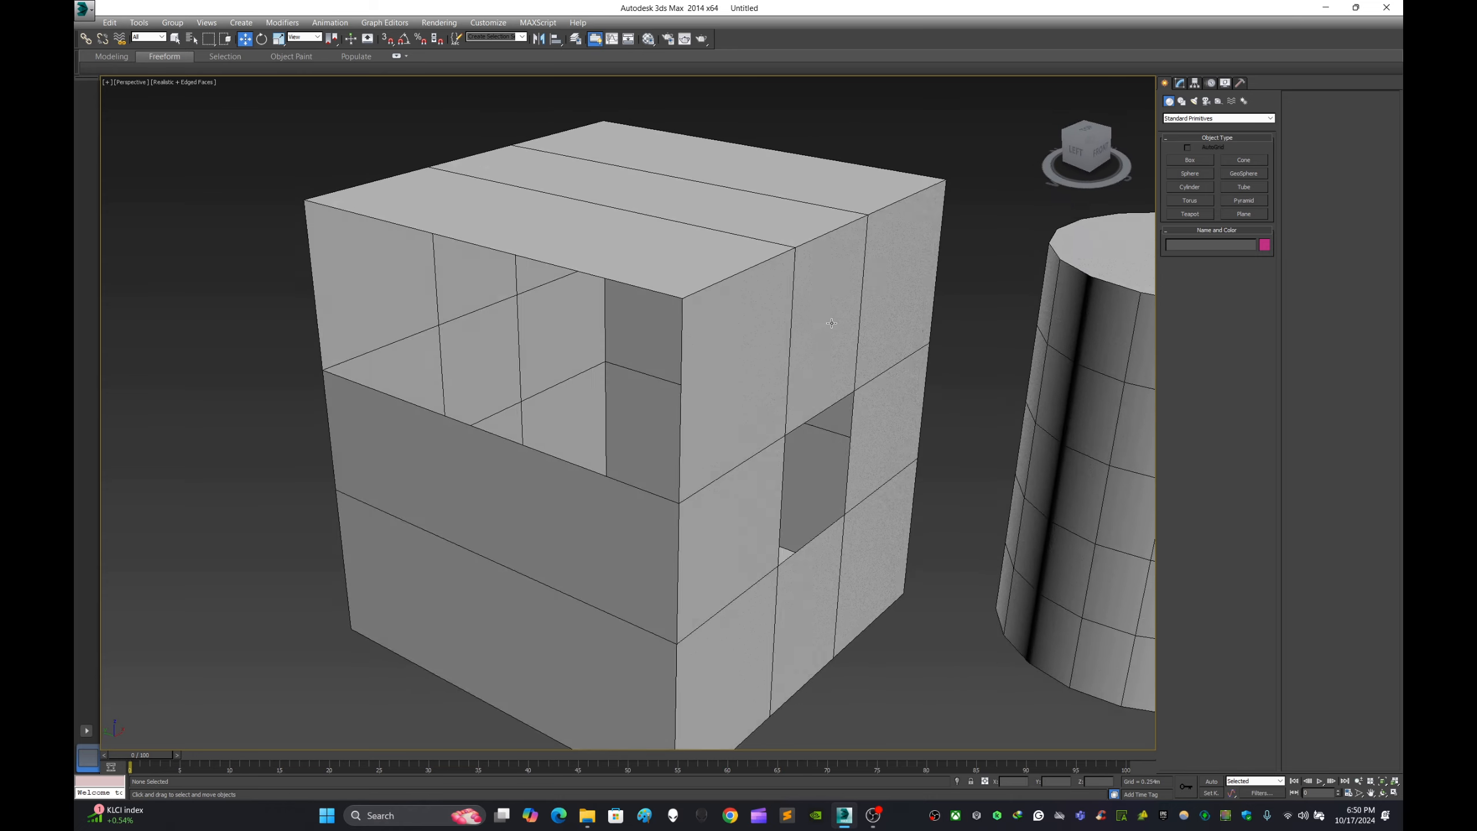
pyautogui.click(732, 423)
pyautogui.scroll(5, 732, 424)
pyautogui.scroll(-5, 732, 423)
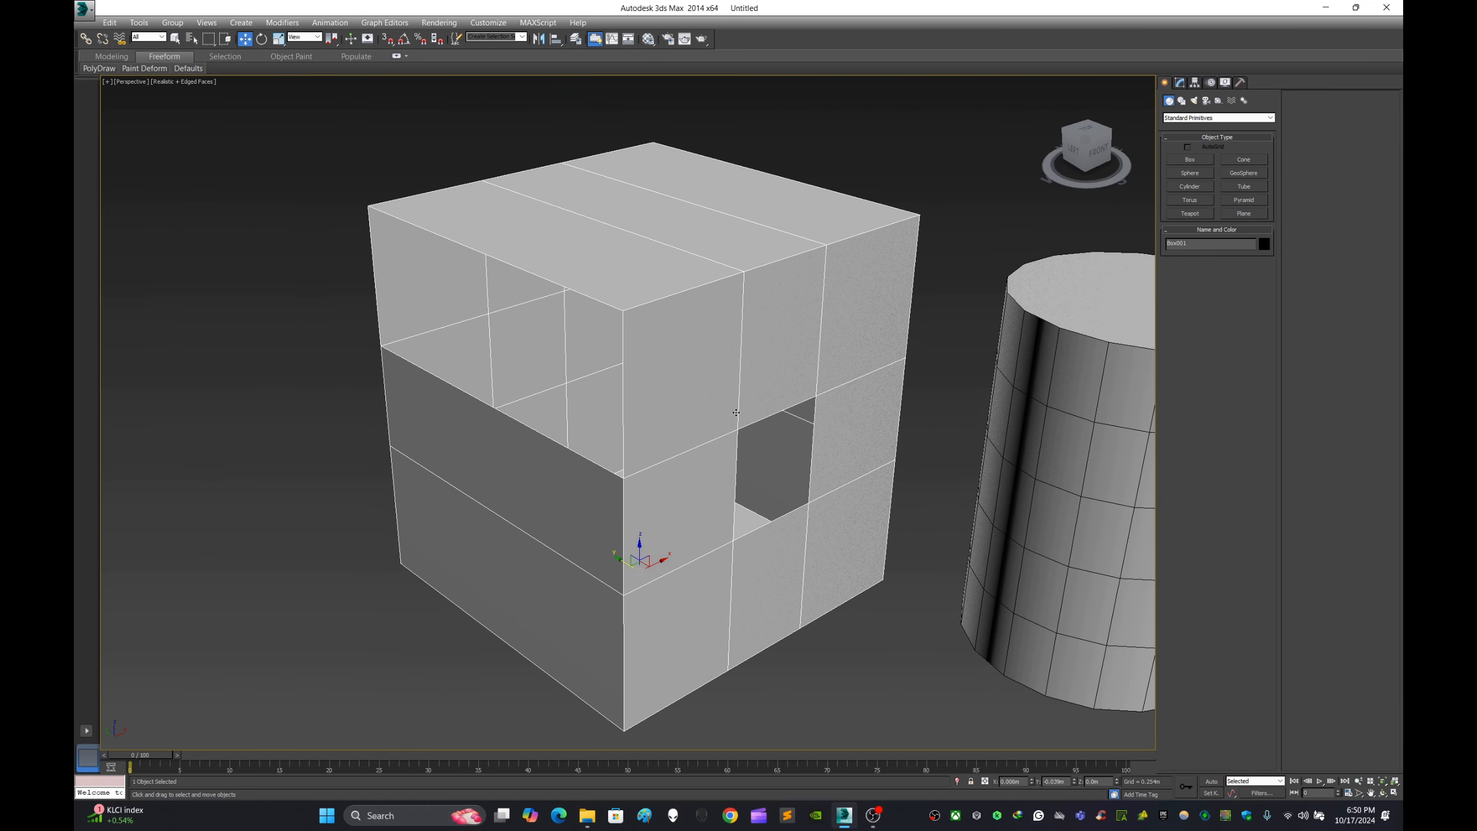
pyautogui.click(1179, 83)
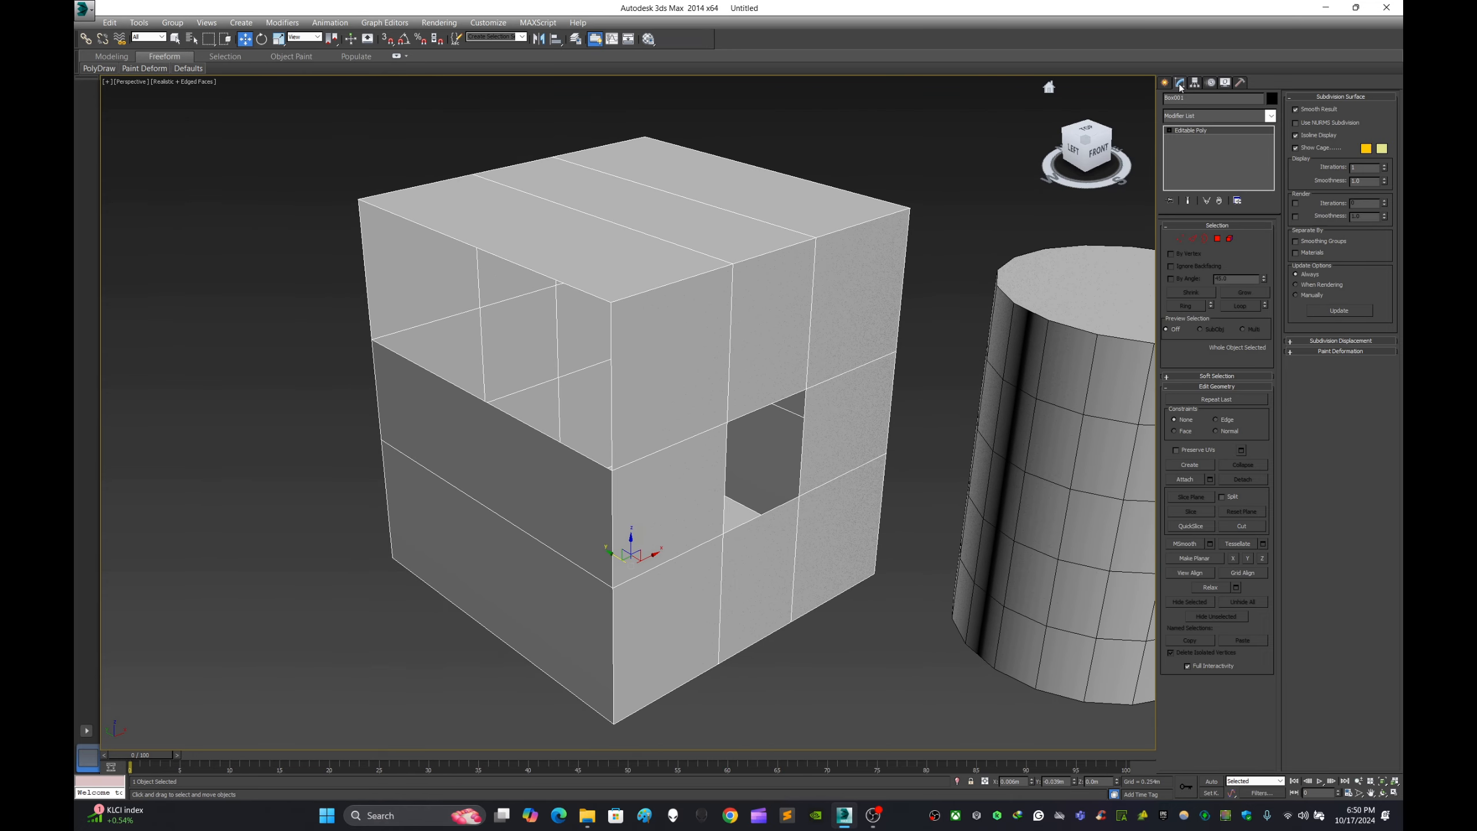
pyautogui.click(1204, 237)
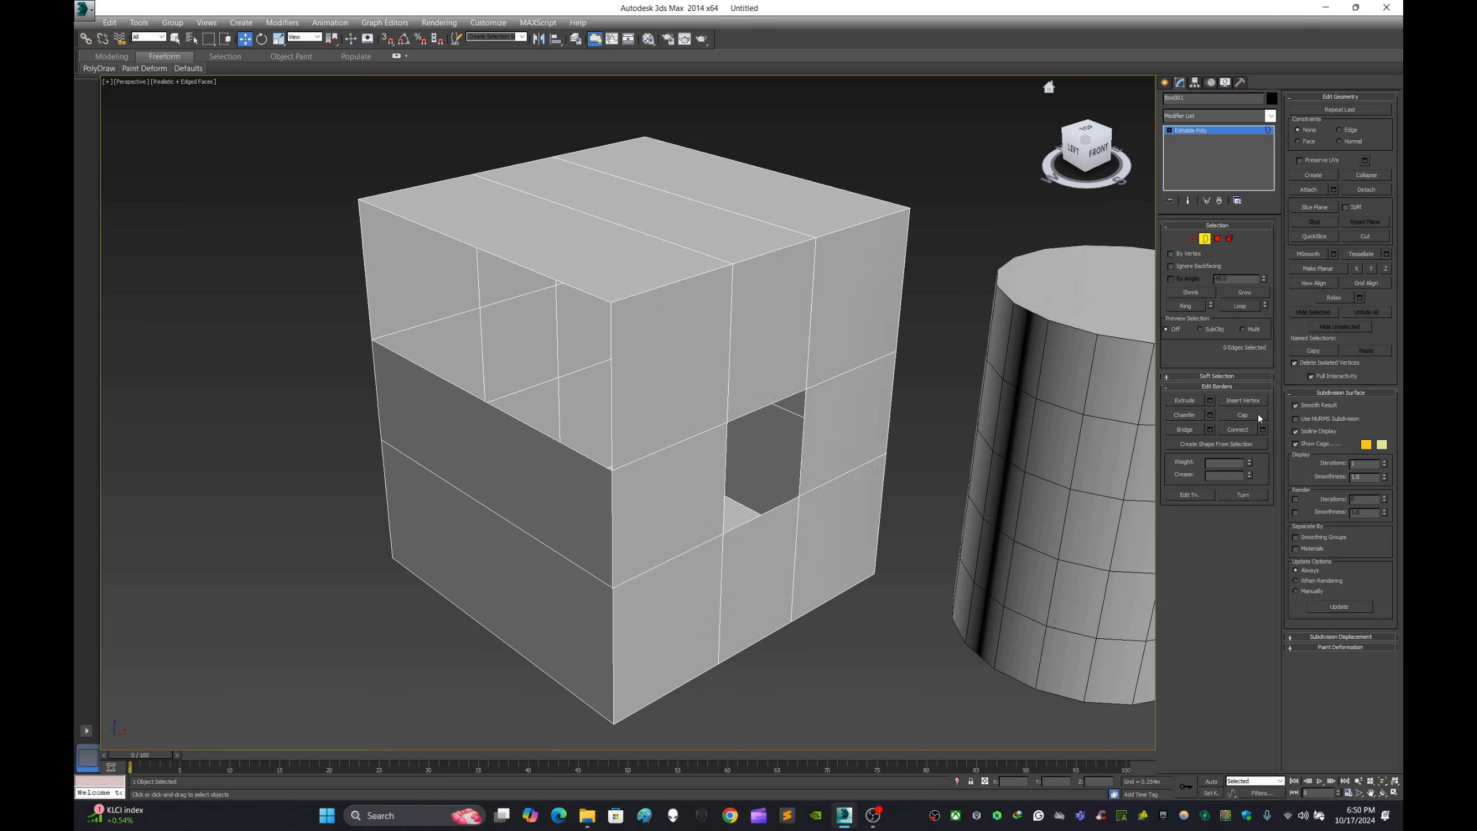
# - Cap the square hole in the box's front face and the opening in its left face, and exit Border level
pyautogui.click(802, 441)
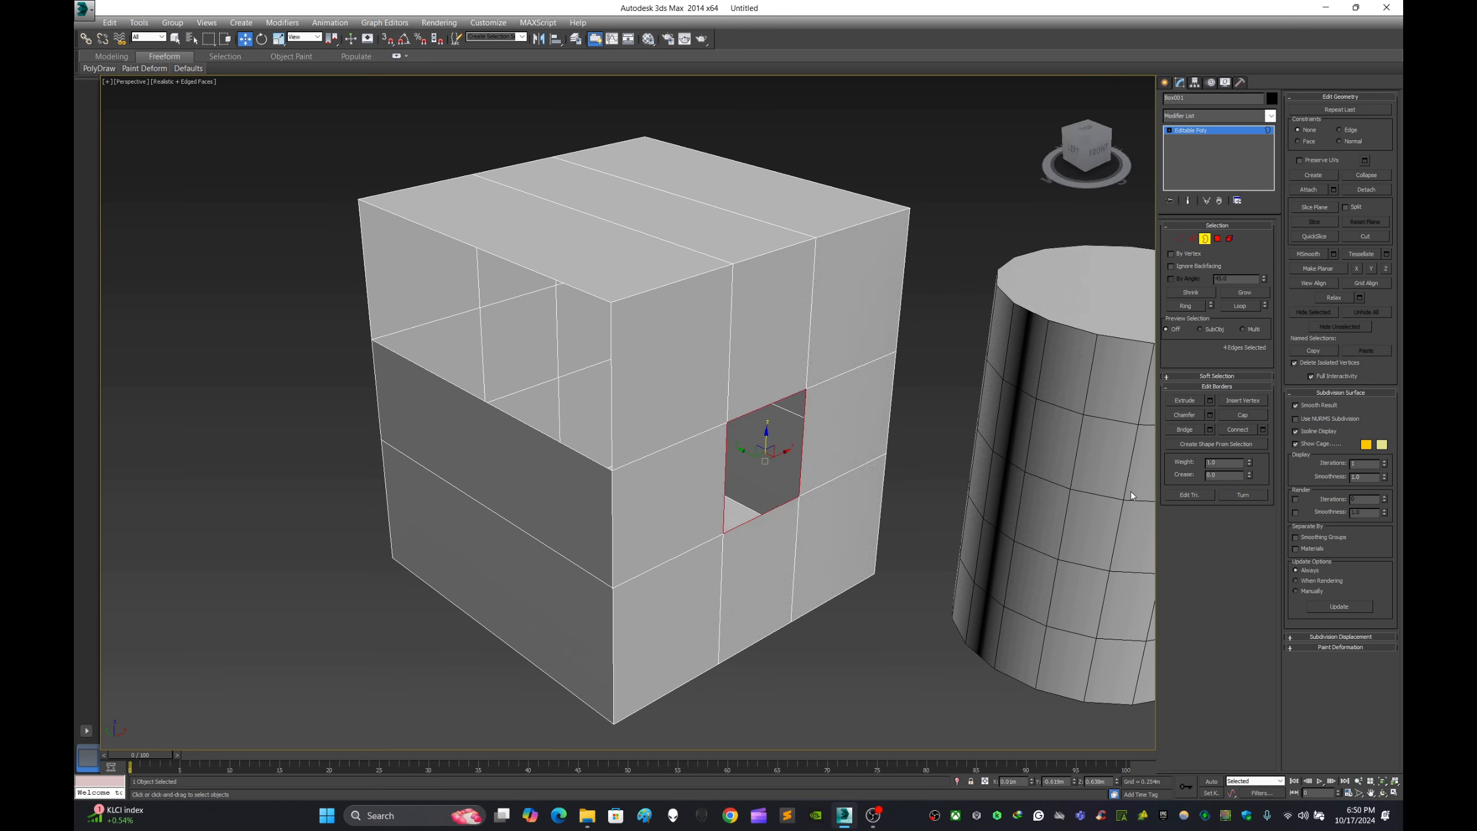
pyautogui.click(1245, 415)
pyautogui.click(916, 449)
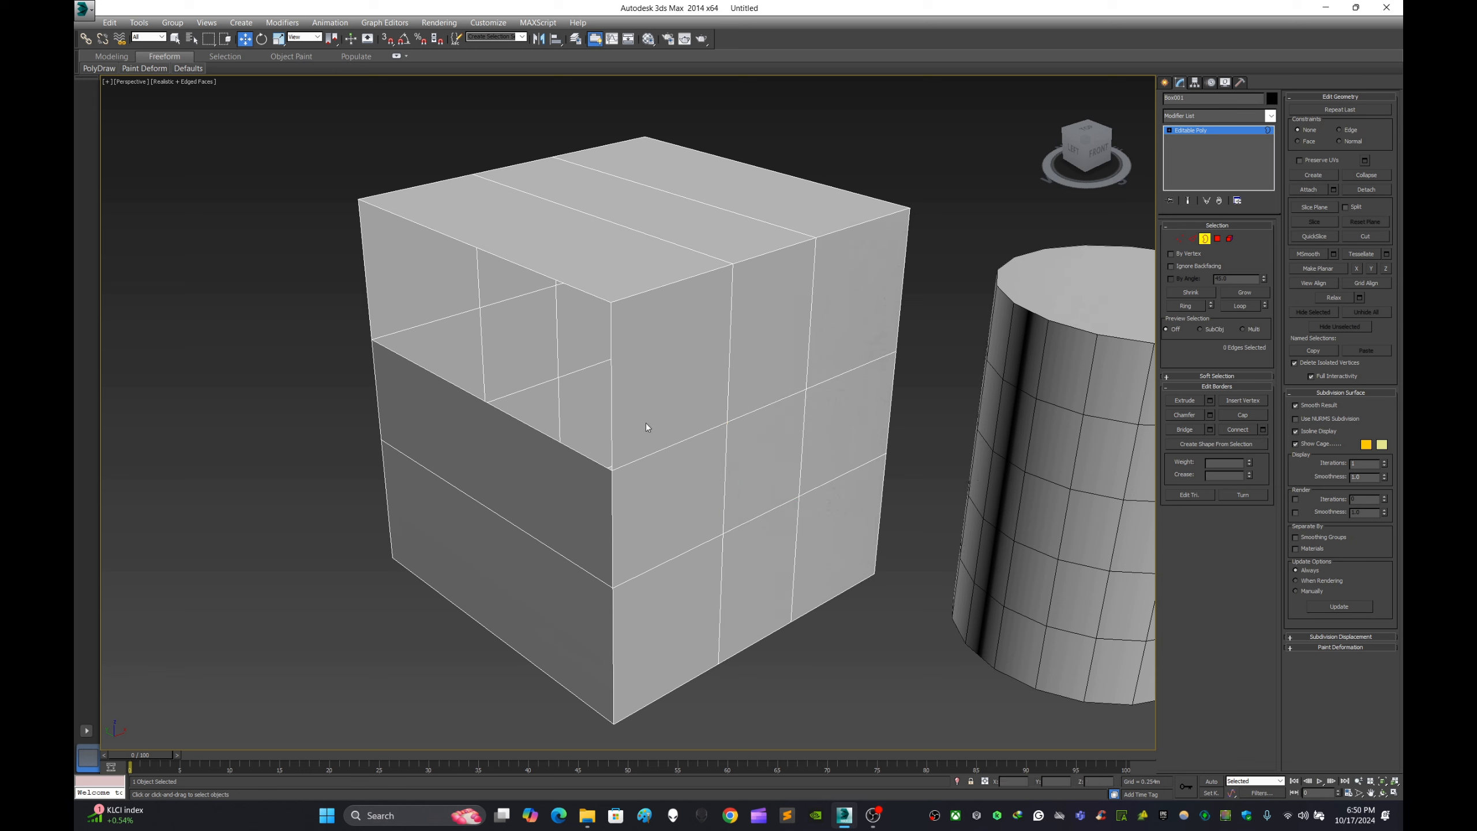
pyautogui.click(612, 370)
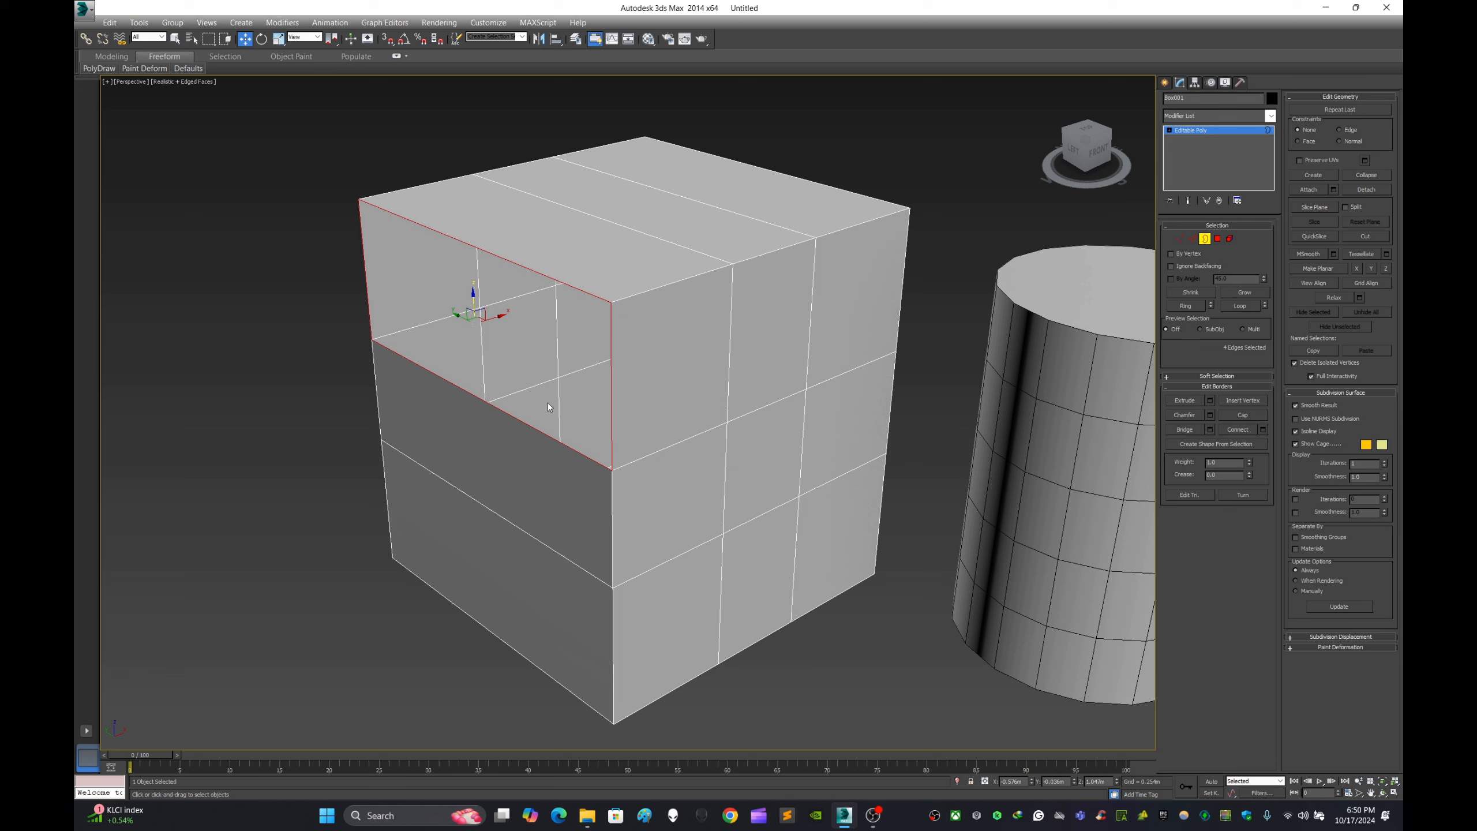
pyautogui.click(1241, 415)
pyautogui.click(948, 344)
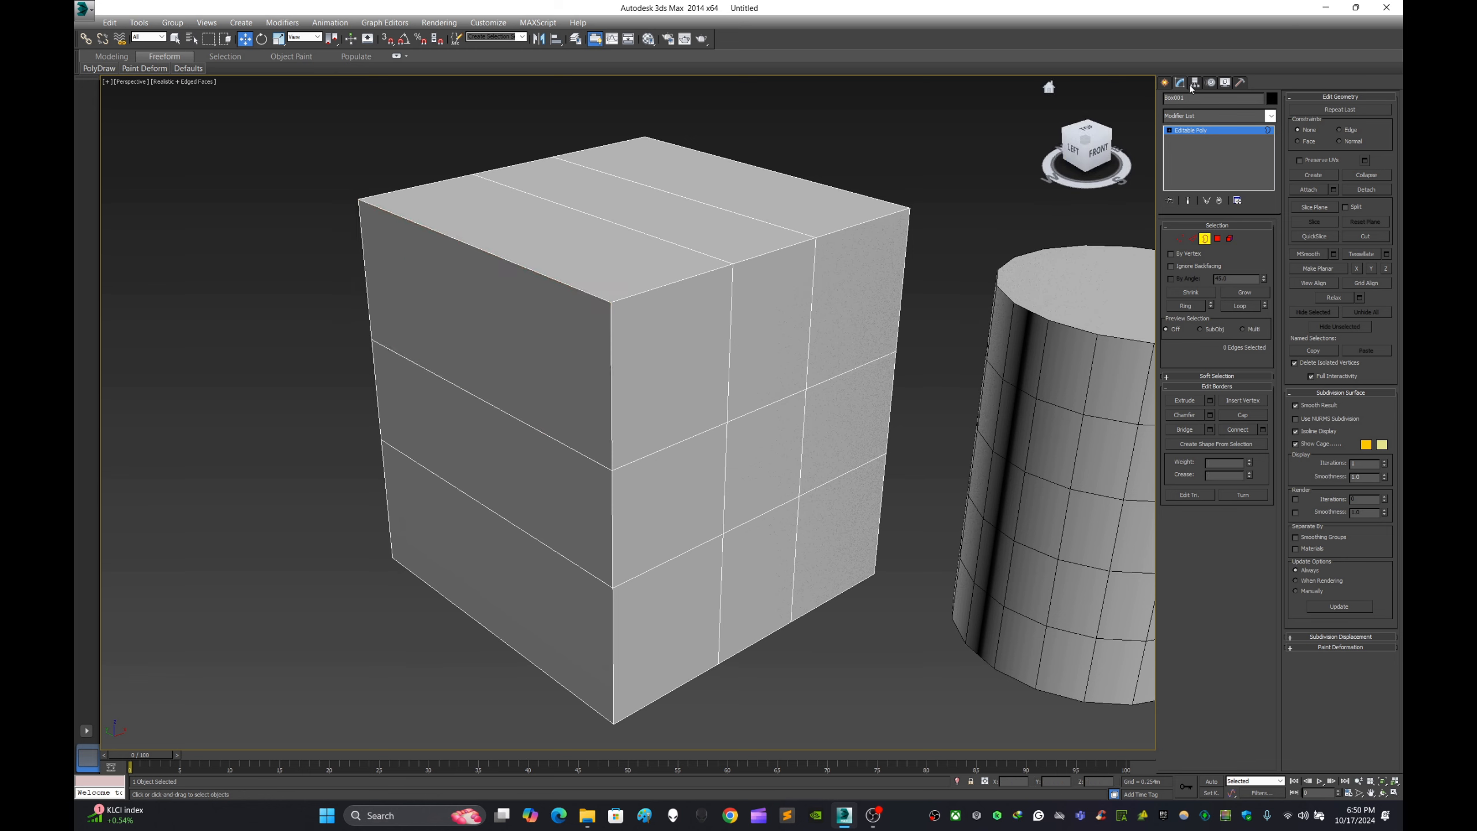
pyautogui.click(1165, 82)
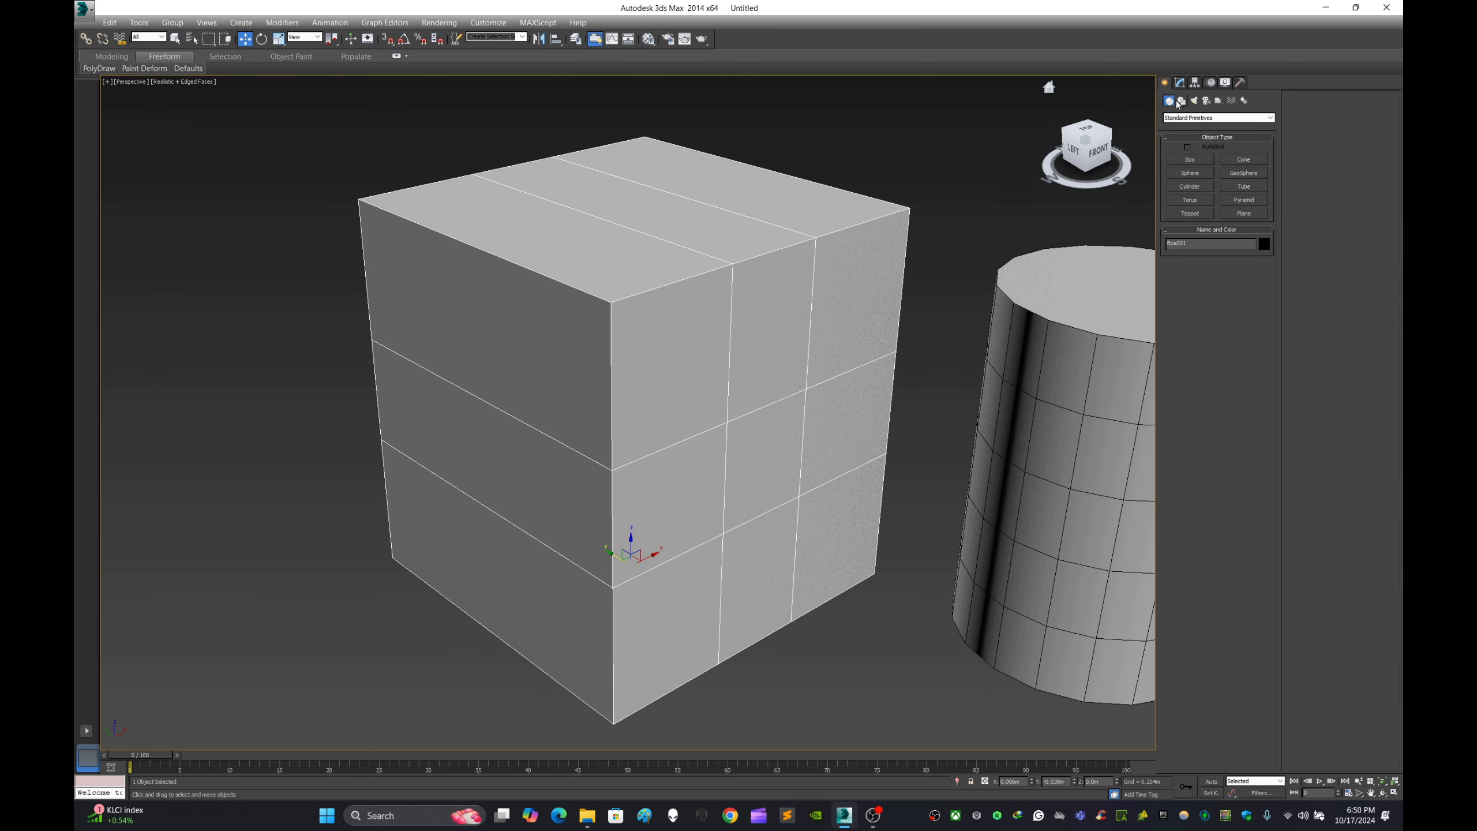
# - Select the cylinder and, at Polygon level, delete a middle-row polygon and two polygons in a column on its left side
pyautogui.click(1180, 82)
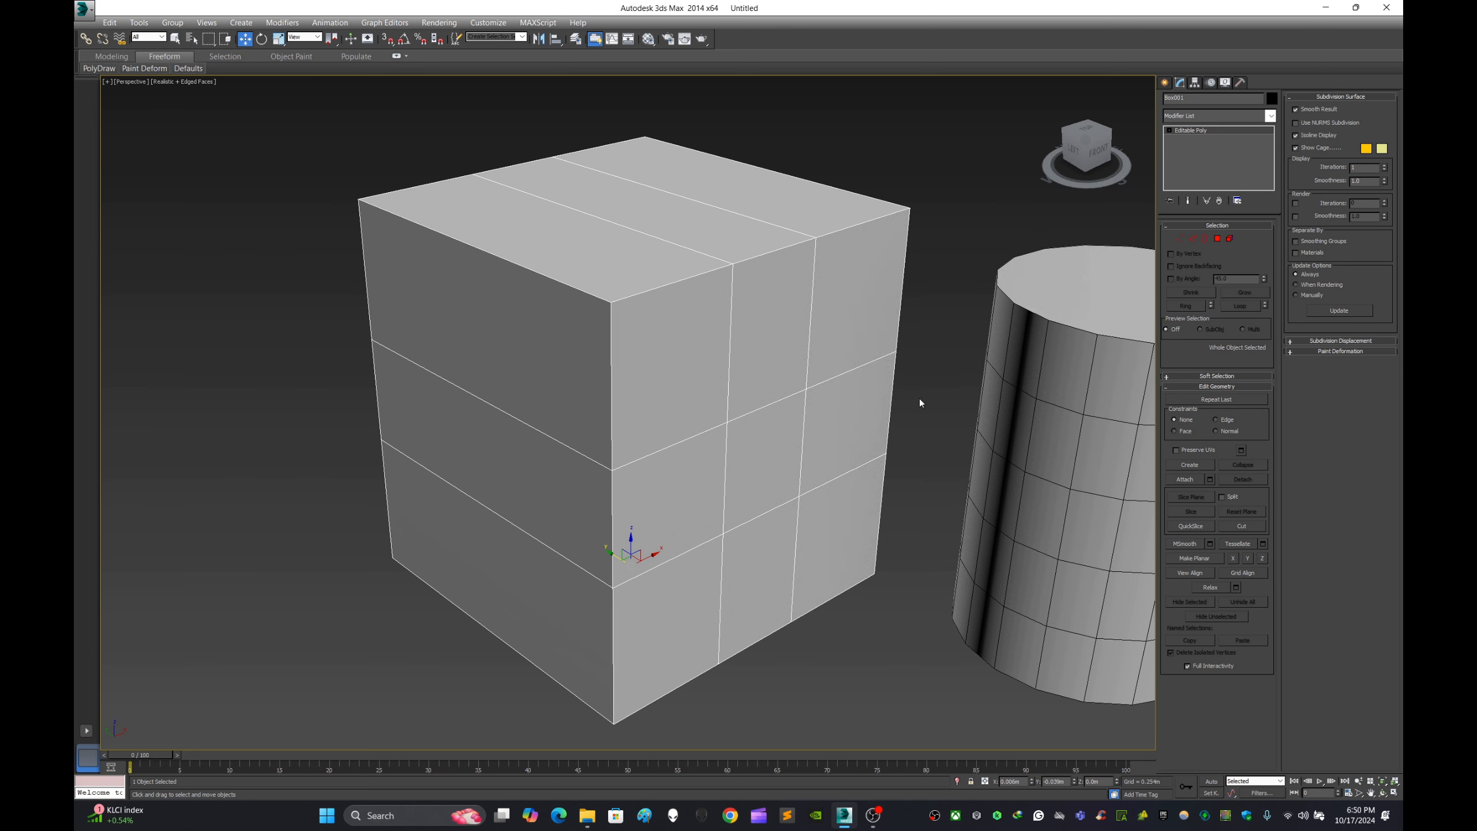
pyautogui.scroll(-2, 920, 399)
pyautogui.moveTo(939, 390); pyautogui.dragTo(764, 428, button='middle')
pyautogui.scroll(2, 898, 470)
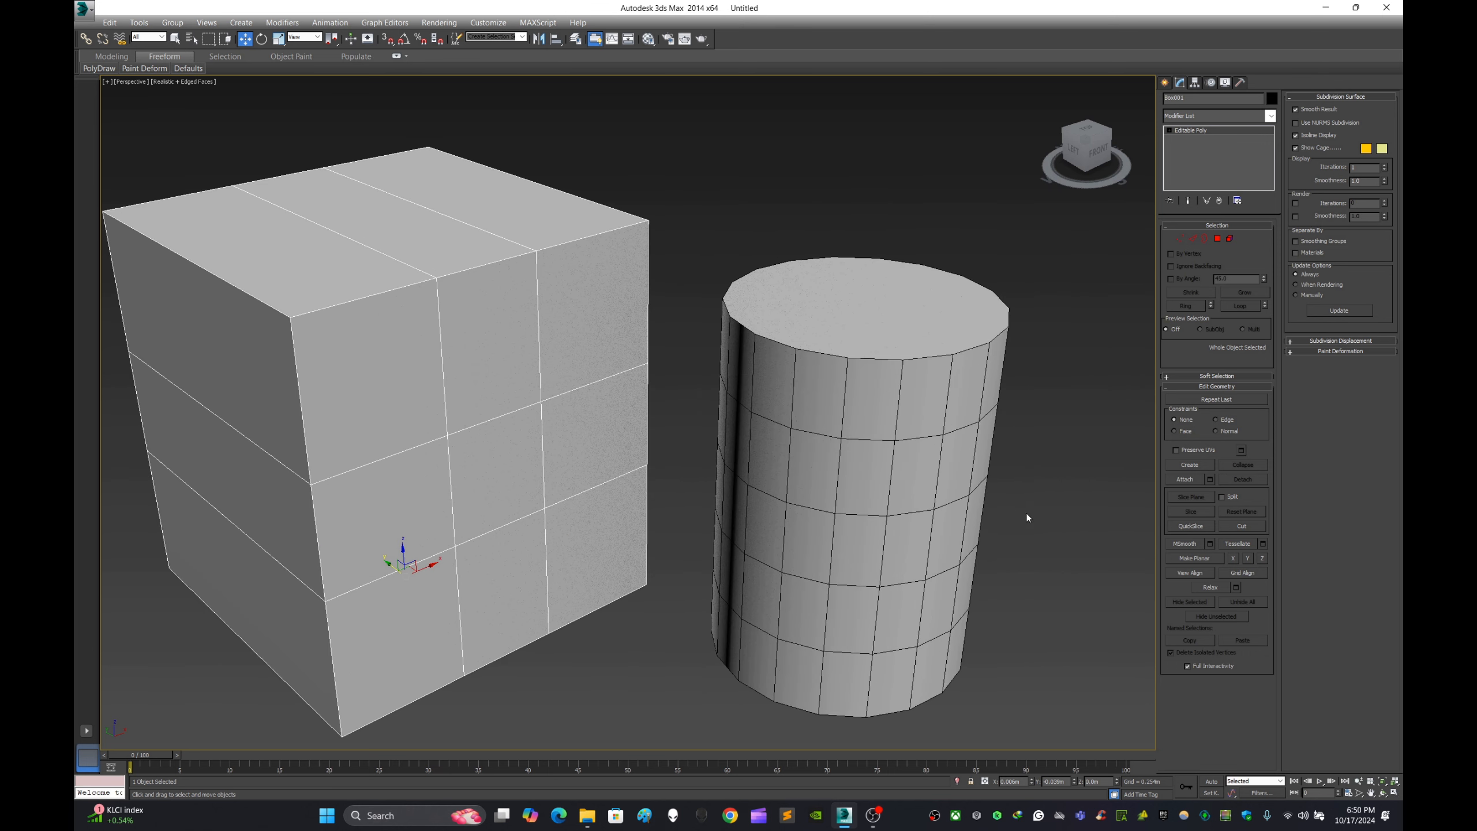
pyautogui.click(1028, 517)
pyautogui.click(896, 538)
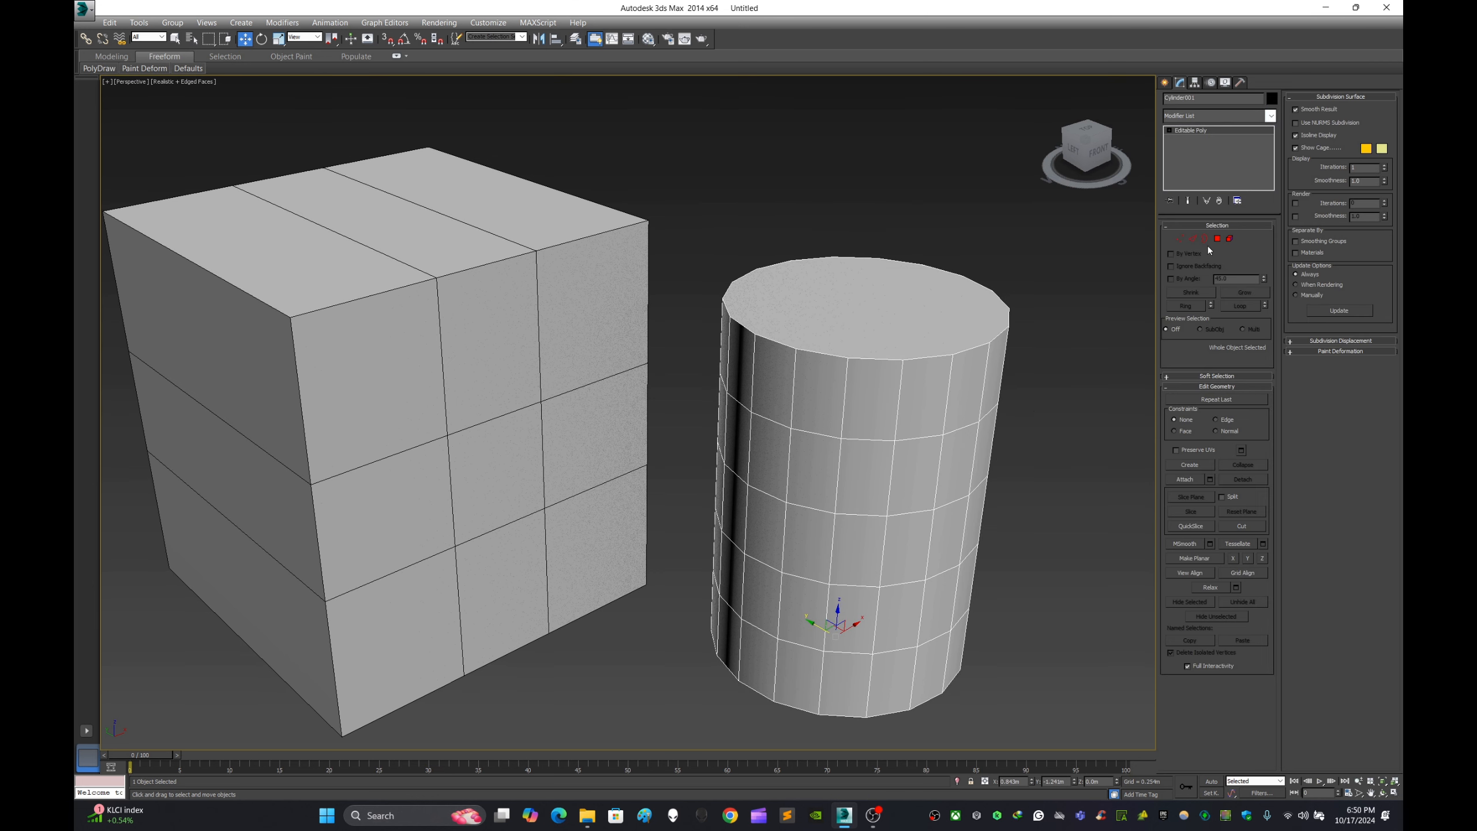
pyautogui.click(1216, 239)
pyautogui.click(860, 564)
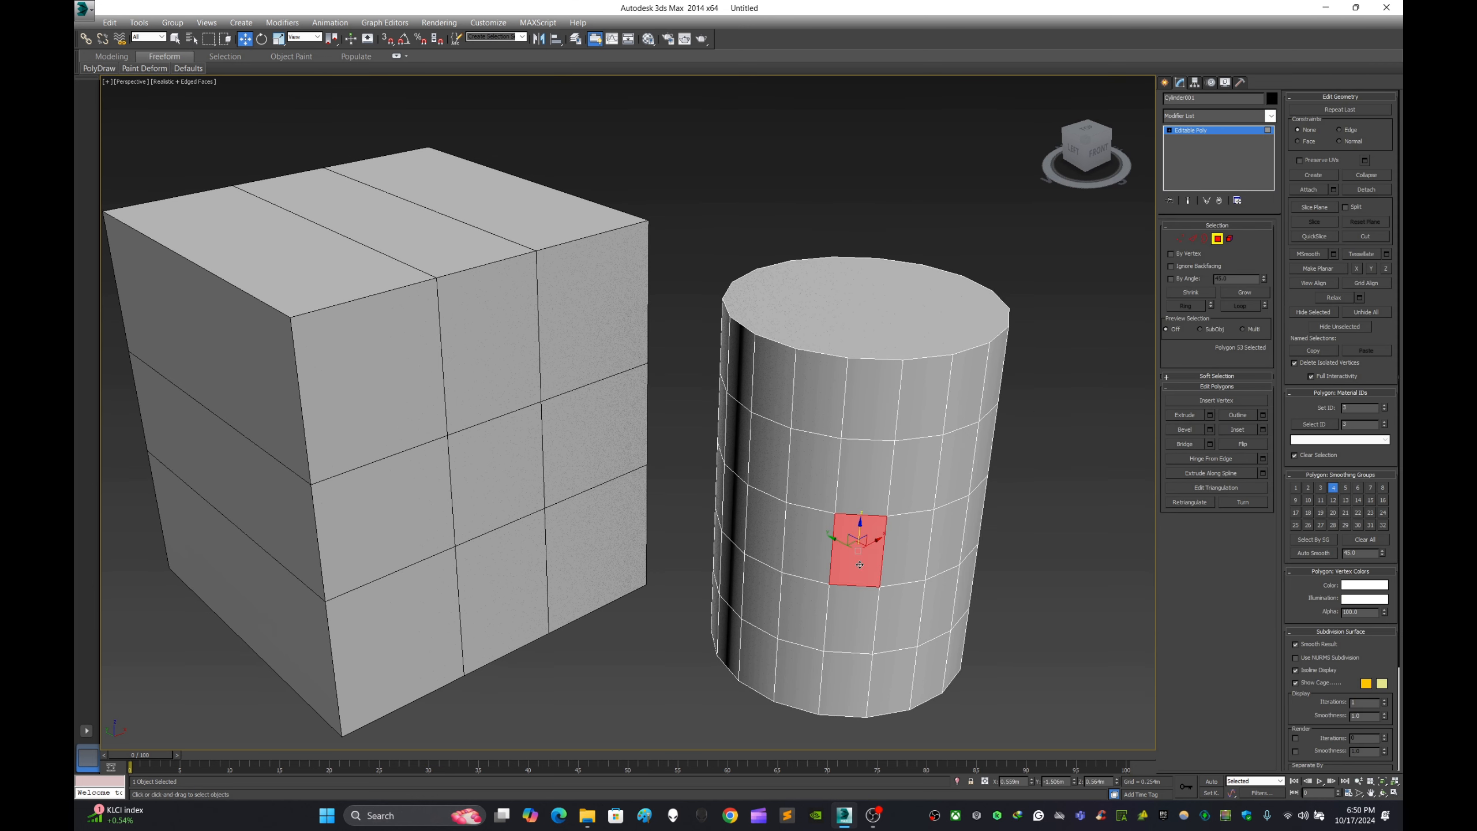
pyautogui.click(762, 599)
pyautogui.press('Delete')
pyautogui.click(764, 453)
pyautogui.press('Delete')
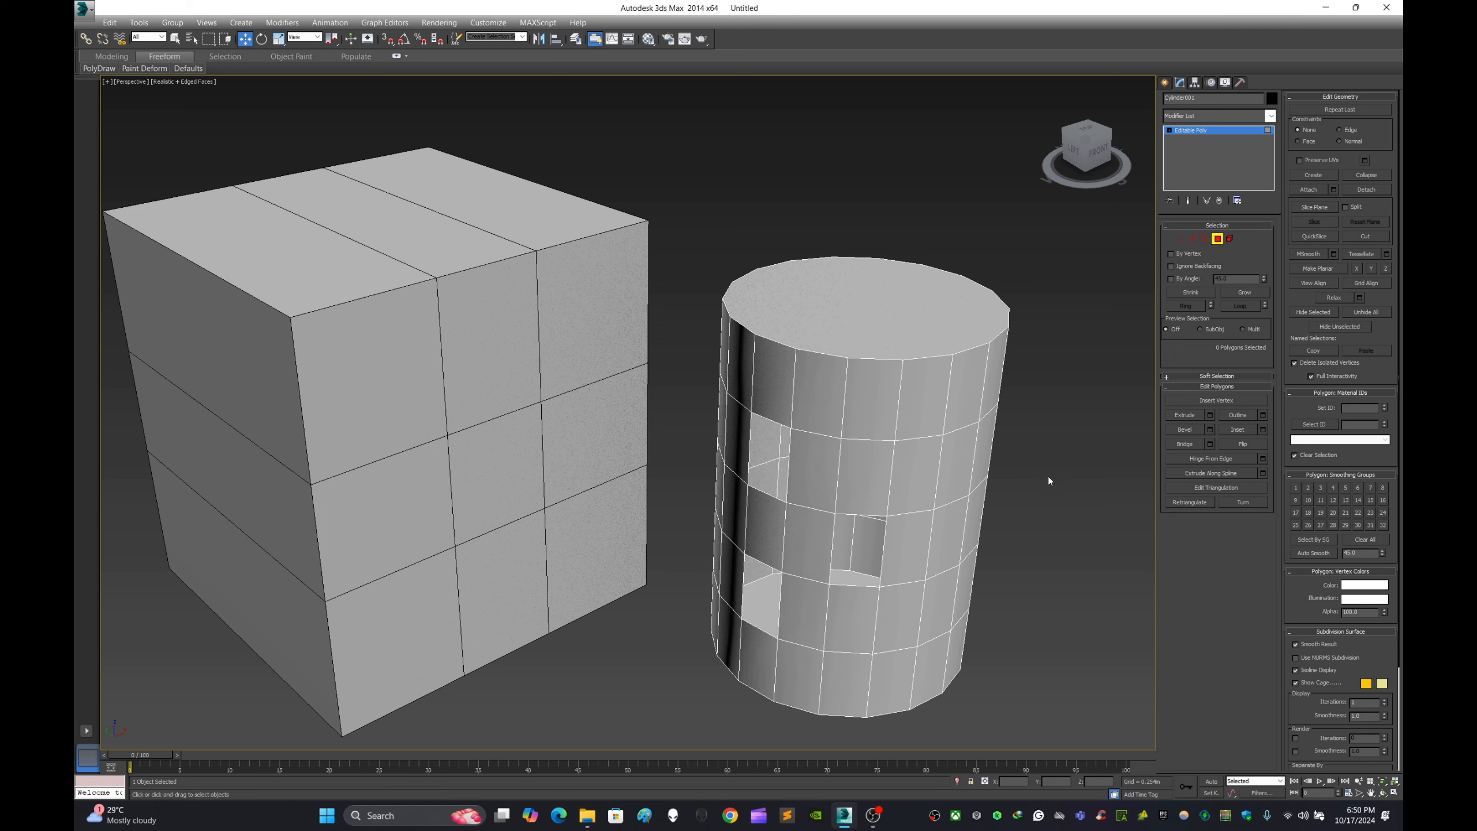
# - Cap the three open holes in the cylinder's side at Border level, then leave sub-object editing and deselect it
pyautogui.click(1204, 238)
pyautogui.click(882, 543)
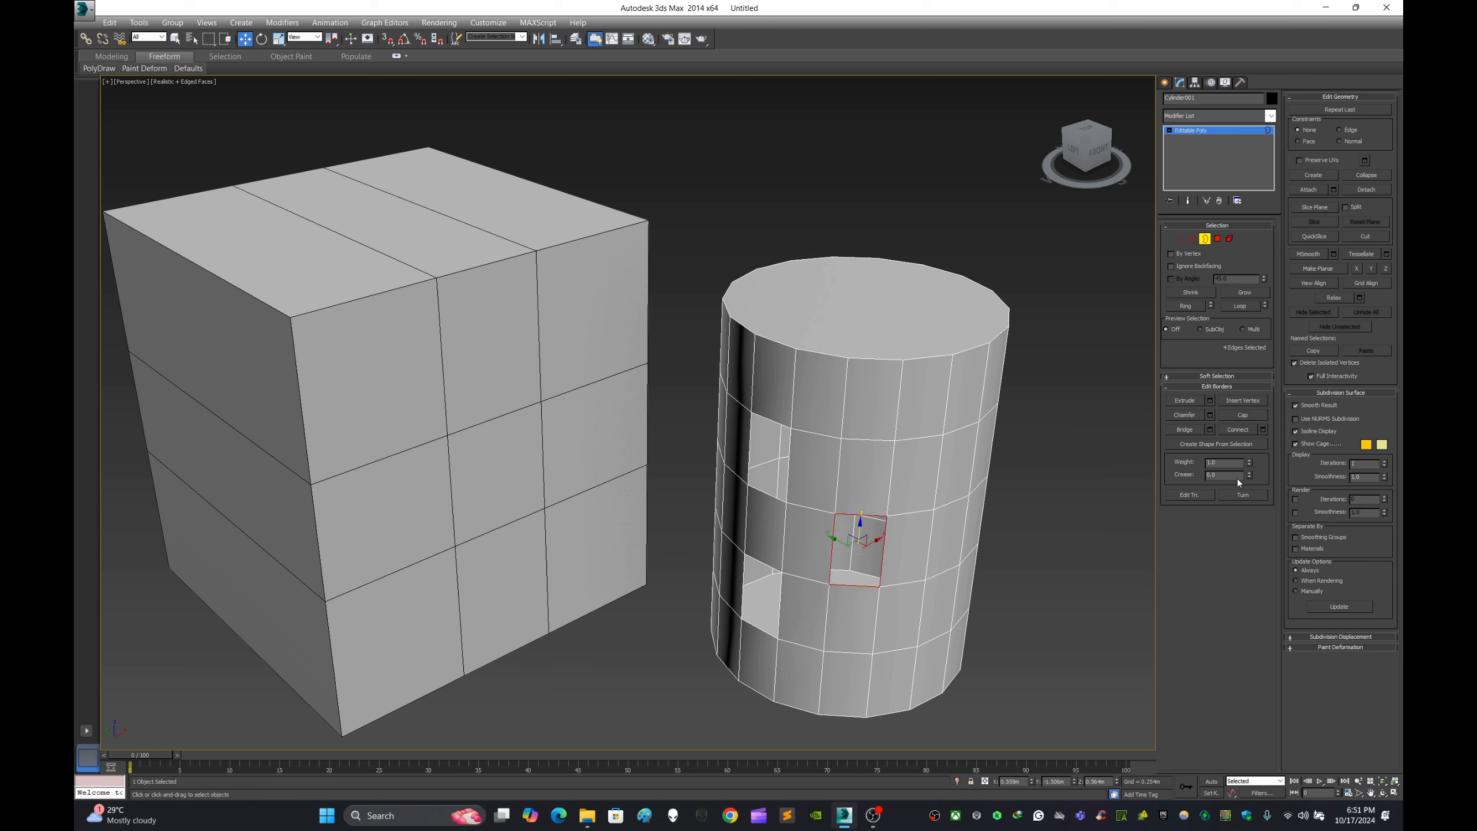
pyautogui.click(1247, 414)
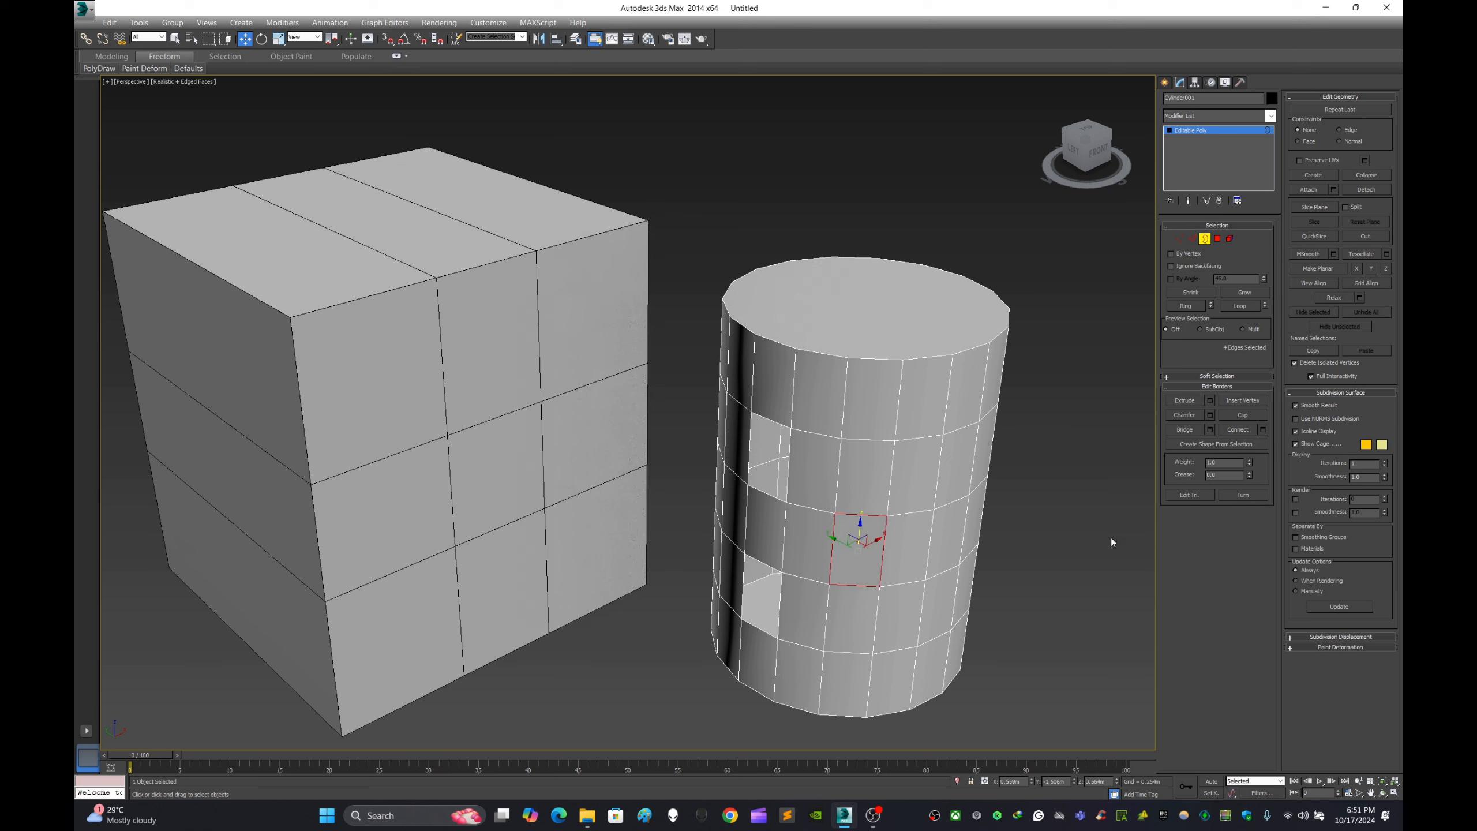
pyautogui.click(787, 445)
pyautogui.click(1242, 415)
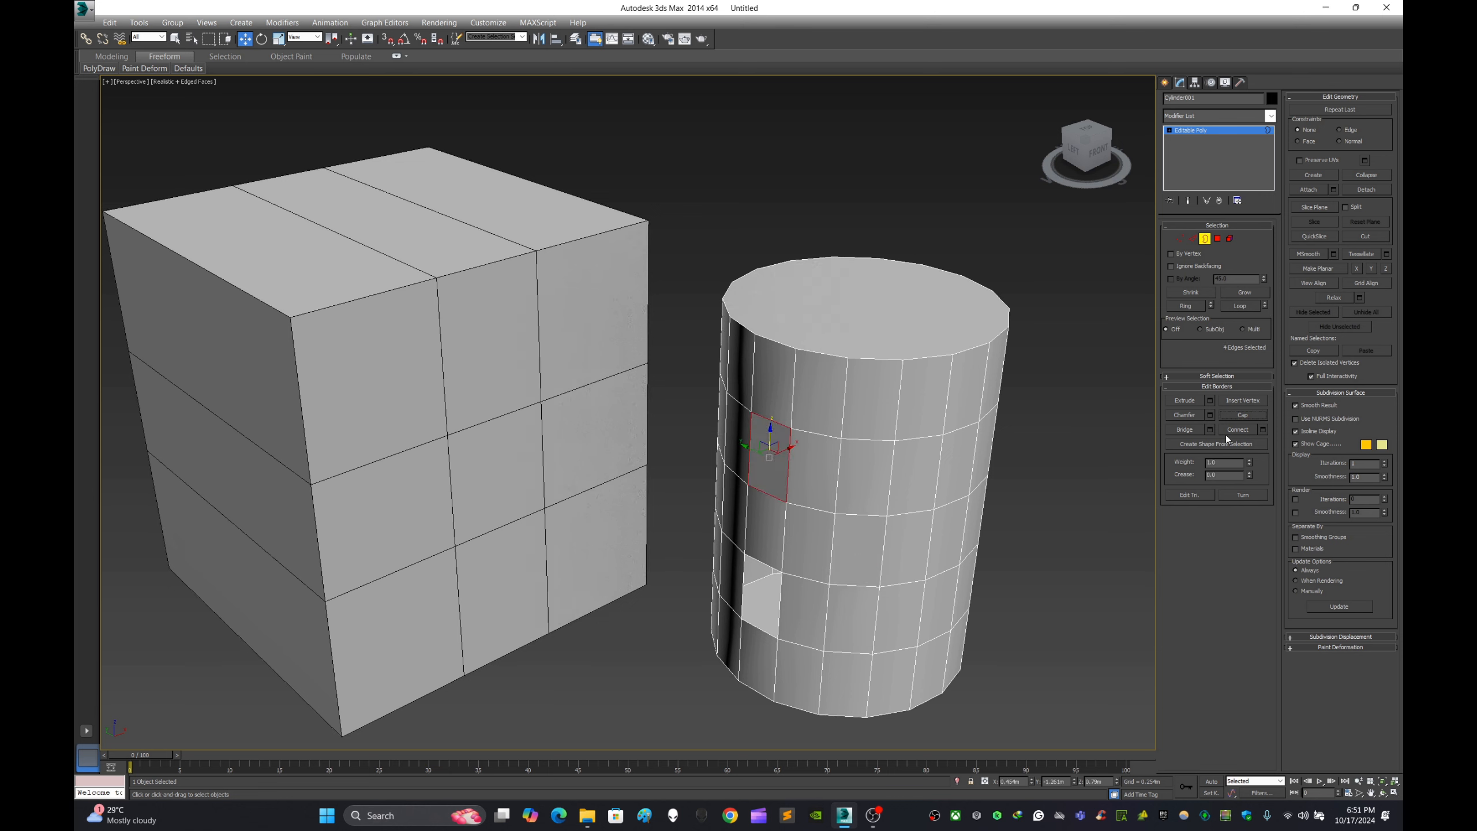
pyautogui.click(780, 603)
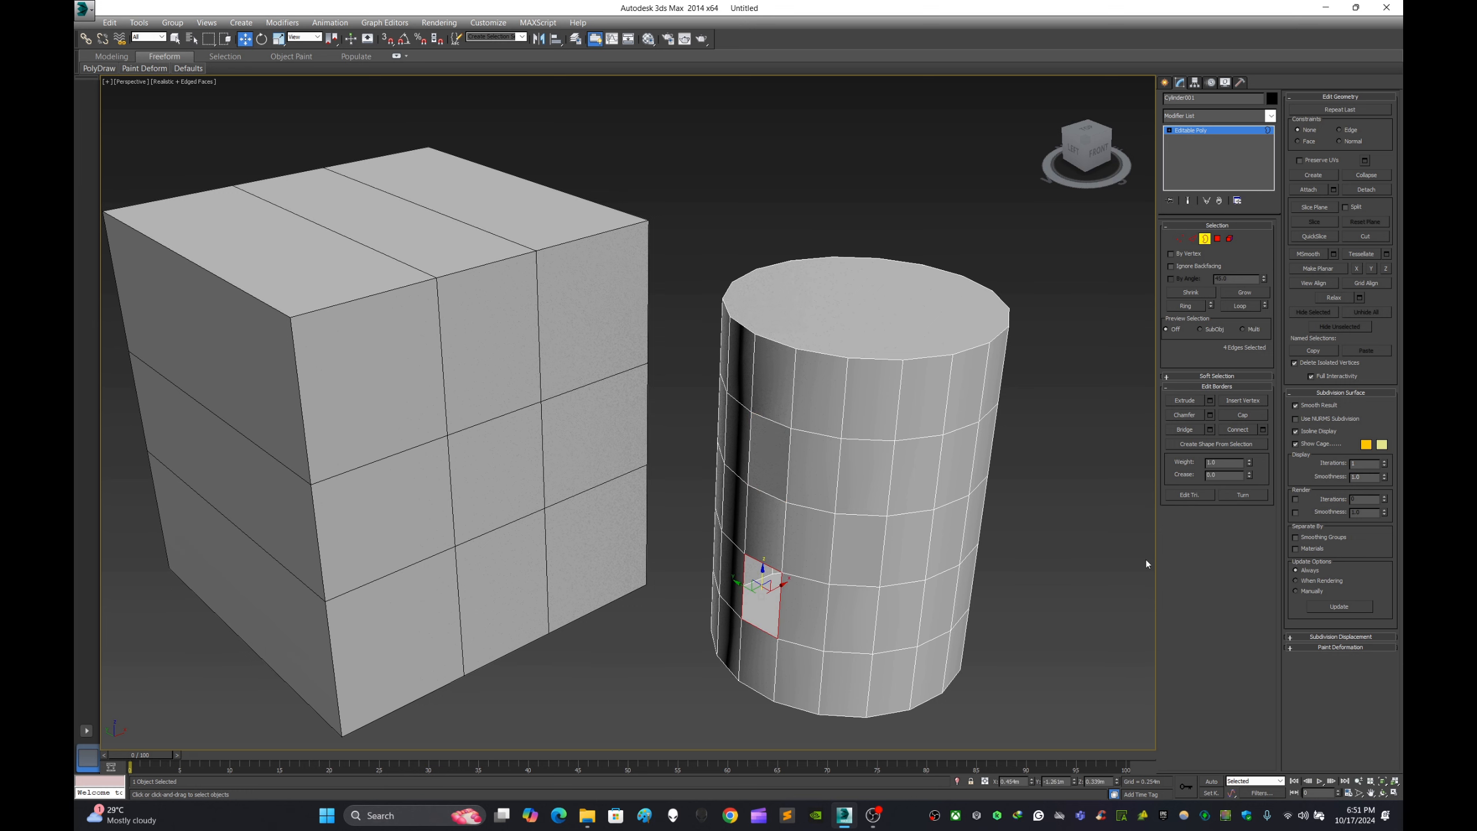
pyautogui.click(1253, 417)
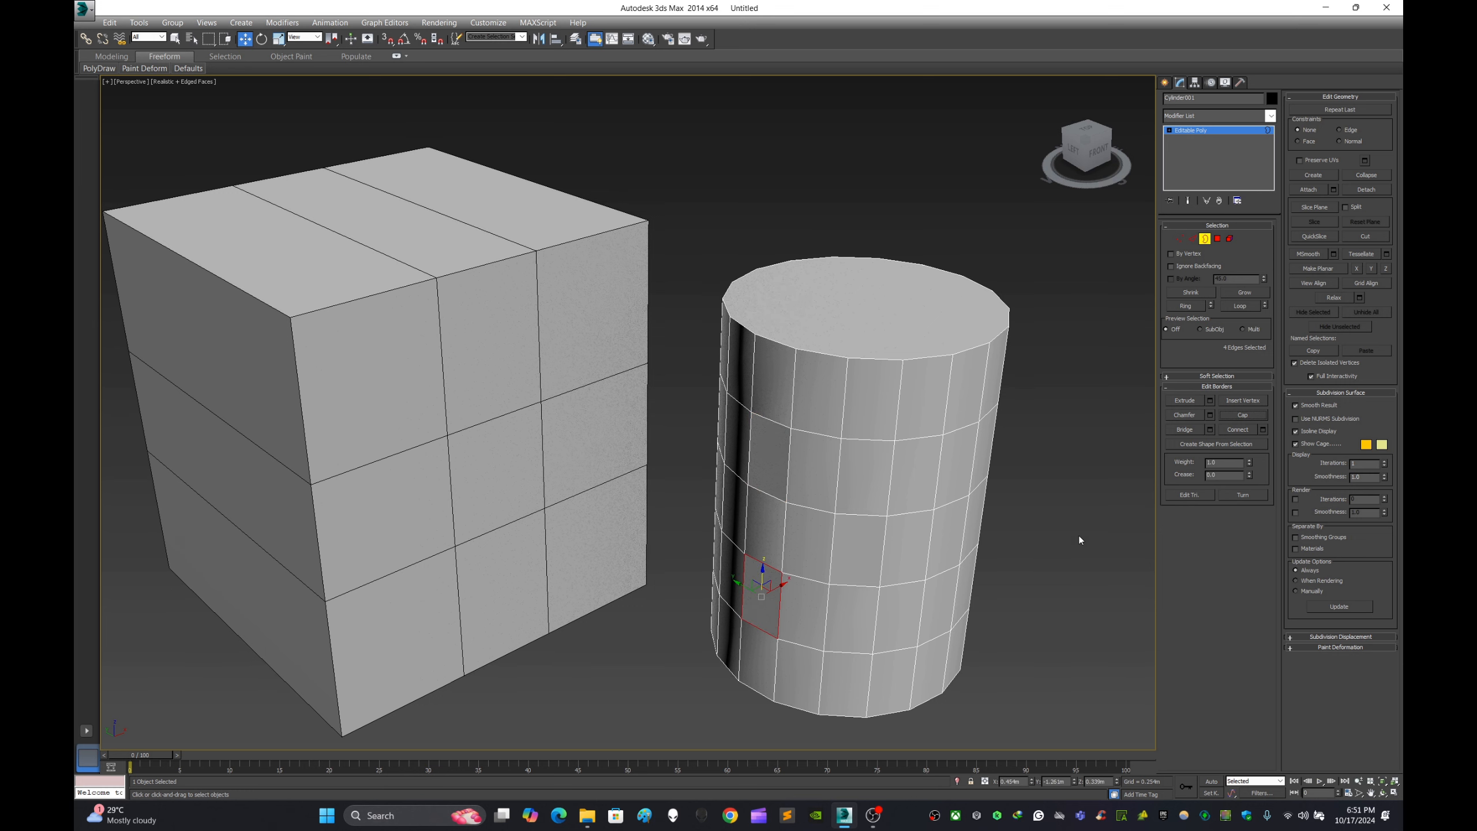
pyautogui.click(1166, 82)
pyautogui.click(1065, 292)
# - Isolate the cylinder in the viewport so the box is hidden
pyautogui.scroll(-3, 915, 296)
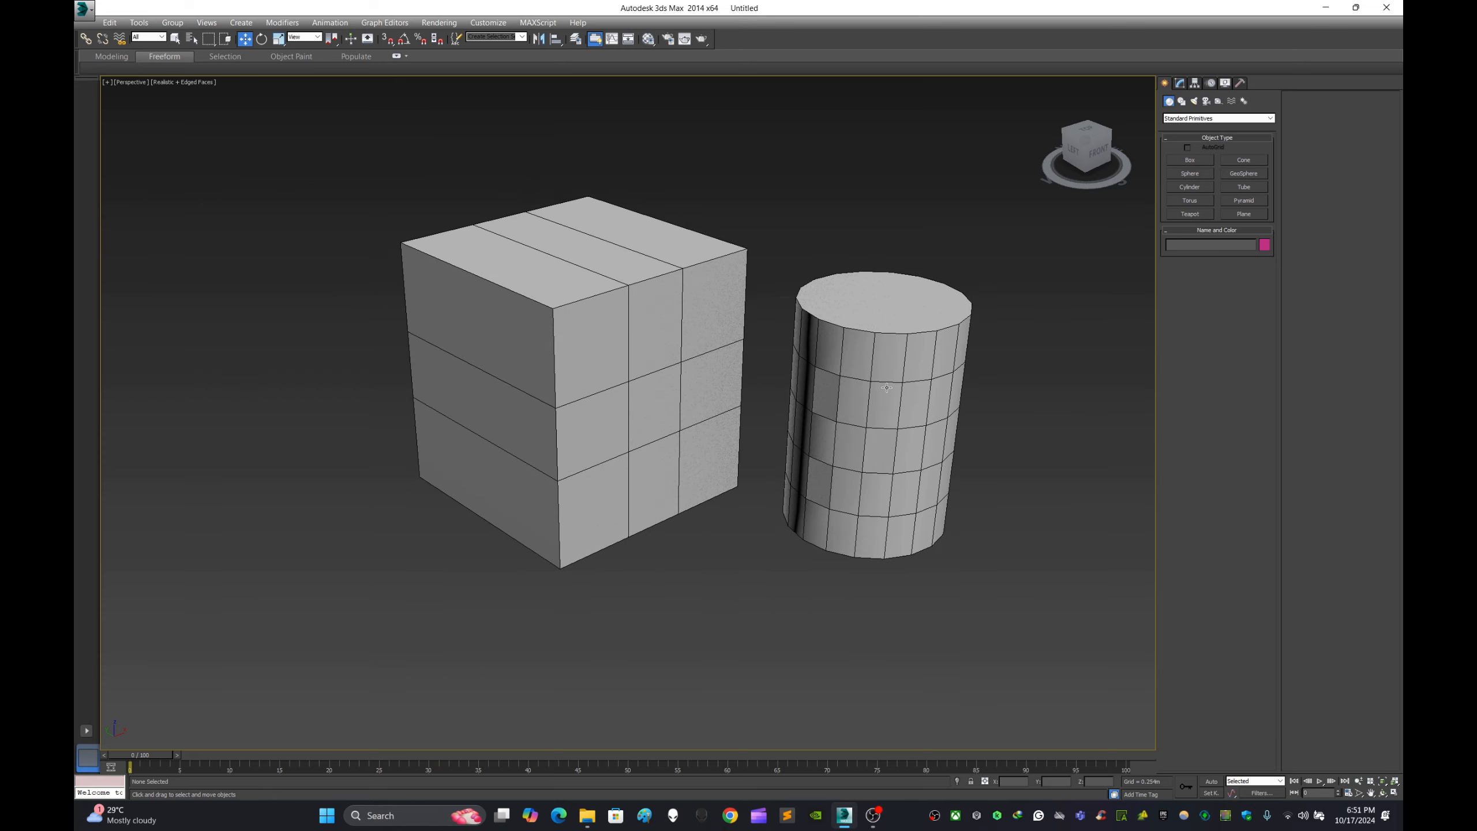
pyautogui.scroll(3, 879, 382)
pyautogui.keyDown('alt'); pyautogui.moveTo(880, 382); pyautogui.dragTo(957, 407, button='middle'); pyautogui.keyUp('alt')
pyautogui.click(957, 408)
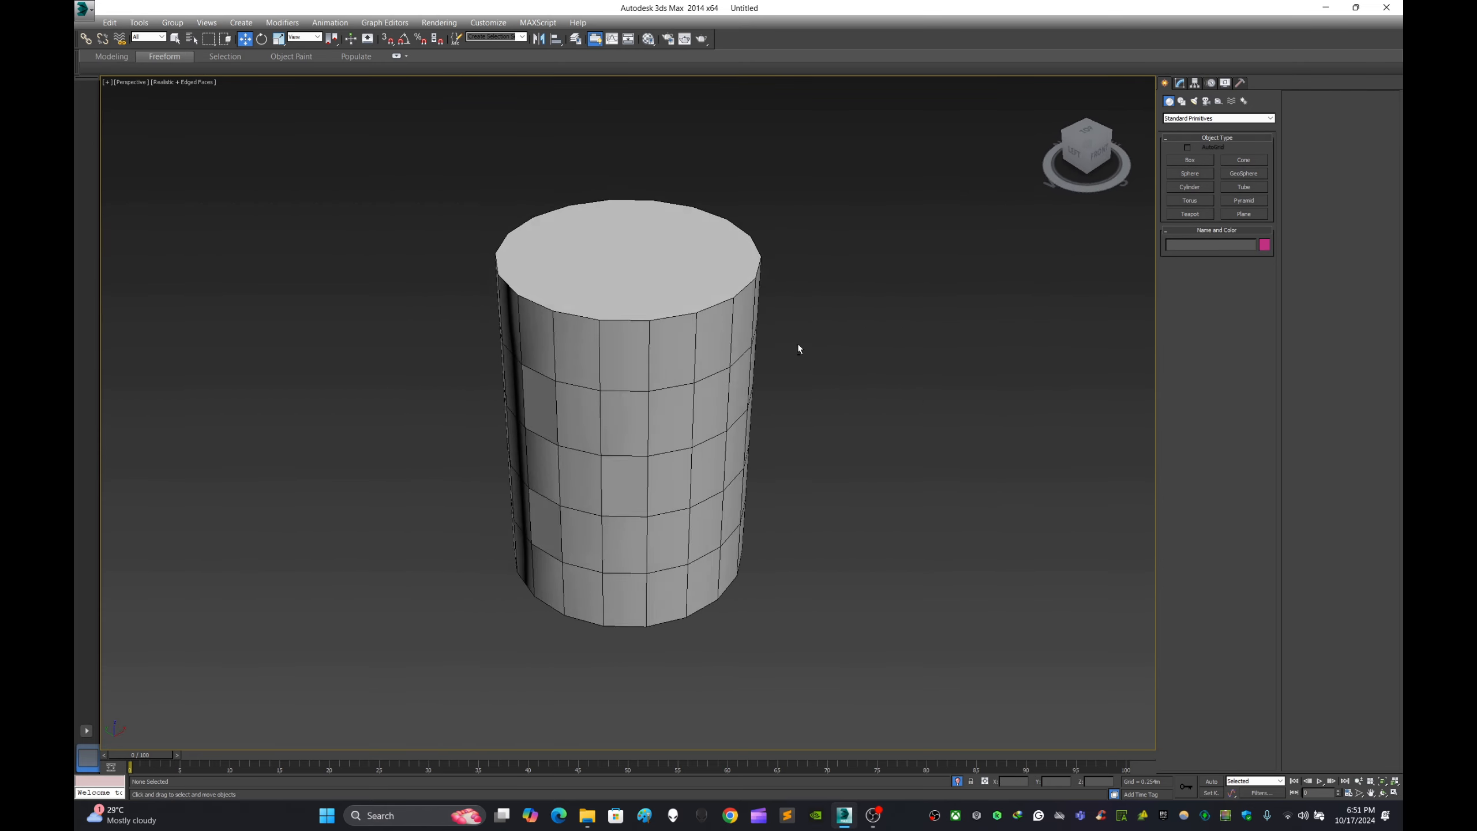
# - Examine the shading of the capped polygons on the cylinder's side from several angles, both selected and deselected
pyautogui.moveTo(782, 340)
pyautogui.keyDown('alt'); pyautogui.mouseDown(button='middle')
pyautogui.moveTo(758, 340)
pyautogui.moveTo(877, 350)
pyautogui.moveTo(785, 352)
pyautogui.mouseUp(button='middle'); pyautogui.keyUp('alt')
pyautogui.scroll(2, 565, 408)
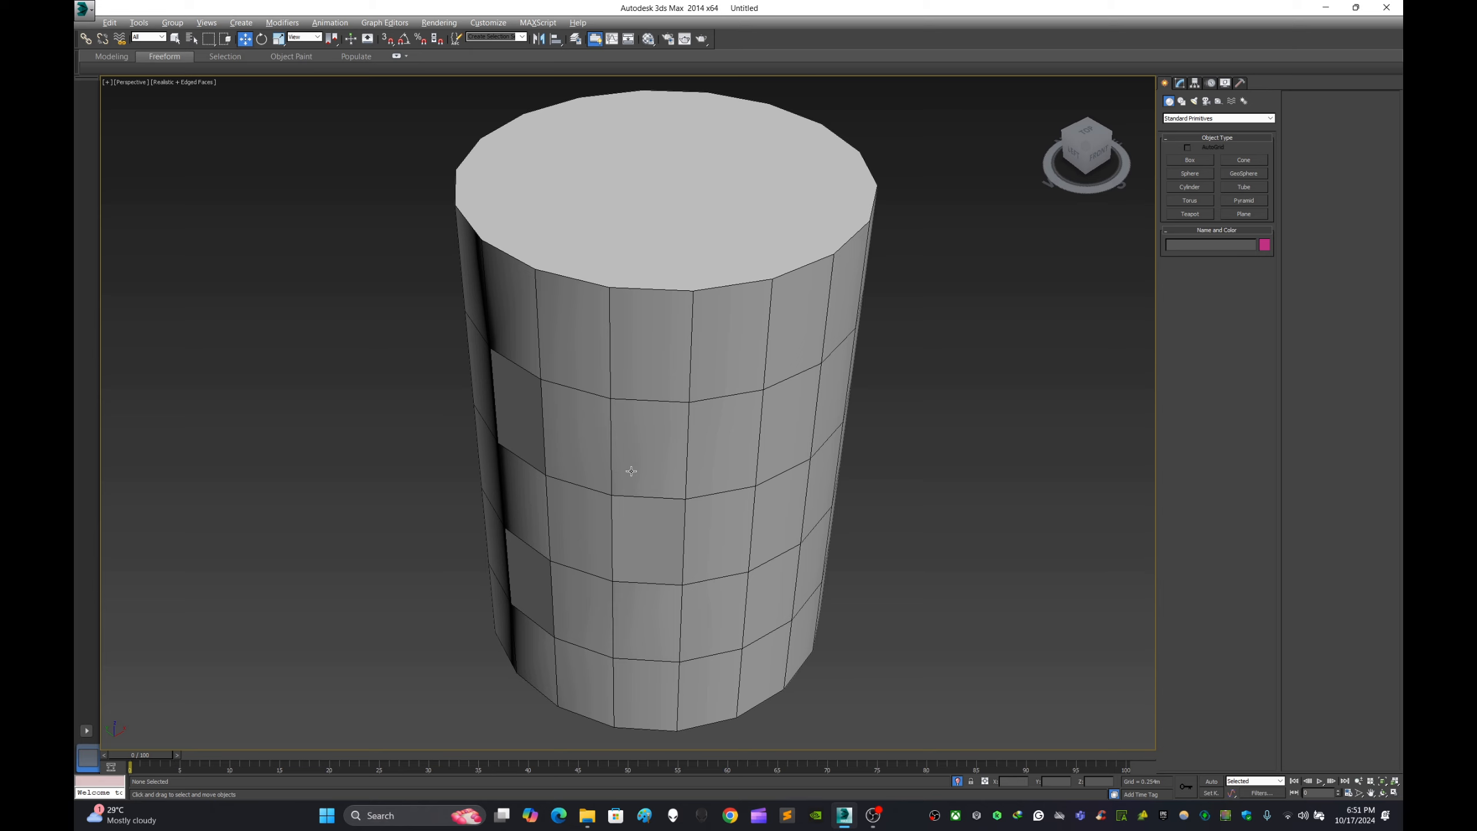
pyautogui.keyDown('alt'); pyautogui.moveTo(631, 473); pyautogui.dragTo(601, 433, button='middle'); pyautogui.keyUp('alt')
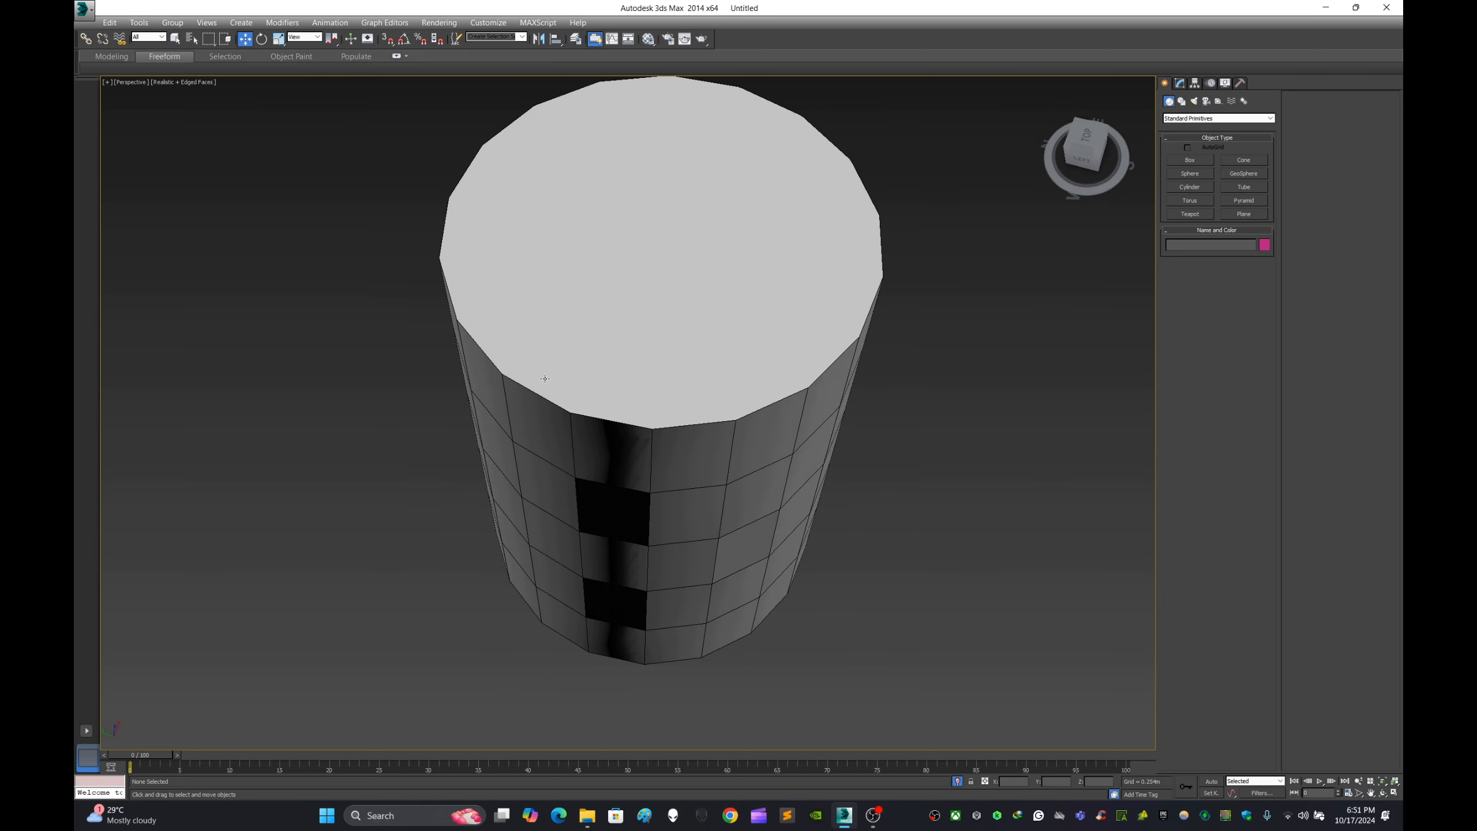
pyautogui.keyDown('alt'); pyautogui.moveTo(708, 443); pyautogui.dragTo(663, 393, button='middle'); pyautogui.keyUp('alt')
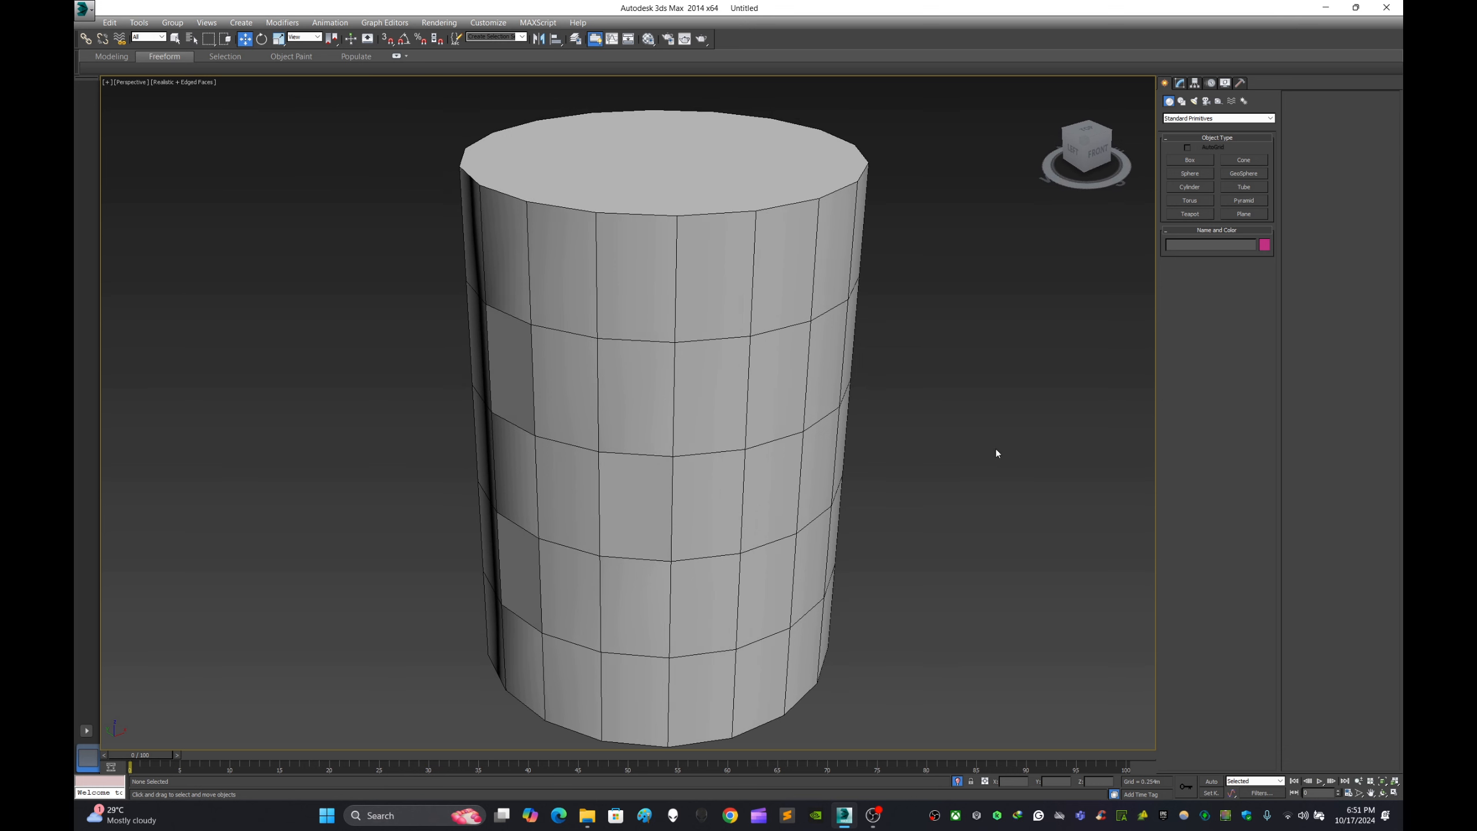
pyautogui.click(700, 414)
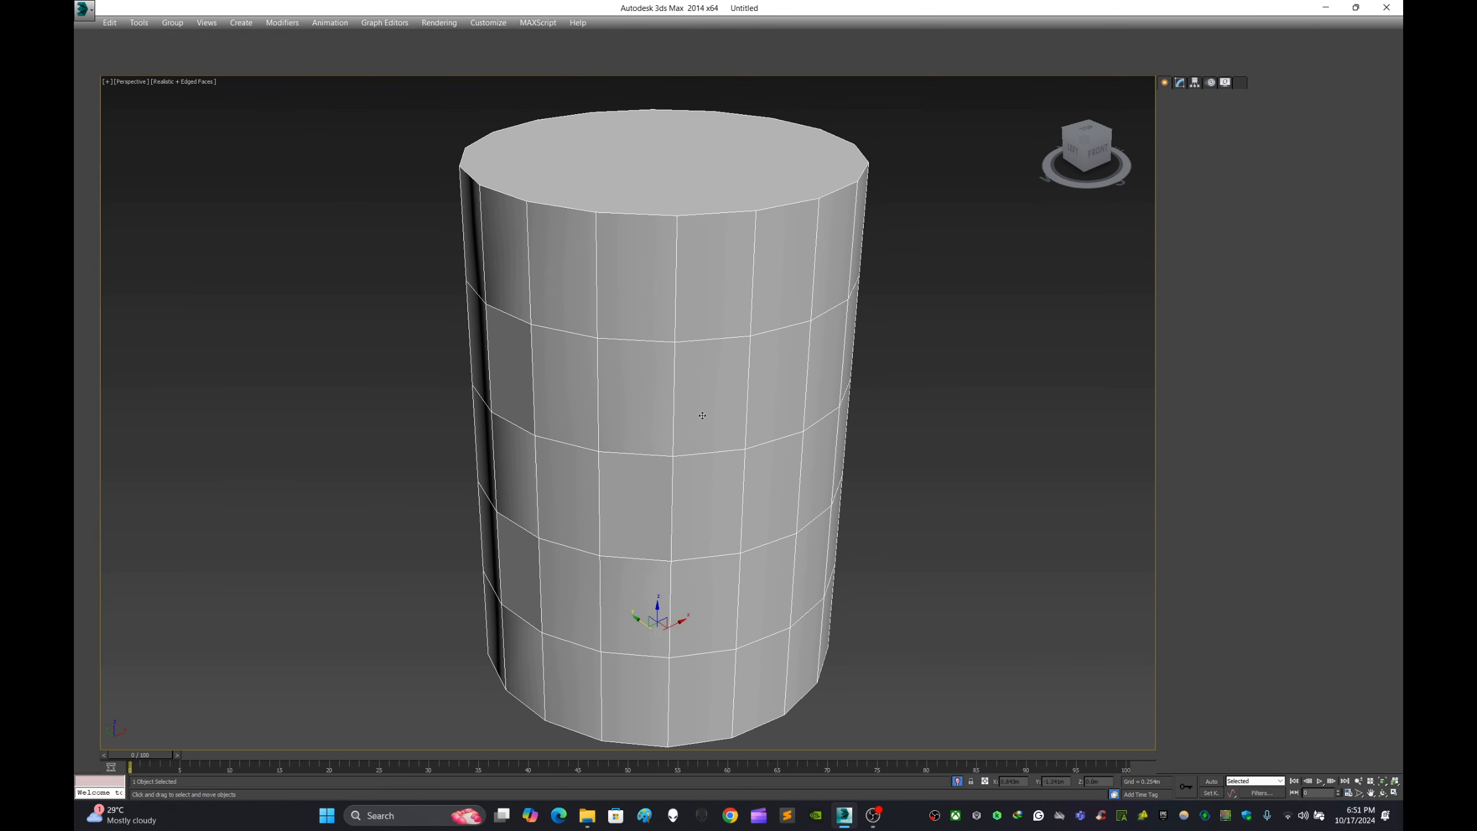
pyautogui.click(1030, 431)
pyautogui.click(761, 423)
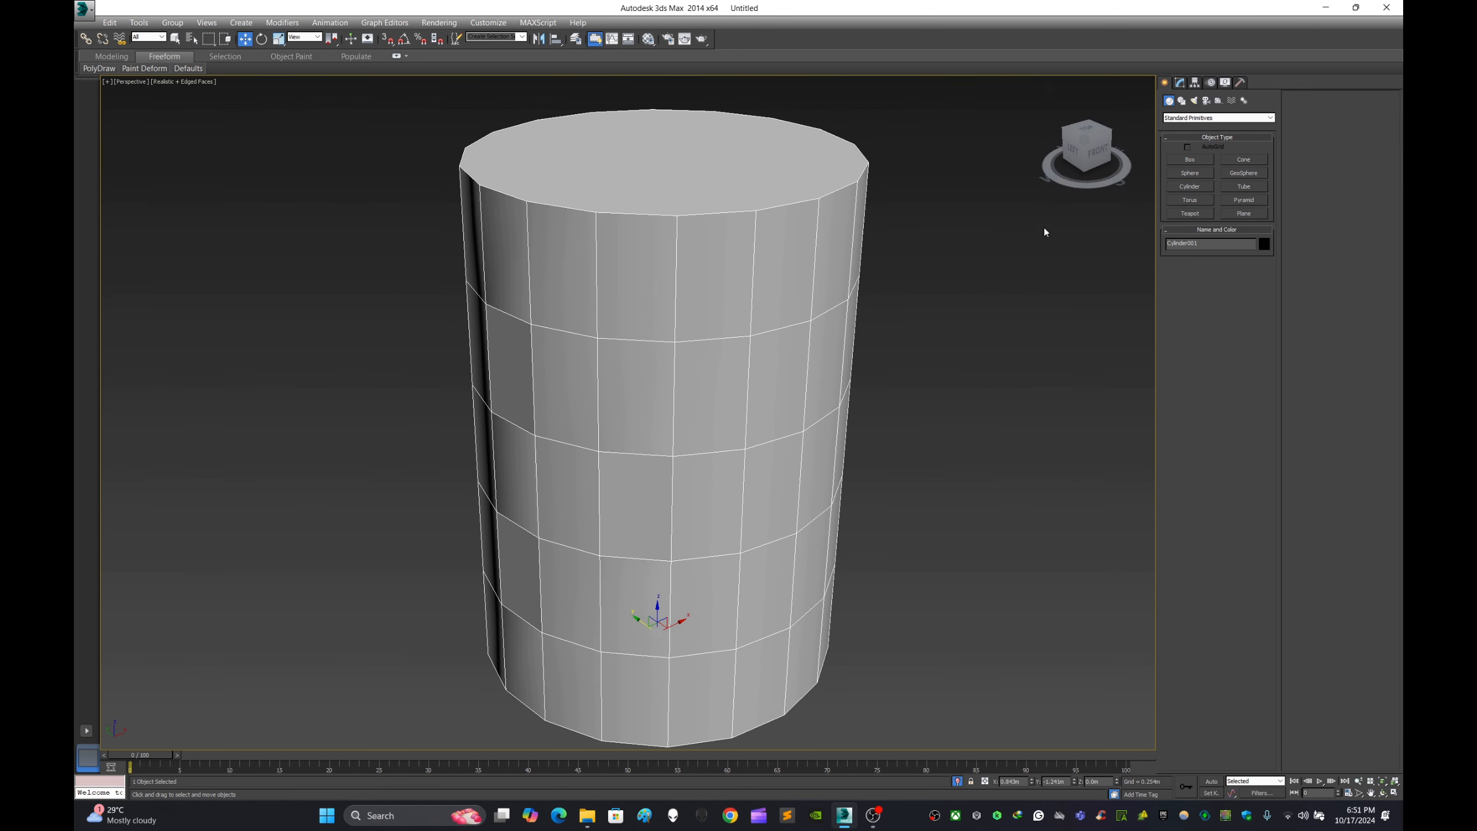
pyautogui.click(928, 337)
pyautogui.scroll(-3, 678, 394)
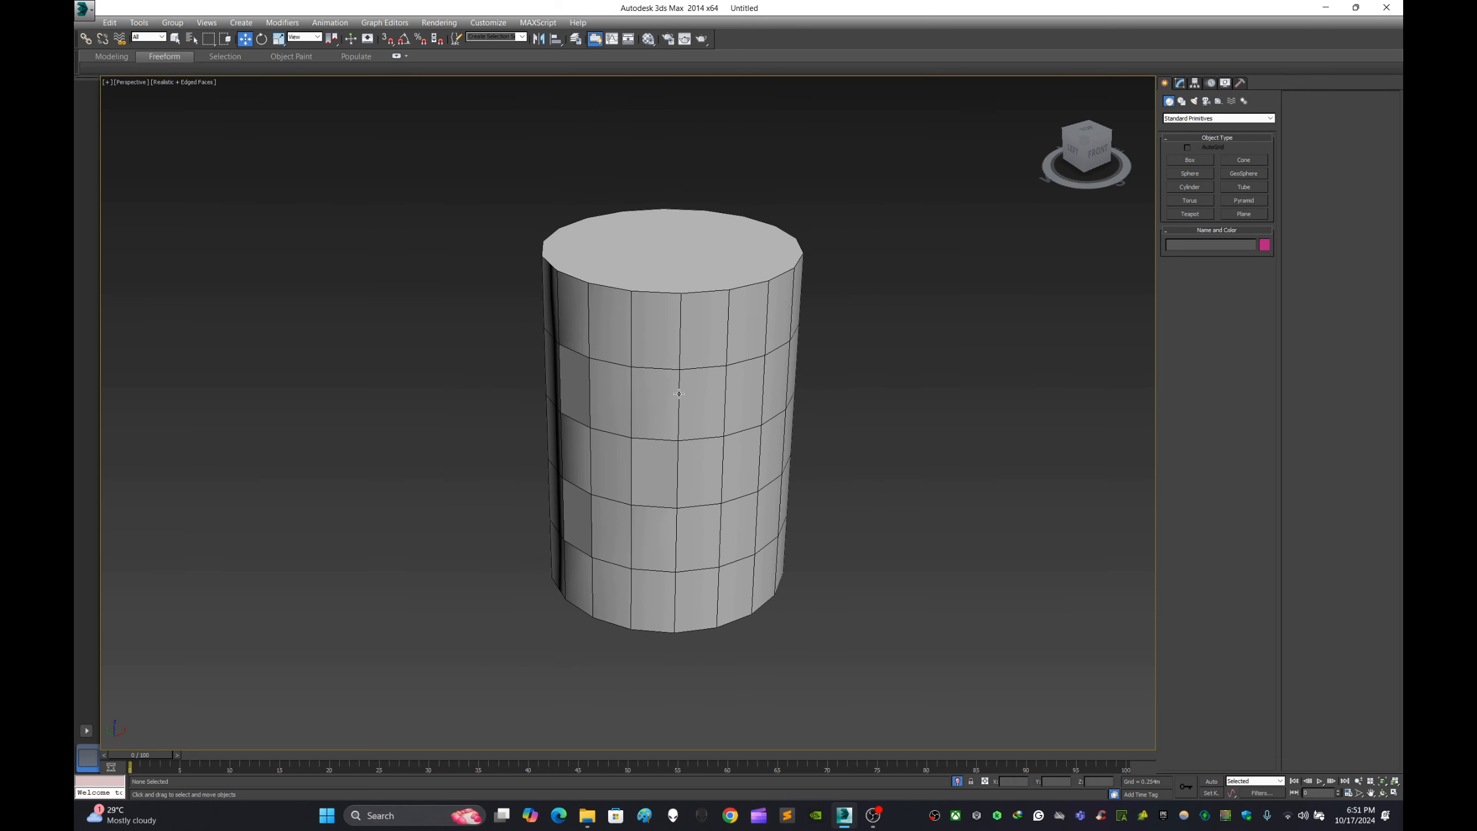
pyautogui.click(734, 377)
pyautogui.click(904, 447)
pyautogui.click(679, 419)
pyautogui.click(843, 421)
pyautogui.click(745, 402)
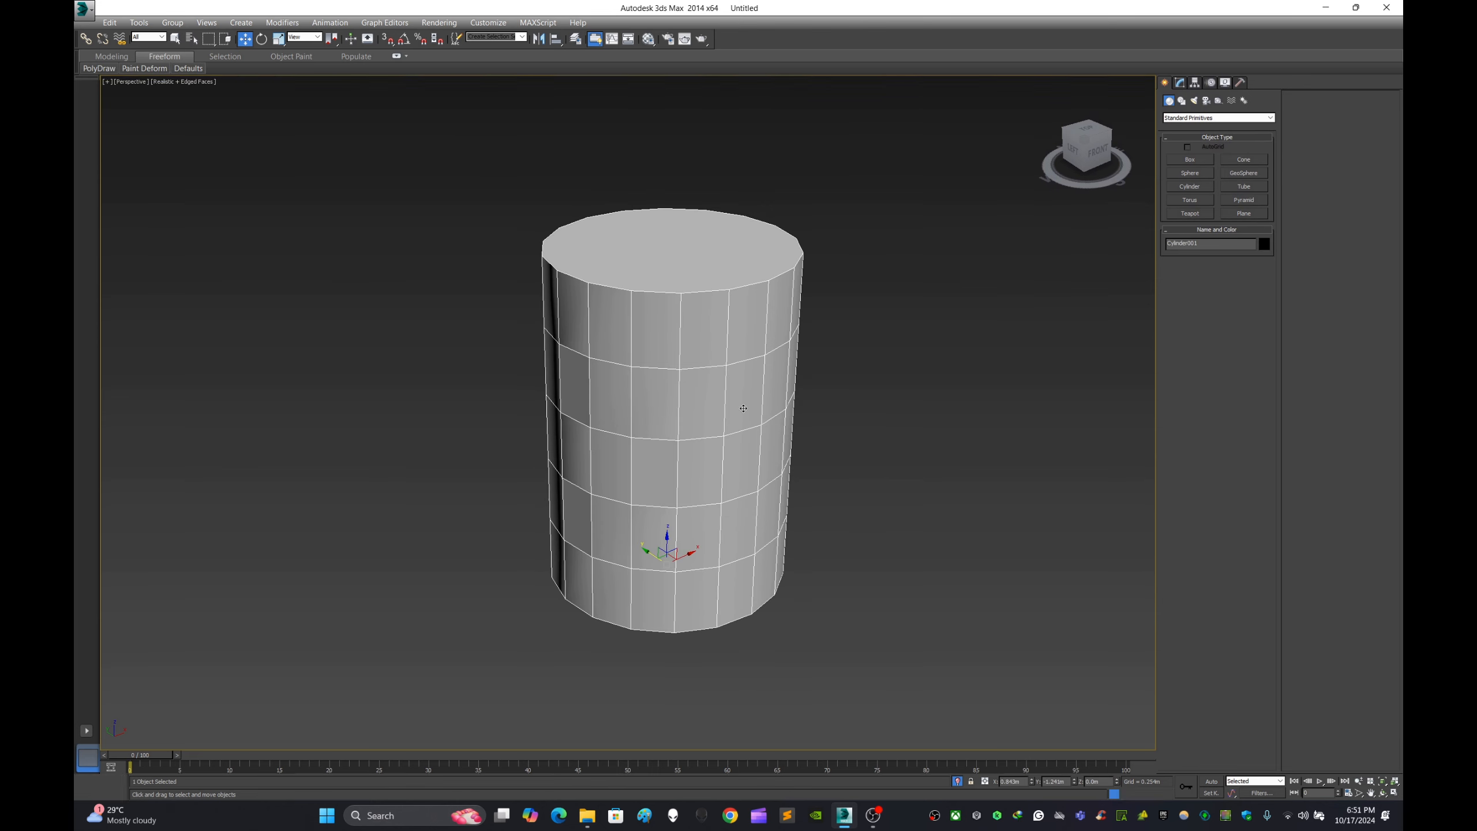
pyautogui.scroll(3, 672, 439)
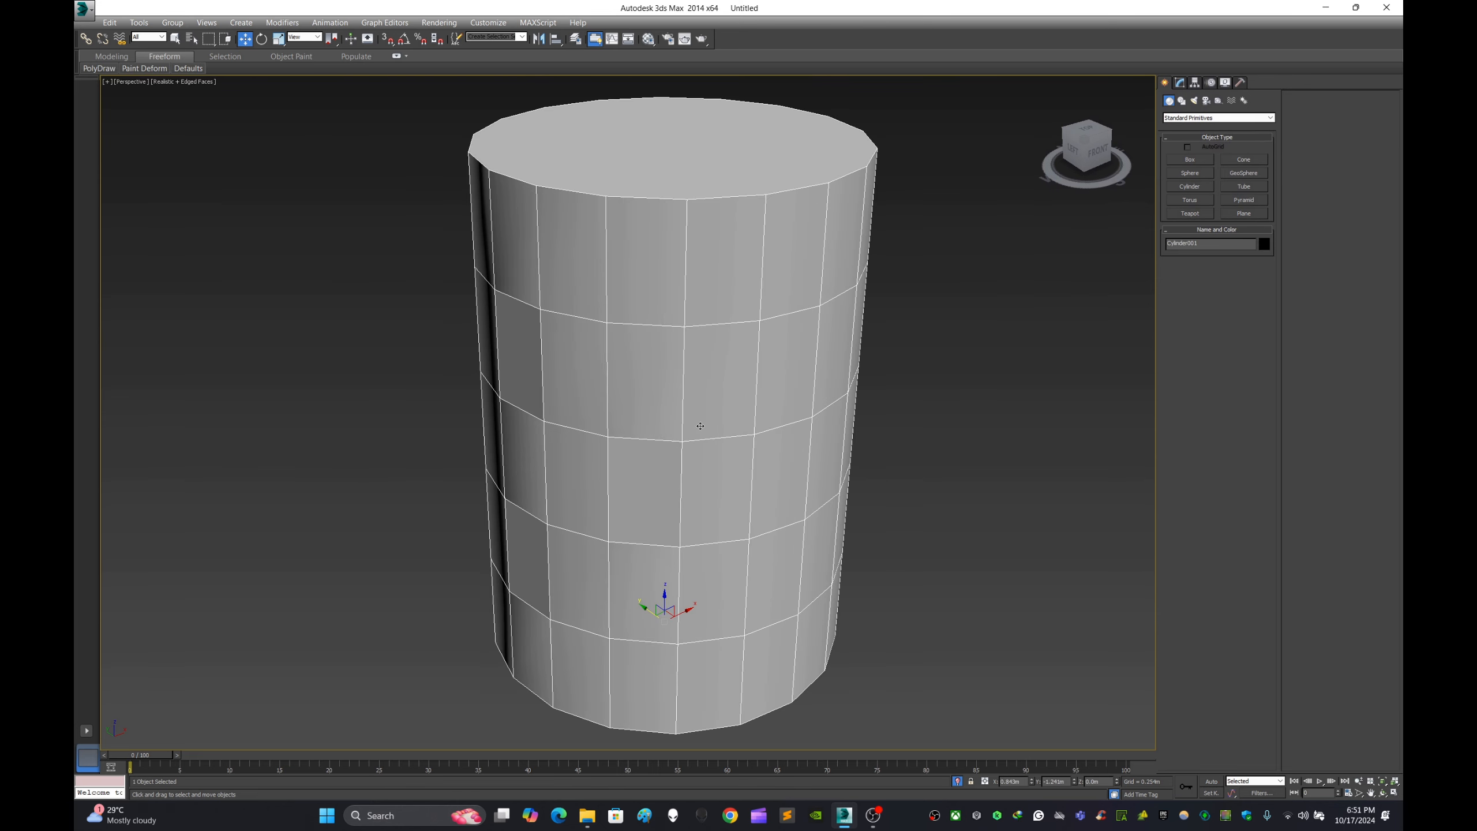
pyautogui.scroll(1, 726, 415)
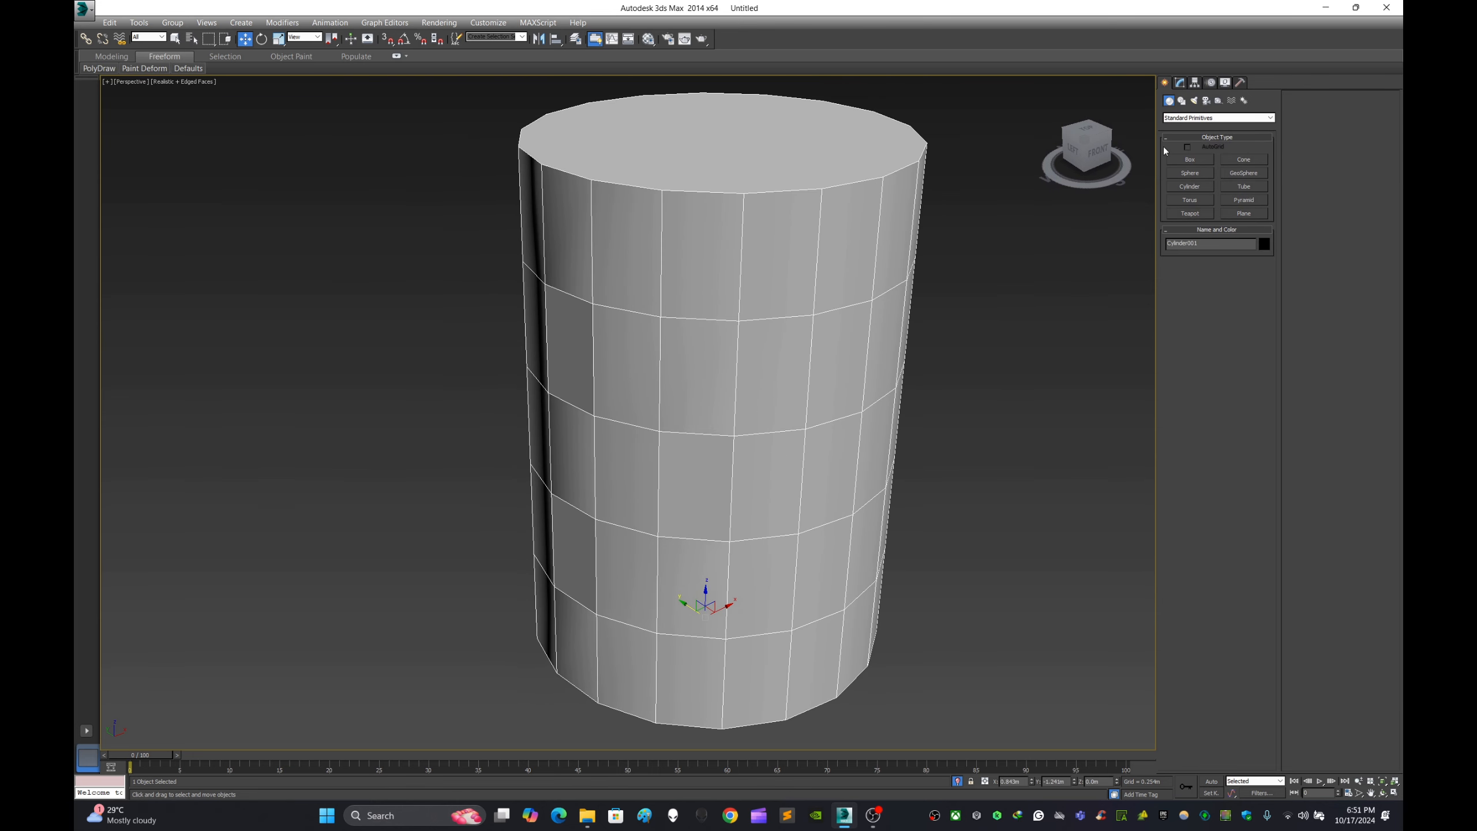
pyautogui.click(960, 342)
pyautogui.moveTo(969, 320); pyautogui.dragTo(899, 310, button='middle')
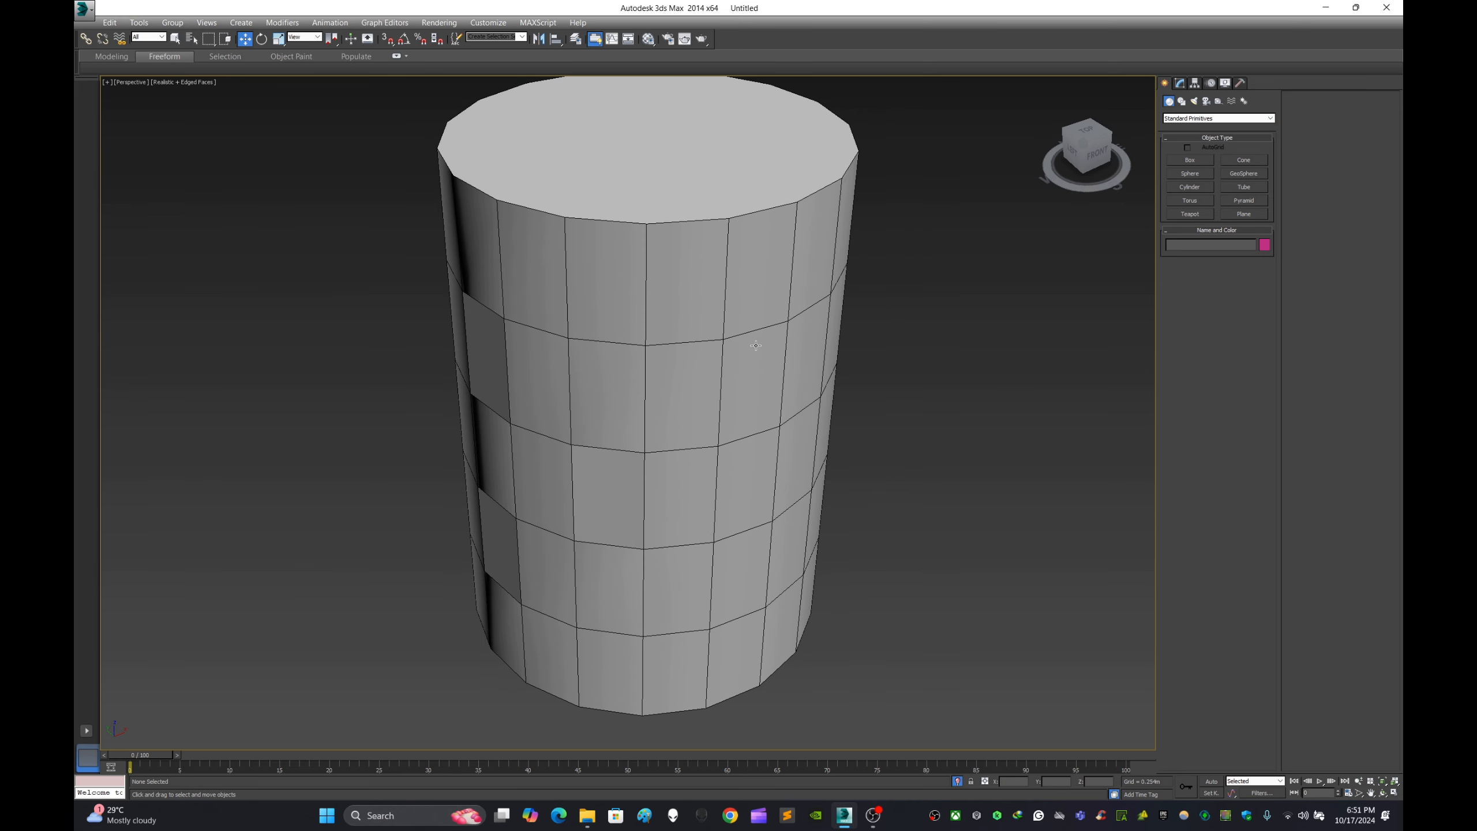
# - Apply a Smooth modifier to the cylinder and enable Auto Smooth
pyautogui.click(814, 315)
pyautogui.click(1179, 87)
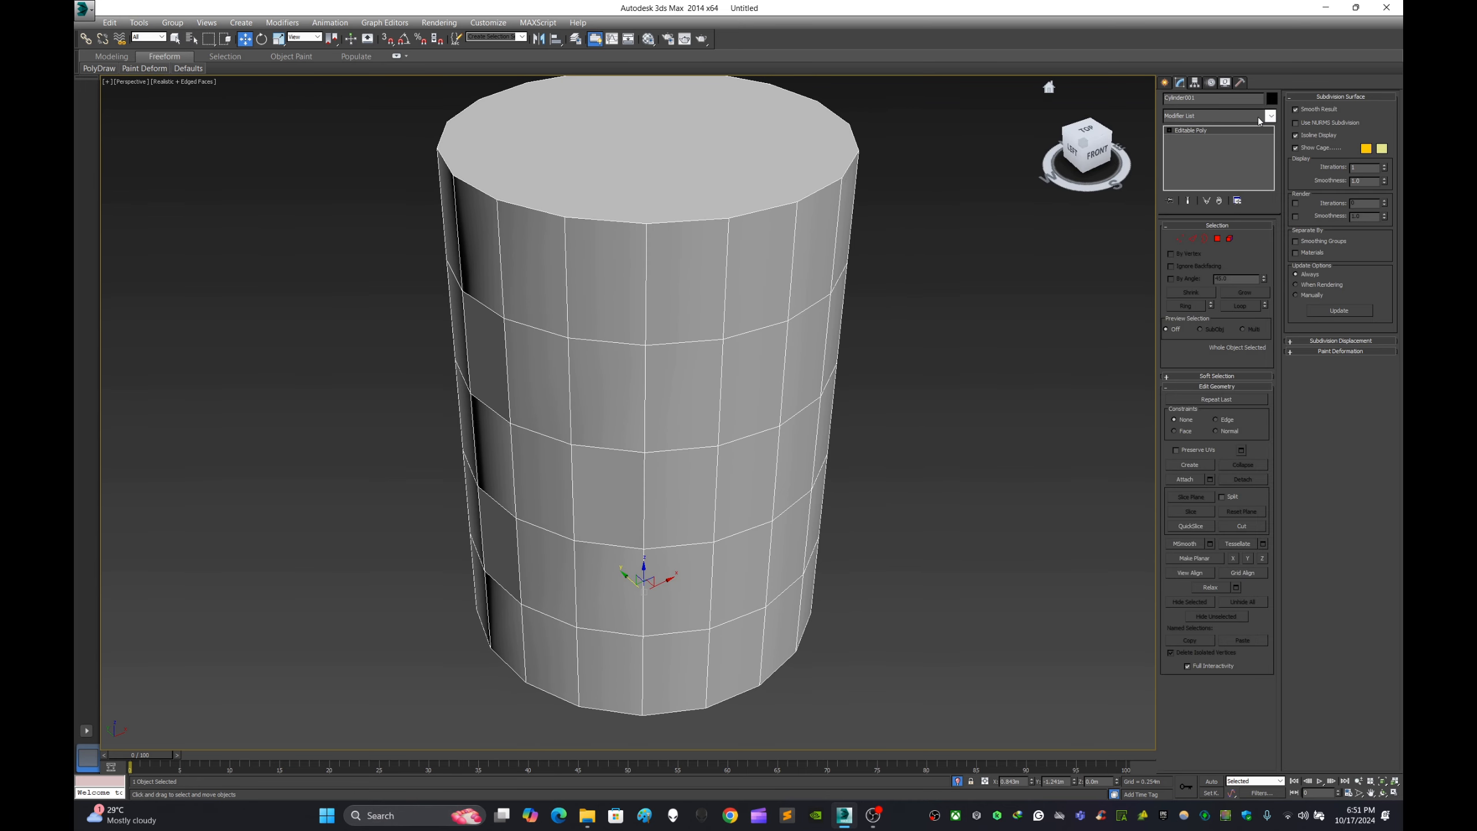
pyautogui.click(1270, 116)
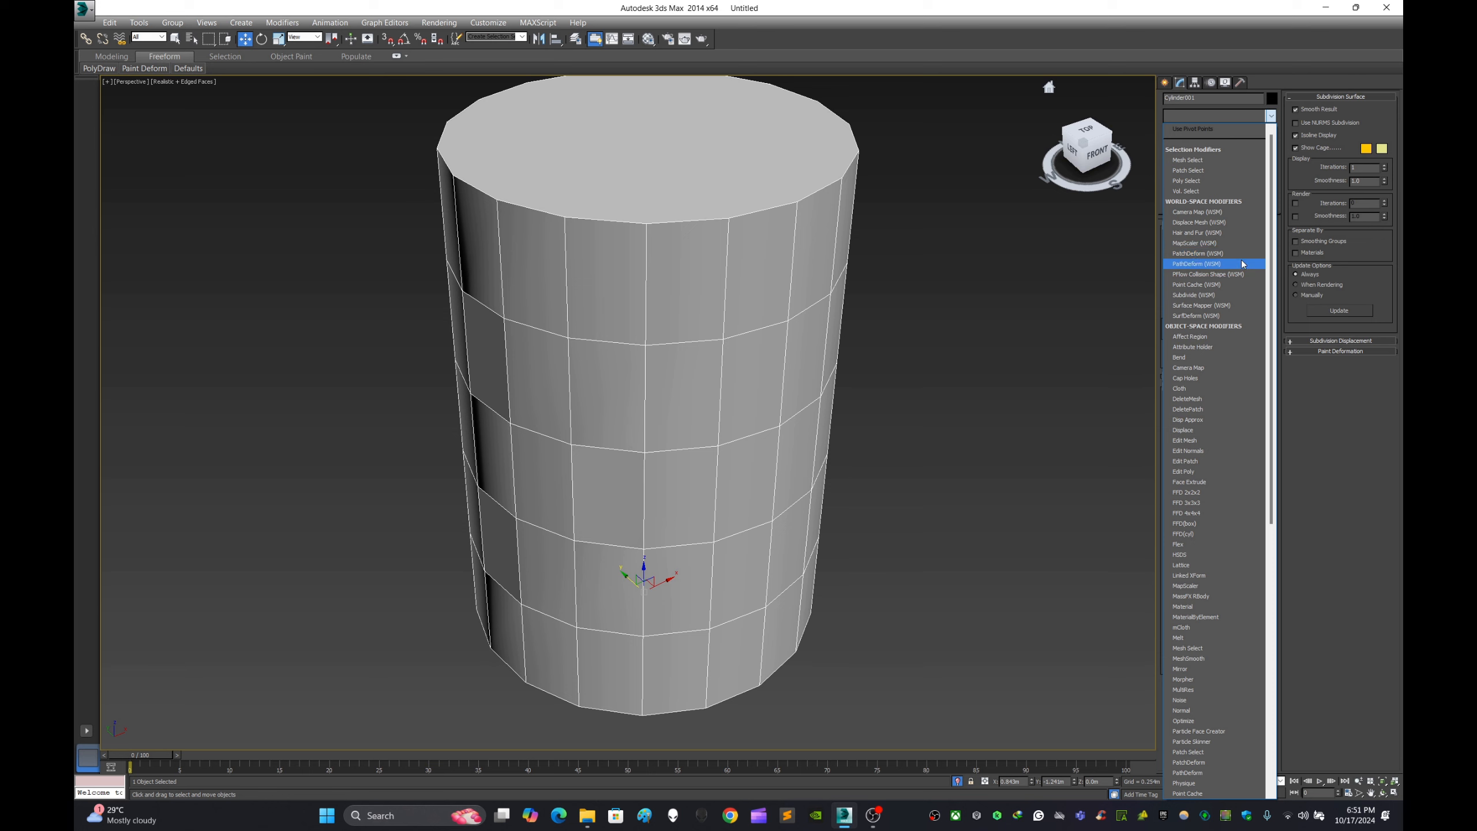
pyautogui.scroll(-15, 1242, 263)
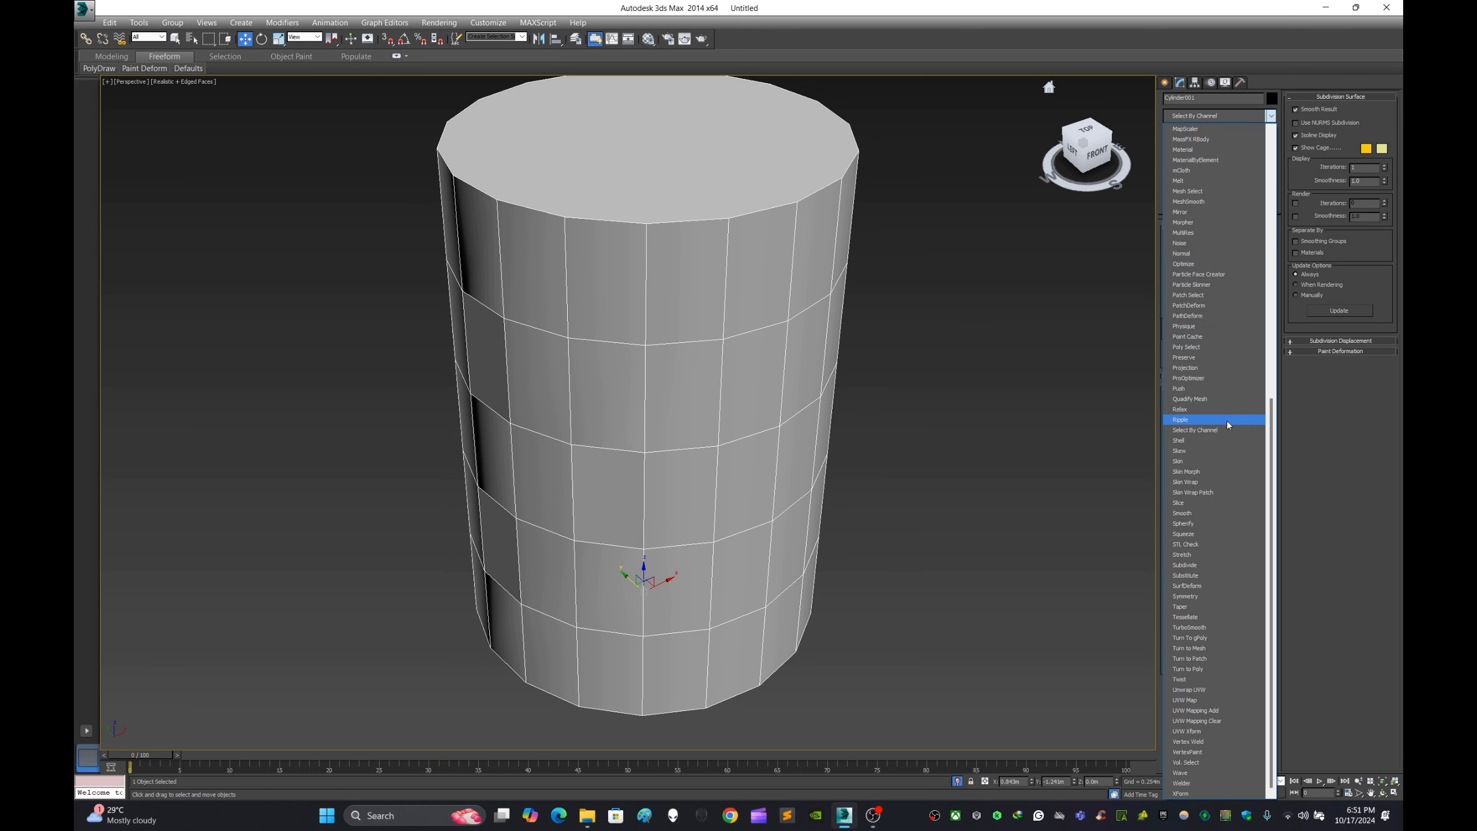
pyautogui.click(1219, 512)
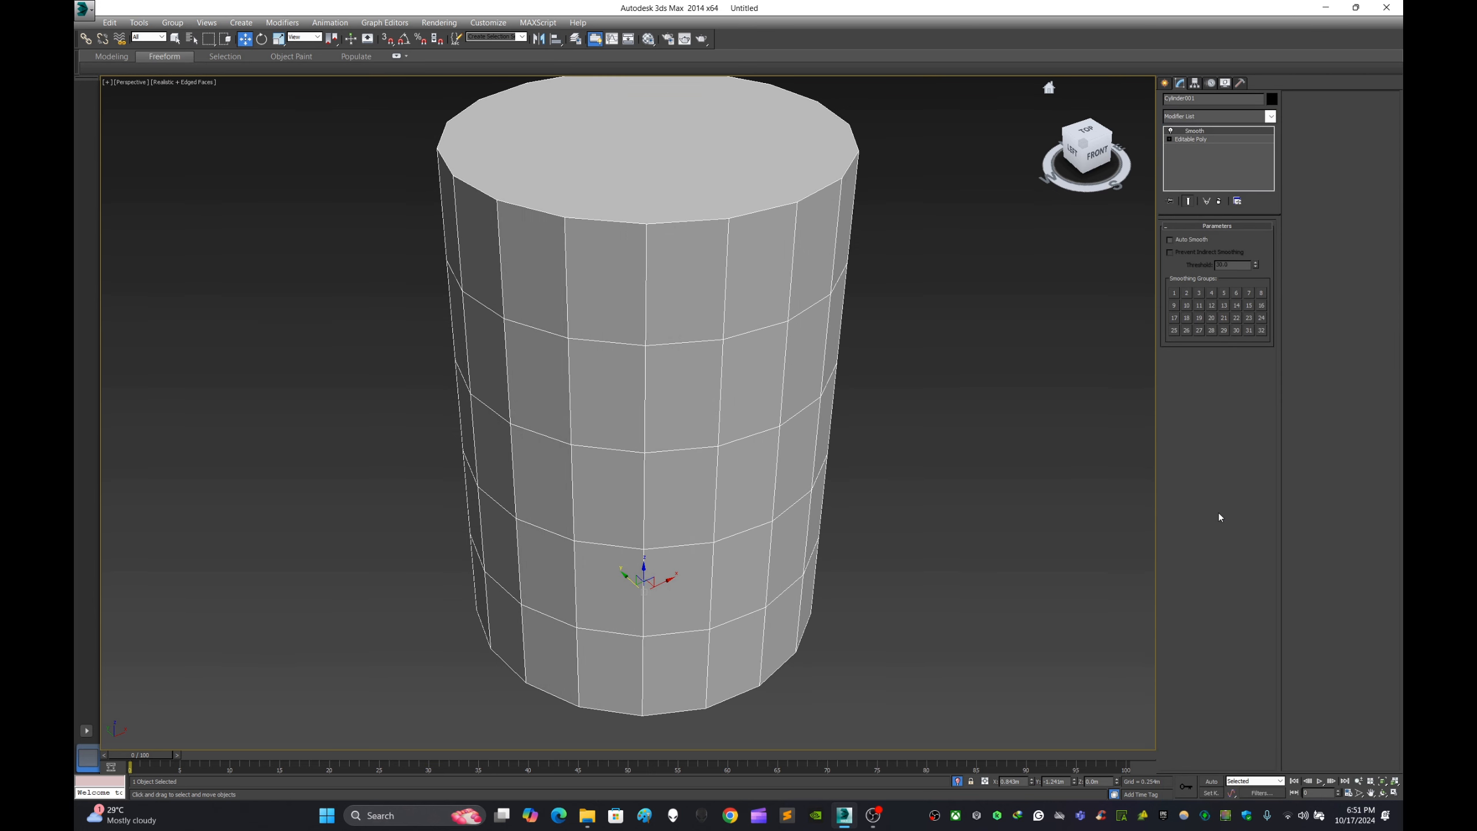
pyautogui.click(1170, 240)
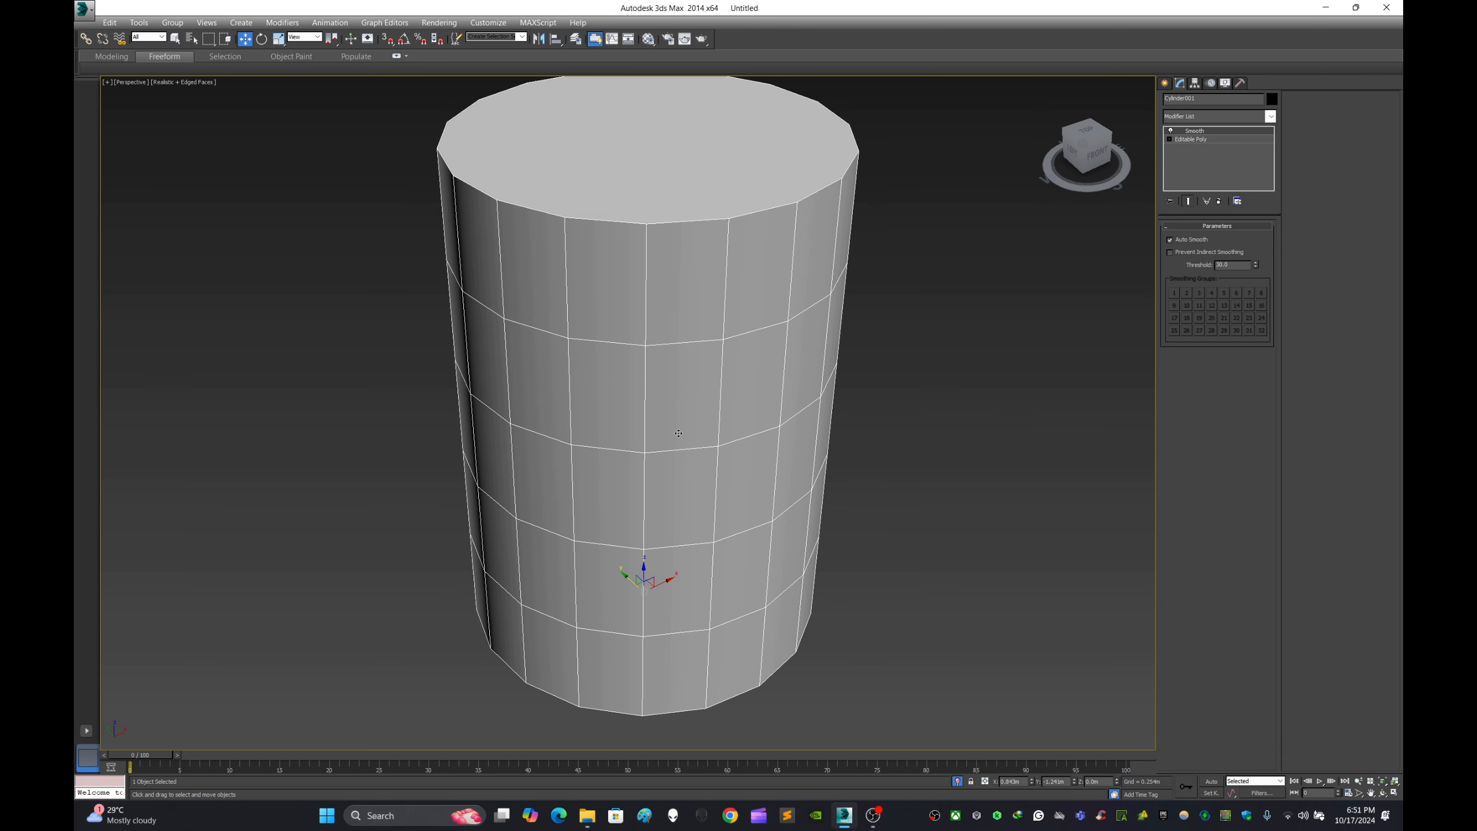
# - Convert the smoothed cylinder to an Editable Poly and check its surface from different angles
pyautogui.rightClick(723, 380)
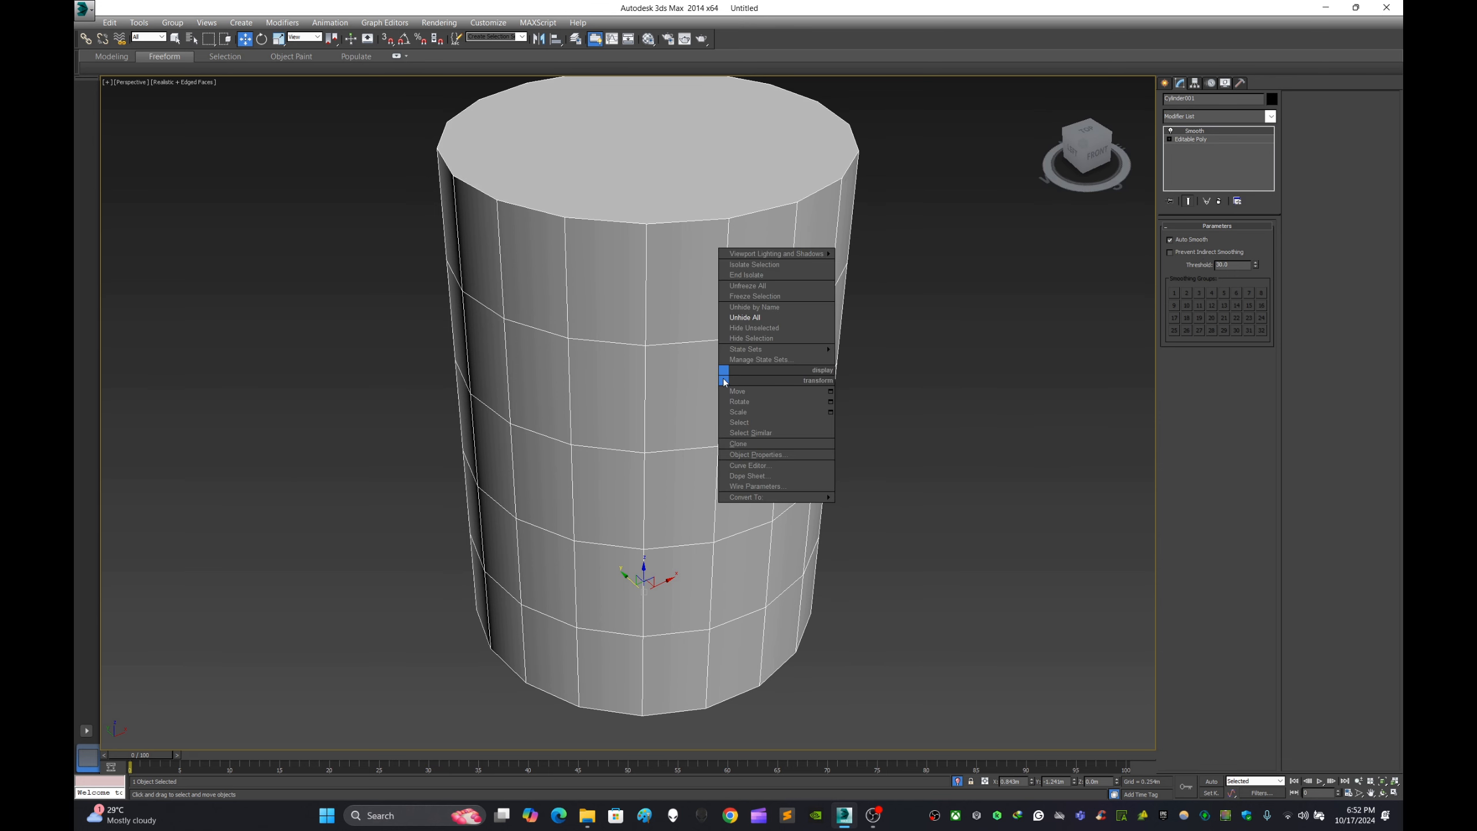
pyautogui.moveTo(773, 496)
pyautogui.click(850, 507)
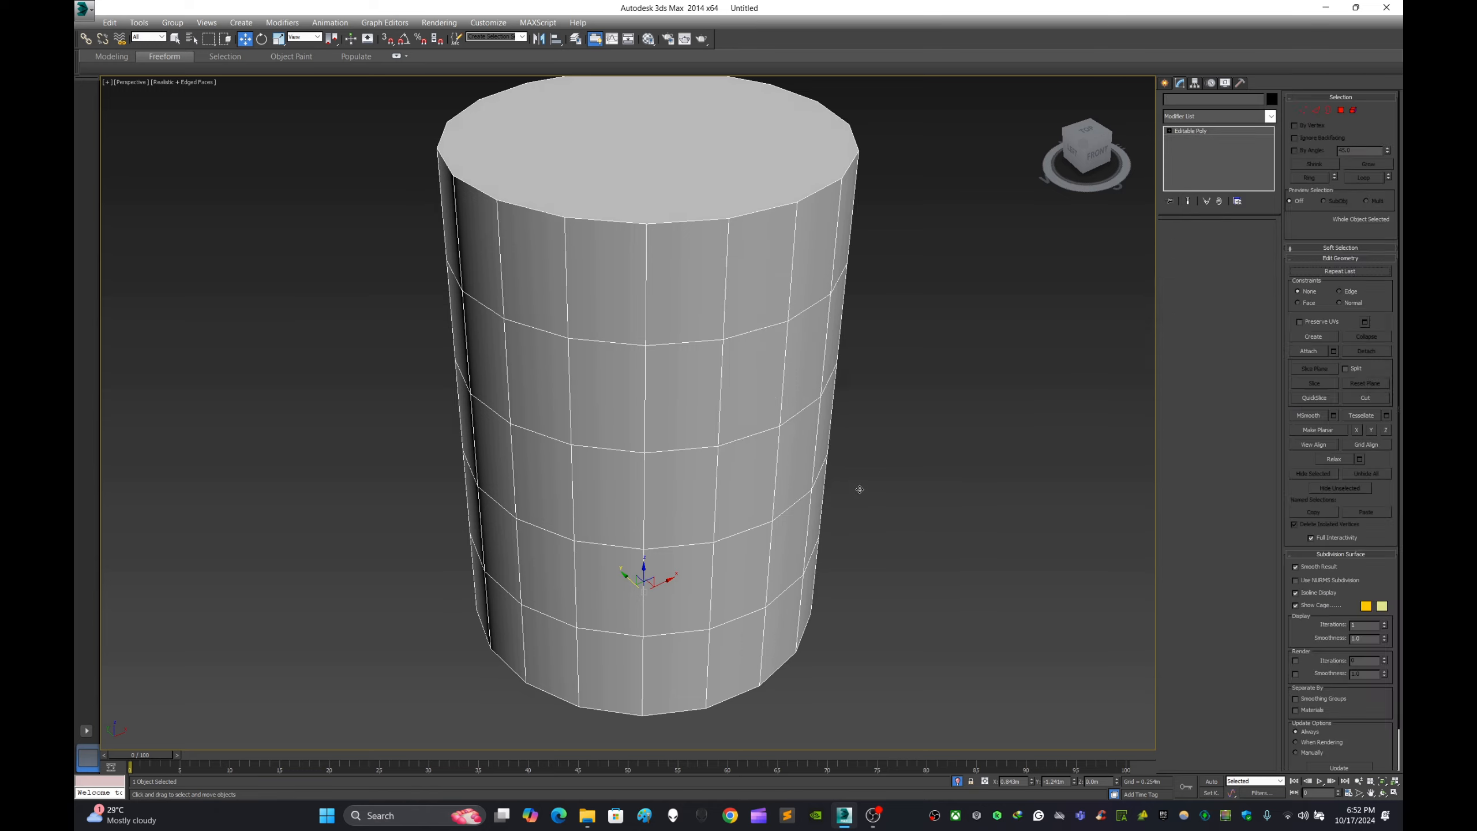
pyautogui.click(854, 422)
pyautogui.scroll(-3, 840, 417)
pyautogui.scroll(2, 832, 420)
pyautogui.keyDown('alt'); pyautogui.moveTo(832, 420); pyautogui.dragTo(734, 429, button='middle'); pyautogui.keyUp('alt')
pyautogui.click(734, 428)
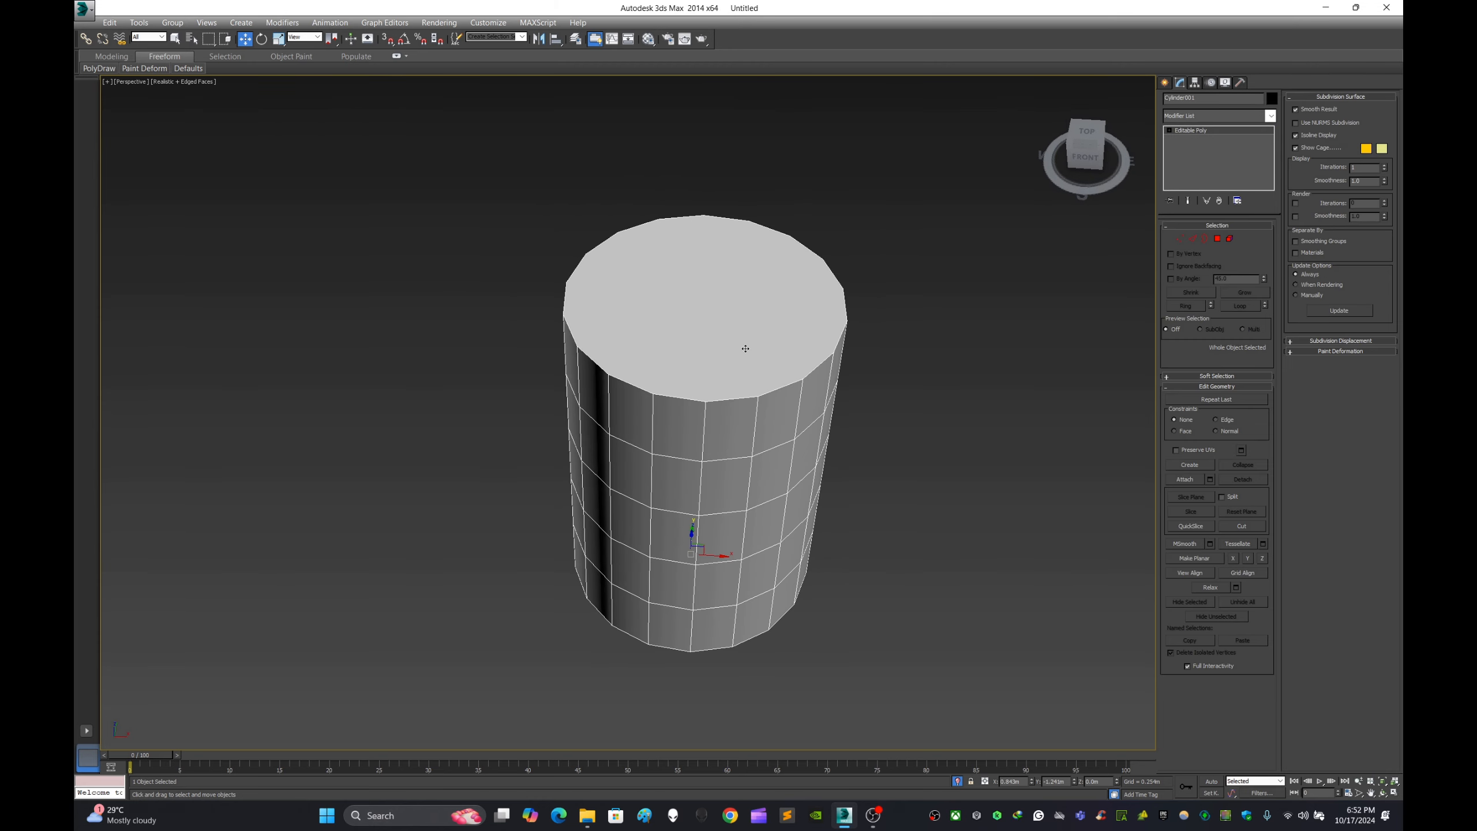
pyautogui.keyDown('alt'); pyautogui.moveTo(853, 362); pyautogui.dragTo(891, 356, button='middle'); pyautogui.keyUp('alt')
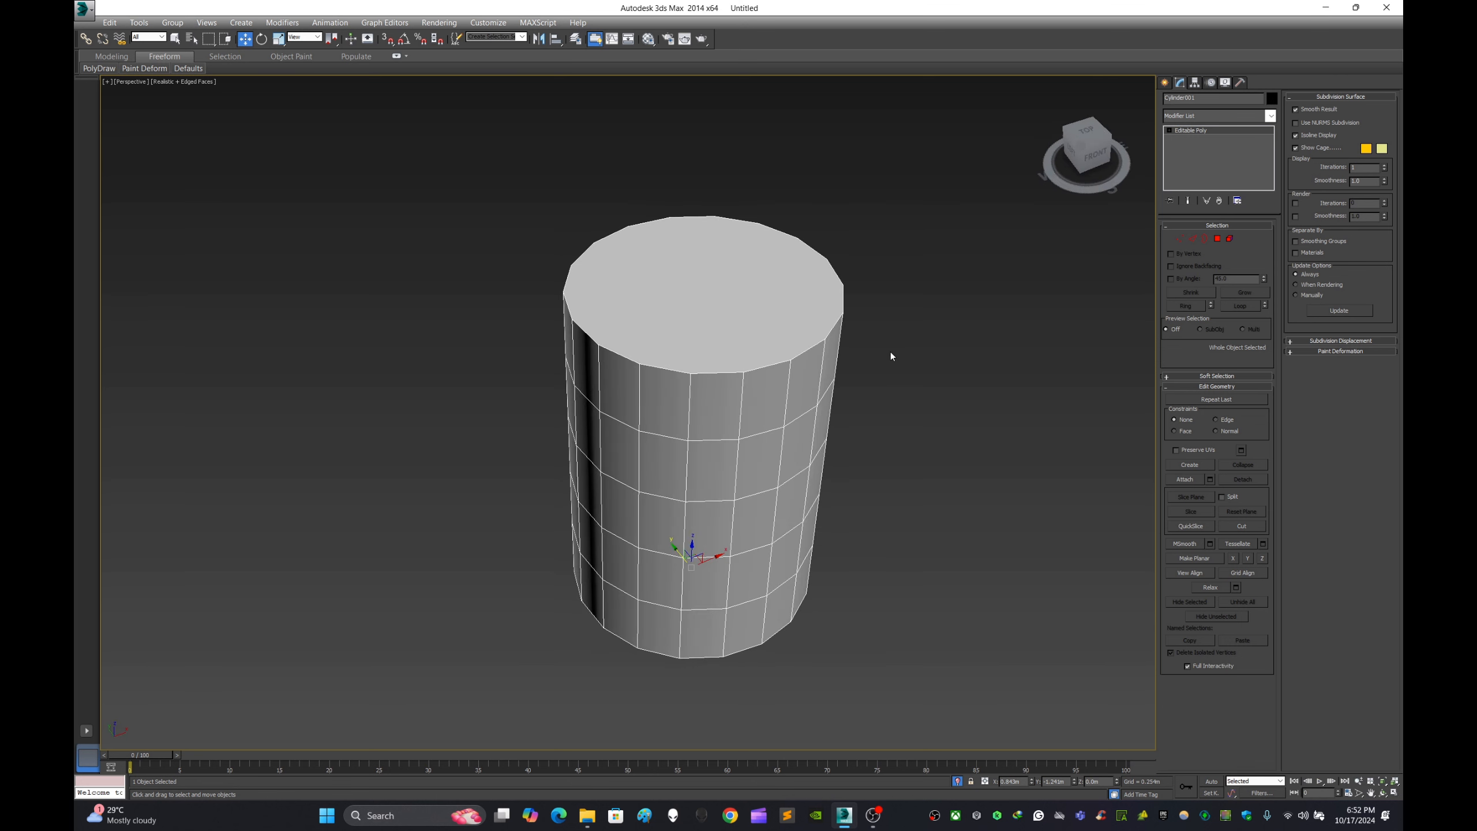
# - Deselect the cylinder and end isolation to show the box and cylinder together
pyautogui.click(890, 356)
pyautogui.rightClick(921, 361)
pyautogui.click(965, 301)
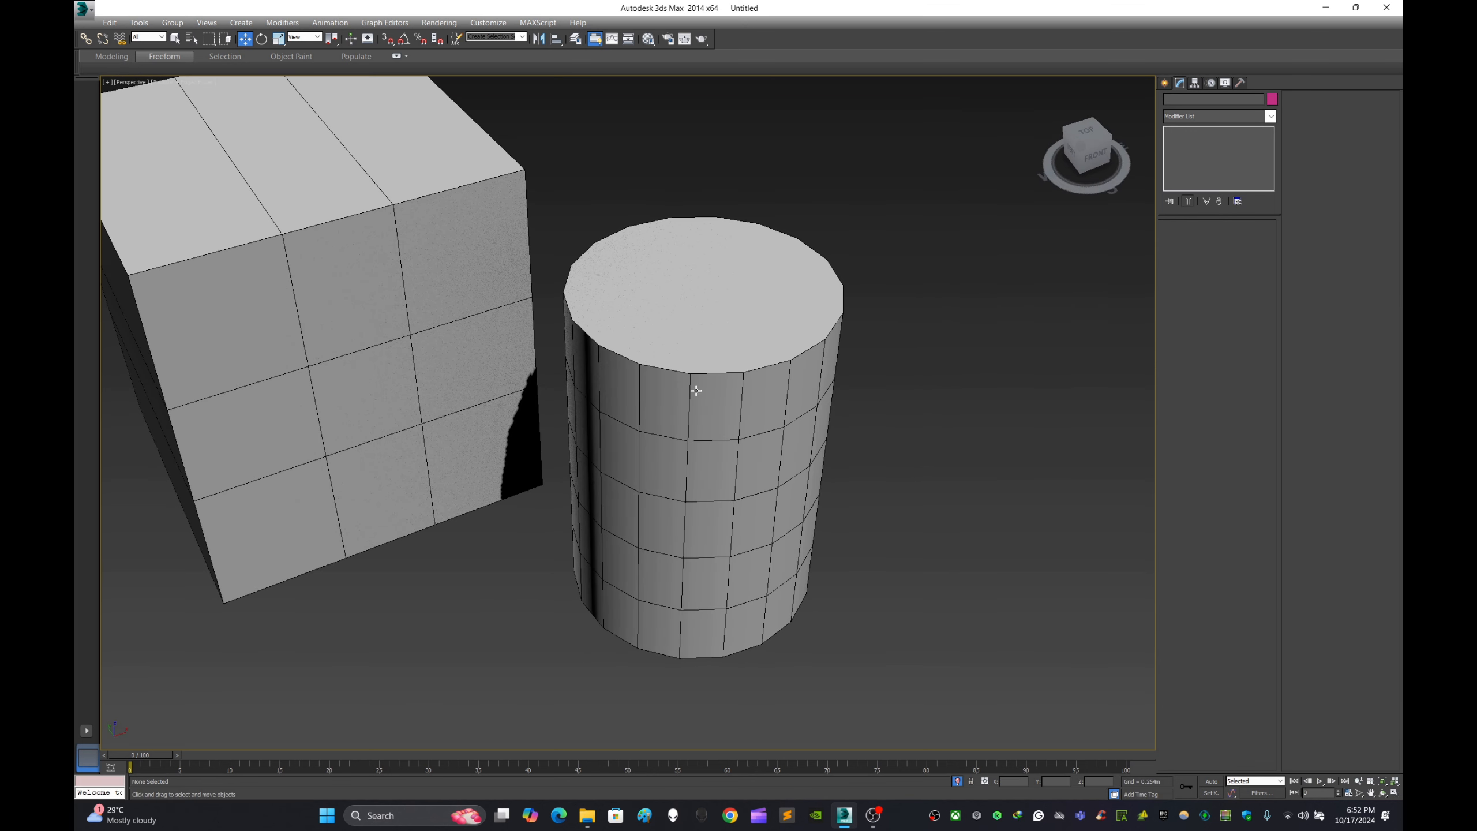
pyautogui.scroll(-7, 696, 392)
pyautogui.scroll(5, 615, 410)
pyautogui.moveTo(780, 365); pyautogui.dragTo(669, 444, button='middle')
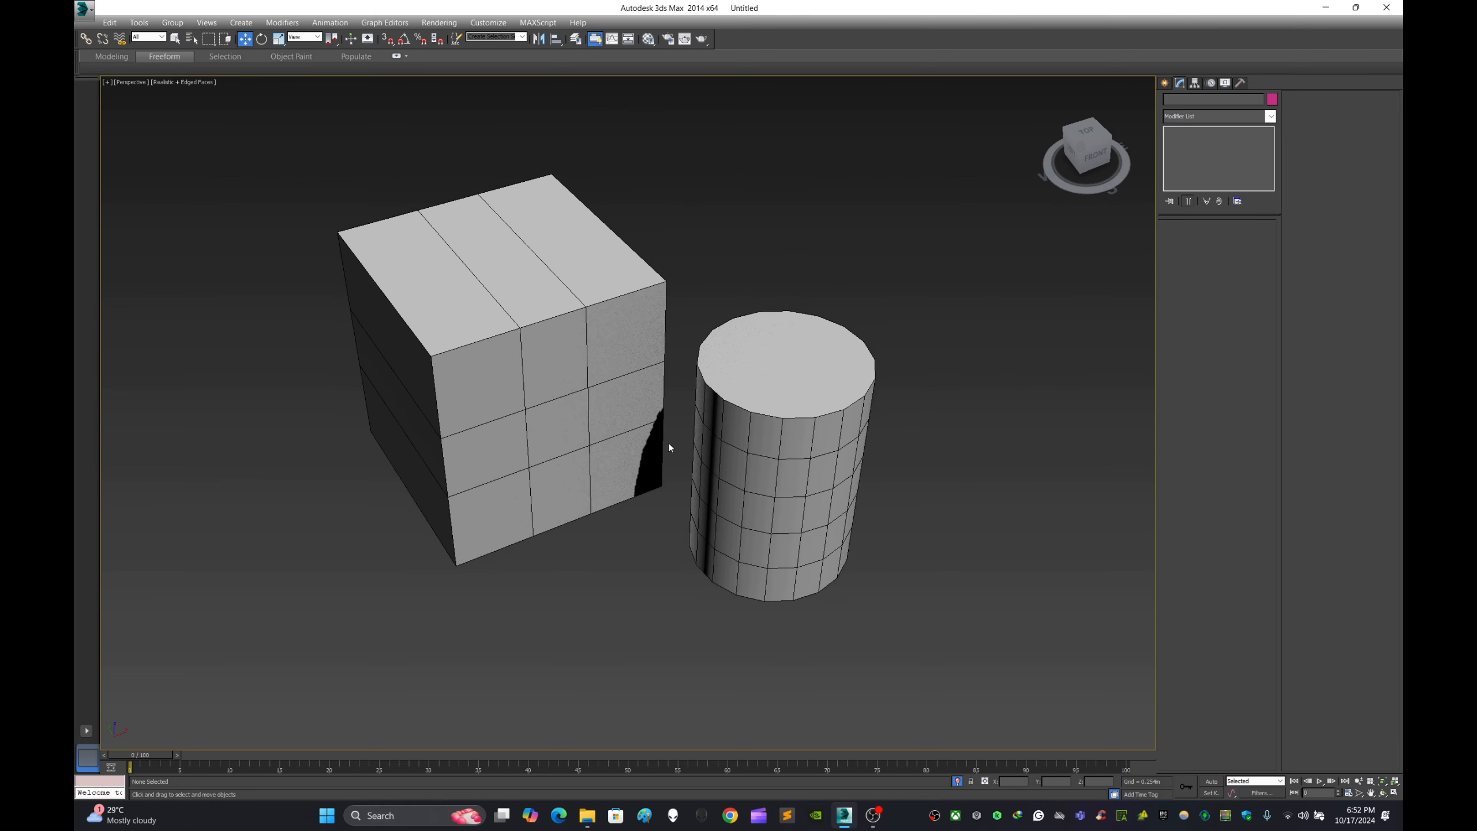
# - Select the cylinder and enter its Border sub-object level, then switch to Polygon level
pyautogui.click(767, 505)
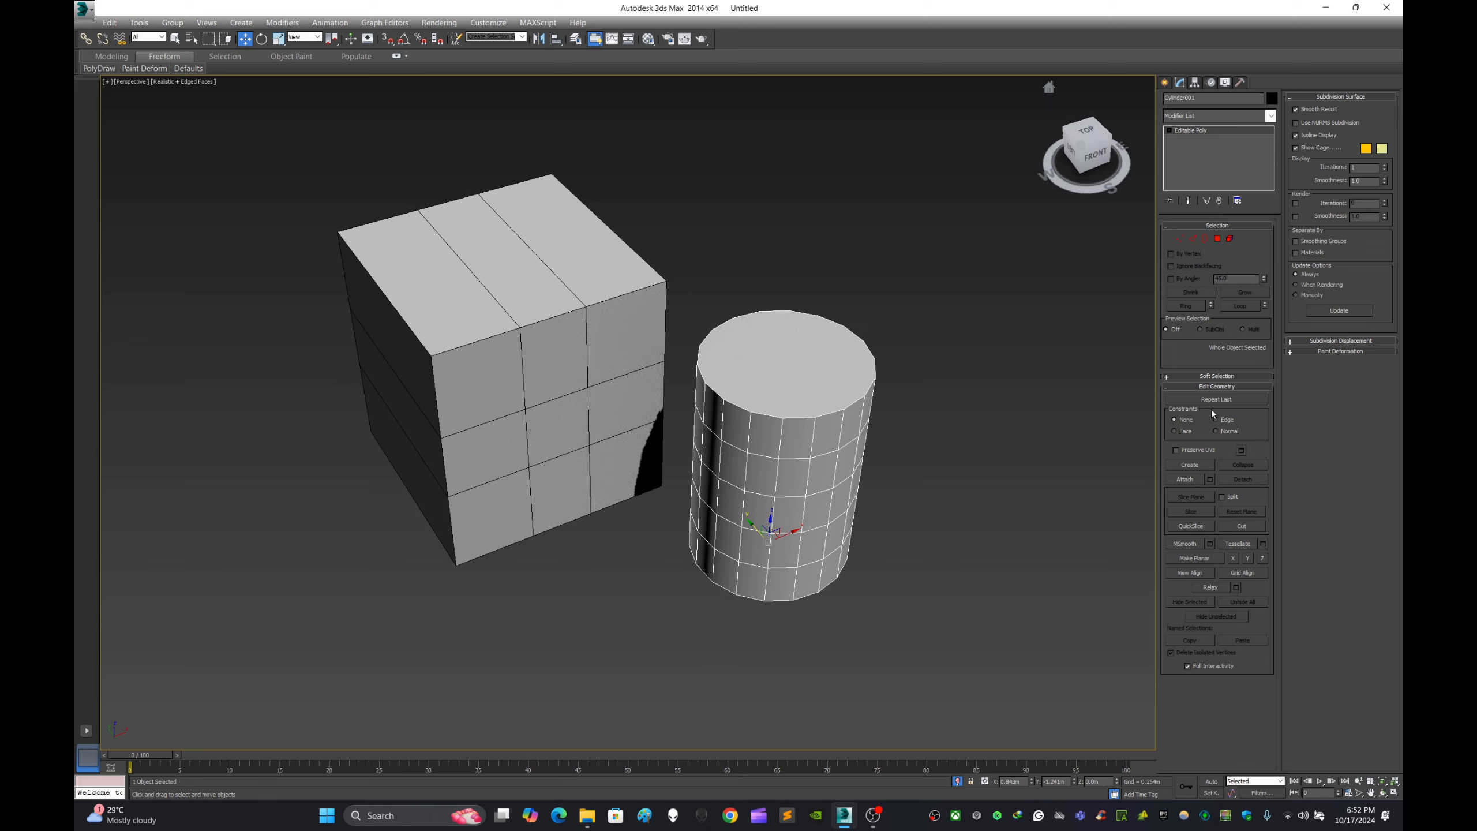
pyautogui.click(1207, 240)
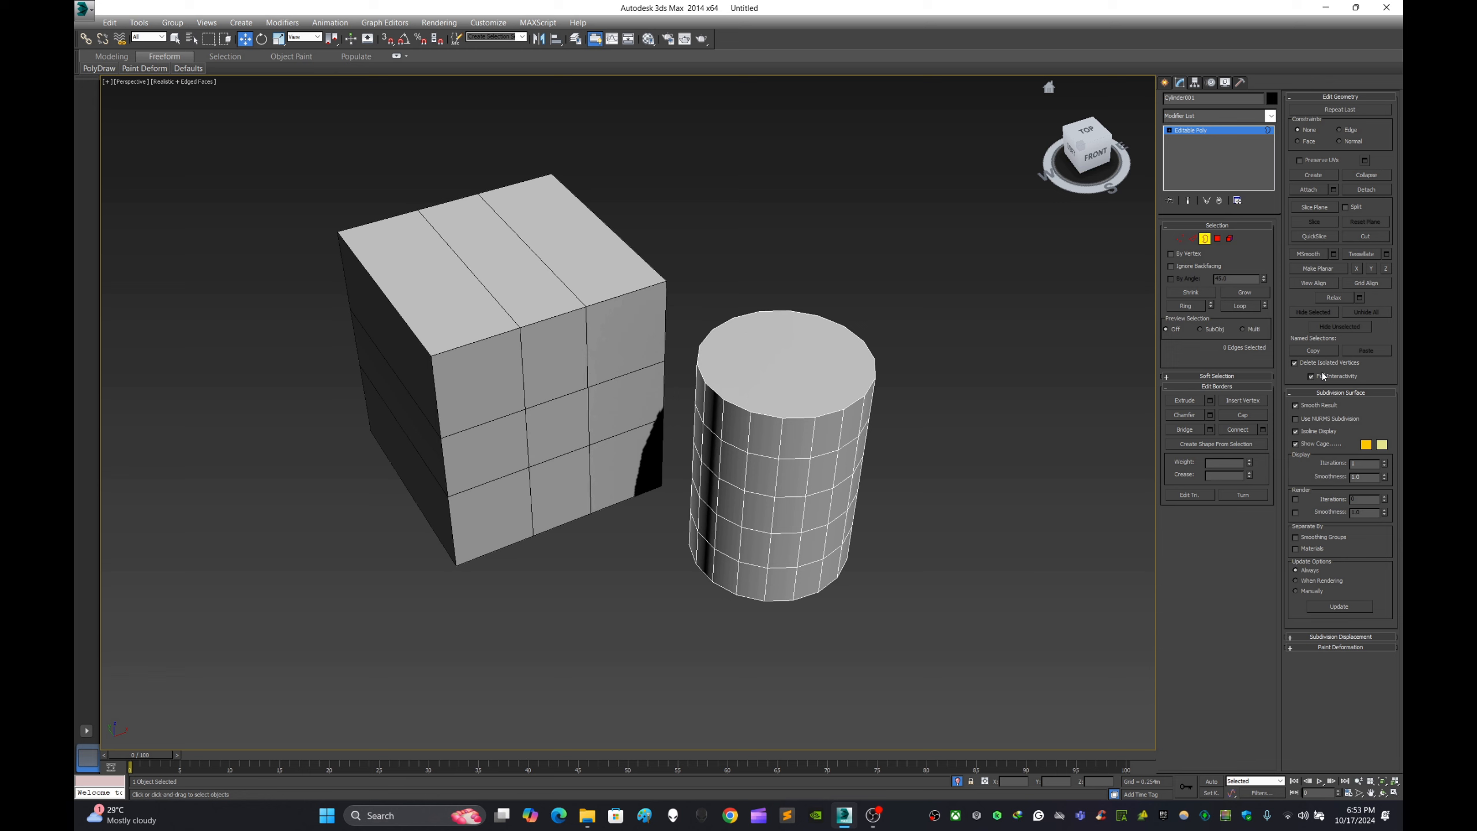
pyautogui.click(1216, 239)
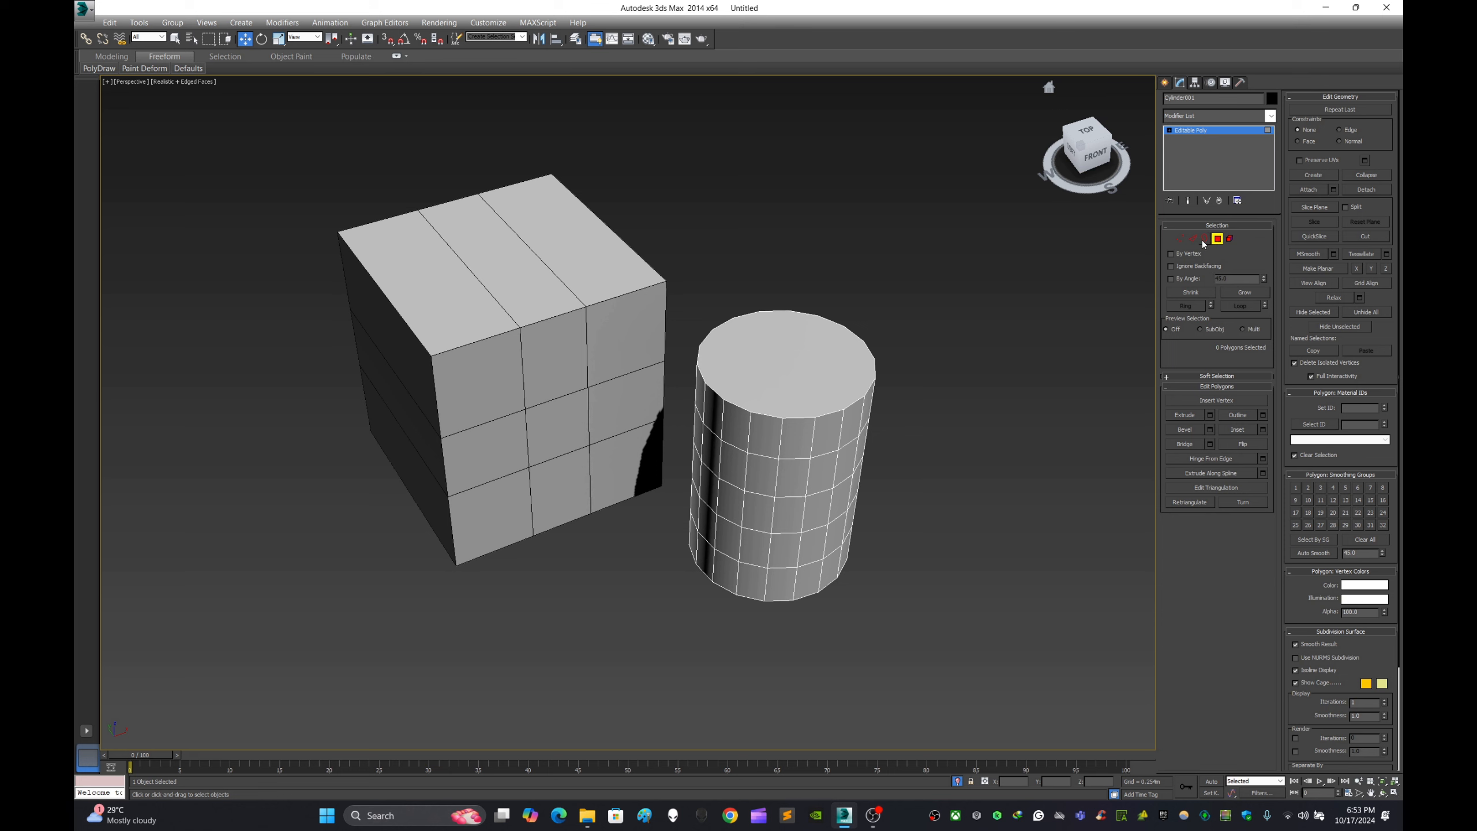
# - Switch the cylinder between its Border and Polygon levels, and exit sub-object editing with the cylinder deselected
pyautogui.click(1203, 239)
pyautogui.click(1217, 239)
pyautogui.click(1204, 239)
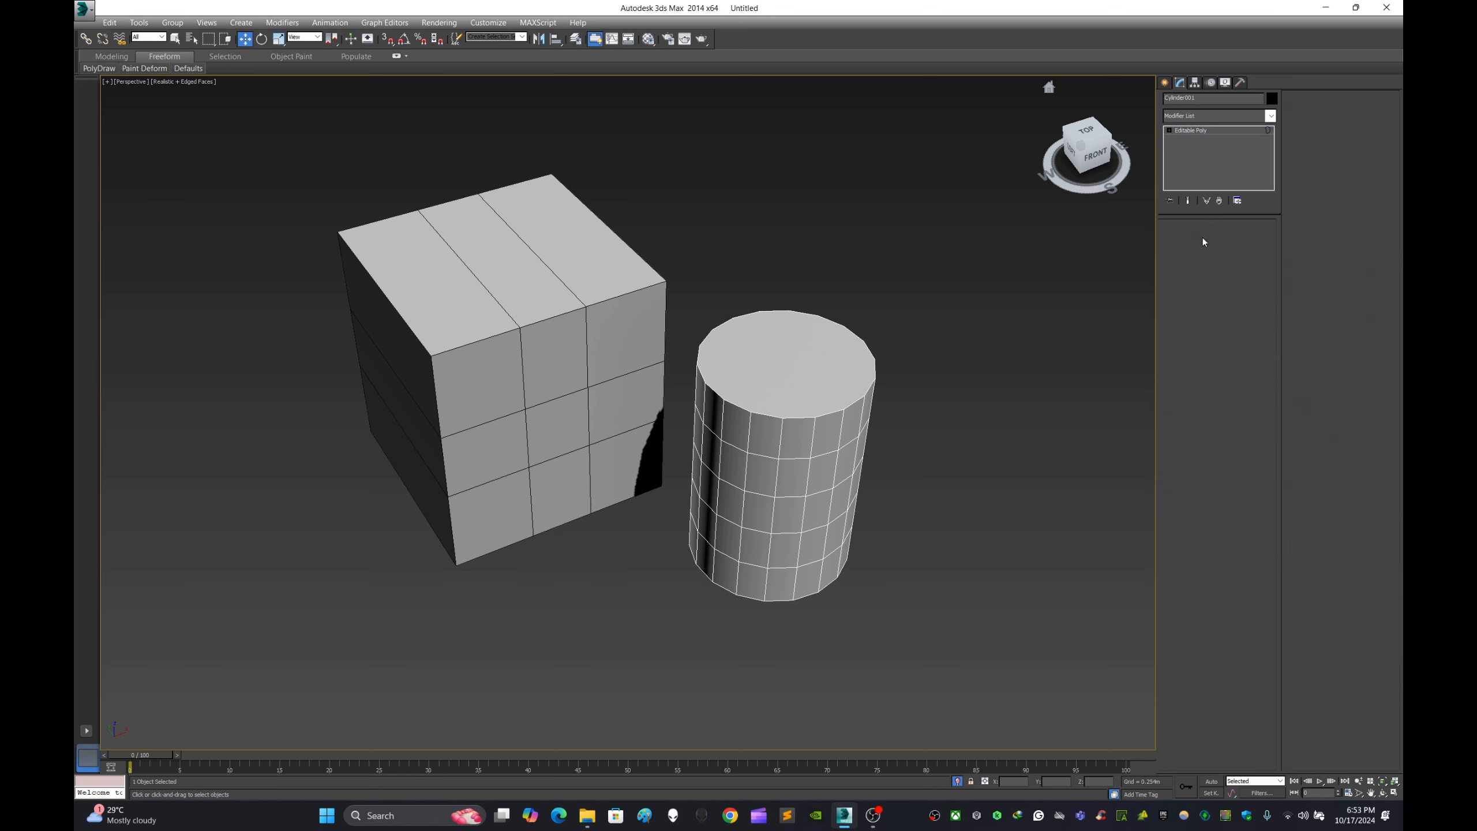
pyautogui.click(1218, 239)
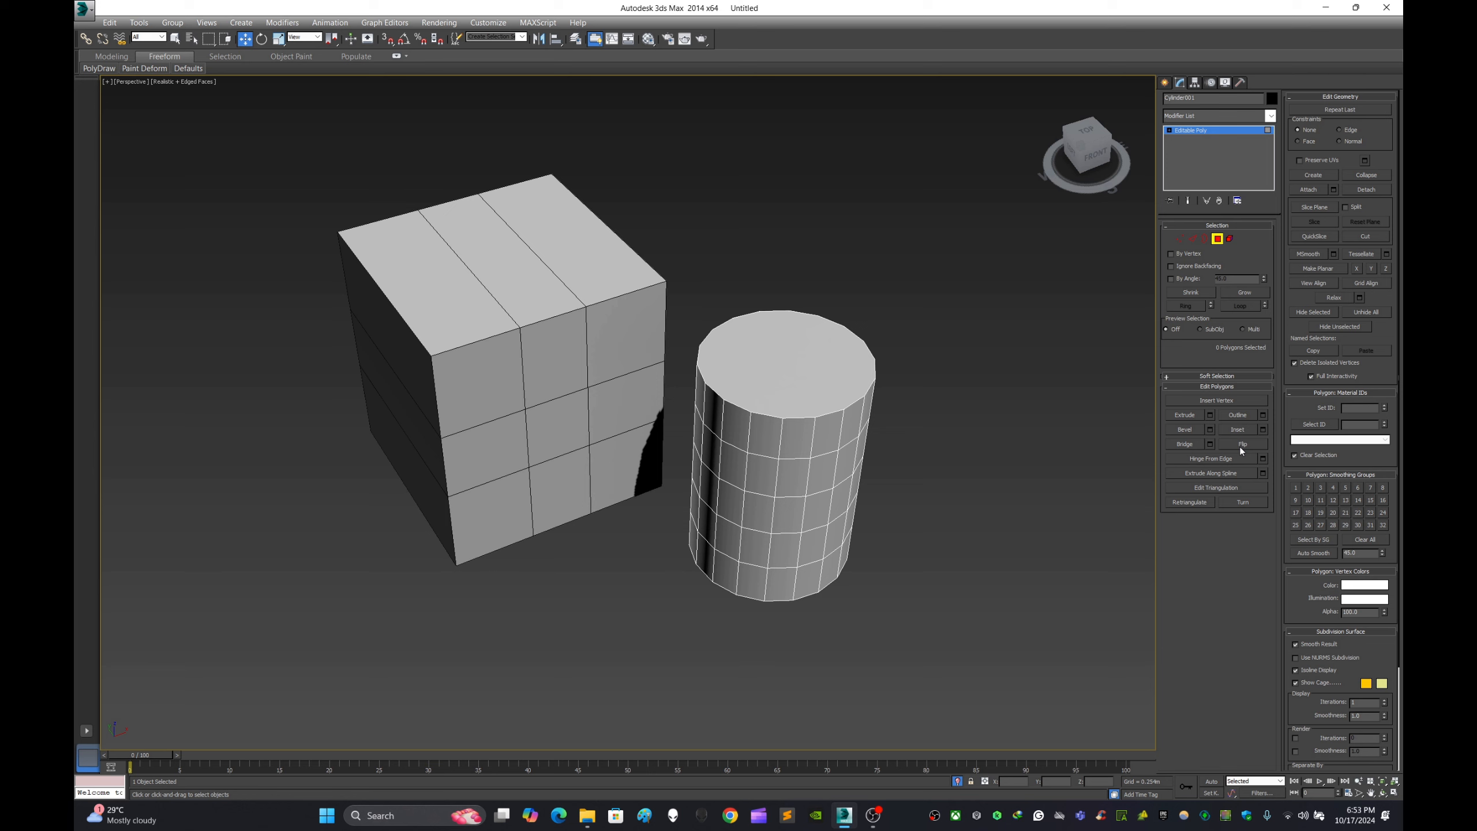
pyautogui.click(1164, 82)
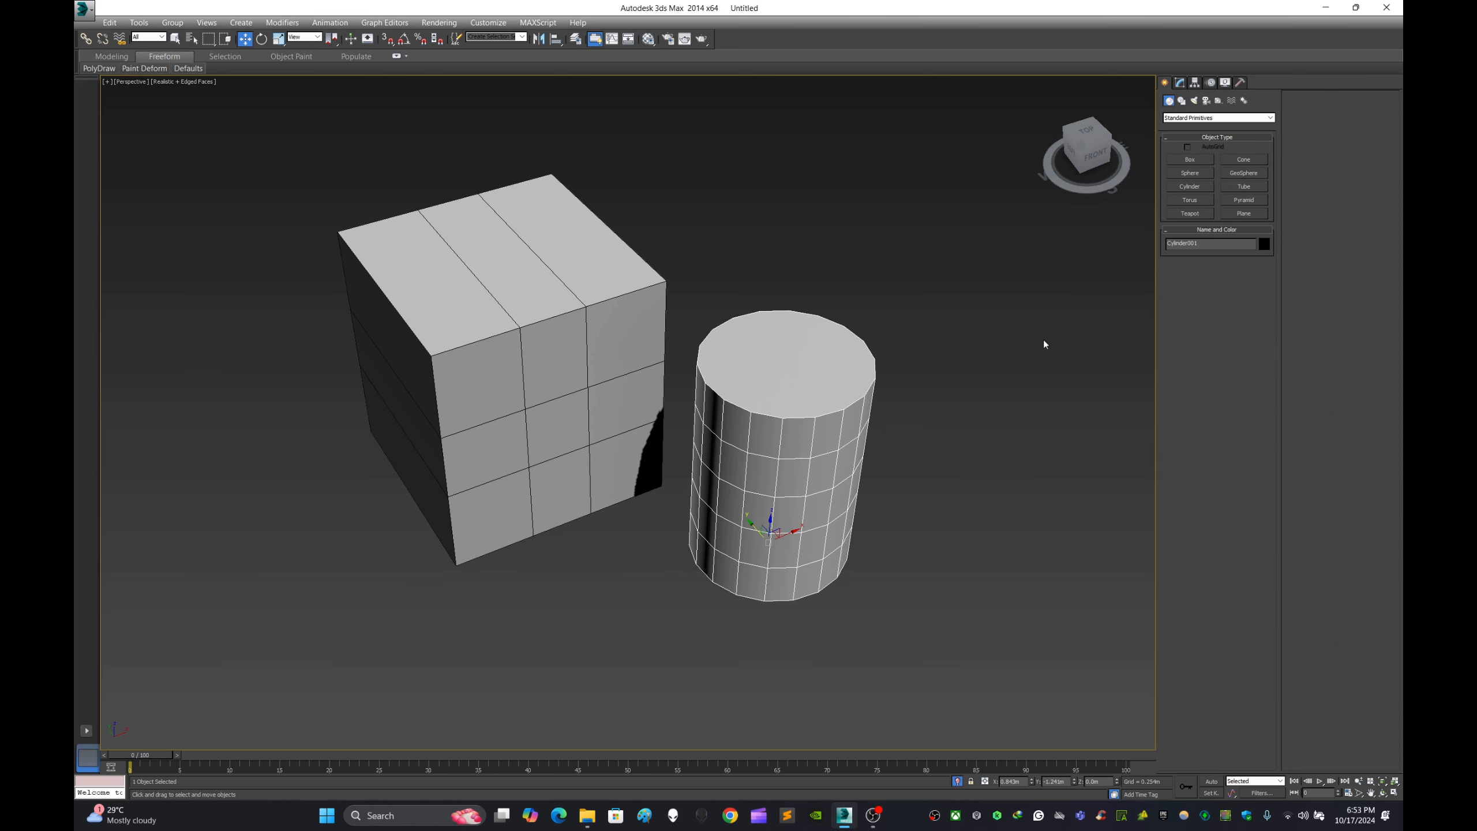
pyautogui.click(1000, 384)
# - Select the cylinder and duplicate it as an independent Copy placed beside the original
pyautogui.scroll(3, 1010, 370)
pyautogui.scroll(-4, 813, 431)
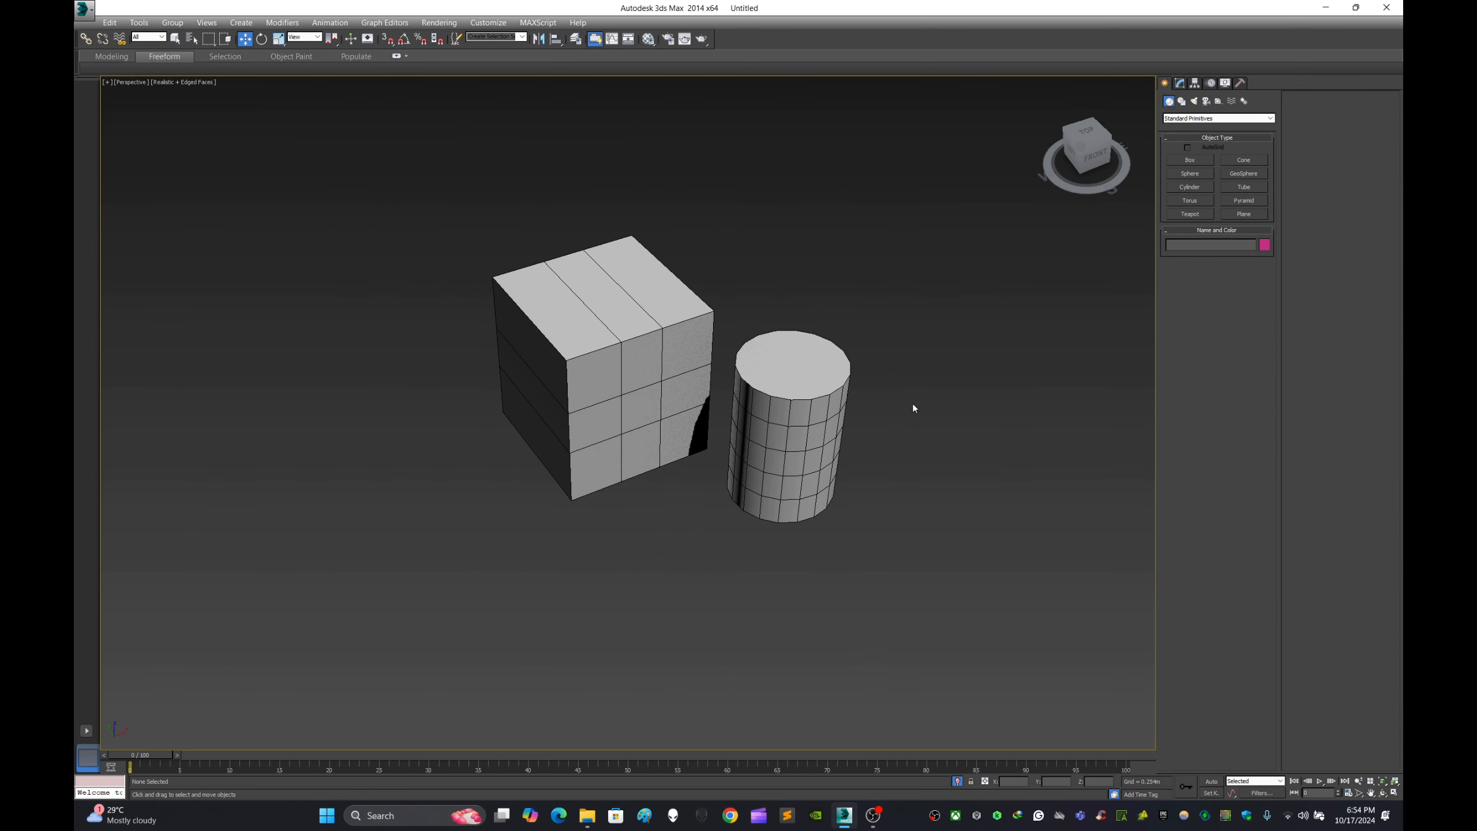
pyautogui.moveTo(912, 405); pyautogui.dragTo(877, 376, button='middle')
pyautogui.scroll(4, 773, 407)
pyautogui.click(773, 407)
pyautogui.scroll(-2, 893, 425)
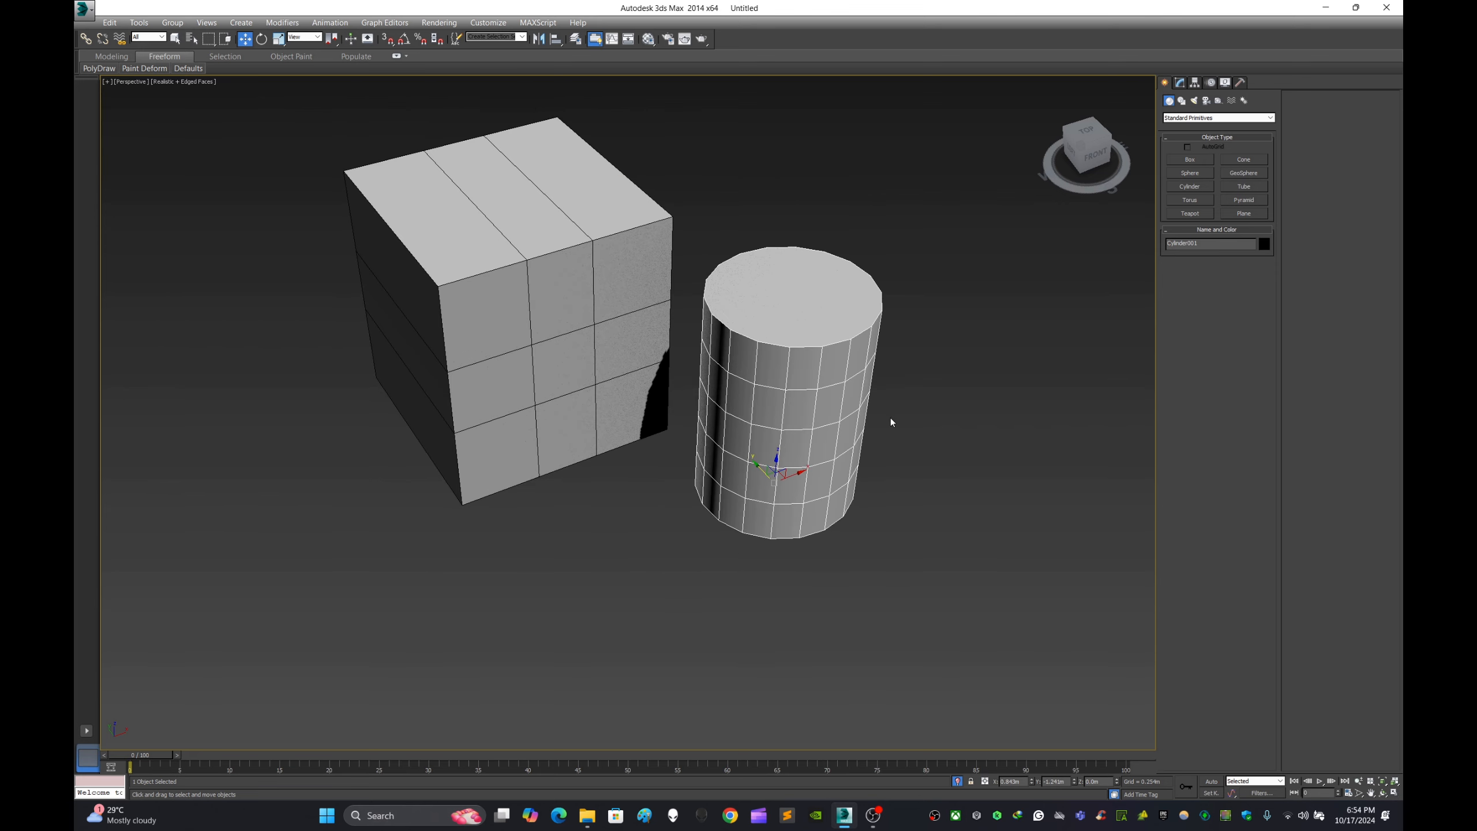
pyautogui.keyDown('alt'); pyautogui.moveTo(891, 417); pyautogui.dragTo(939, 427, button='middle'); pyautogui.keyUp('alt')
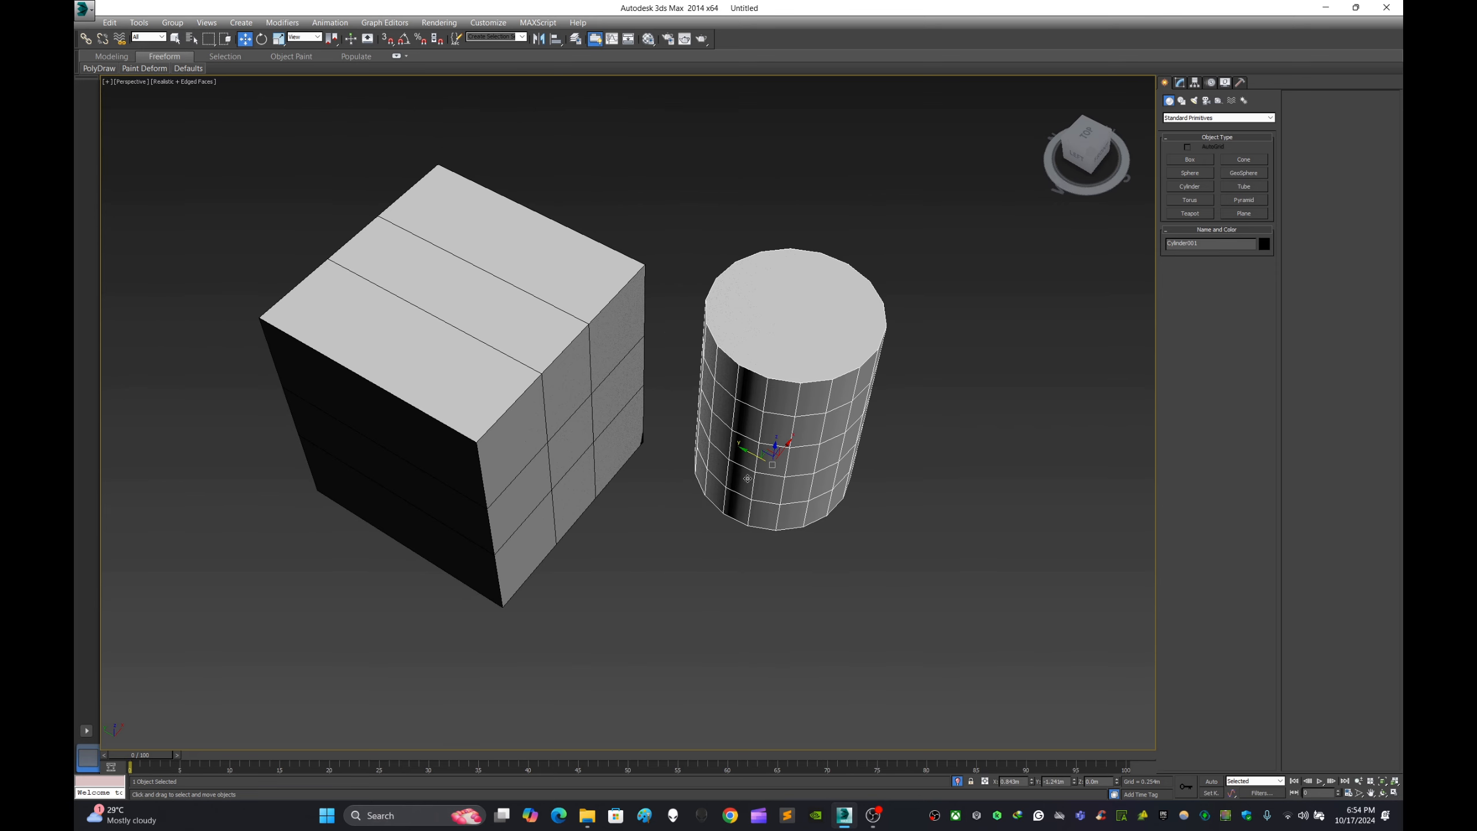
pyautogui.moveTo(753, 459)
pyautogui.keyDown('shift'); pyautogui.mouseDown()
pyautogui.moveTo(977, 558)
pyautogui.moveTo(1015, 600)
pyautogui.moveTo(998, 592)
pyautogui.mouseUp(); pyautogui.keyUp('shift')
pyautogui.click(742, 459)
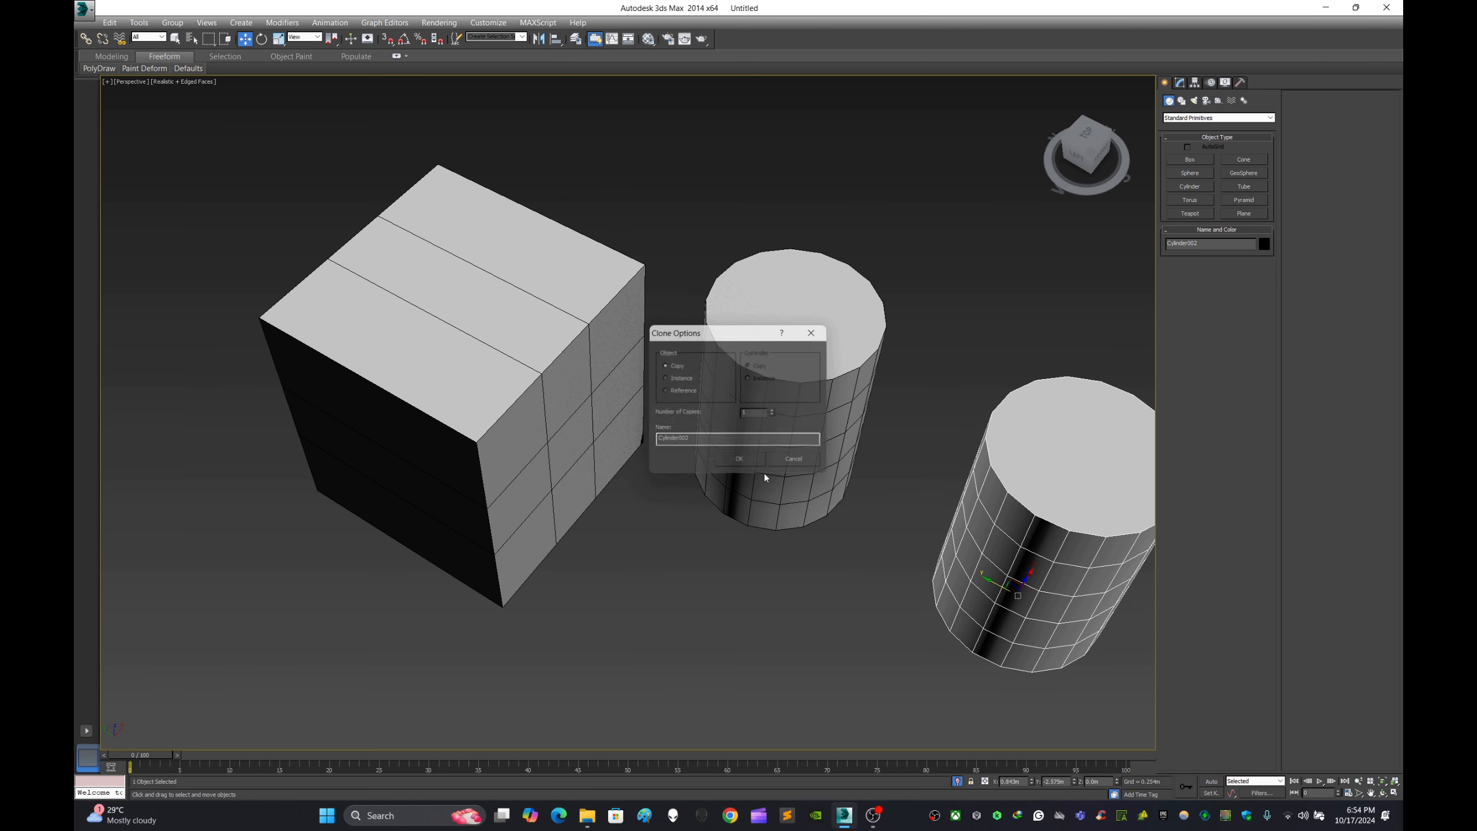
# - Select both the original cylinder and its copy, and delete them from the scene
pyautogui.click(913, 541)
pyautogui.hotkey('ctrl', 'x')
pyautogui.hotkey('ctrl', 'x')
pyautogui.click(964, 564)
pyautogui.keyDown('ctrl'); pyautogui.click(827, 440); pyautogui.keyUp('ctrl')
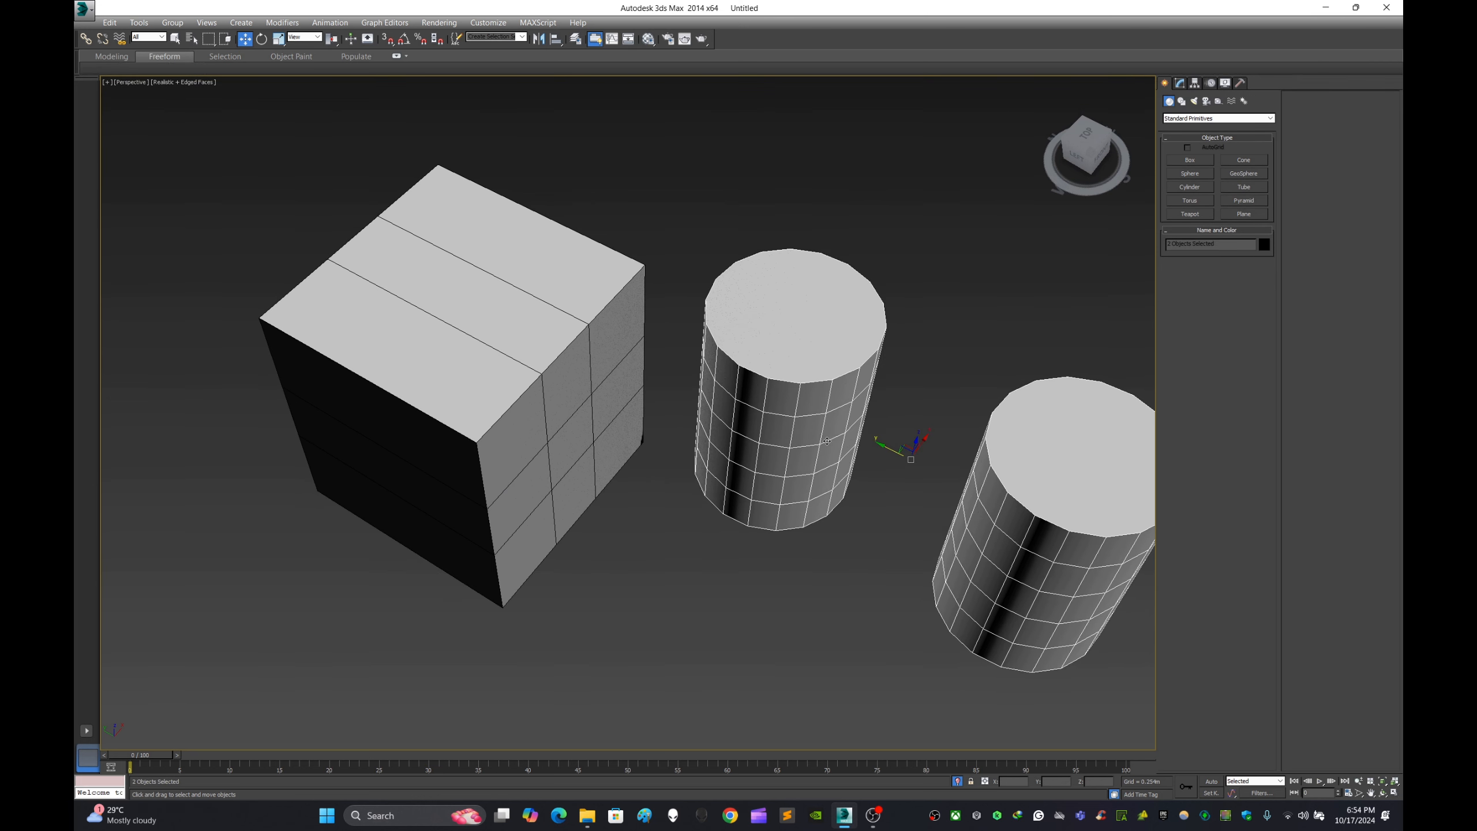
pyautogui.click(826, 641)
# - Select the box and duplicate it once as an independent Copy placed beside the original
pyautogui.click(616, 426)
pyautogui.press('z')
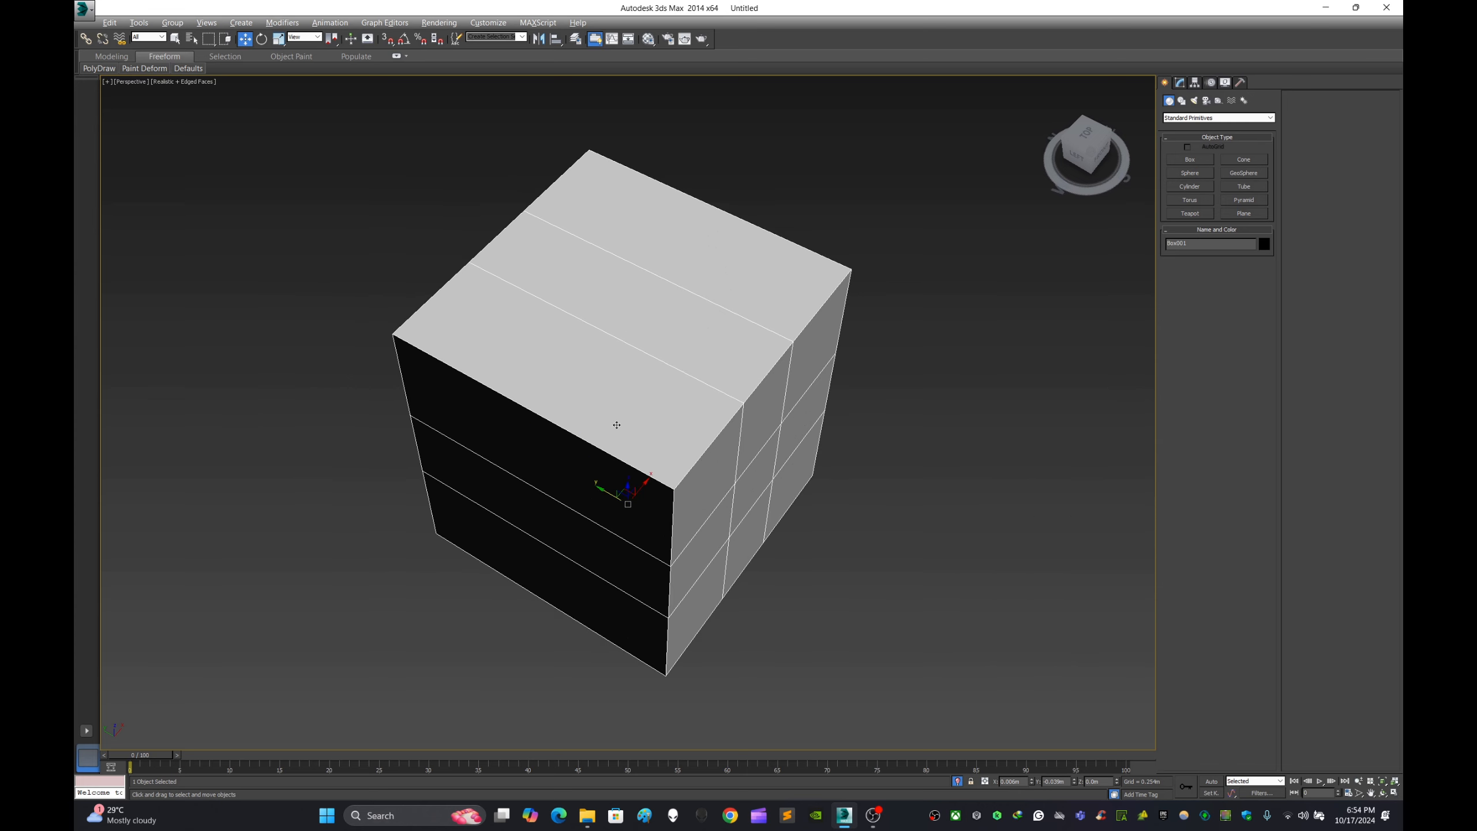
pyautogui.moveTo(877, 473); pyautogui.dragTo(893, 415, button='middle')
pyautogui.scroll(-4, 872, 425)
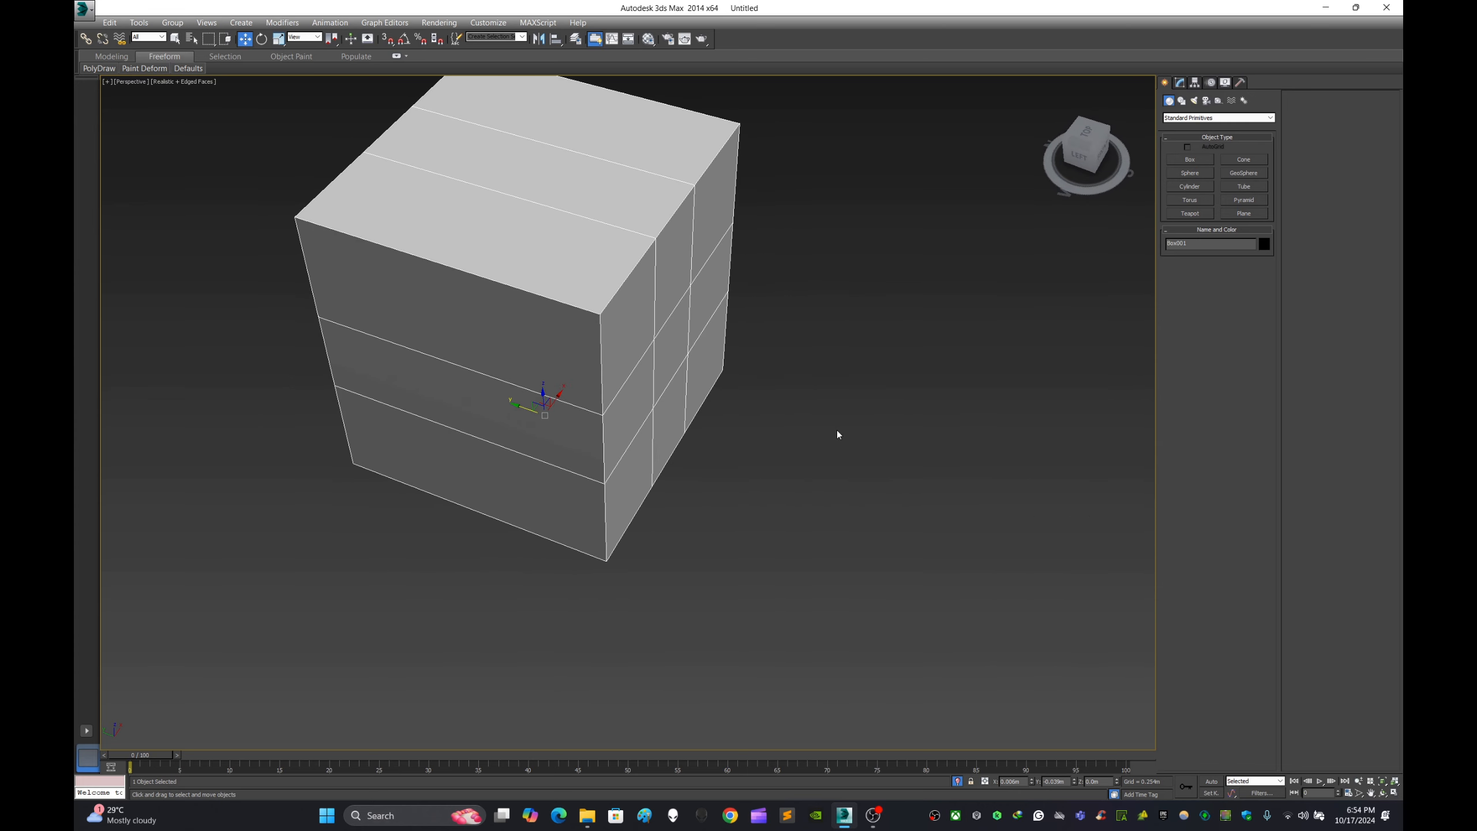
pyautogui.moveTo(561, 438)
pyautogui.keyDown('shift'); pyautogui.mouseDown()
pyautogui.moveTo(855, 536)
pyautogui.moveTo(880, 567)
pyautogui.mouseUp(); pyautogui.keyUp('shift')
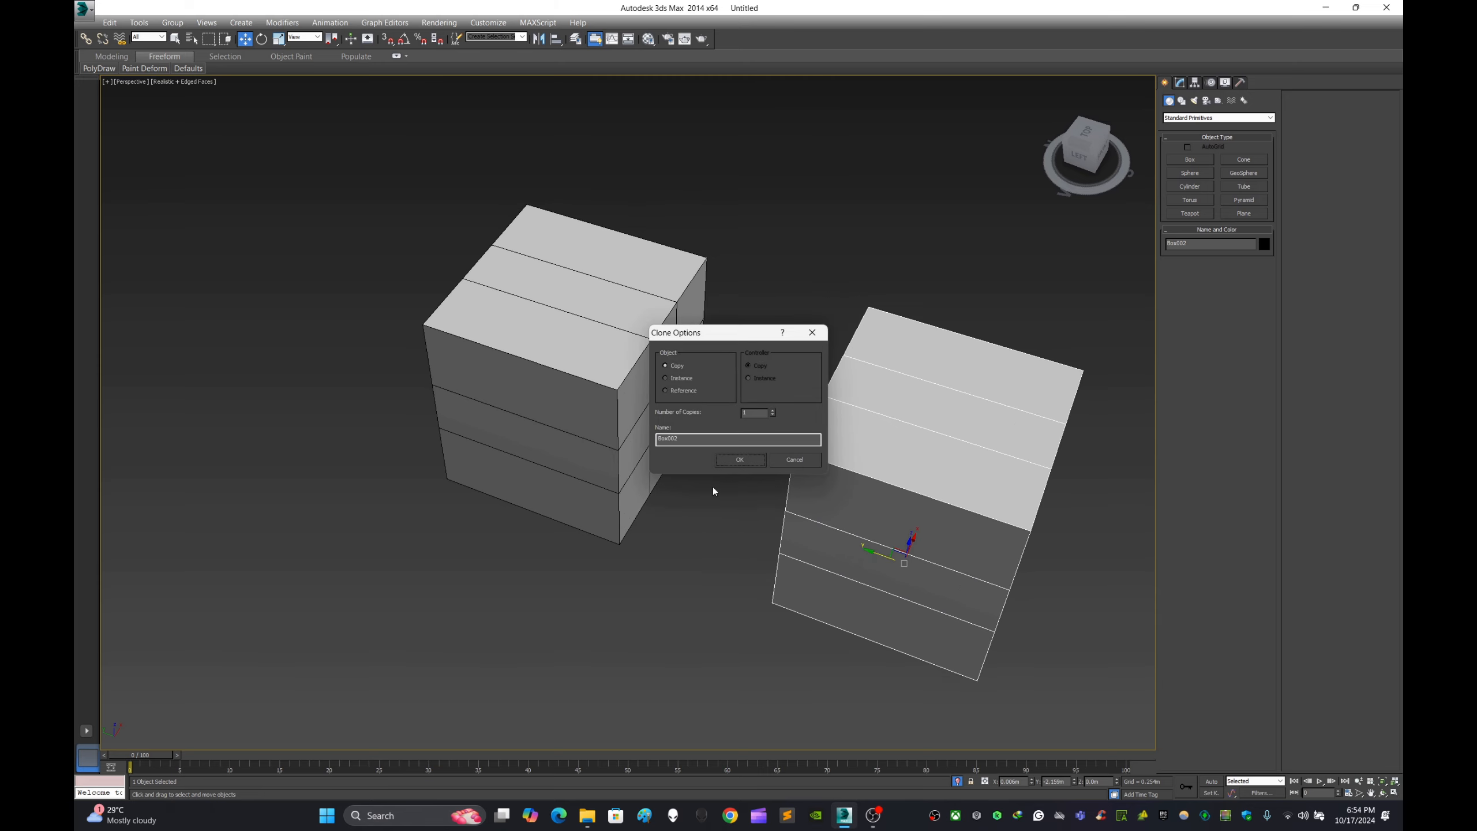
pyautogui.click(739, 461)
# - Select the original box and move it farther away from its copy along the Y axis
pyautogui.moveTo(890, 465)
pyautogui.keyDown('alt'); pyautogui.mouseDown(button='middle')
pyautogui.moveTo(725, 439)
pyautogui.moveTo(714, 460)
pyautogui.mouseUp(button='middle'); pyautogui.keyUp('alt')
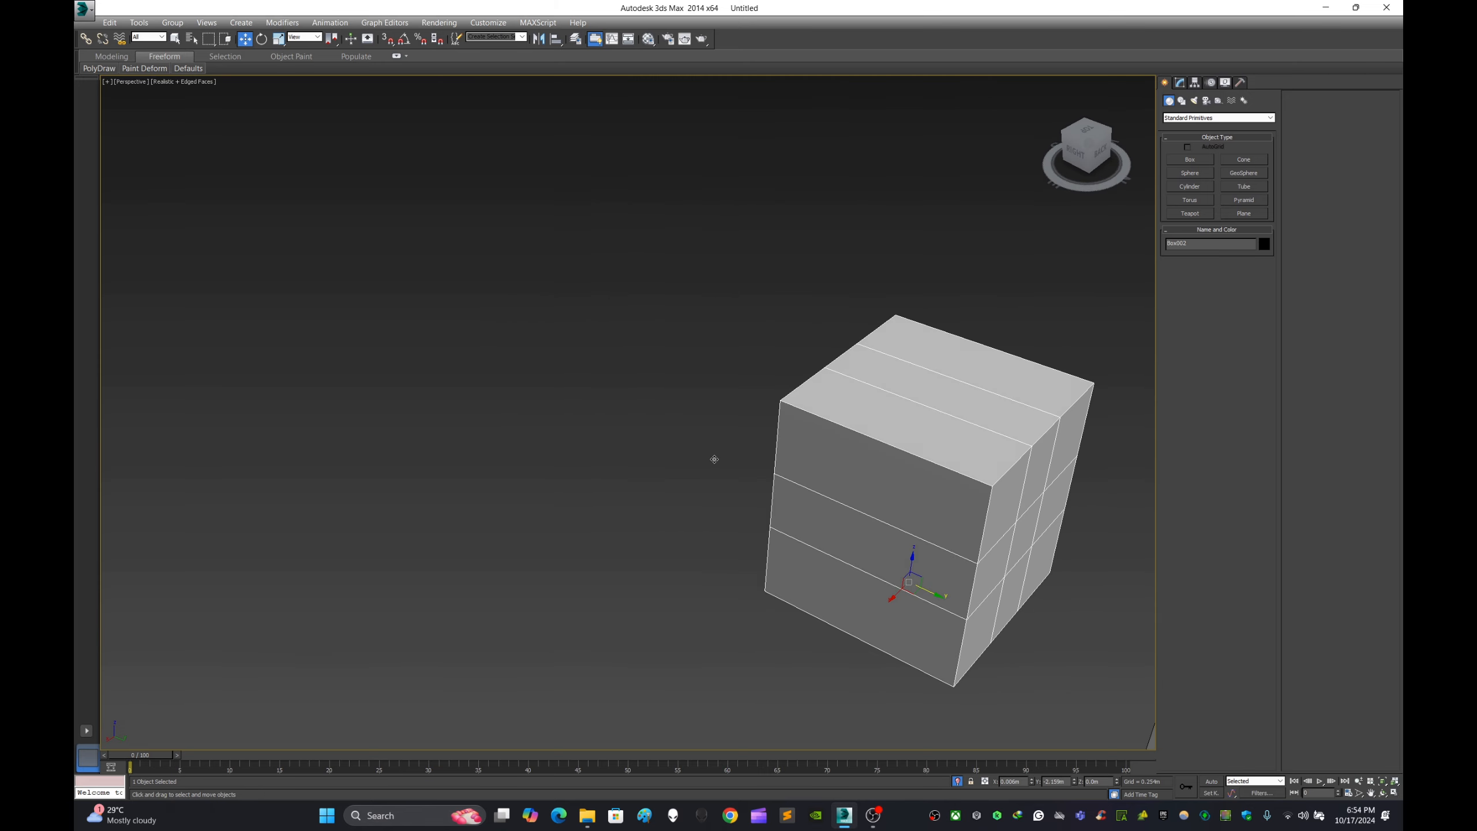
pyautogui.moveTo(1011, 484); pyautogui.dragTo(732, 435, button='middle')
pyautogui.click(863, 398)
pyautogui.keyDown('alt'); pyautogui.moveTo(864, 398); pyautogui.dragTo(863, 431, button='middle'); pyautogui.keyUp('alt')
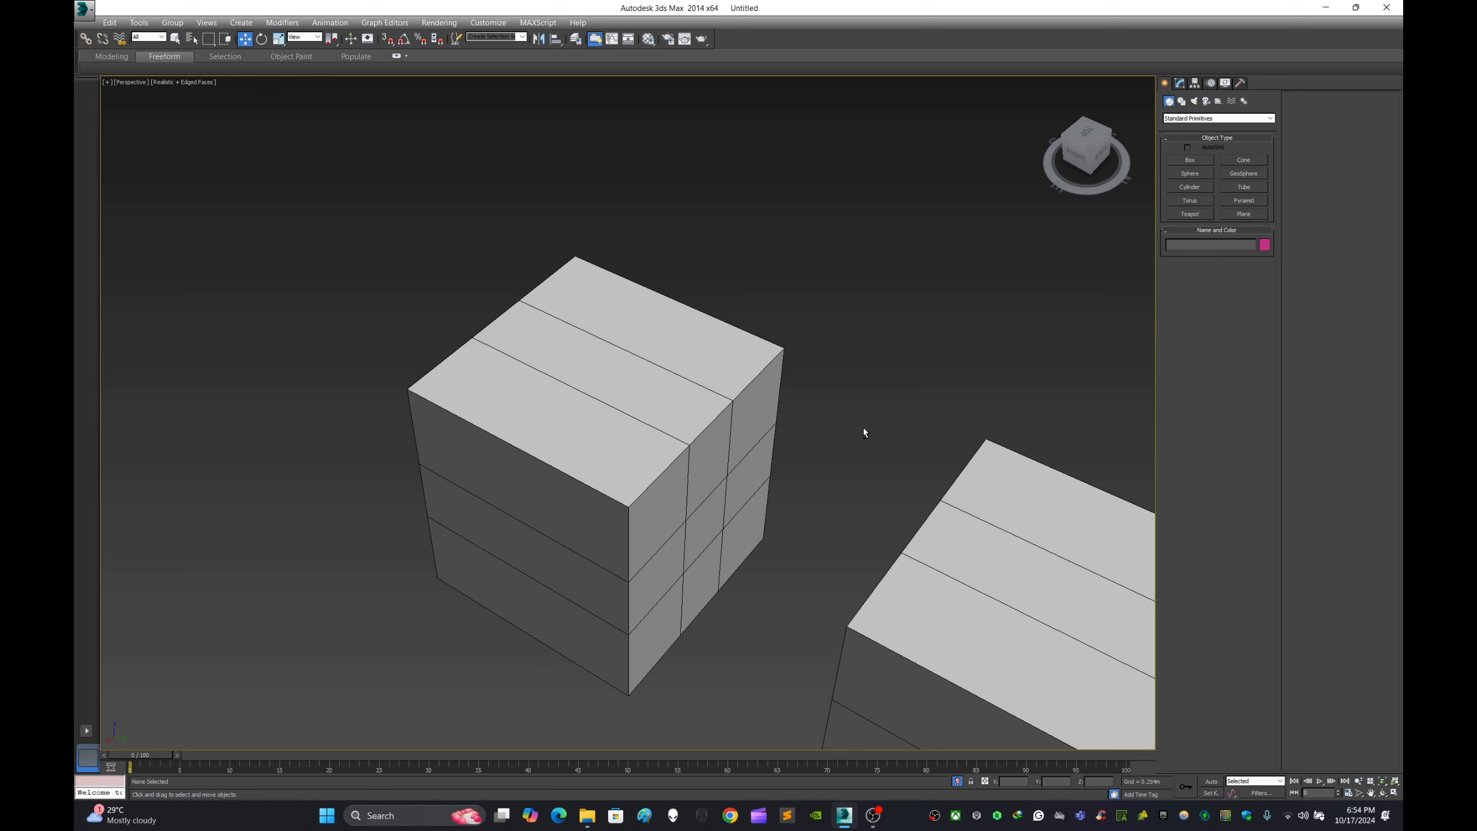
pyautogui.scroll(3, 703, 558)
pyautogui.click(694, 538)
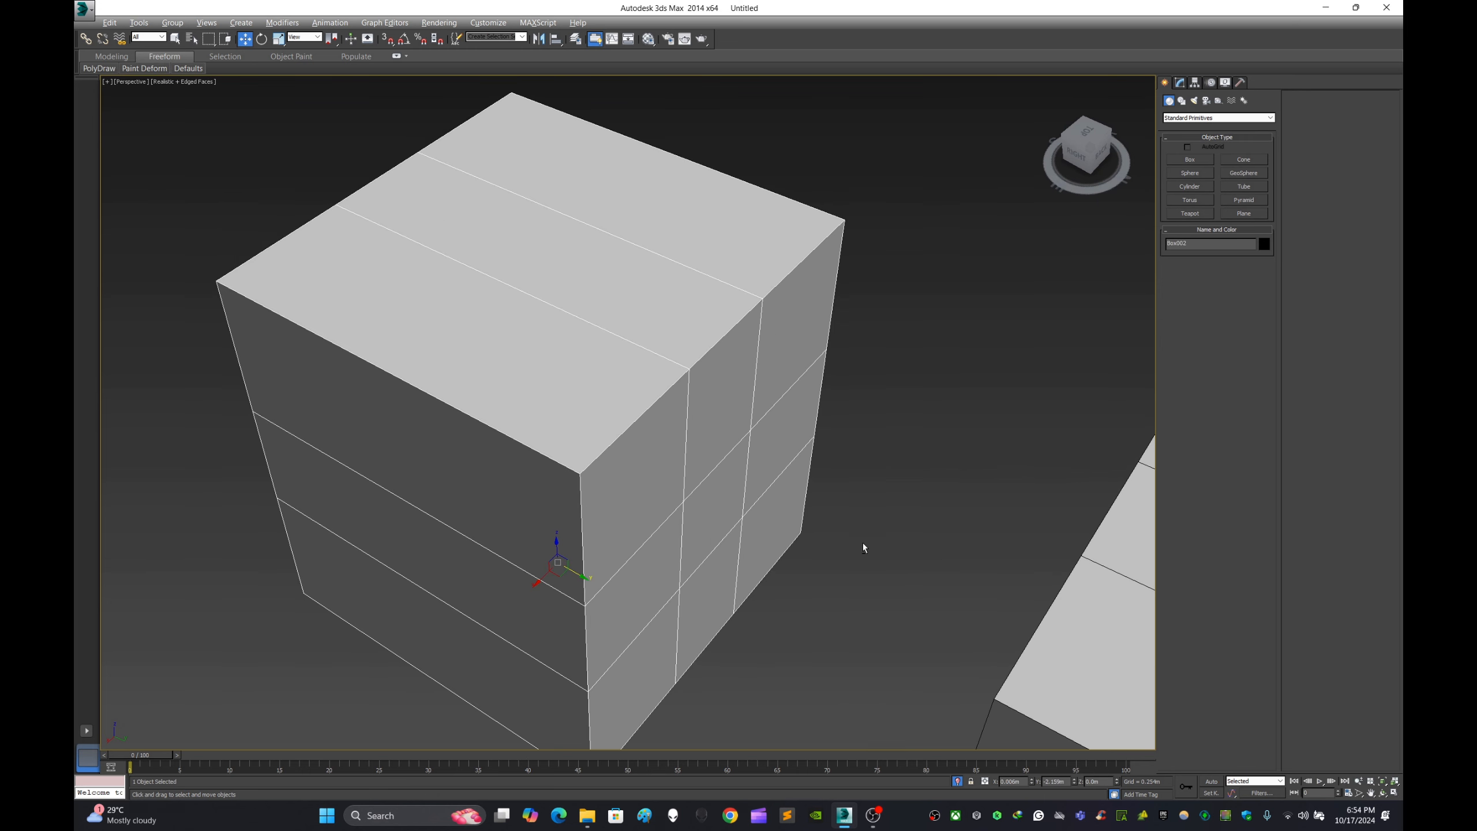
pyautogui.keyDown('alt'); pyautogui.moveTo(863, 542); pyautogui.dragTo(902, 536, button='middle'); pyautogui.keyUp('alt')
pyautogui.click(1043, 419)
pyautogui.scroll(-3, 1015, 428)
pyautogui.keyDown('alt'); pyautogui.moveTo(1003, 428); pyautogui.dragTo(892, 410, button='middle'); pyautogui.keyUp('alt')
pyautogui.scroll(-2, 782, 356)
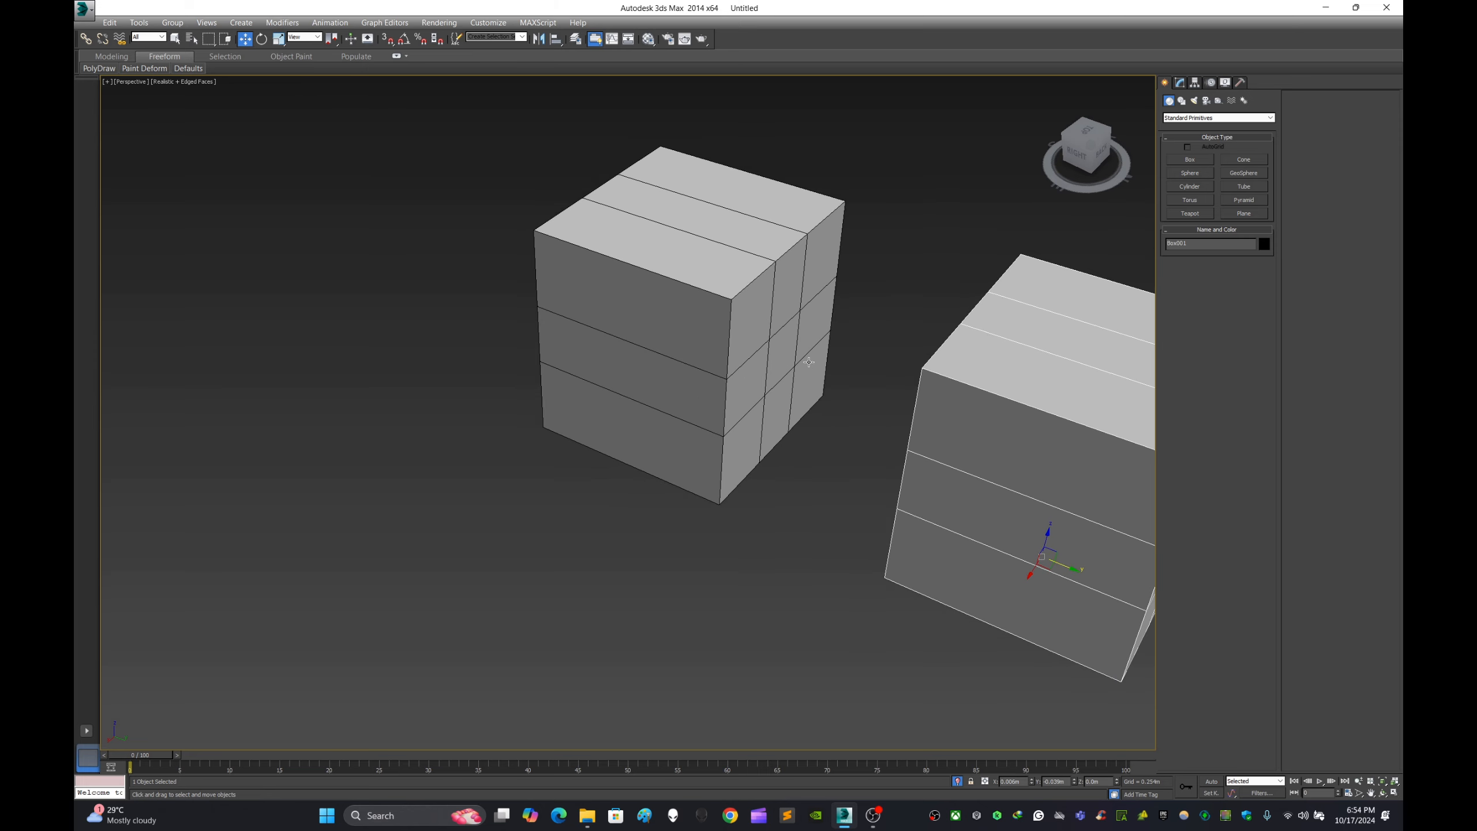
pyautogui.keyDown('alt'); pyautogui.moveTo(809, 361); pyautogui.dragTo(871, 379, button='middle'); pyautogui.keyUp('alt')
pyautogui.moveTo(966, 493); pyautogui.dragTo(821, 465, button='middle')
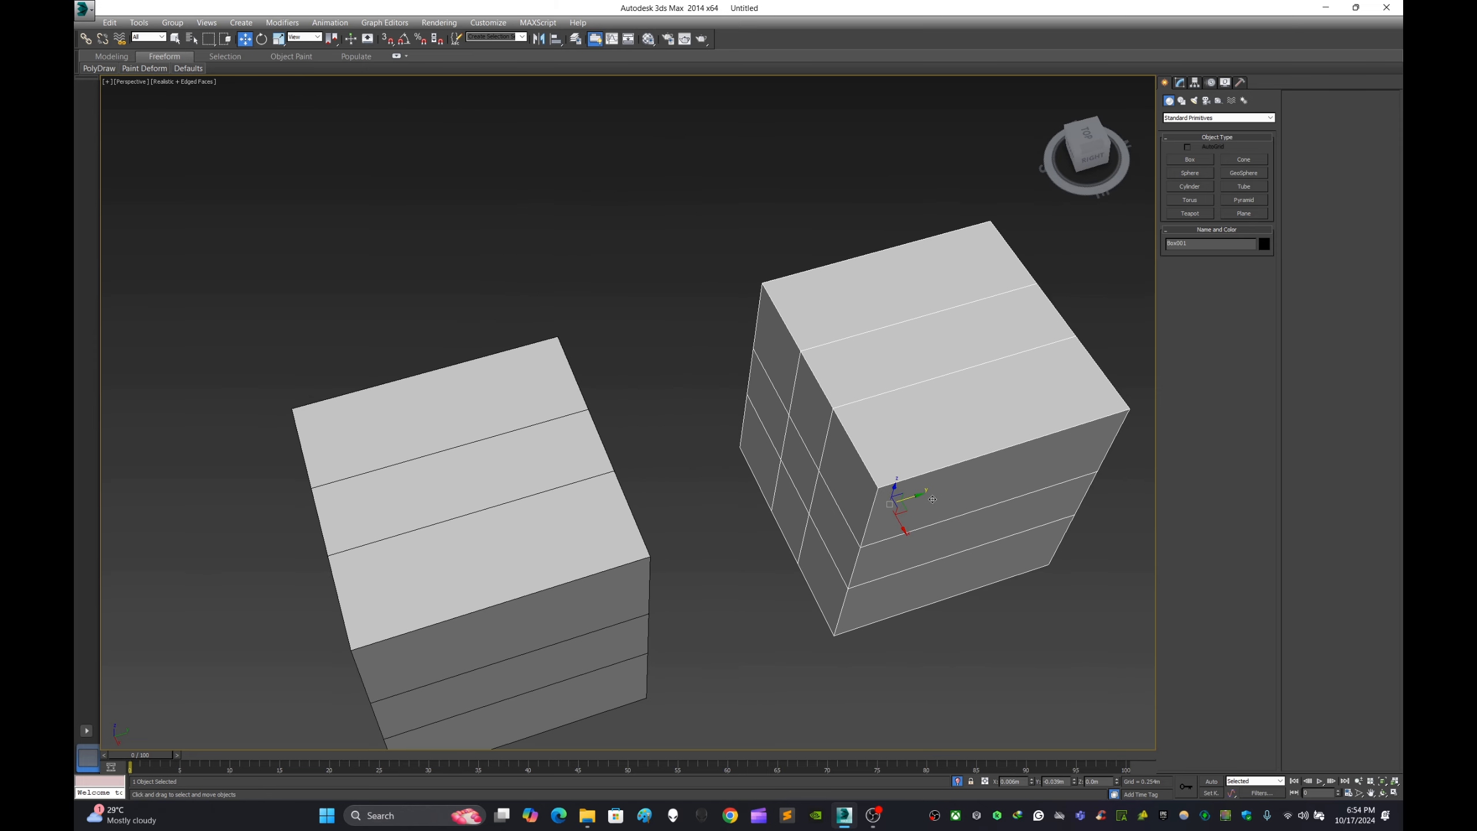
pyautogui.moveTo(916, 499)
pyautogui.keyDown('alt'); pyautogui.mouseDown(button='middle')
pyautogui.moveTo(922, 536)
pyautogui.moveTo(913, 507)
pyautogui.mouseUp(button='middle'); pyautogui.keyUp('alt')
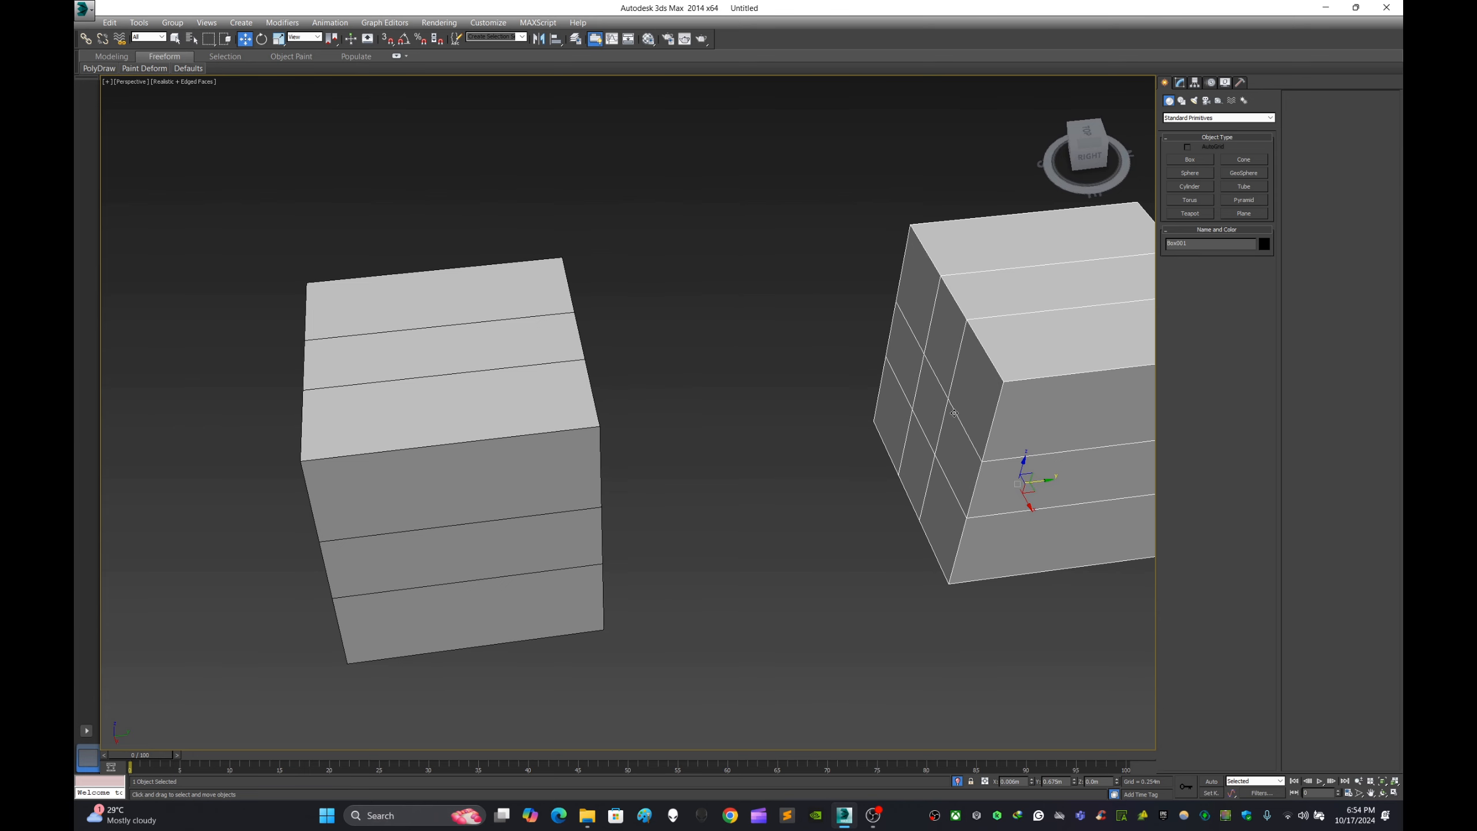
# - Attach the copied box to the original box so both belong to one Editable Poly
pyautogui.click(1179, 83)
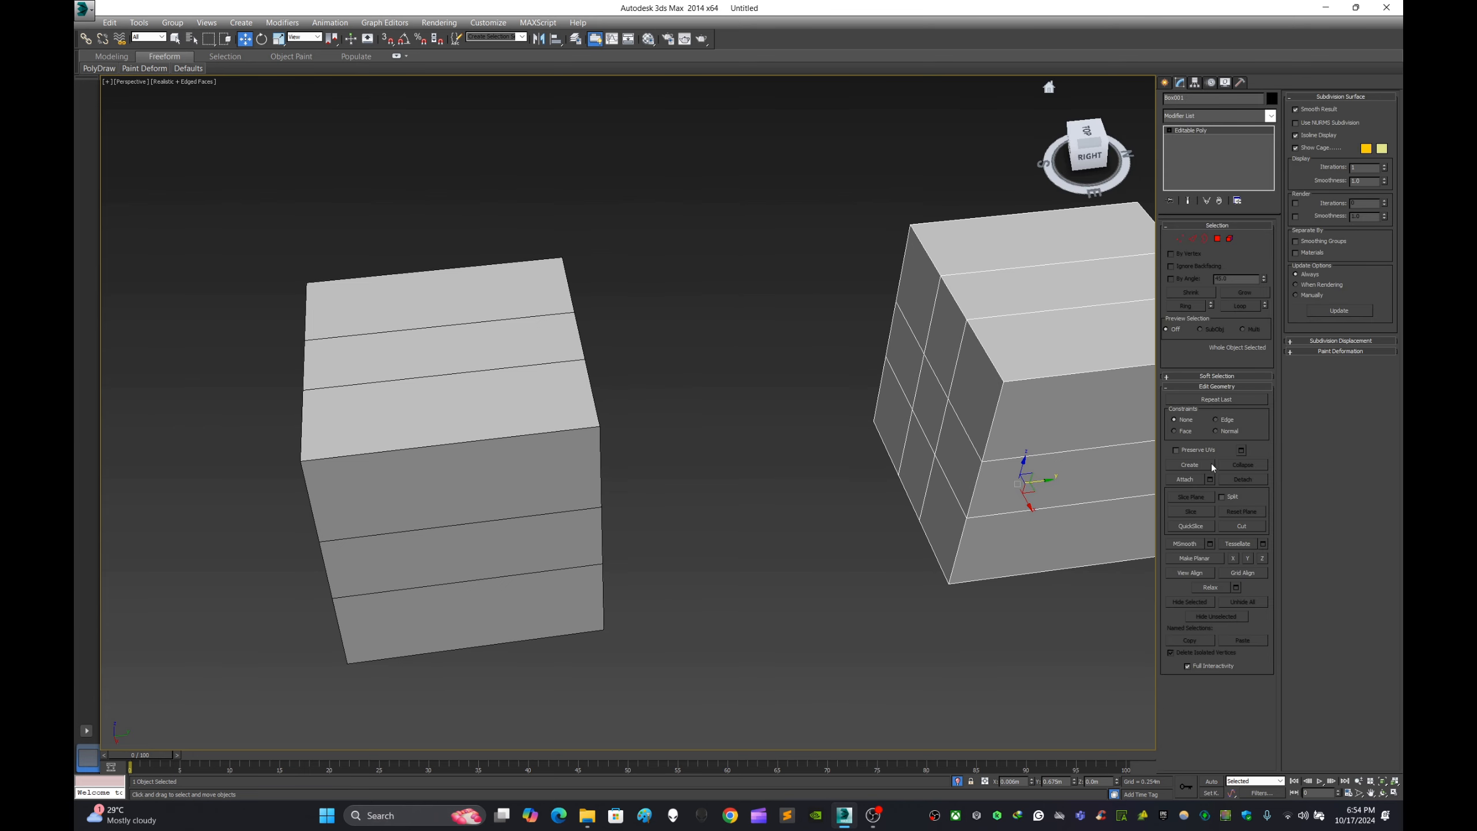
pyautogui.click(1186, 479)
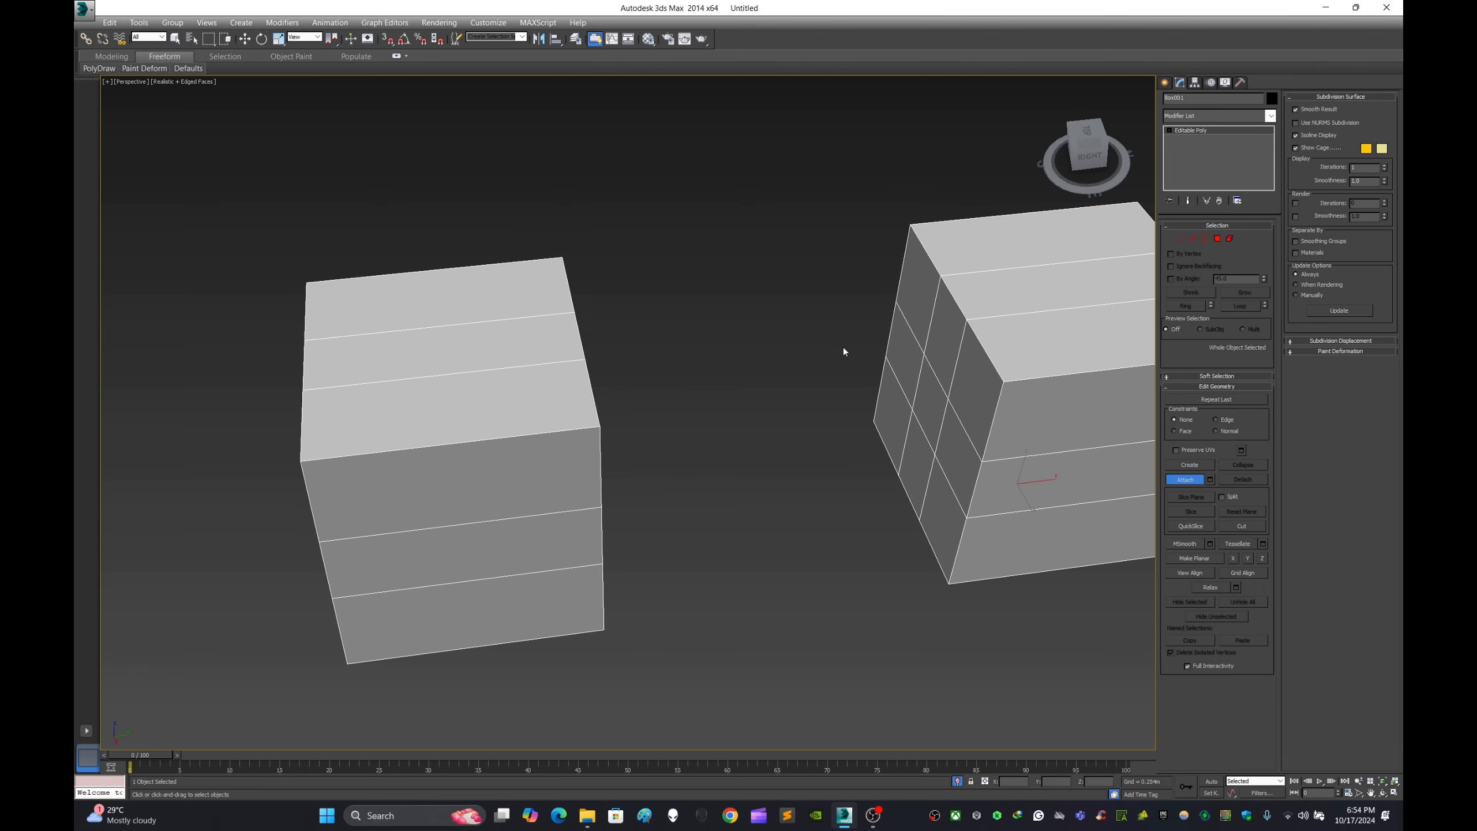
pyautogui.click(1162, 82)
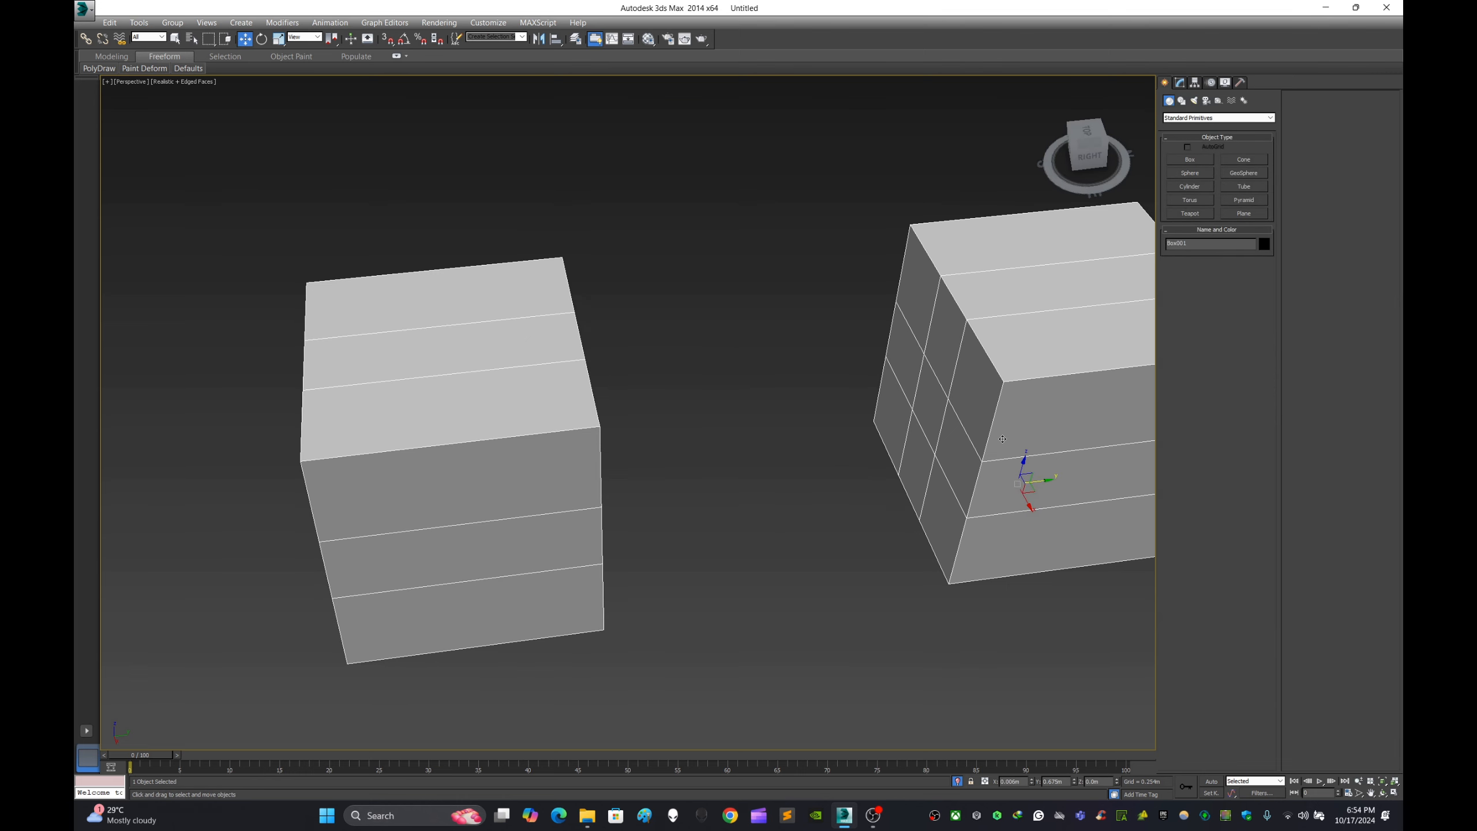
# - Center the pivot of the combined two-box object to the object
pyautogui.click(1195, 82)
pyautogui.click(1220, 158)
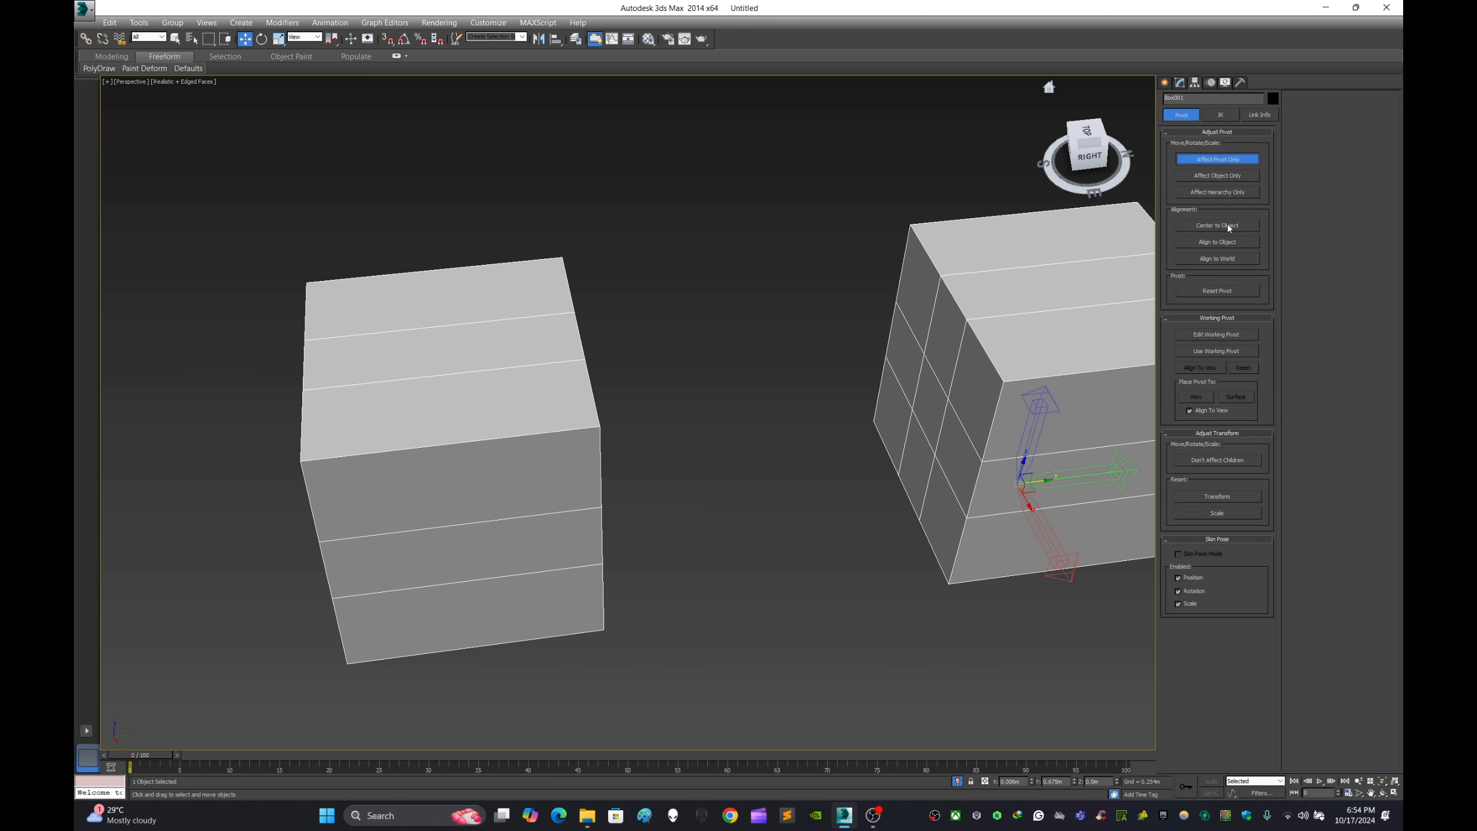
pyautogui.click(1228, 225)
pyautogui.click(1166, 83)
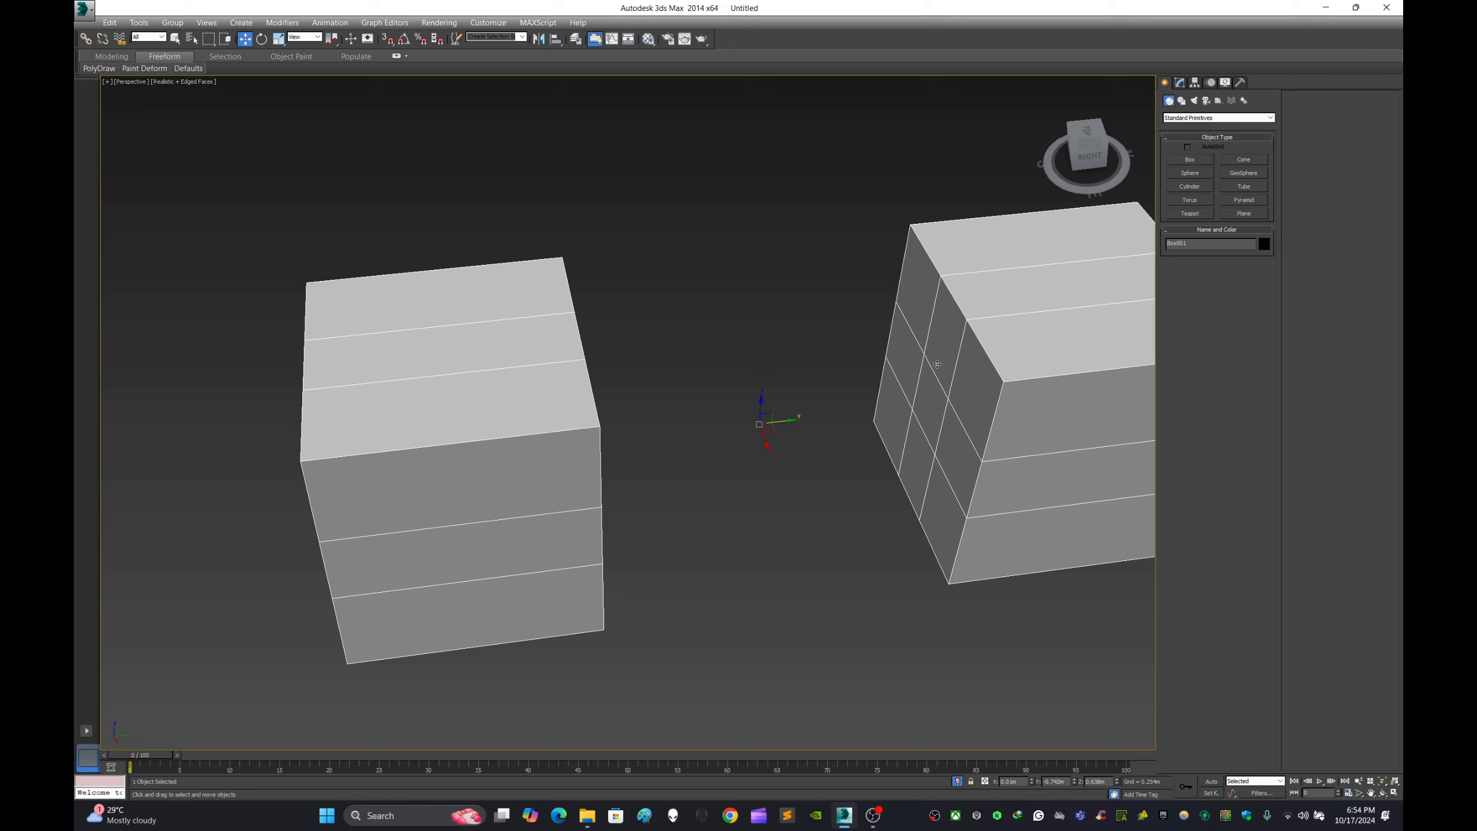
pyautogui.keyDown('alt'); pyautogui.moveTo(857, 418); pyautogui.dragTo(1034, 417, button='middle'); pyautogui.keyUp('alt')
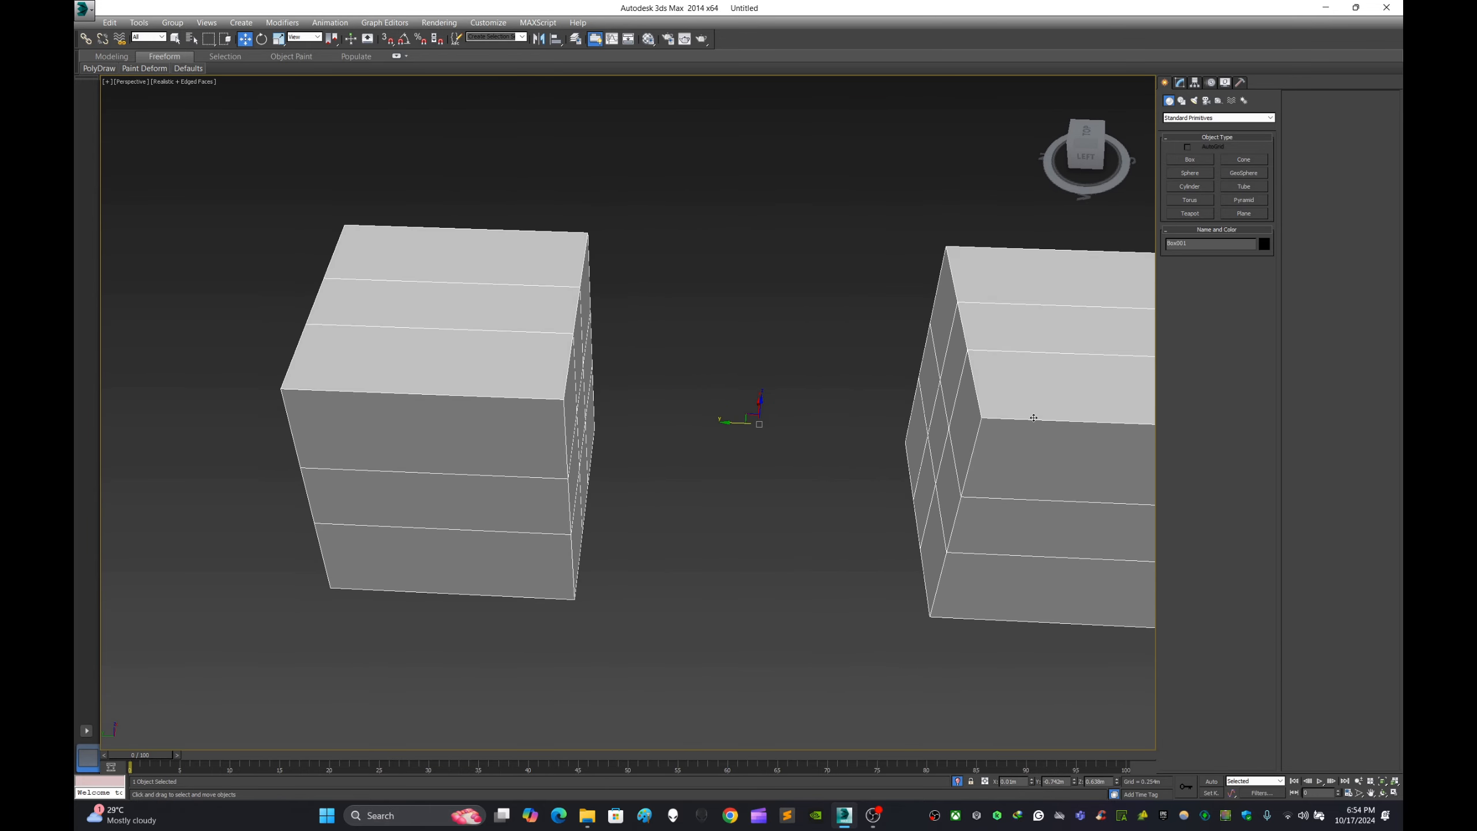
# - Enter the Polygon level and select the center polygon on each of the two box faces that face each other
pyautogui.click(1180, 82)
pyautogui.moveTo(895, 367)
pyautogui.keyDown('alt'); pyautogui.mouseDown(button='middle')
pyautogui.moveTo(980, 362)
pyautogui.moveTo(922, 356)
pyautogui.mouseUp(button='middle'); pyautogui.keyUp('alt')
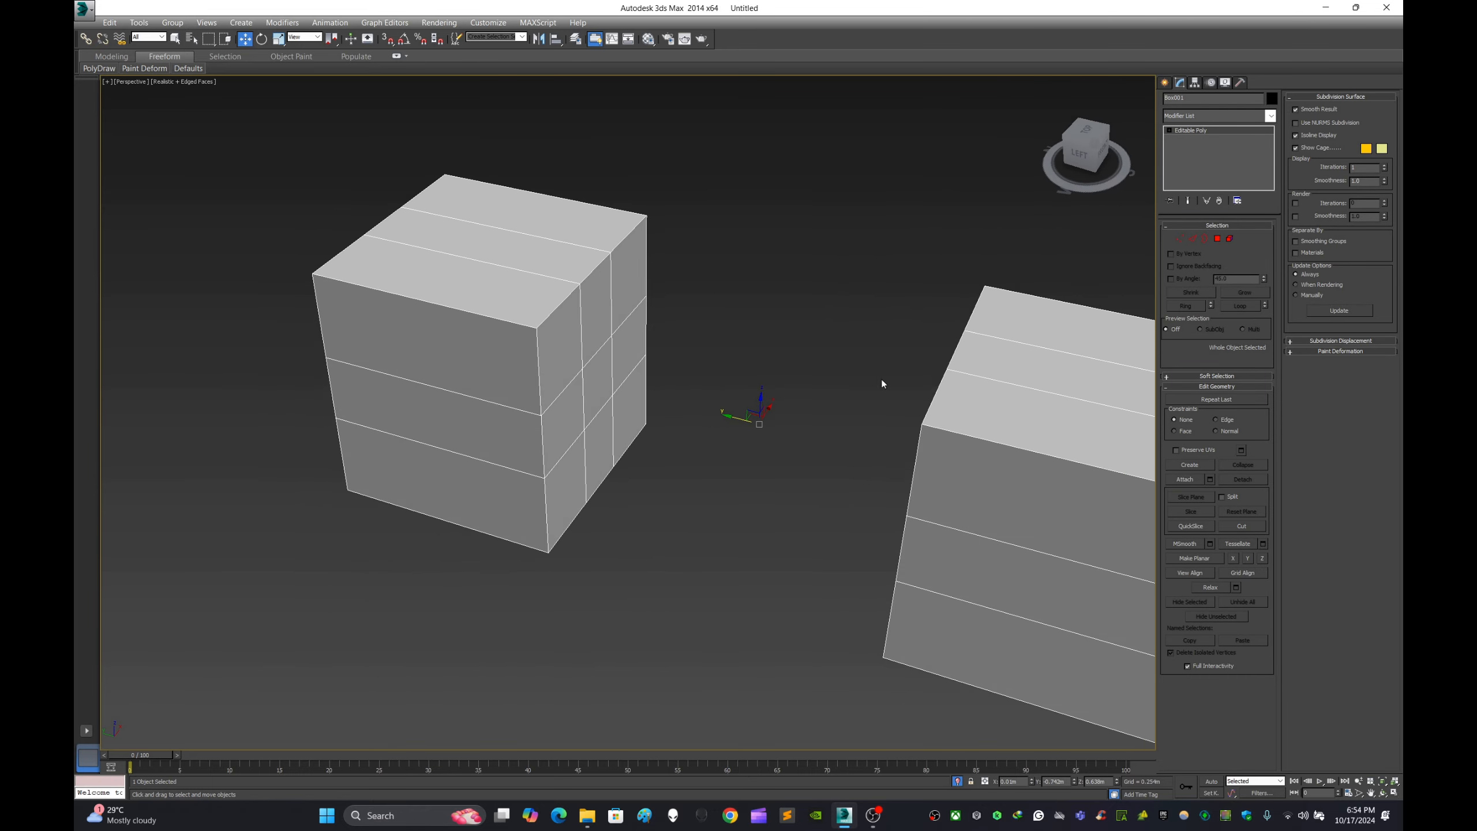
pyautogui.scroll(5, 758, 417)
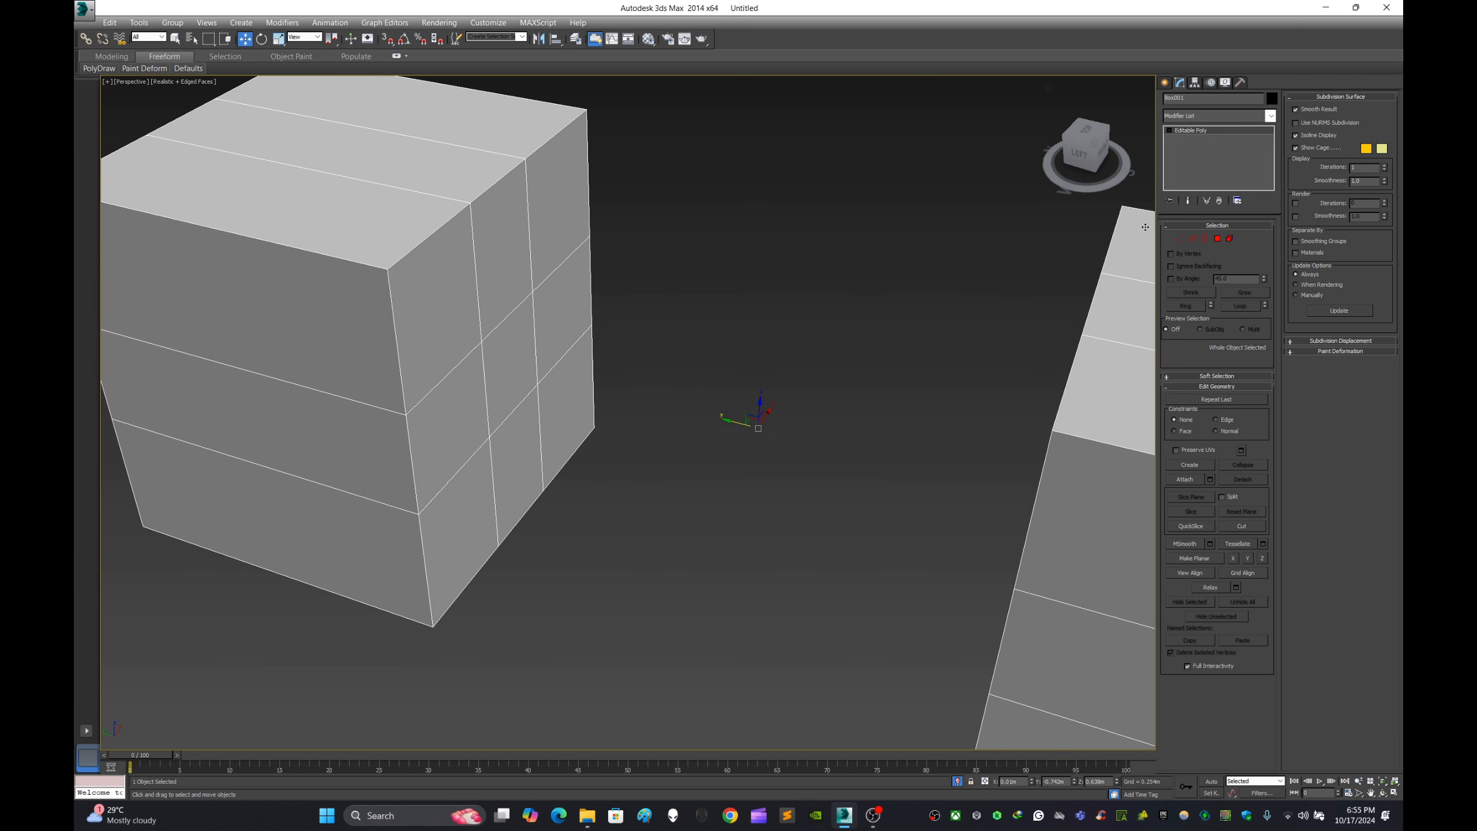
pyautogui.click(1217, 238)
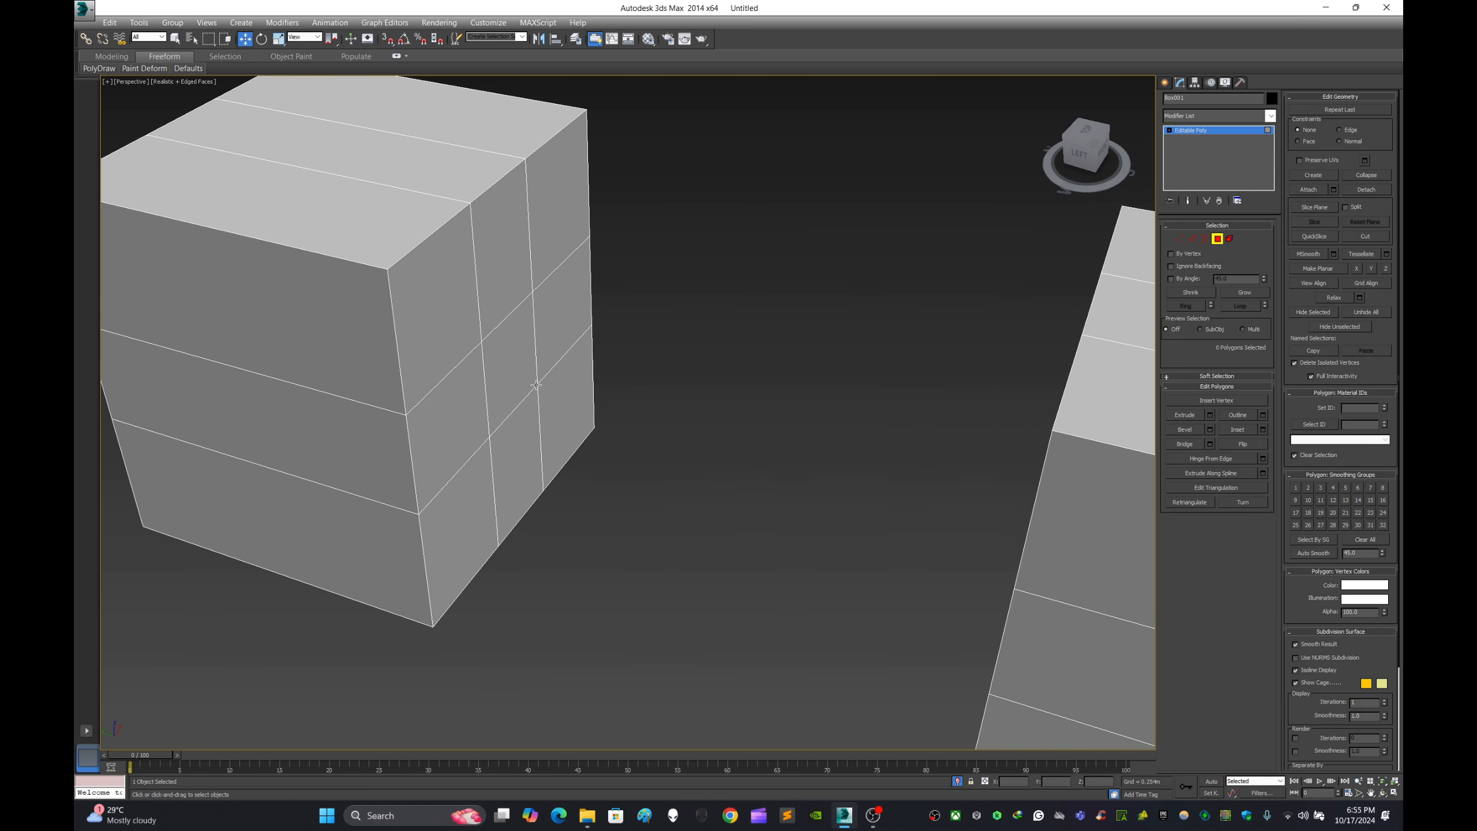
pyautogui.click(520, 366)
pyautogui.scroll(-4, 784, 405)
pyautogui.keyDown('alt'); pyautogui.moveTo(785, 406); pyautogui.dragTo(487, 302, button='middle'); pyautogui.keyUp('alt')
pyautogui.scroll(2, 840, 305)
pyautogui.keyDown('ctrl'); pyautogui.click(856, 285); pyautogui.keyUp('ctrl')
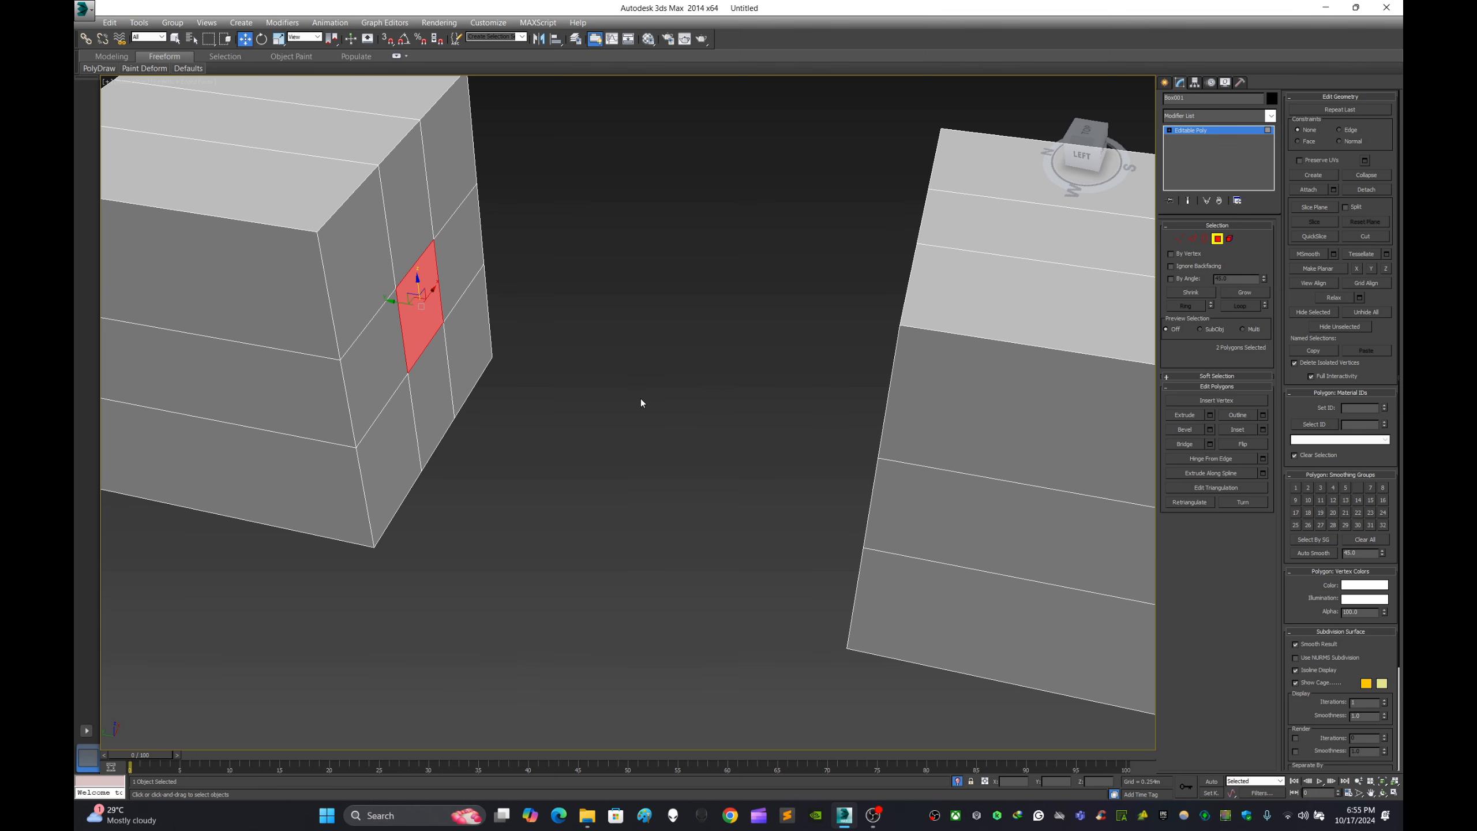
pyautogui.keyDown('alt'); pyautogui.moveTo(642, 402); pyautogui.dragTo(989, 397, button='middle'); pyautogui.keyUp('alt')
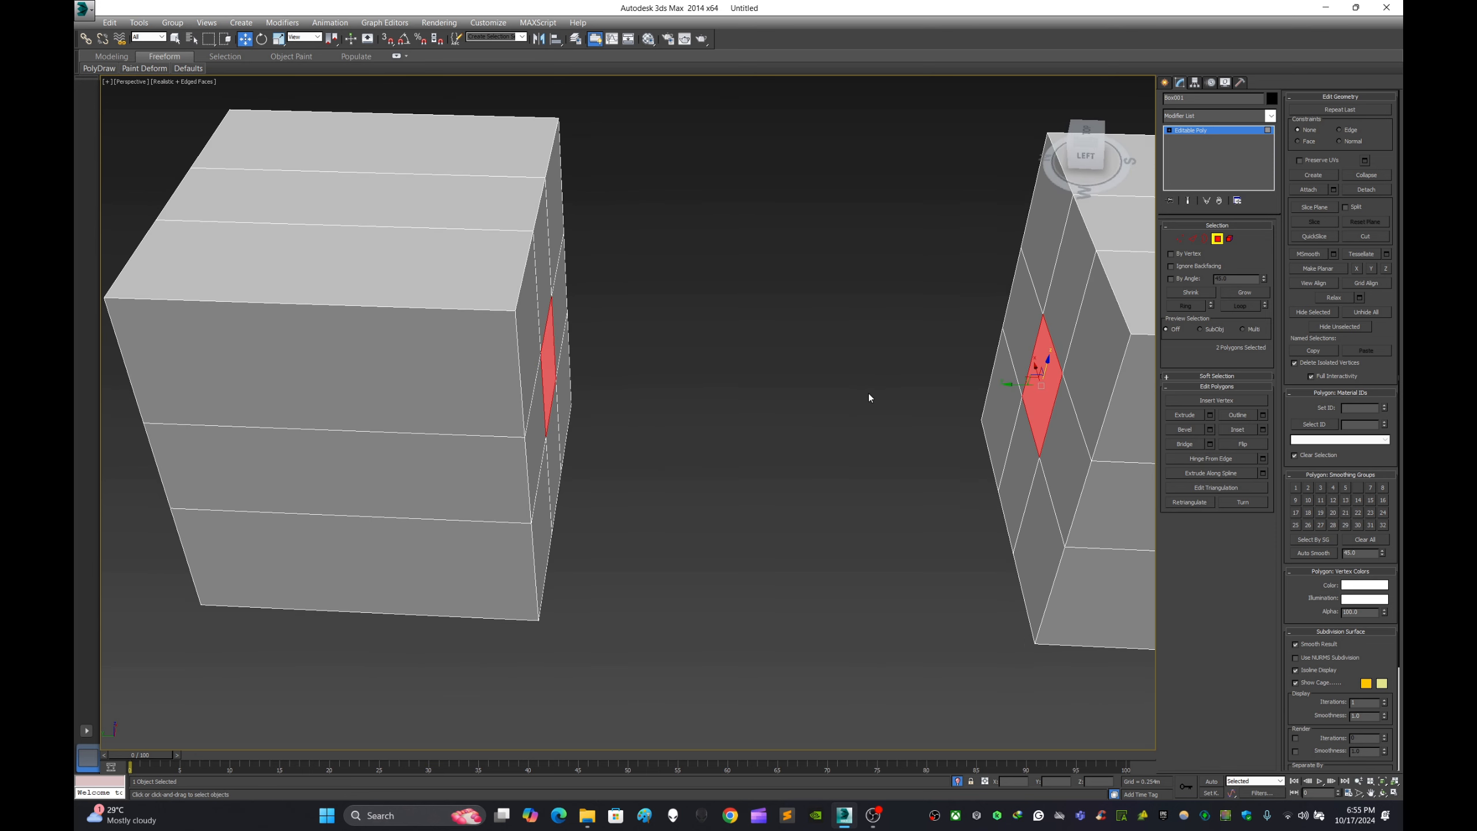
pyautogui.keyDown('alt'); pyautogui.moveTo(879, 409); pyautogui.dragTo(912, 410, button='middle'); pyautogui.keyUp('alt')
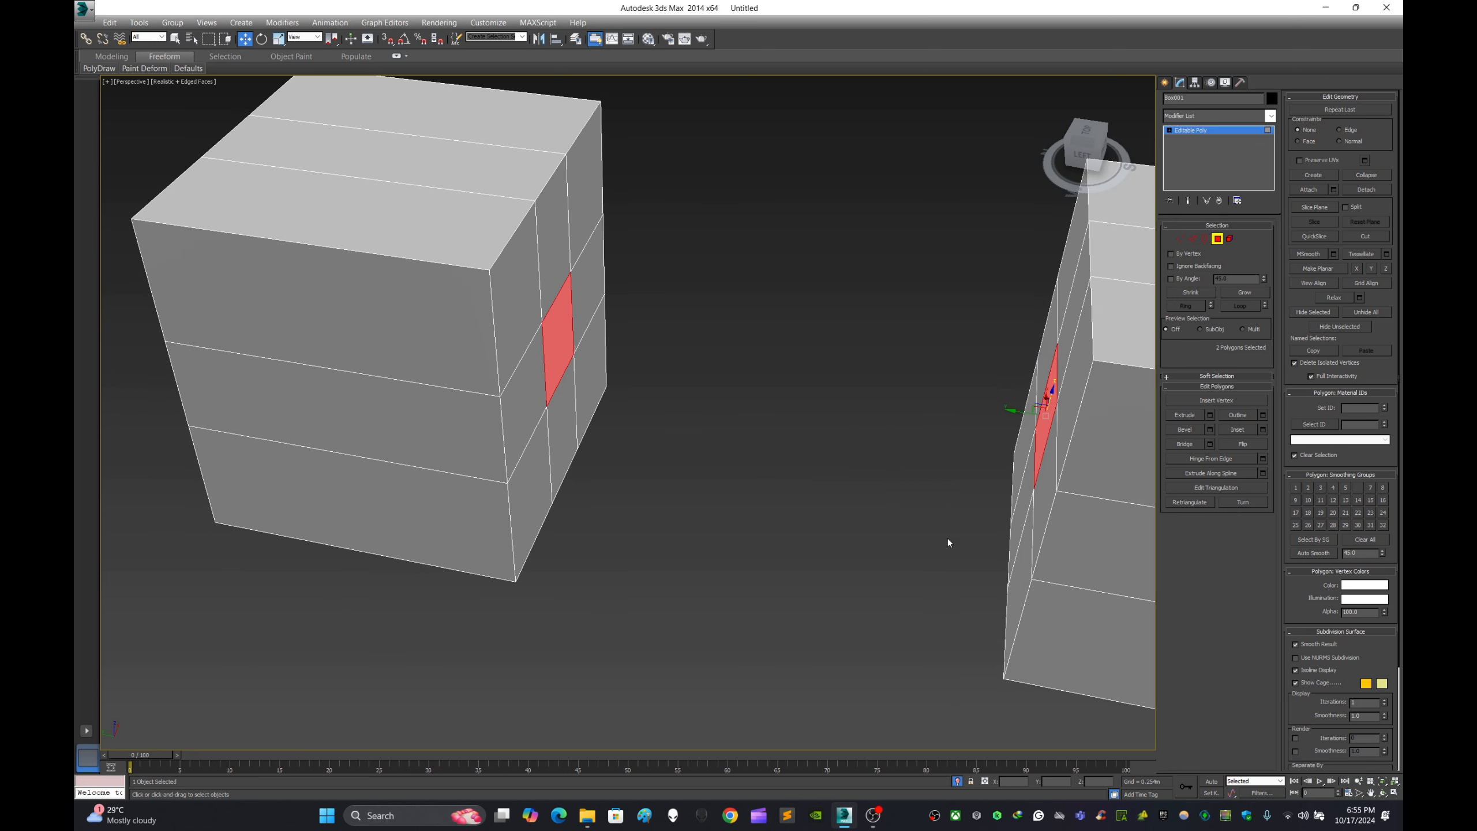
# - Bridge the two selected center polygons with 1 segment to connect the boxes, and clear the polygon selection
pyautogui.click(1209, 443)
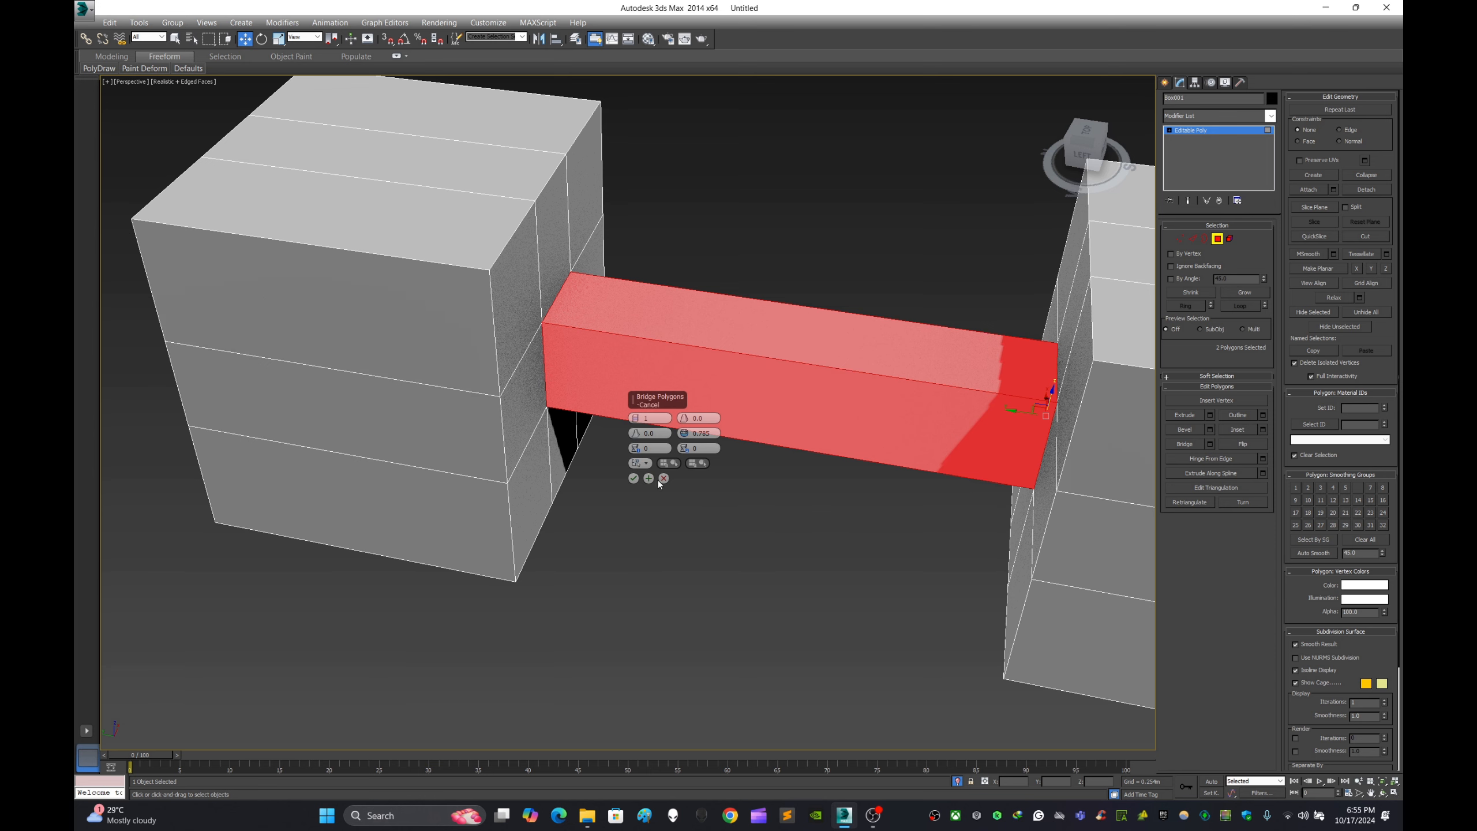
pyautogui.click(634, 478)
pyautogui.click(726, 501)
pyautogui.scroll(-5, 722, 494)
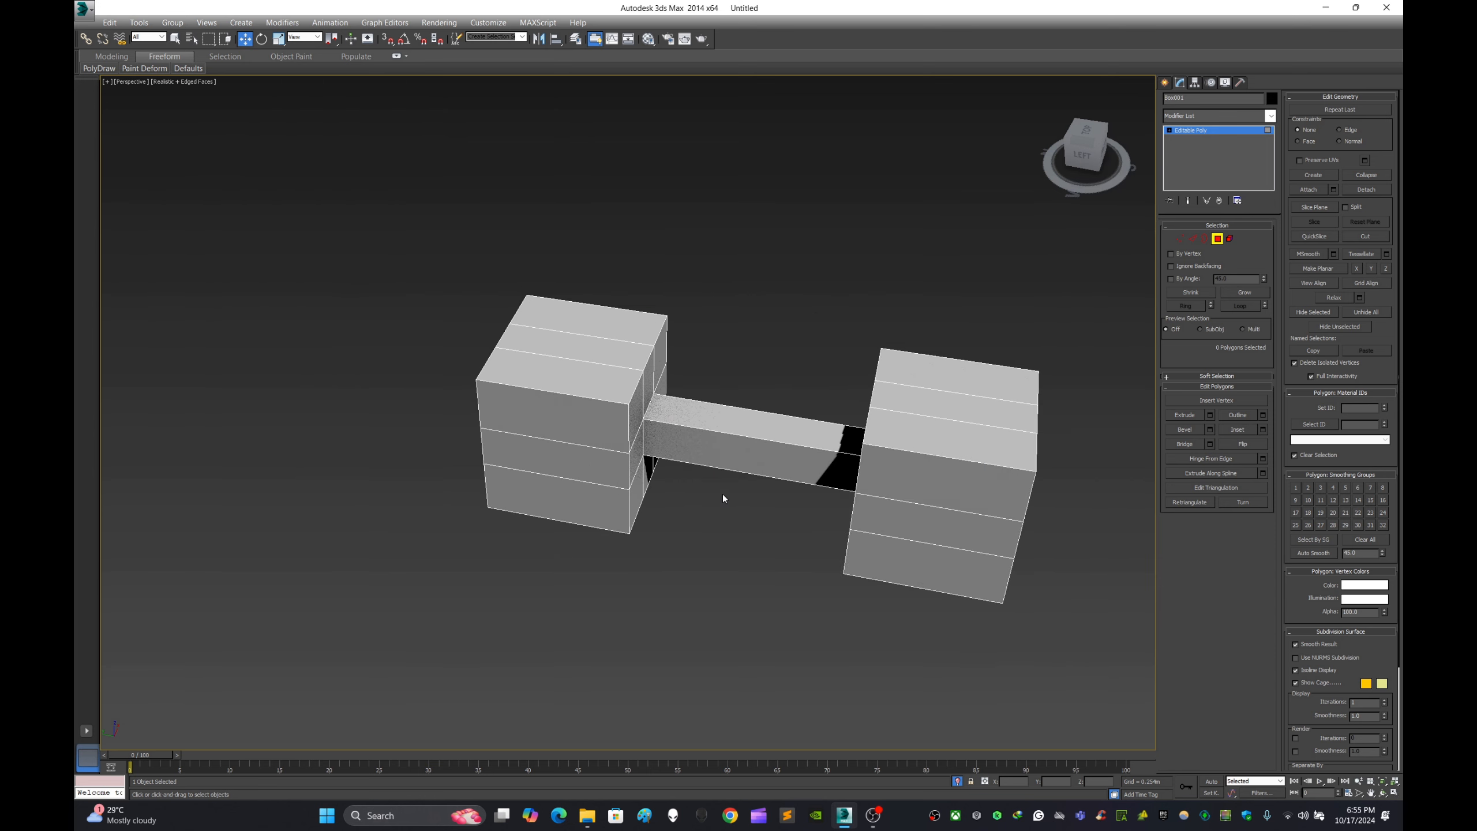
# - Undo the bridge between the two boxes and clear the polygon selection
pyautogui.keyDown('alt'); pyautogui.moveTo(722, 494); pyautogui.dragTo(781, 431, button='middle'); pyautogui.keyUp('alt')
pyautogui.scroll(3, 780, 491)
pyautogui.hotkey('ctrl', 'z')
pyautogui.hotkey('ctrl', 'z')
pyautogui.click(719, 461)
pyautogui.scroll(3, 654, 400)
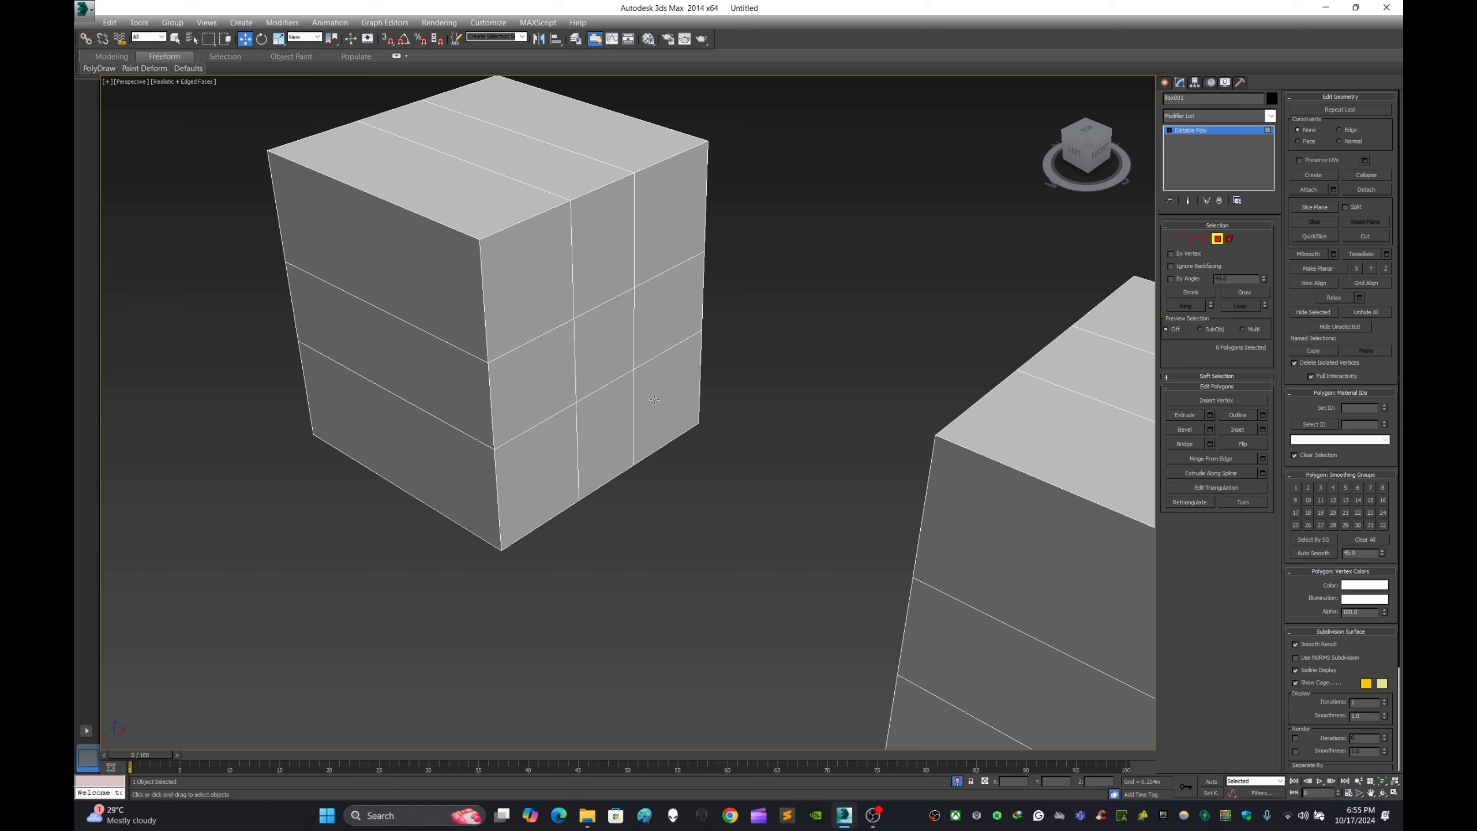
# - Select the four polygons directly above, below and beside the center polygon on each of the two facing box faces
pyautogui.click(557, 352)
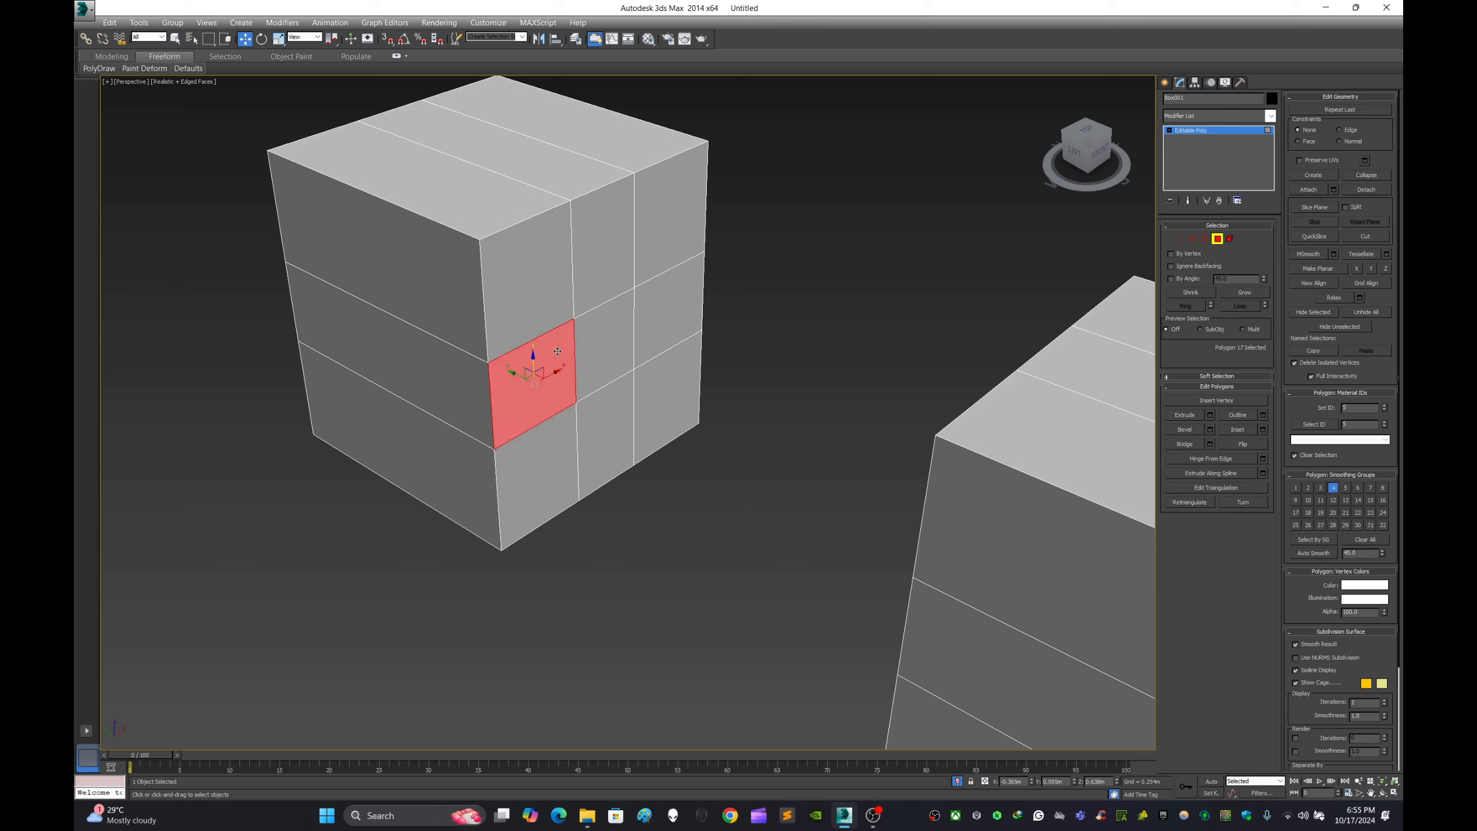
pyautogui.keyDown('ctrl'); pyautogui.click(663, 309); pyautogui.keyUp('ctrl')
pyautogui.keyDown('ctrl'); pyautogui.click(602, 232); pyautogui.keyUp('ctrl')
pyautogui.keyDown('ctrl'); pyautogui.click(605, 412); pyautogui.keyUp('ctrl')
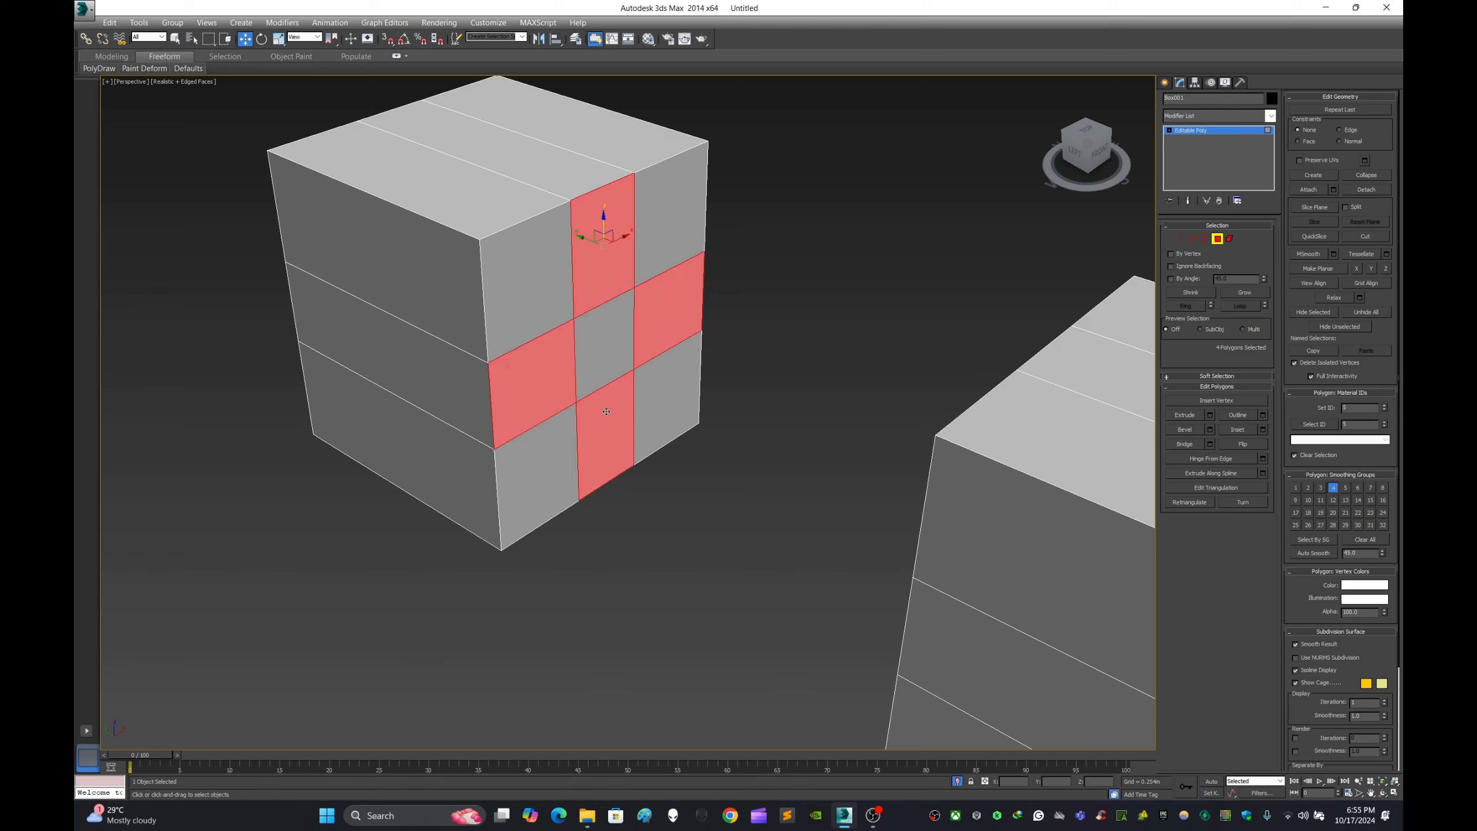
pyautogui.keyDown('alt'); pyautogui.moveTo(606, 412); pyautogui.dragTo(874, 389, button='middle'); pyautogui.keyUp('alt')
pyautogui.keyDown('ctrl'); pyautogui.click(933, 281); pyautogui.keyUp('ctrl')
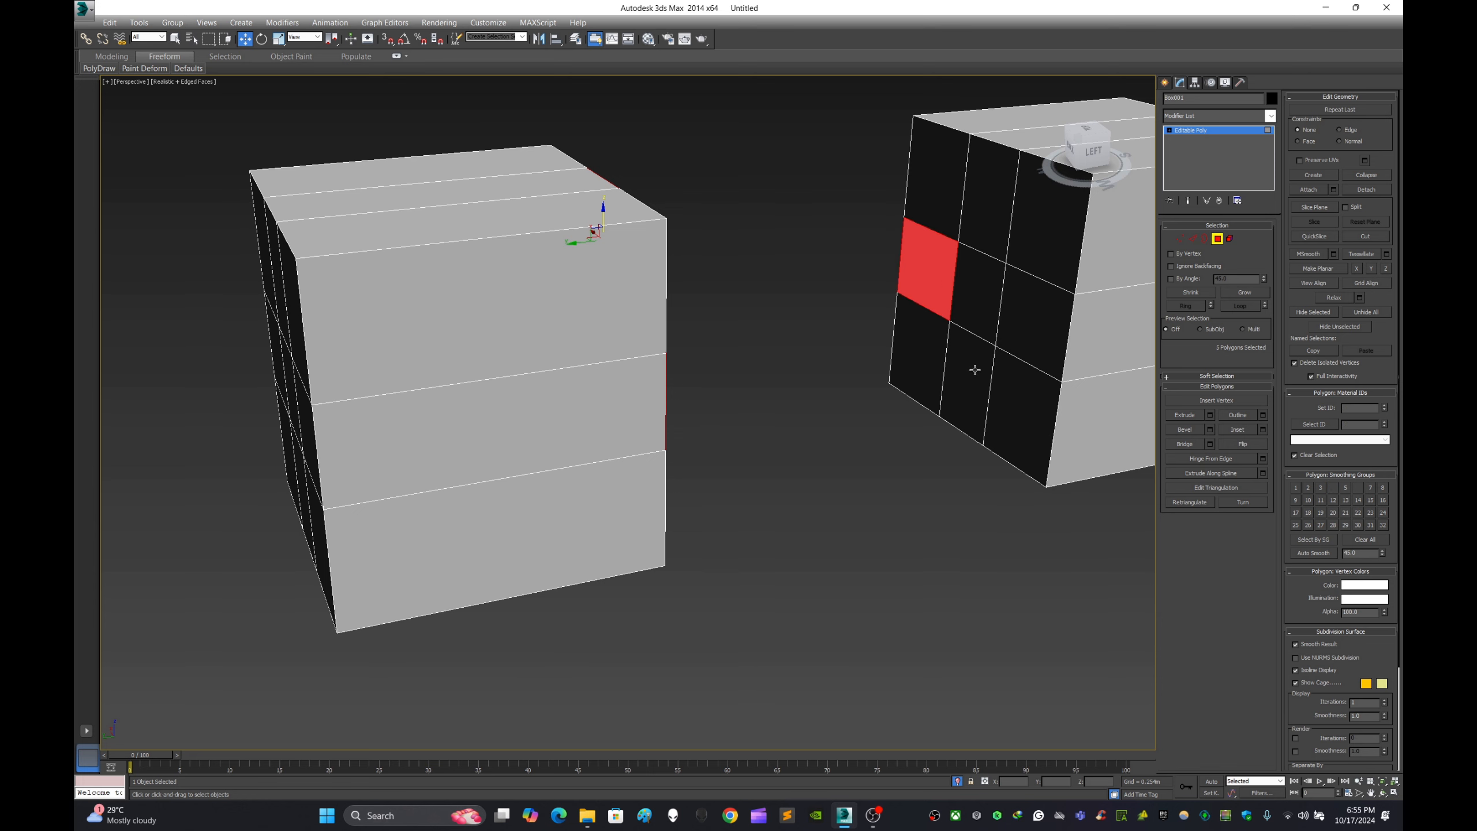
pyautogui.keyDown('ctrl'); pyautogui.click(974, 370); pyautogui.keyUp('ctrl')
pyautogui.keyDown('ctrl'); pyautogui.click(987, 239); pyautogui.keyUp('ctrl')
pyautogui.keyDown('ctrl'); pyautogui.click(1029, 299); pyautogui.keyUp('ctrl')
# - Bridge the four selected polygon pairs between the two boxes and clear the polygon selection
pyautogui.keyDown('alt'); pyautogui.moveTo(840, 361); pyautogui.dragTo(785, 368, button='middle'); pyautogui.keyUp('alt')
pyautogui.click(1210, 444)
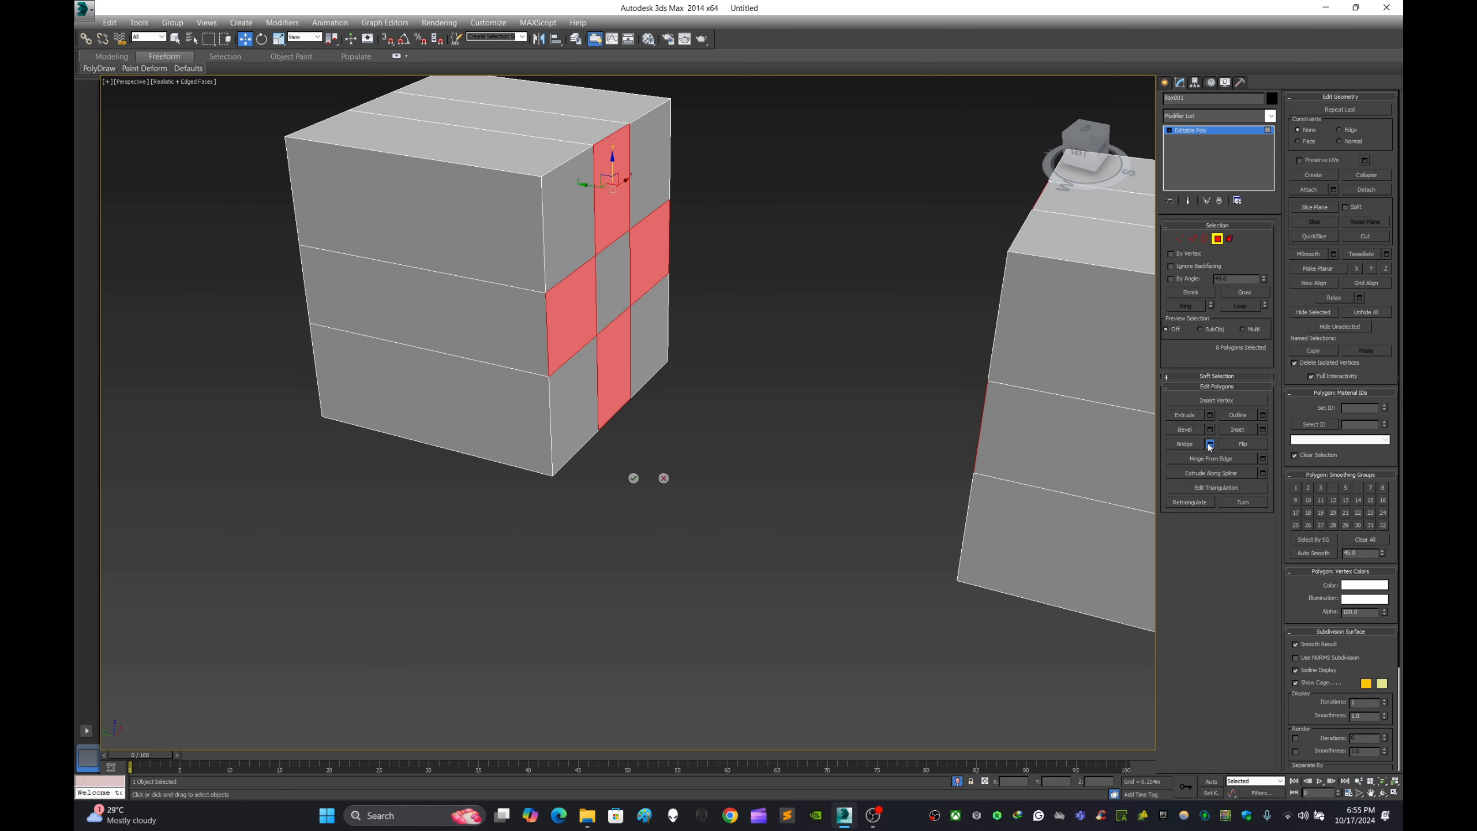
pyautogui.click(634, 477)
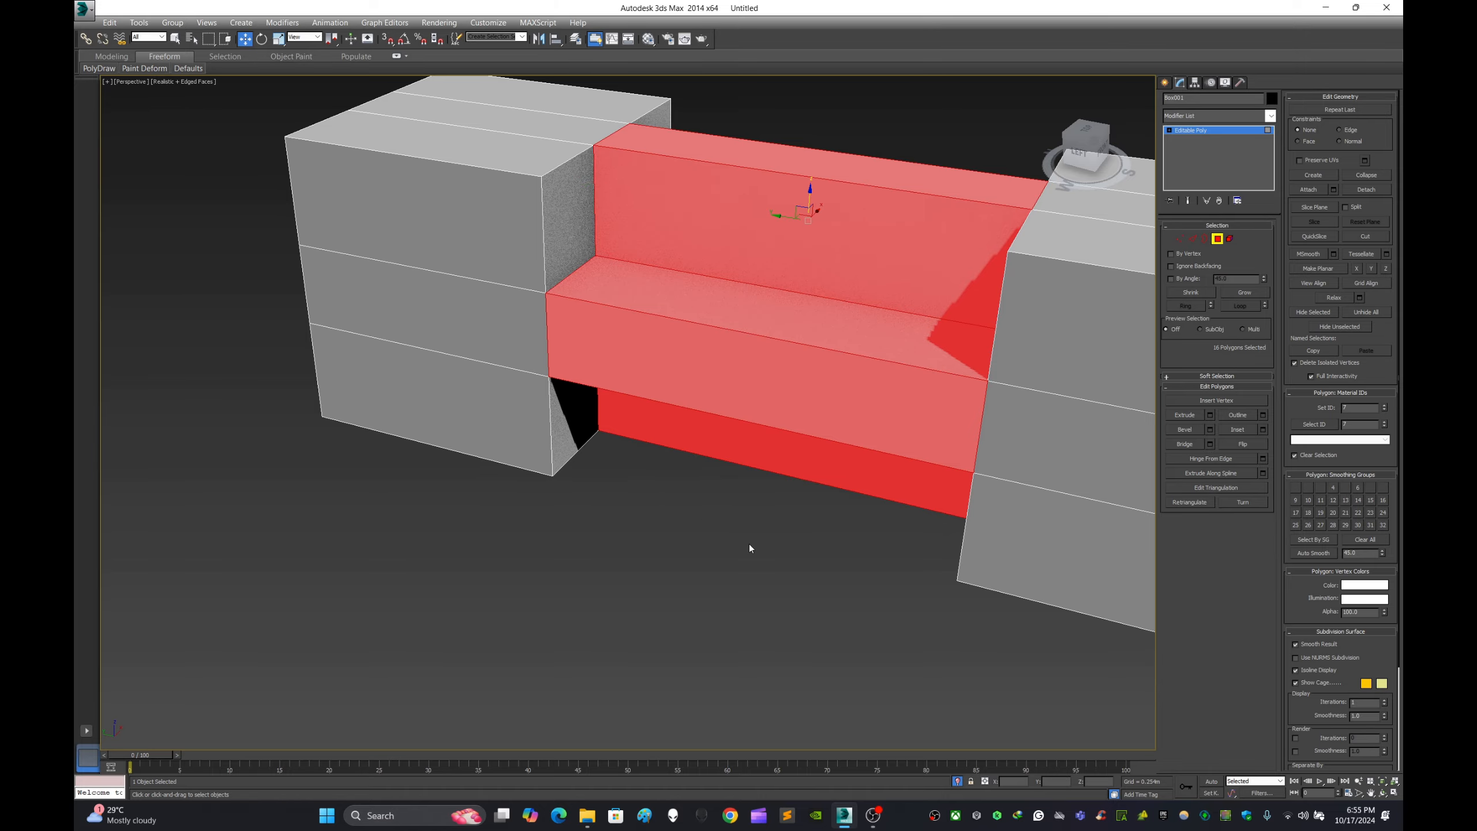
pyautogui.click(749, 544)
pyautogui.keyDown('alt'); pyautogui.moveTo(851, 464); pyautogui.dragTo(760, 441, button='middle'); pyautogui.keyUp('alt')
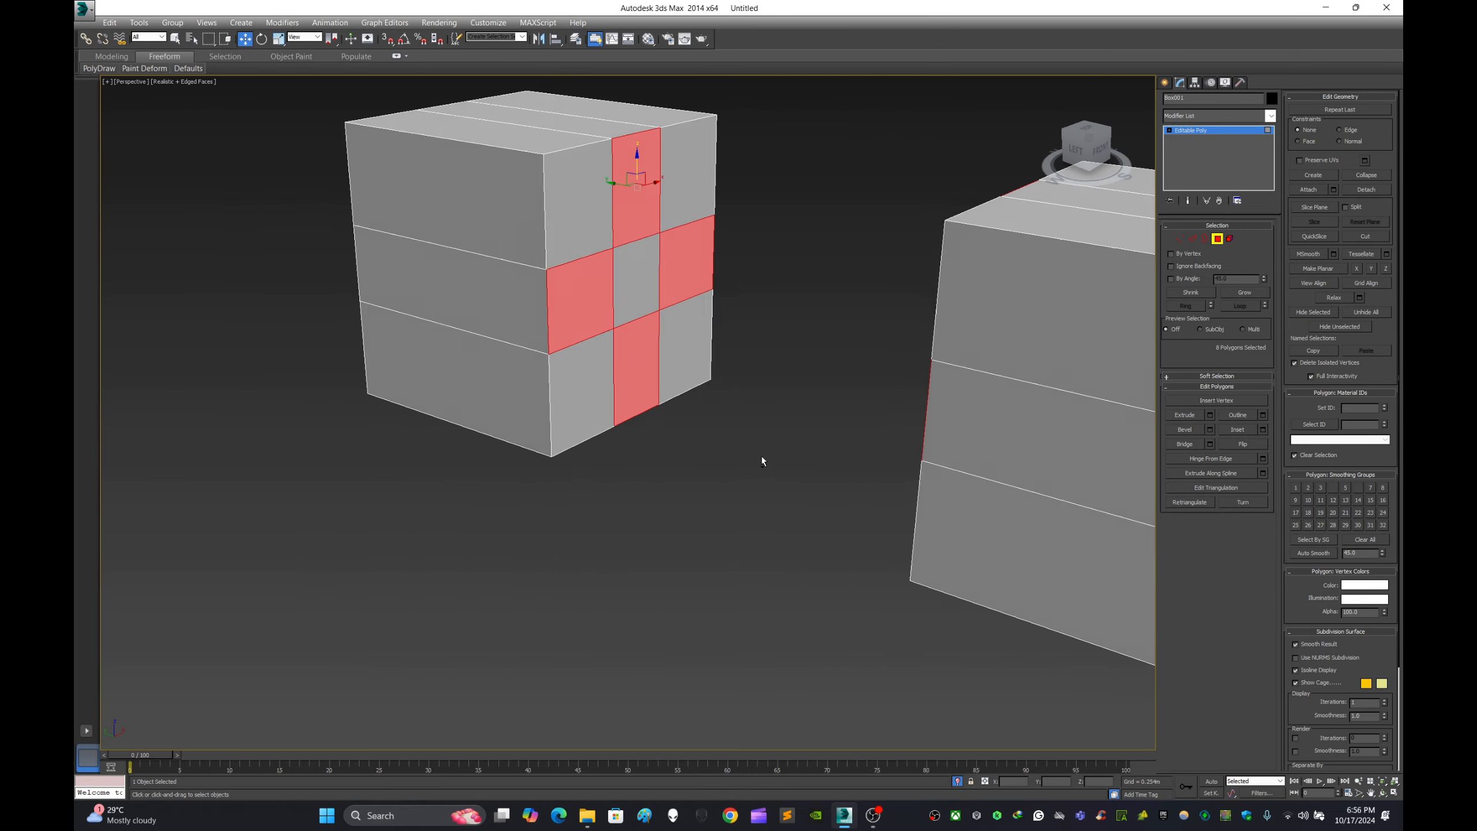
# - Undo the cross-shaped bridge between the two boxes and leave no polygons selected
pyautogui.keyDown('alt'); pyautogui.moveTo(761, 455); pyautogui.dragTo(843, 451, button='middle'); pyautogui.keyUp('alt')
pyautogui.click(763, 413)
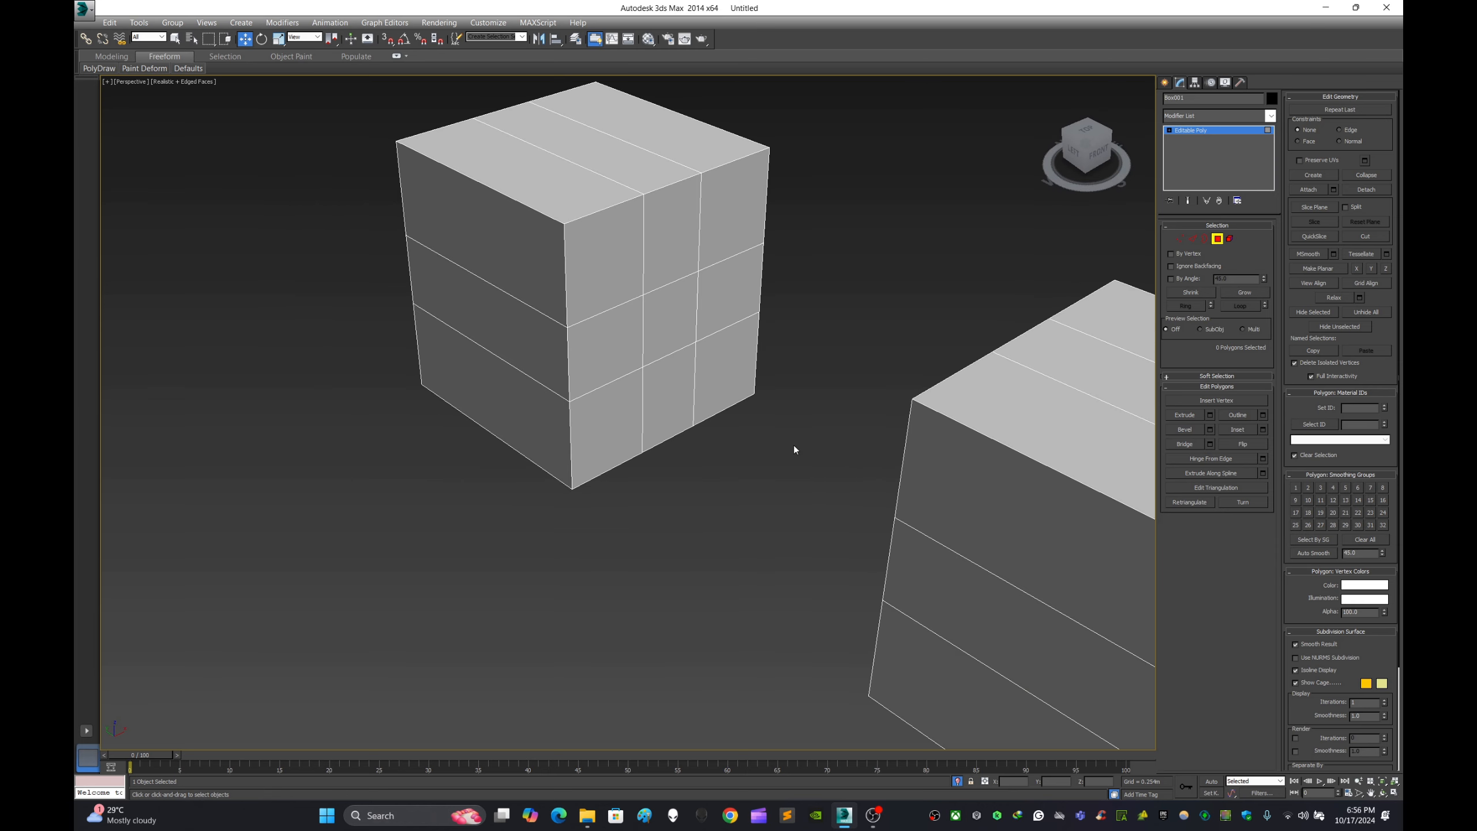
pyautogui.click(664, 405)
pyautogui.keyDown('alt'); pyautogui.moveTo(736, 435); pyautogui.dragTo(752, 511, button='middle'); pyautogui.keyUp('alt')
pyautogui.click(768, 454)
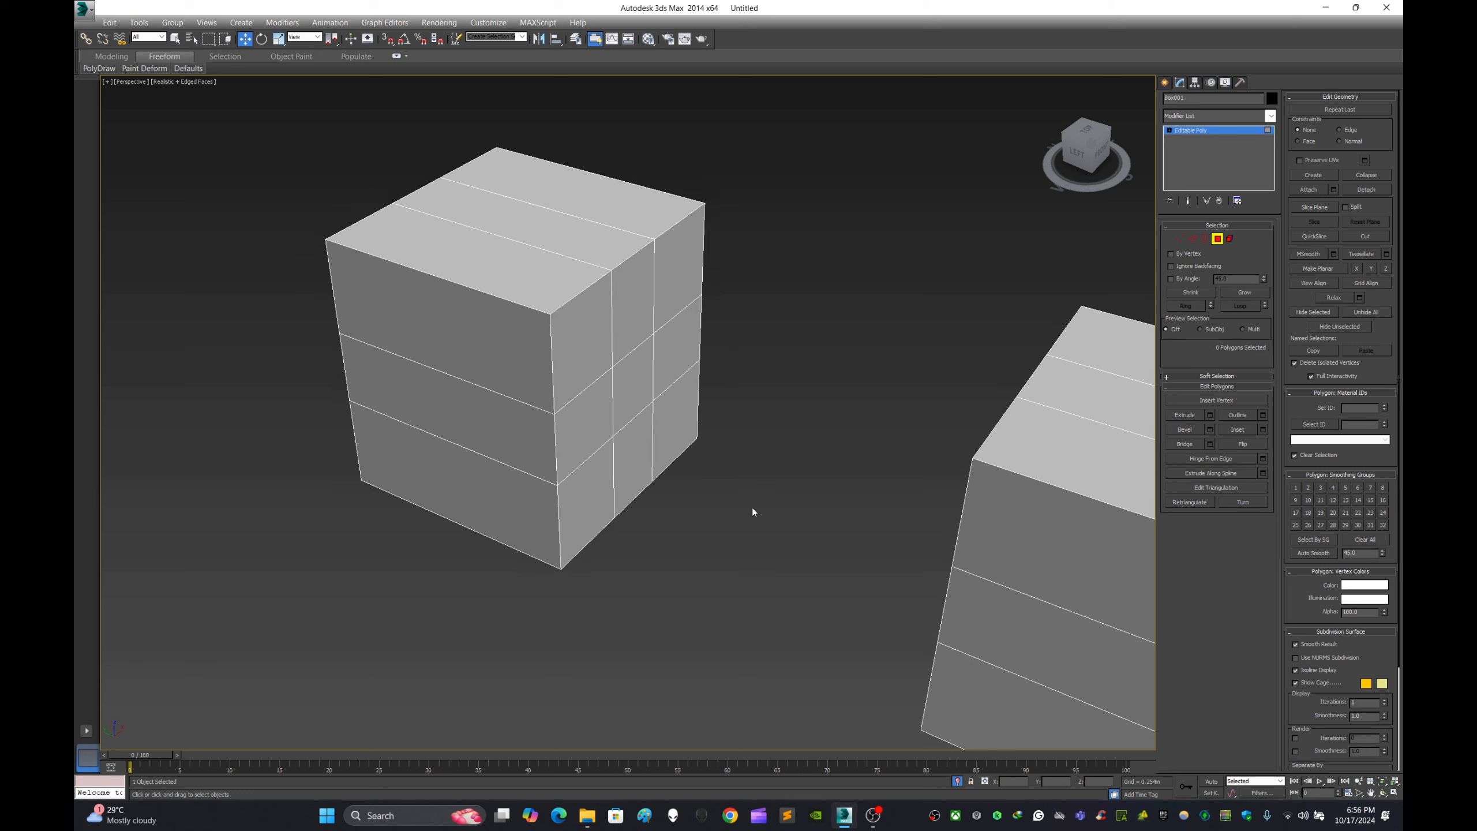
# - Leave the Polygon level and deselect the combined two-box object
pyautogui.click(1165, 83)
pyautogui.click(839, 368)
pyautogui.scroll(-4, 825, 374)
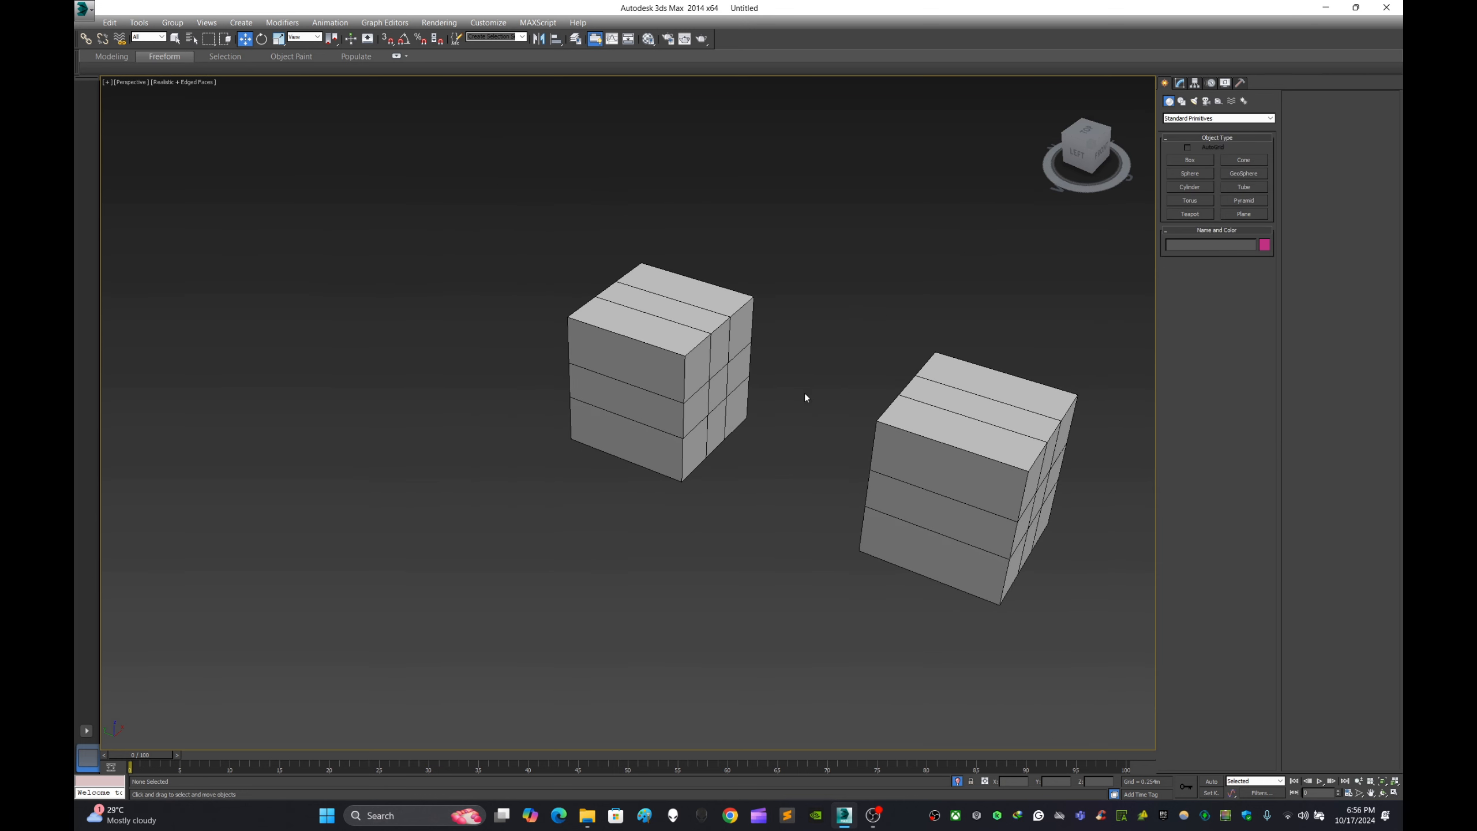
pyautogui.moveTo(804, 396); pyautogui.dragTo(726, 359, button='middle')
pyautogui.moveTo(942, 478); pyautogui.dragTo(965, 405, button='middle')
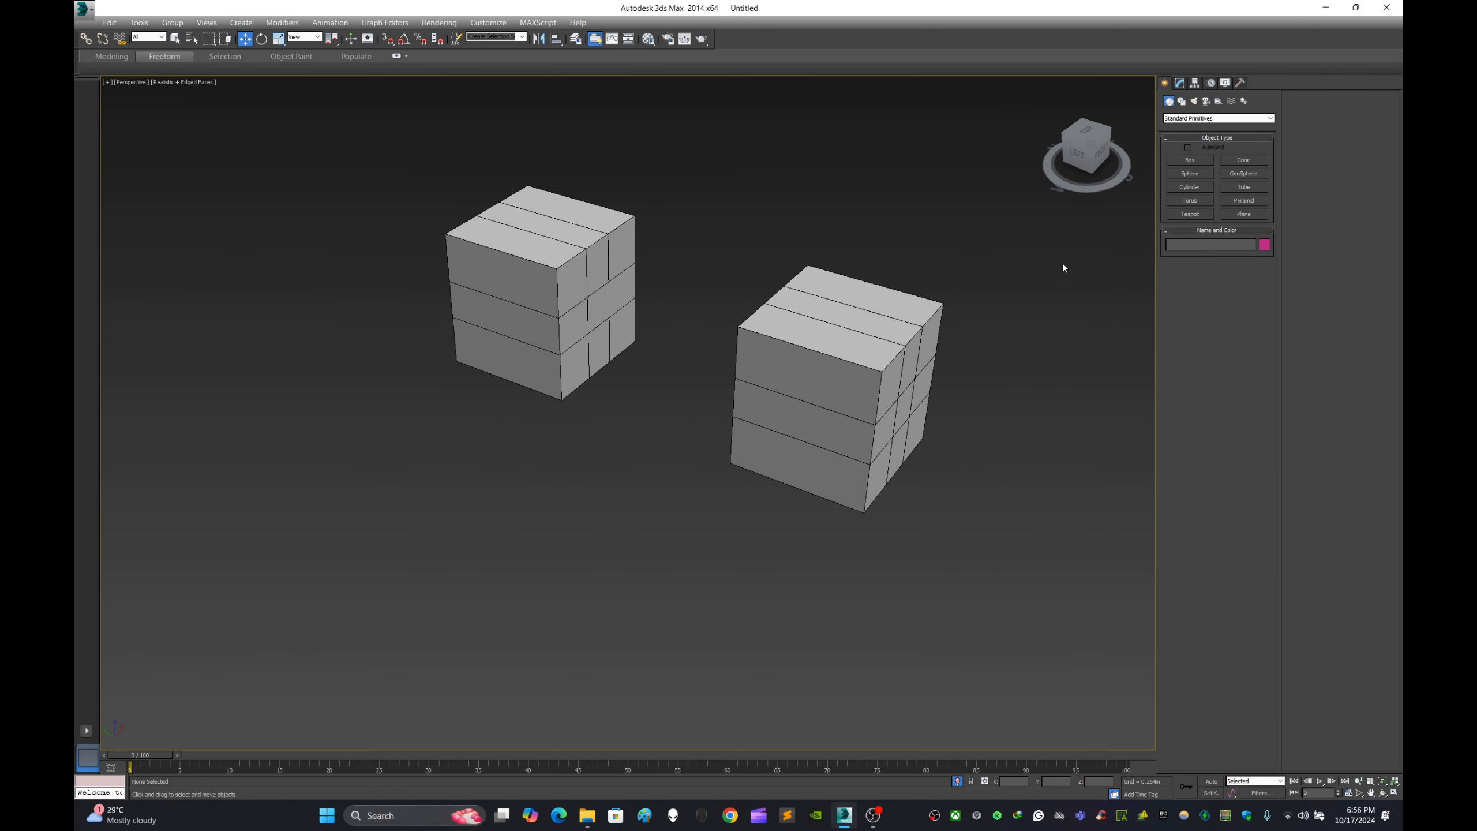
# - Reselect the combined two-box object and enter its Polygon level
pyautogui.click(1180, 83)
pyautogui.click(1164, 83)
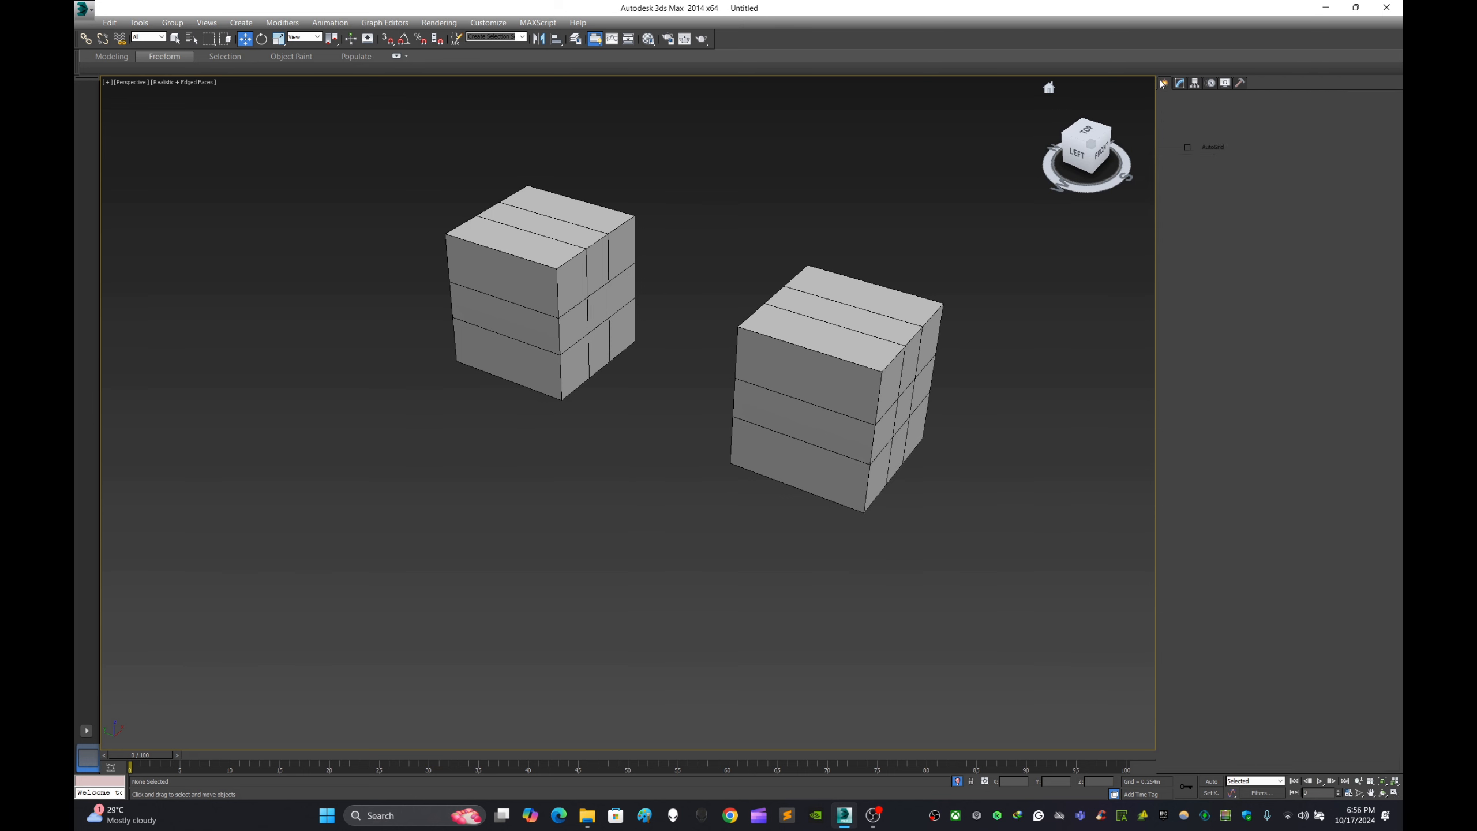
pyautogui.click(870, 402)
pyautogui.click(1179, 82)
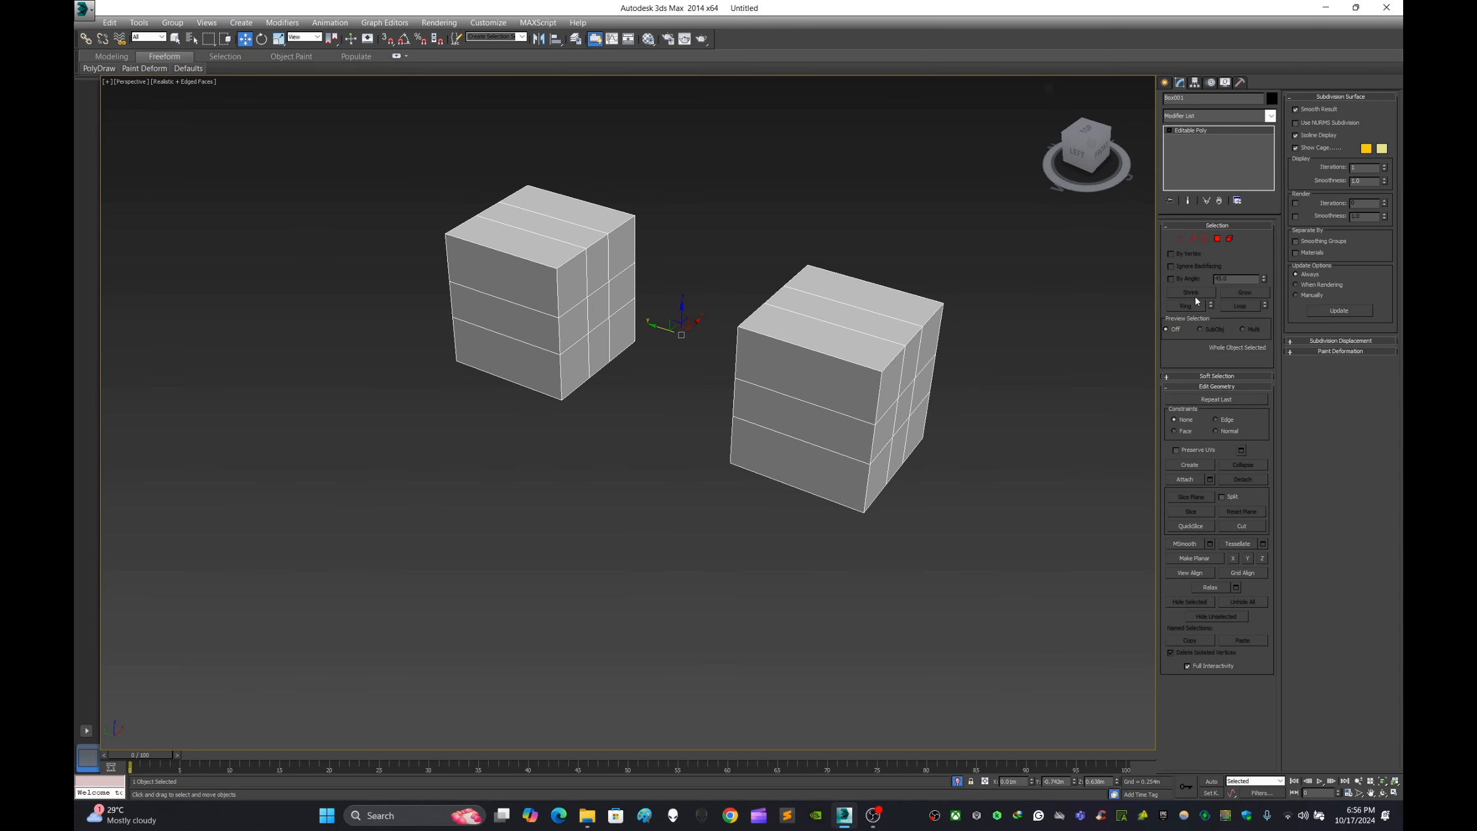
pyautogui.click(1217, 238)
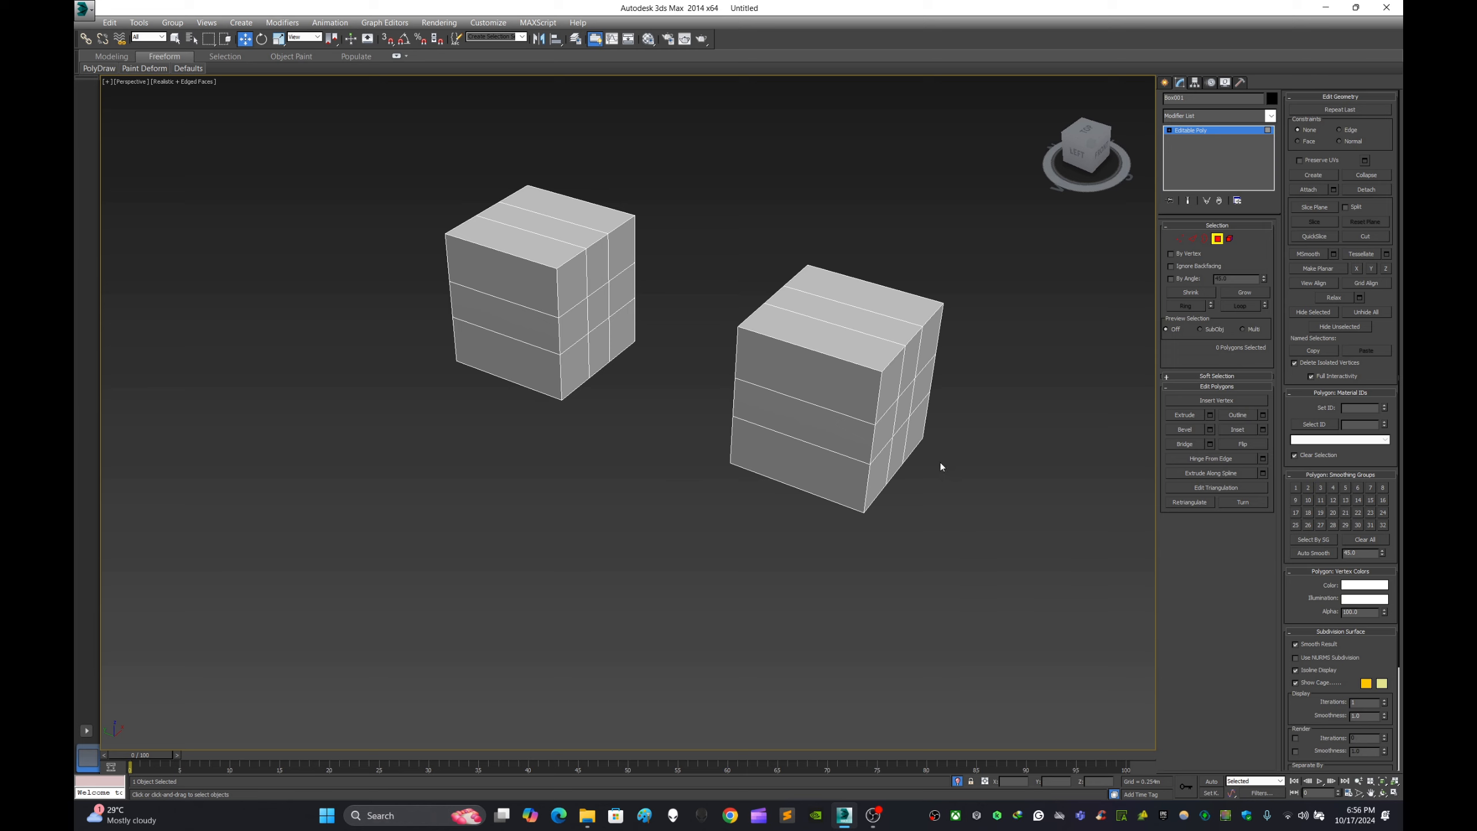
pyautogui.moveTo(918, 356); pyautogui.dragTo(799, 387, button='middle')
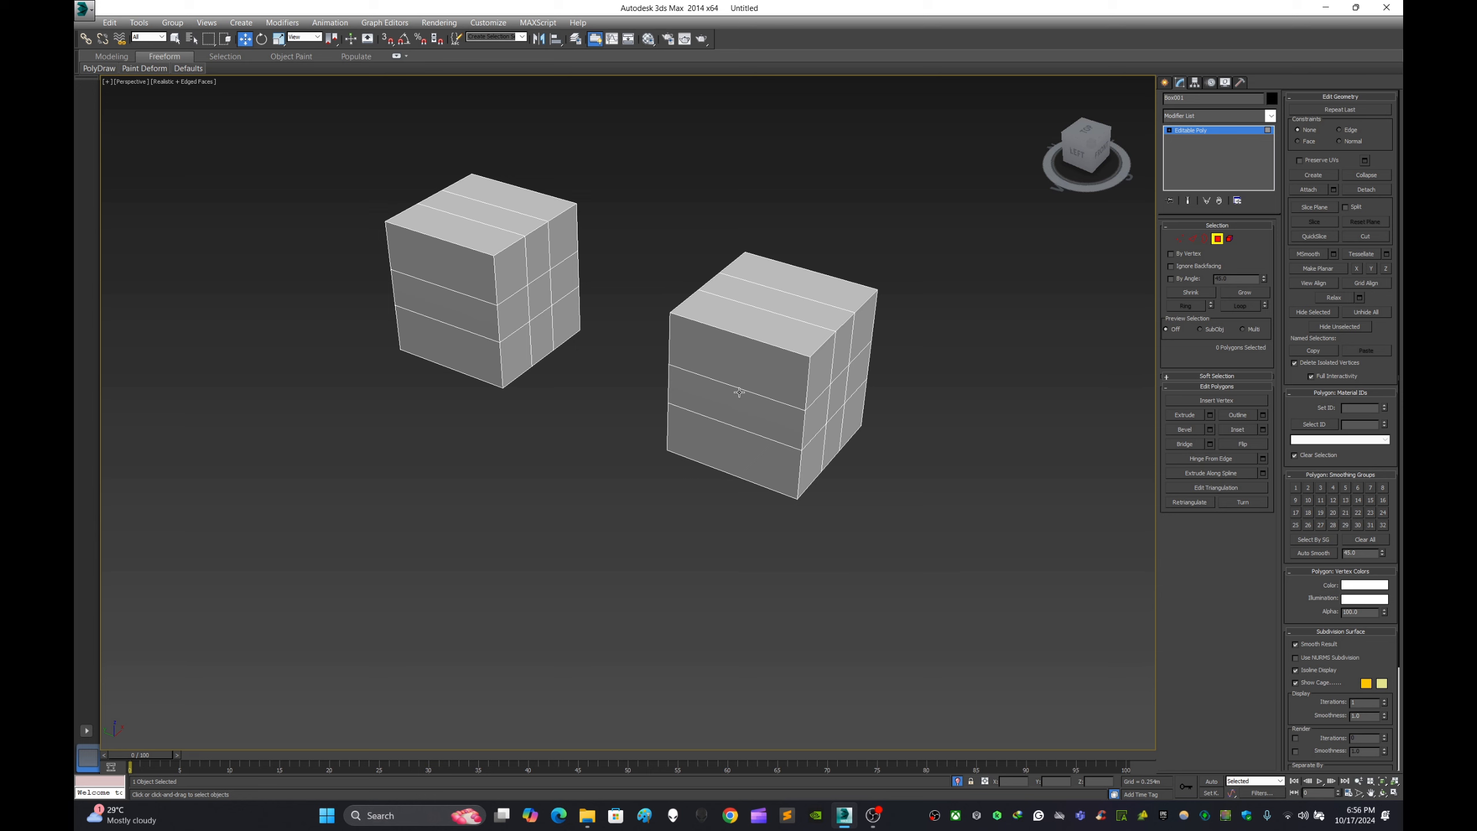
pyautogui.scroll(3, 739, 390)
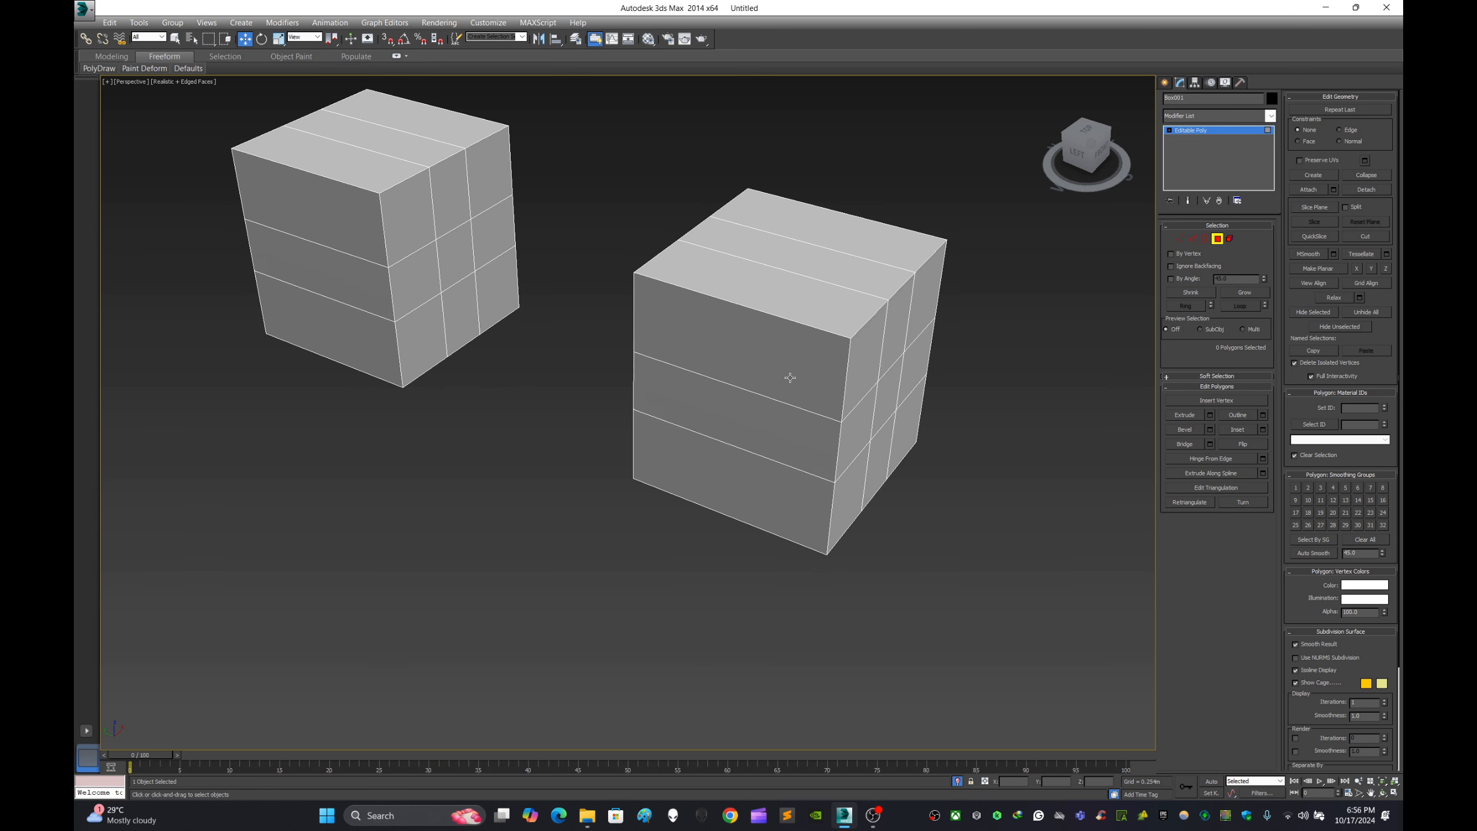
pyautogui.moveTo(840, 372); pyautogui.dragTo(748, 345, button='middle')
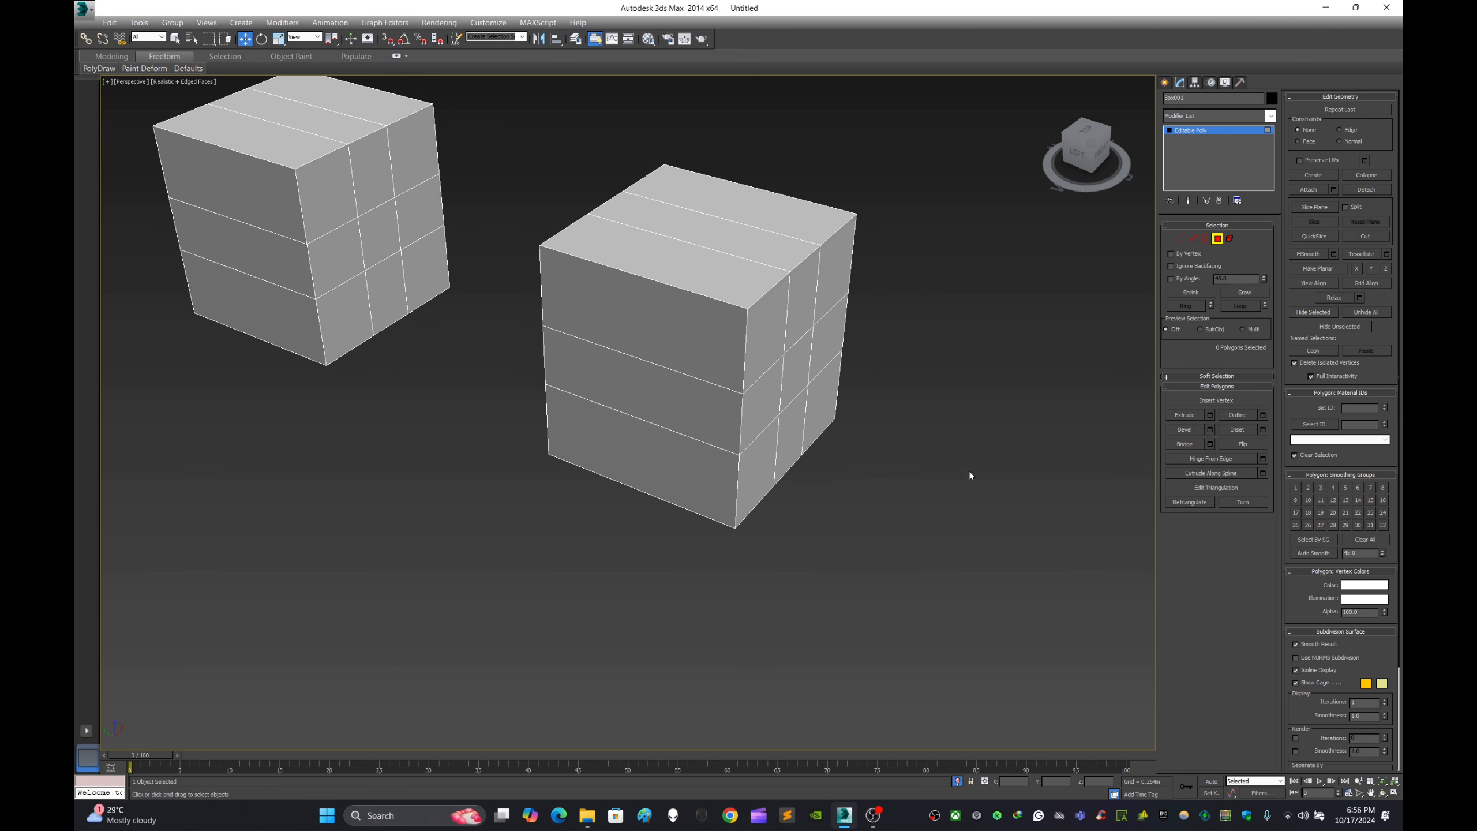
# - Leave the Polygon level, clone the two-box object as one Copy about 2.5 m along the X axis, and isolate the copy
pyautogui.click(1164, 82)
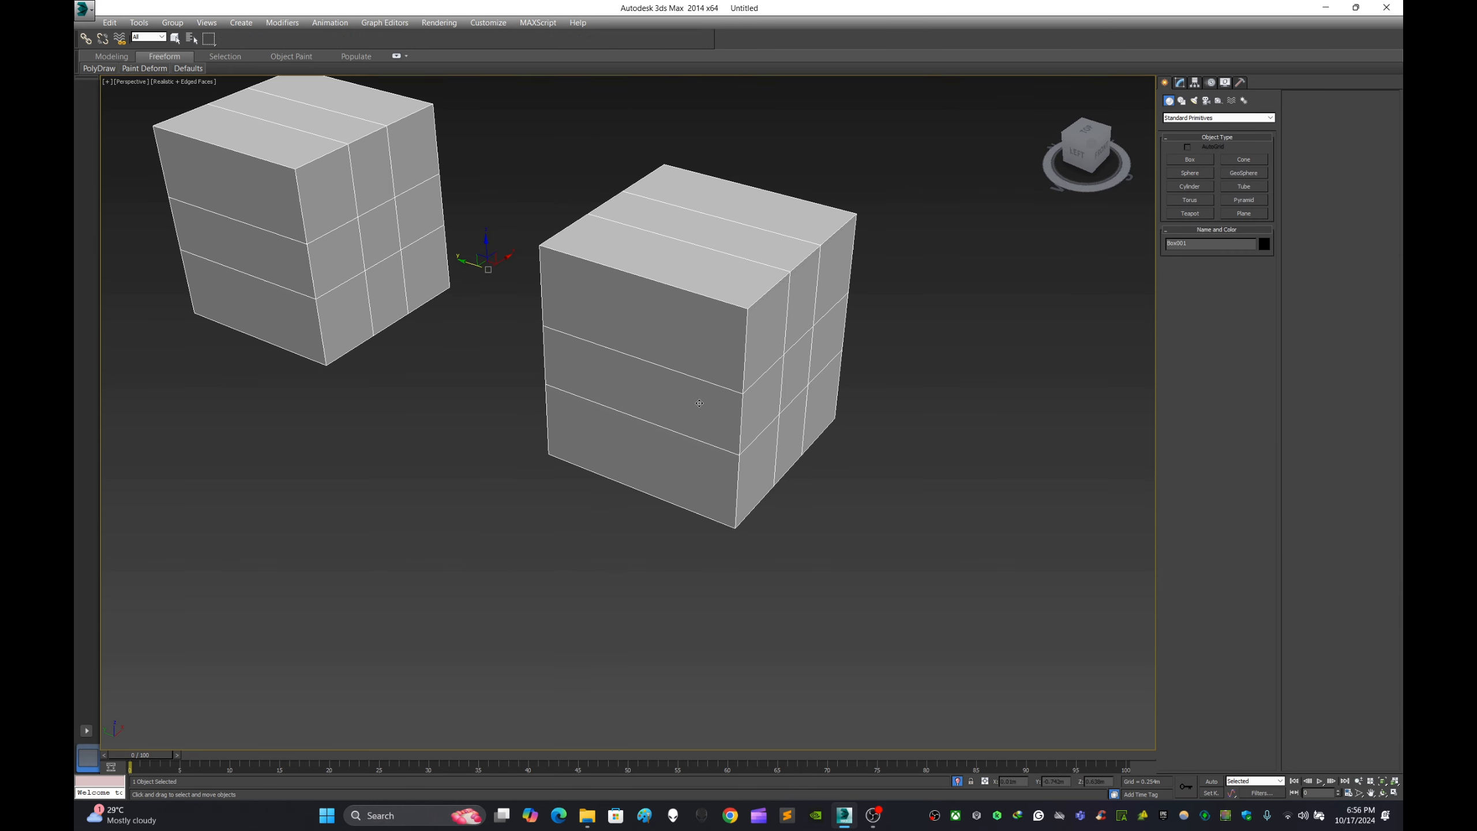
pyautogui.scroll(-2, 695, 393)
pyautogui.keyDown('shift'); pyautogui.moveTo(570, 312); pyautogui.dragTo(601, 513); pyautogui.keyUp('shift')
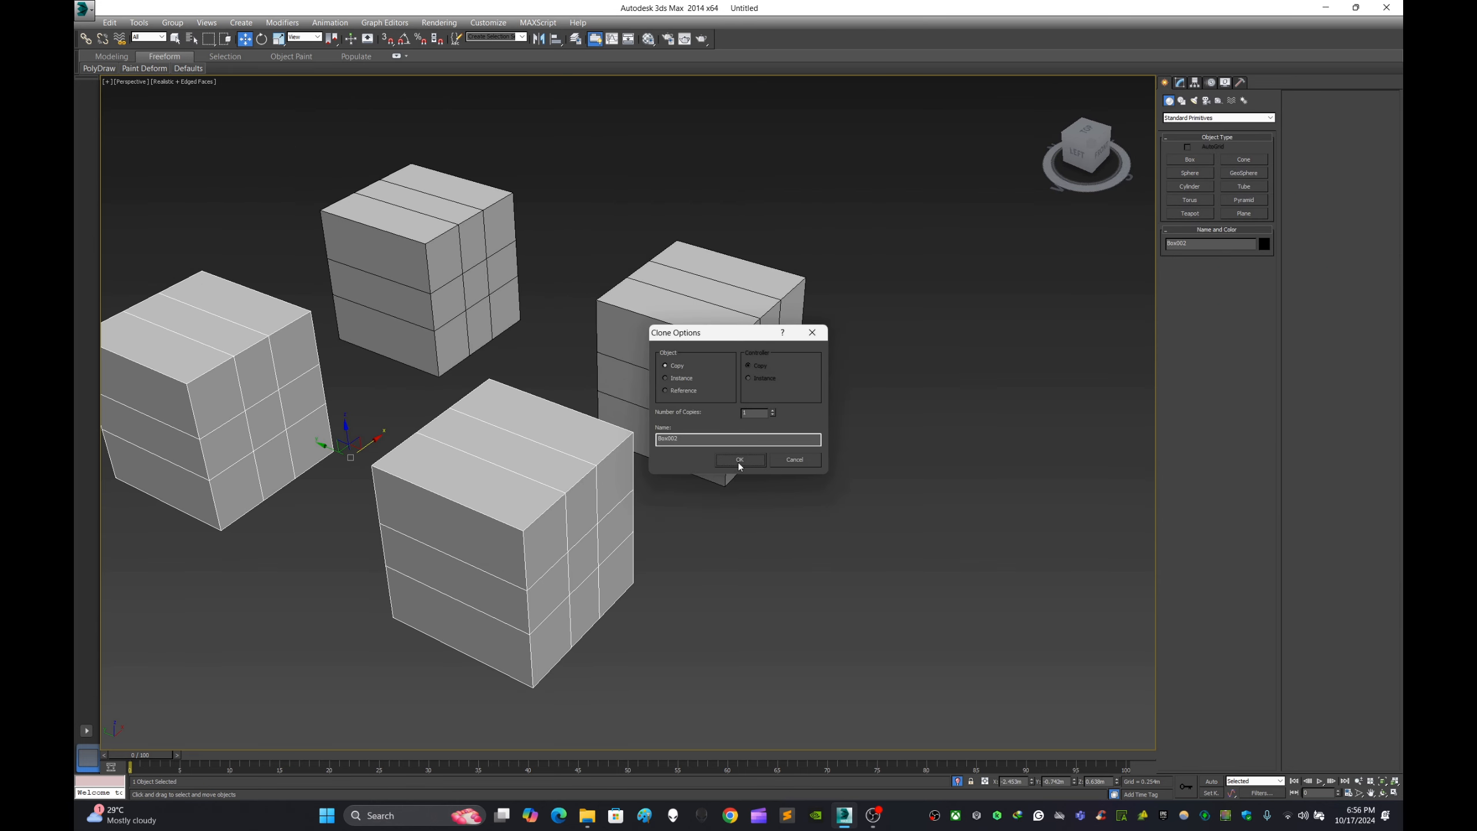
pyautogui.click(738, 460)
pyautogui.moveTo(538, 503)
pyautogui.mouseDown(button='middle')
pyautogui.moveTo(693, 522)
pyautogui.moveTo(628, 507)
pyautogui.moveTo(671, 500)
pyautogui.mouseUp(button='middle')
pyautogui.hotkey('alt', 'q')
pyautogui.moveTo(954, 498); pyautogui.dragTo(810, 427, button='middle')
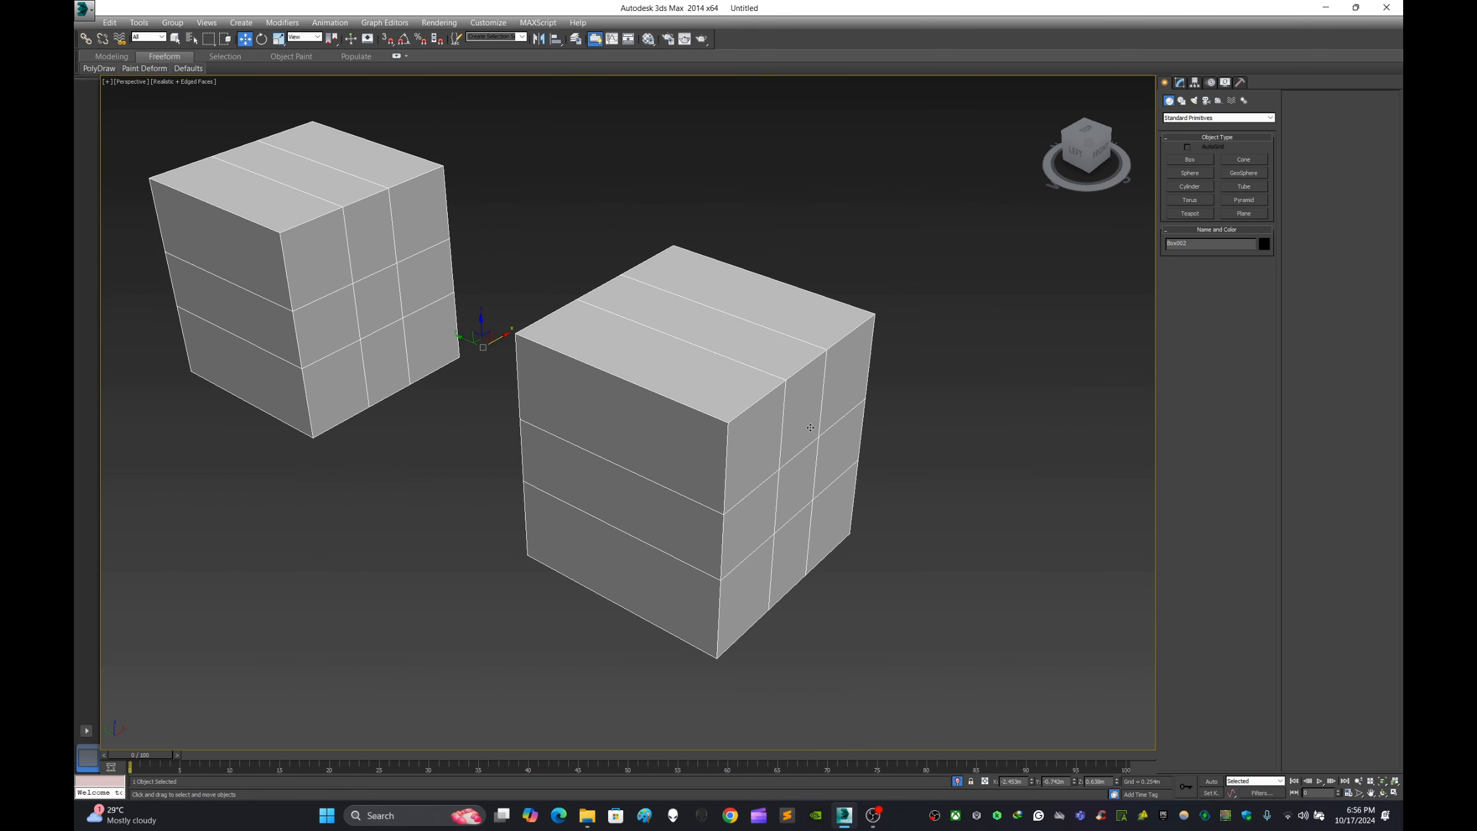
# - Enter the Polygon level and delete all nine polygons of the nearer box's outer front face, leaving that side open
pyautogui.click(1180, 82)
pyautogui.click(1220, 239)
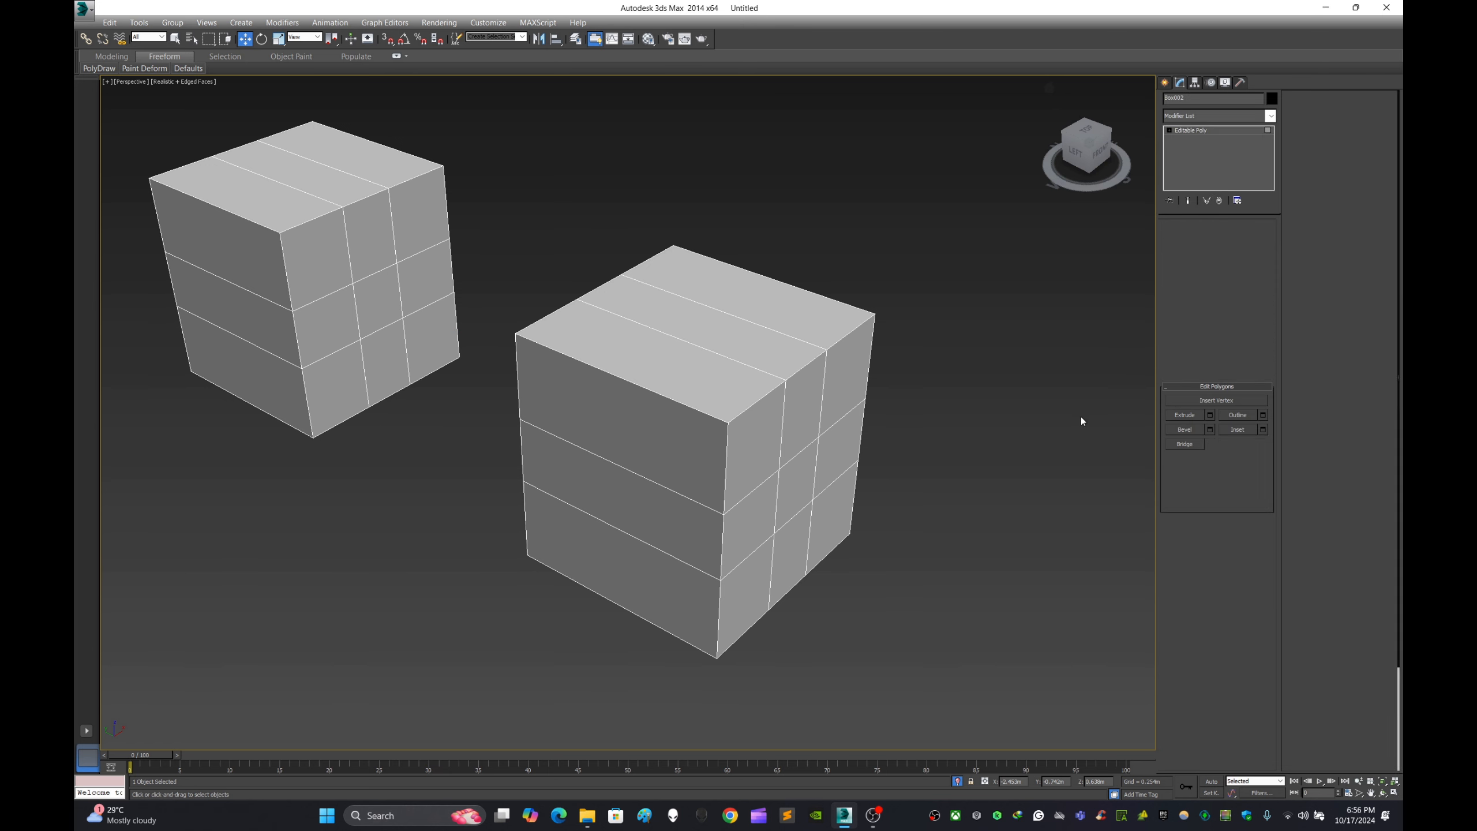
pyautogui.click(792, 482)
pyautogui.press('Delete')
pyautogui.click(757, 452)
pyautogui.press('Delete')
pyautogui.click(803, 411)
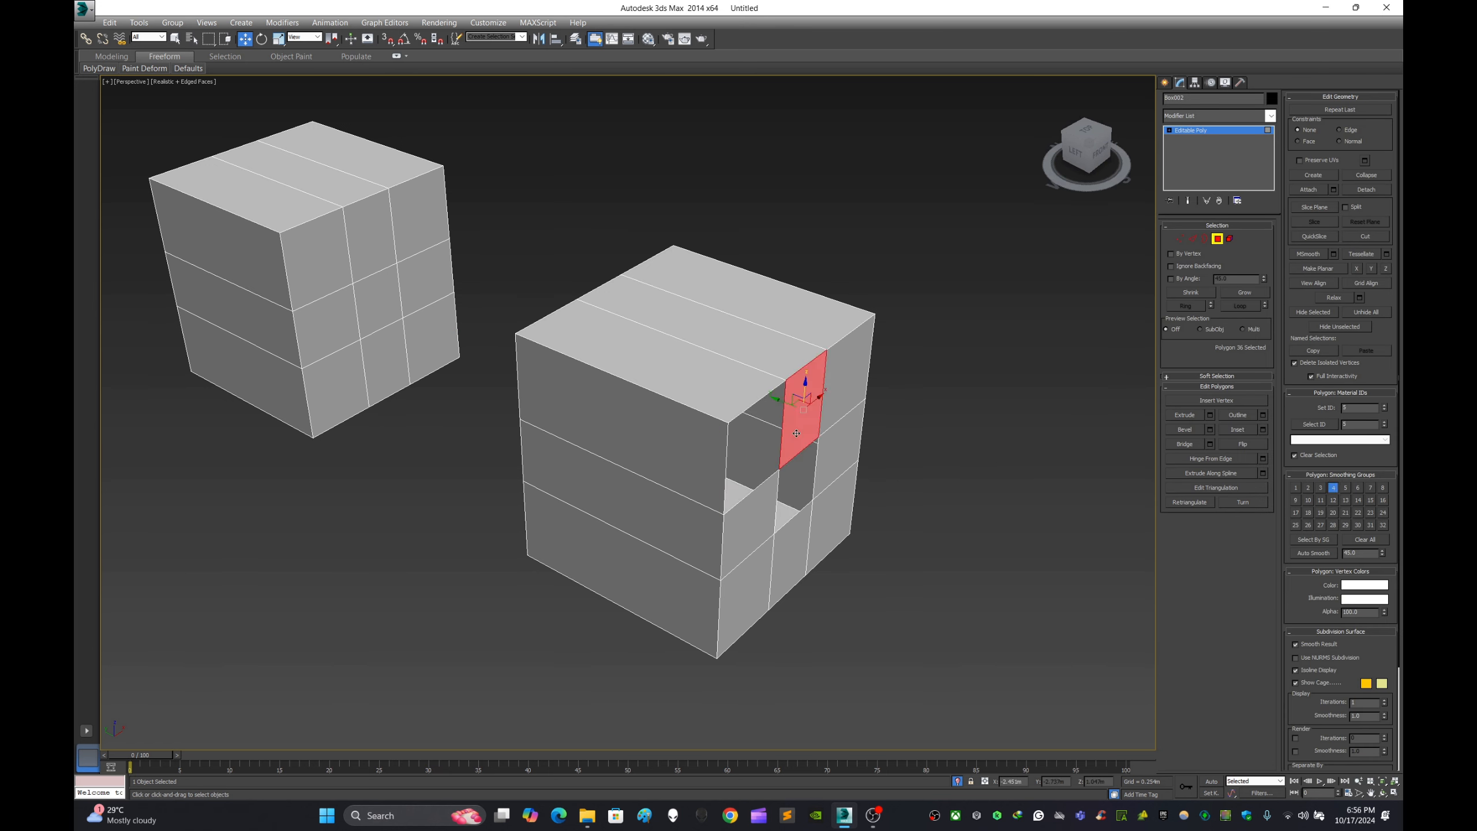
pyautogui.press('Delete')
pyautogui.click(752, 523)
pyautogui.press('Delete')
pyautogui.click(750, 586)
pyautogui.click(780, 549)
pyautogui.press('Delete')
pyautogui.click(830, 533)
pyautogui.press('Delete')
pyautogui.click(839, 457)
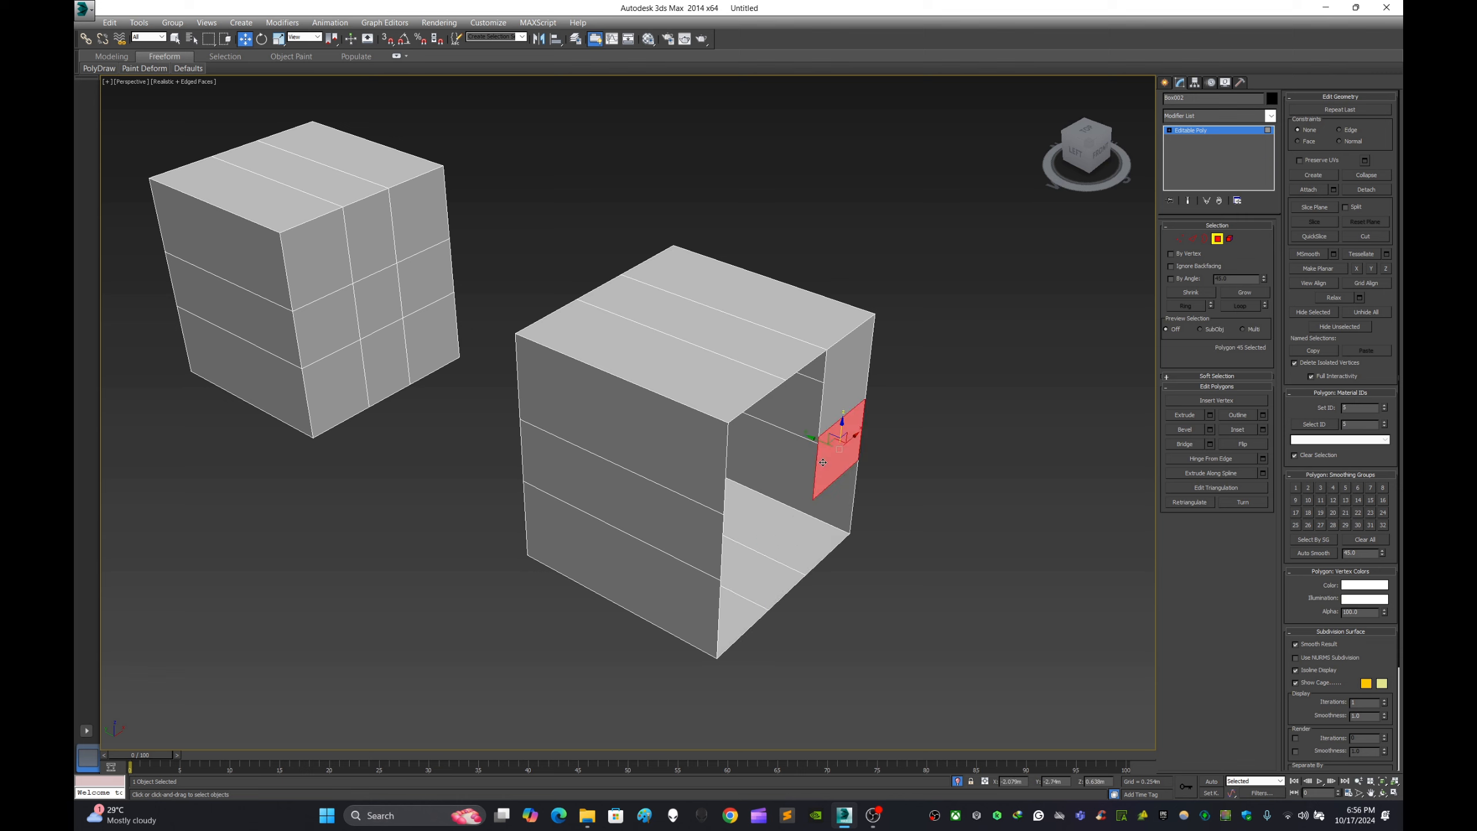
pyautogui.press('Delete')
pyautogui.click(847, 378)
pyautogui.press('Delete')
# - Select the three polygons of the open box's right side wall through its open face
pyautogui.keyDown('alt'); pyautogui.moveTo(853, 457); pyautogui.dragTo(622, 252, button='middle'); pyautogui.keyUp('alt')
pyautogui.scroll(1, 730, 230)
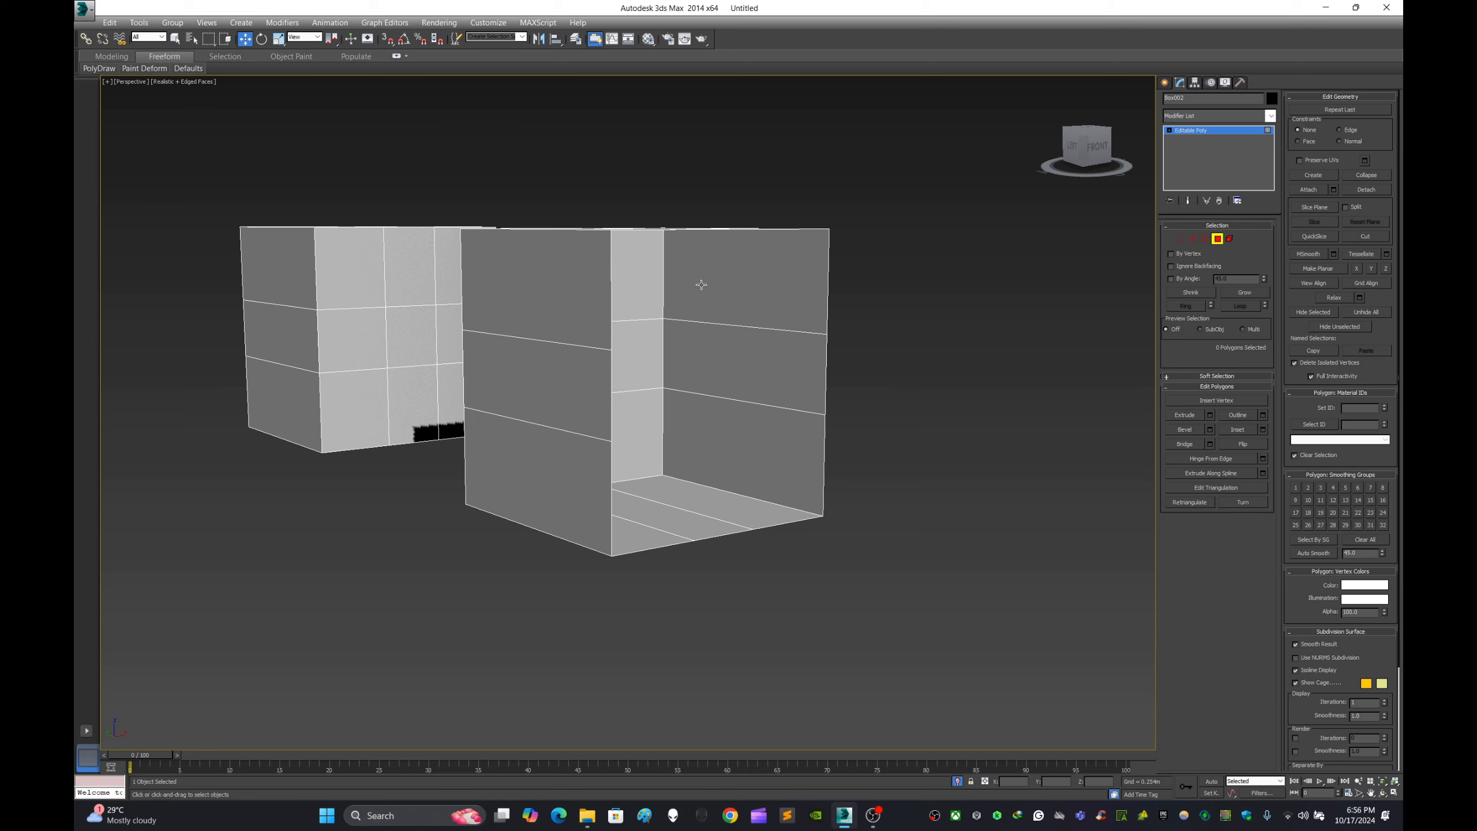
pyautogui.scroll(5, 695, 281)
pyautogui.scroll(-6, 716, 335)
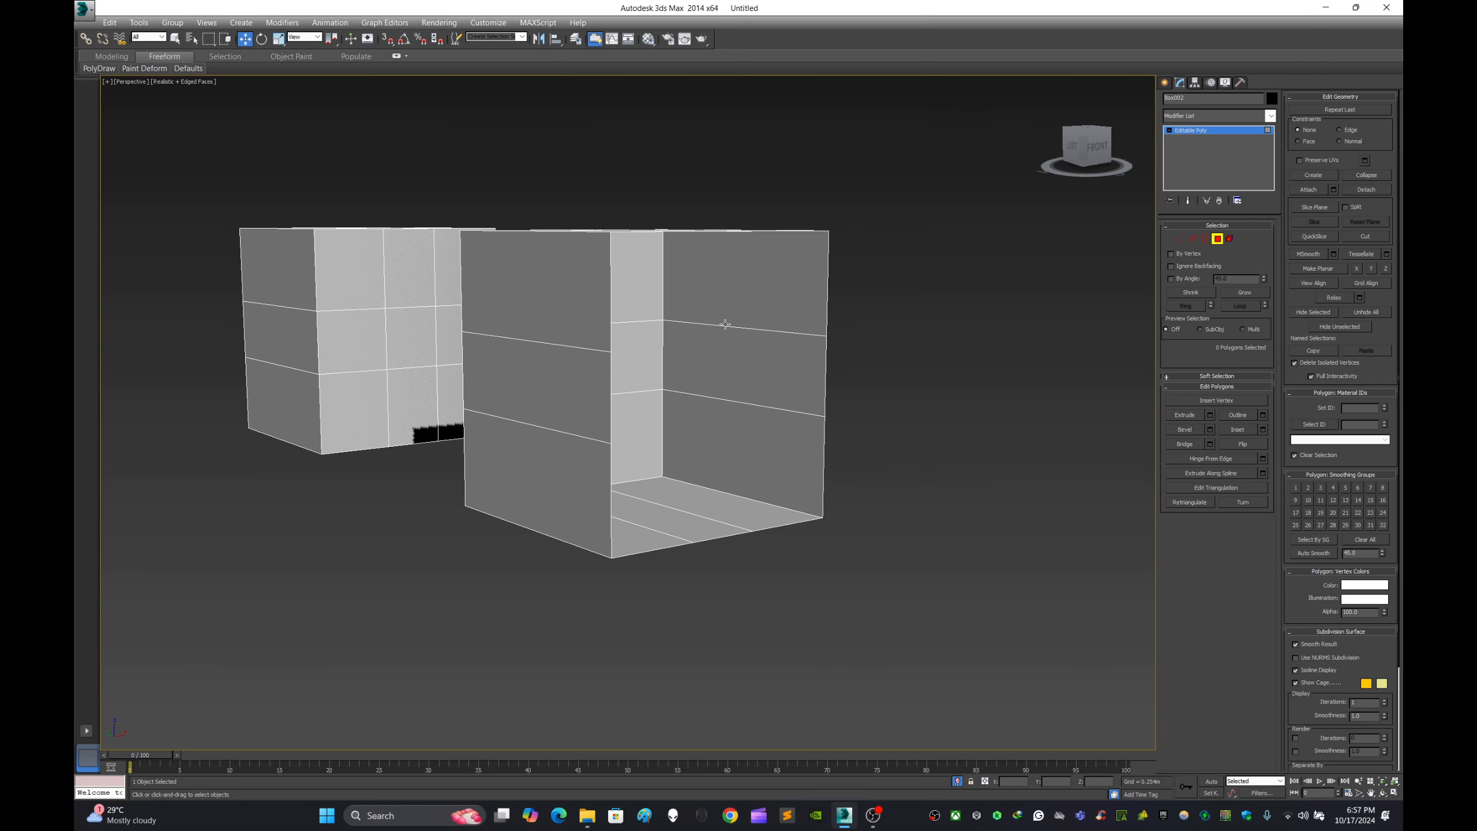
pyautogui.click(731, 319)
pyautogui.keyDown('ctrl'); pyautogui.click(768, 349); pyautogui.keyUp('ctrl')
pyautogui.keyDown('ctrl'); pyautogui.click(765, 443); pyautogui.keyUp('ctrl')
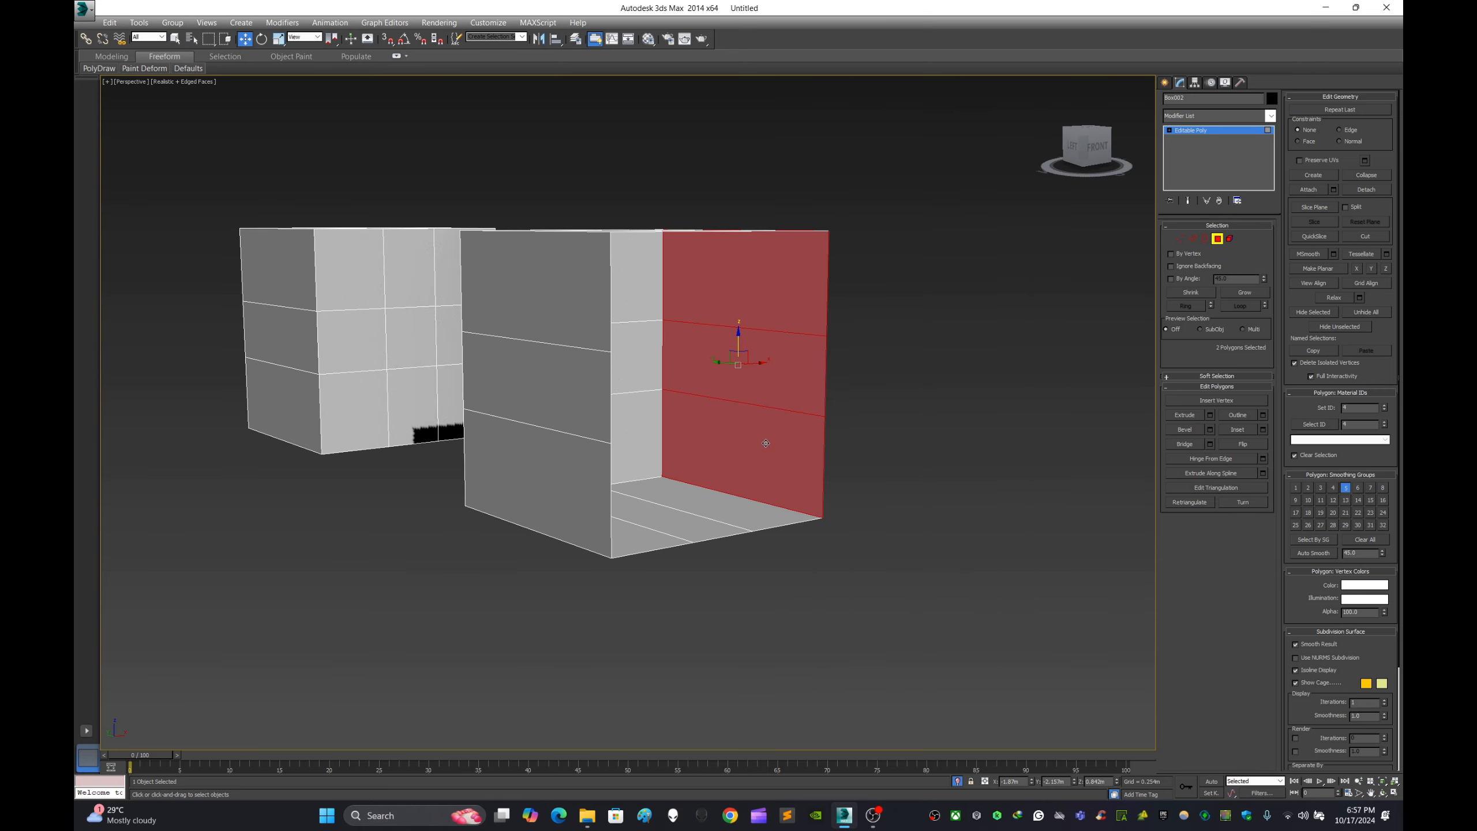
# - Add the open box's three floor polygons and nine back wall polygons to the selection
pyautogui.keyDown('alt'); pyautogui.moveTo(744, 410); pyautogui.dragTo(671, 454, button='middle'); pyautogui.keyUp('alt')
pyautogui.keyDown('ctrl'); pyautogui.click(698, 488); pyautogui.keyUp('ctrl')
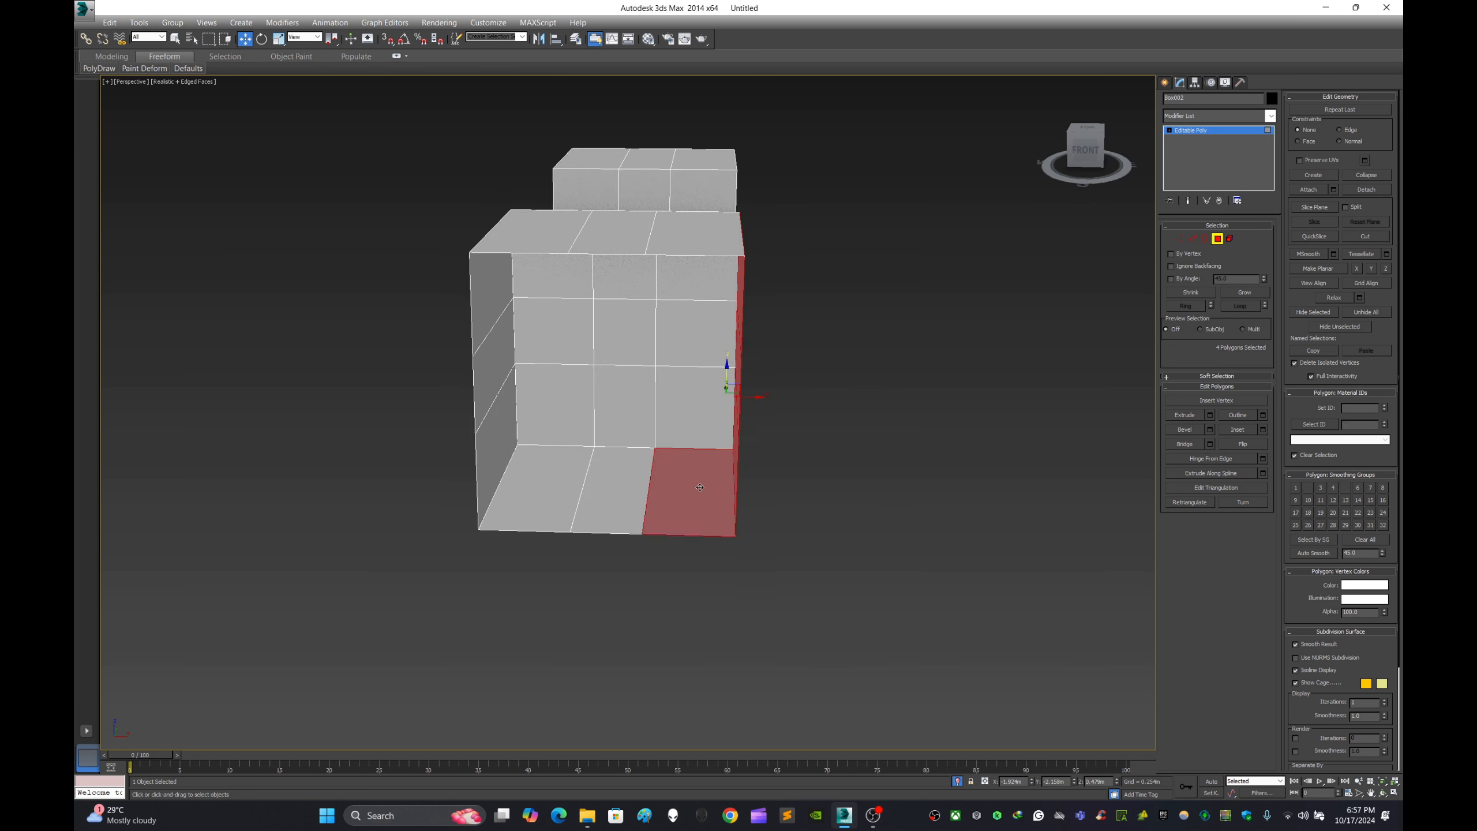
pyautogui.keyDown('ctrl'); pyautogui.click(687, 421); pyautogui.keyUp('ctrl')
pyautogui.keyDown('ctrl'); pyautogui.click(610, 488); pyautogui.keyUp('ctrl')
pyautogui.keyDown('ctrl'); pyautogui.click(530, 488); pyautogui.keyUp('ctrl')
pyautogui.keyDown('ctrl'); pyautogui.click(556, 404); pyautogui.keyUp('ctrl')
pyautogui.keyDown('ctrl'); pyautogui.click(623, 406); pyautogui.keyUp('ctrl')
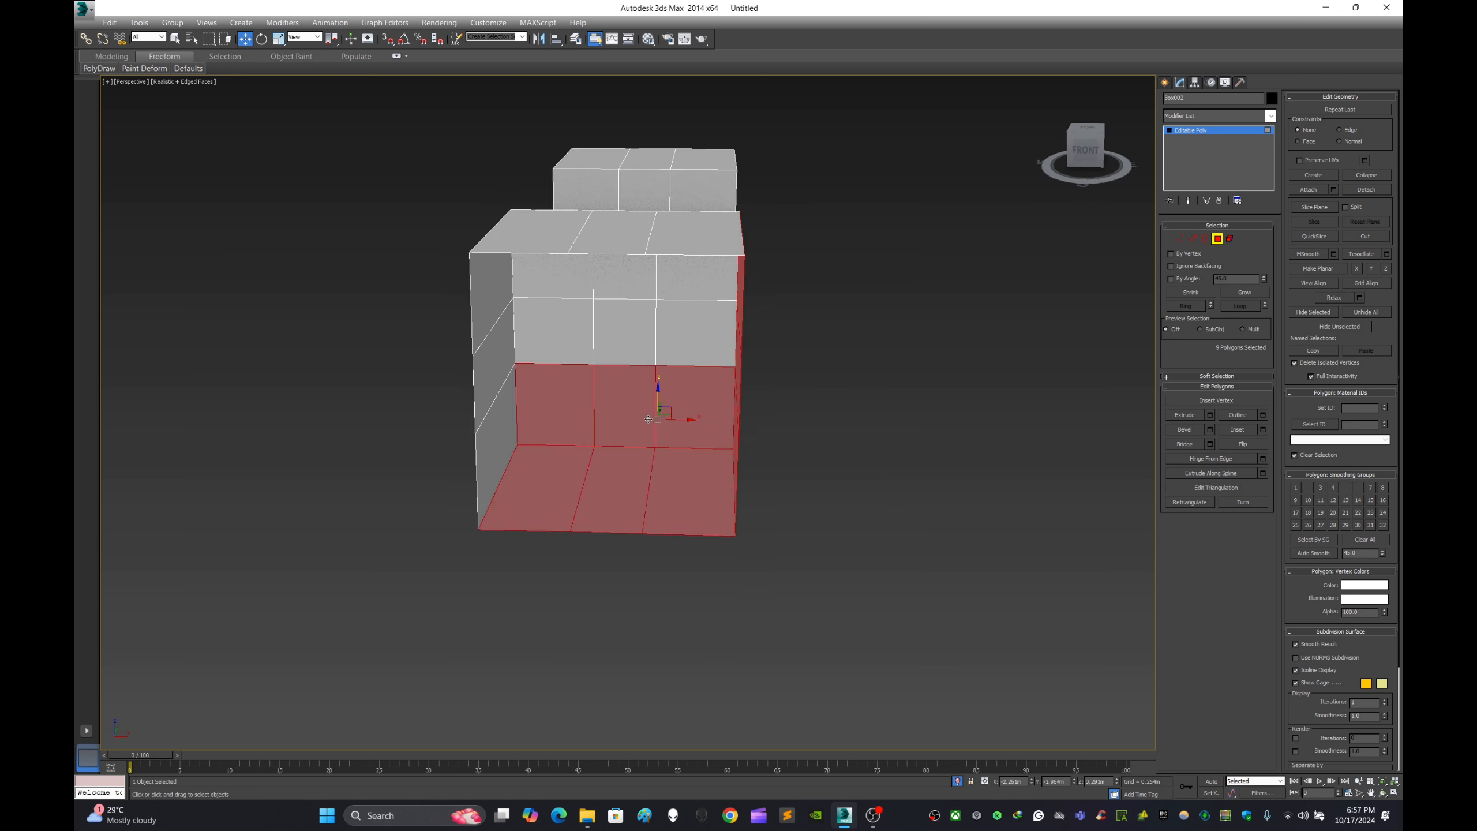
pyautogui.keyDown('ctrl'); pyautogui.click(630, 335); pyautogui.keyUp('ctrl')
pyautogui.keyDown('ctrl'); pyautogui.click(695, 333); pyautogui.keyUp('ctrl')
pyautogui.keyDown('ctrl'); pyautogui.click(695, 278); pyautogui.keyUp('ctrl')
pyautogui.keyDown('ctrl'); pyautogui.click(623, 277); pyautogui.keyUp('ctrl')
pyautogui.keyDown('ctrl'); pyautogui.click(553, 276); pyautogui.keyUp('ctrl')
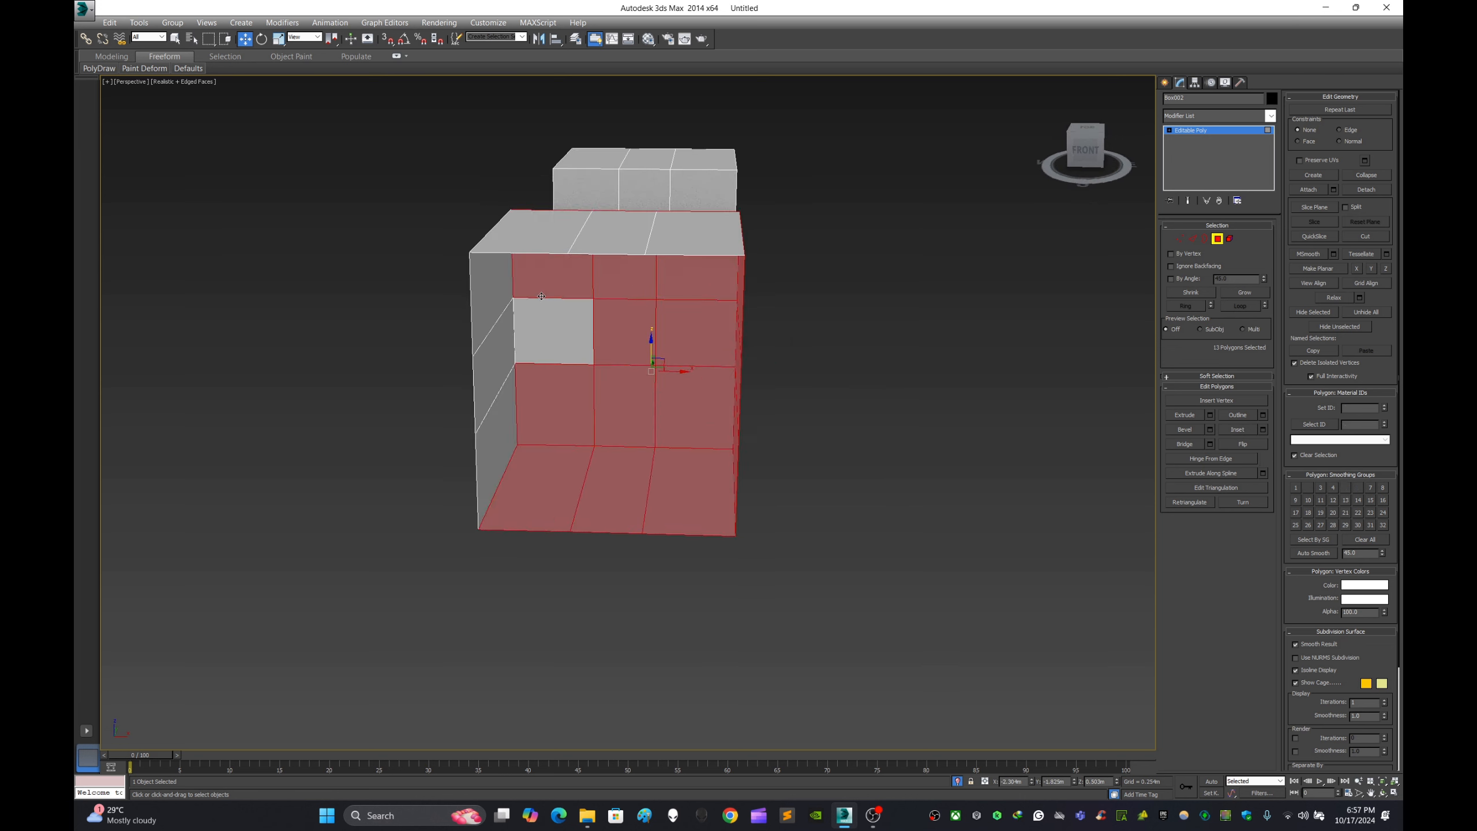
pyautogui.keyDown('ctrl'); pyautogui.click(552, 349); pyautogui.keyUp('ctrl')
# - Add the three left wall polygons and three top polygons of the open box to the selection
pyautogui.keyDown('ctrl'); pyautogui.click(494, 480); pyautogui.keyUp('ctrl')
pyautogui.keyDown('ctrl'); pyautogui.click(494, 398); pyautogui.keyUp('ctrl')
pyautogui.keyDown('ctrl'); pyautogui.click(491, 315); pyautogui.keyUp('ctrl')
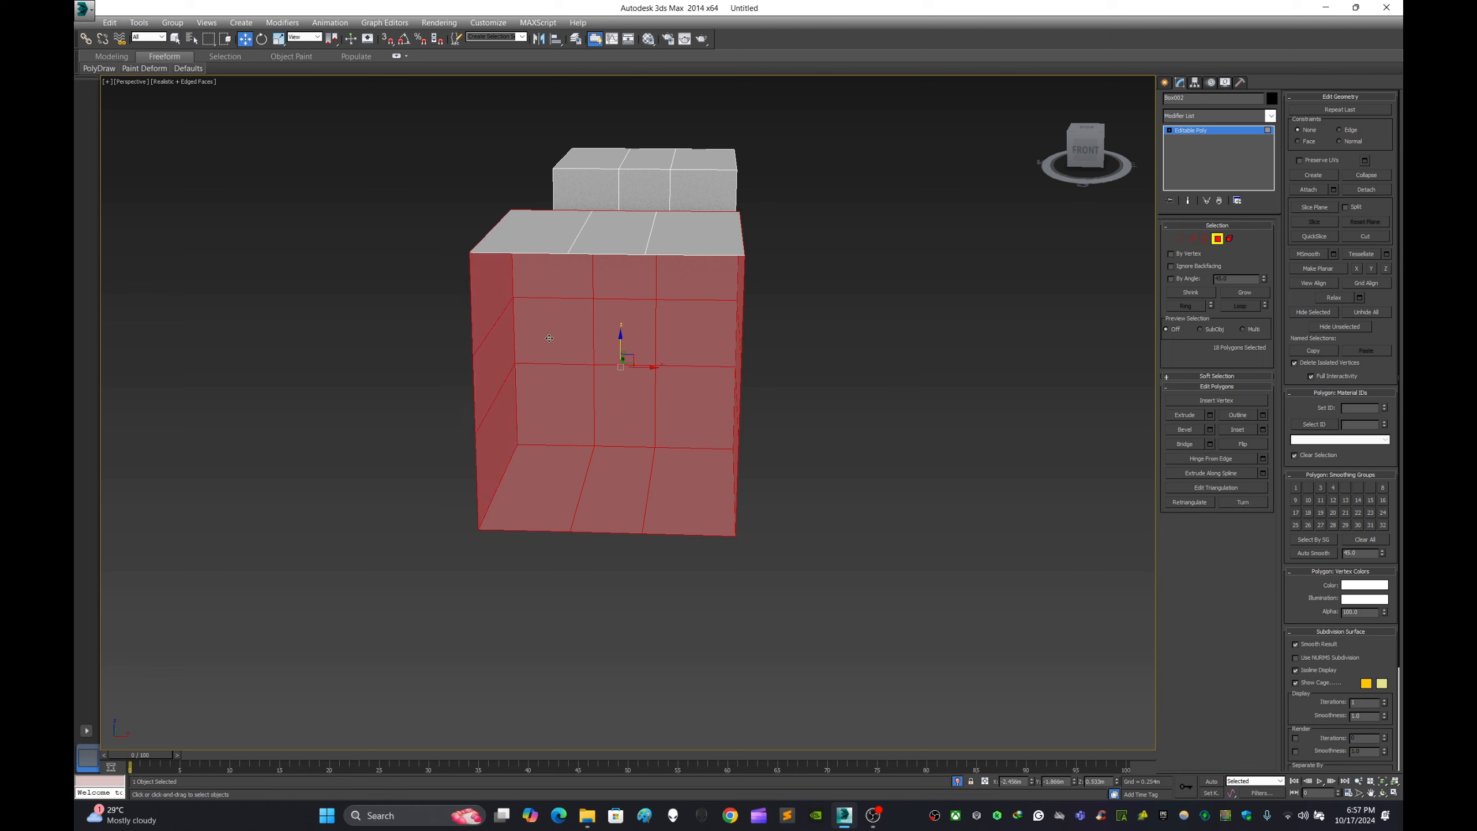
pyautogui.keyDown('alt'); pyautogui.moveTo(492, 314); pyautogui.dragTo(587, 295, button='middle'); pyautogui.keyUp('alt')
pyautogui.keyDown('ctrl'); pyautogui.click(564, 238); pyautogui.keyUp('ctrl')
pyautogui.keyDown('ctrl'); pyautogui.click(602, 231); pyautogui.keyUp('ctrl')
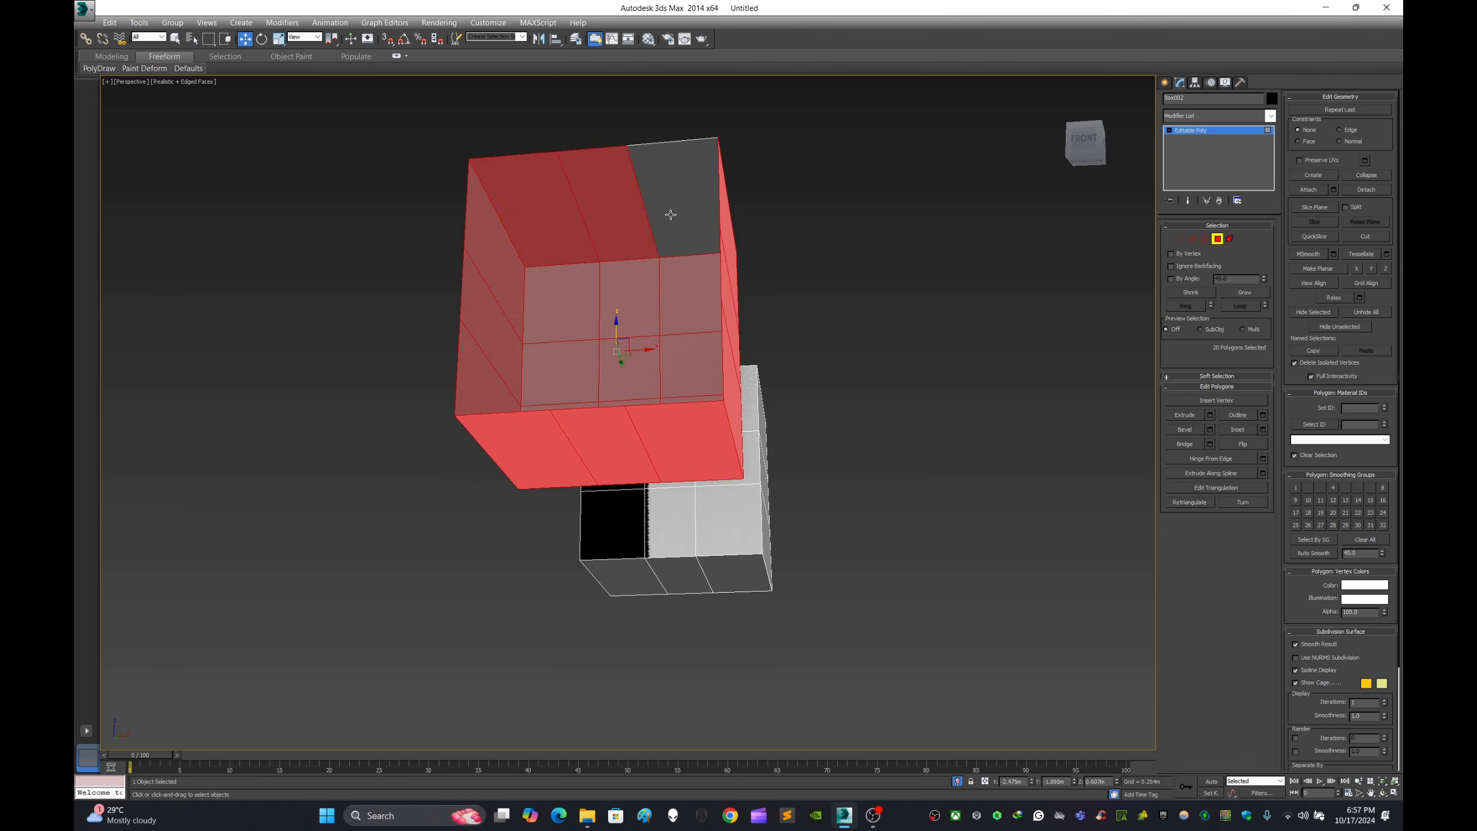
pyautogui.keyDown('ctrl'); pyautogui.click(671, 215); pyautogui.keyUp('ctrl')
# - Leave the Polygon level, enter the Element level and select the whole open box as one element
pyautogui.keyDown('alt'); pyautogui.moveTo(750, 275); pyautogui.dragTo(811, 342, button='middle'); pyautogui.keyUp('alt')
pyautogui.scroll(3, 735, 377)
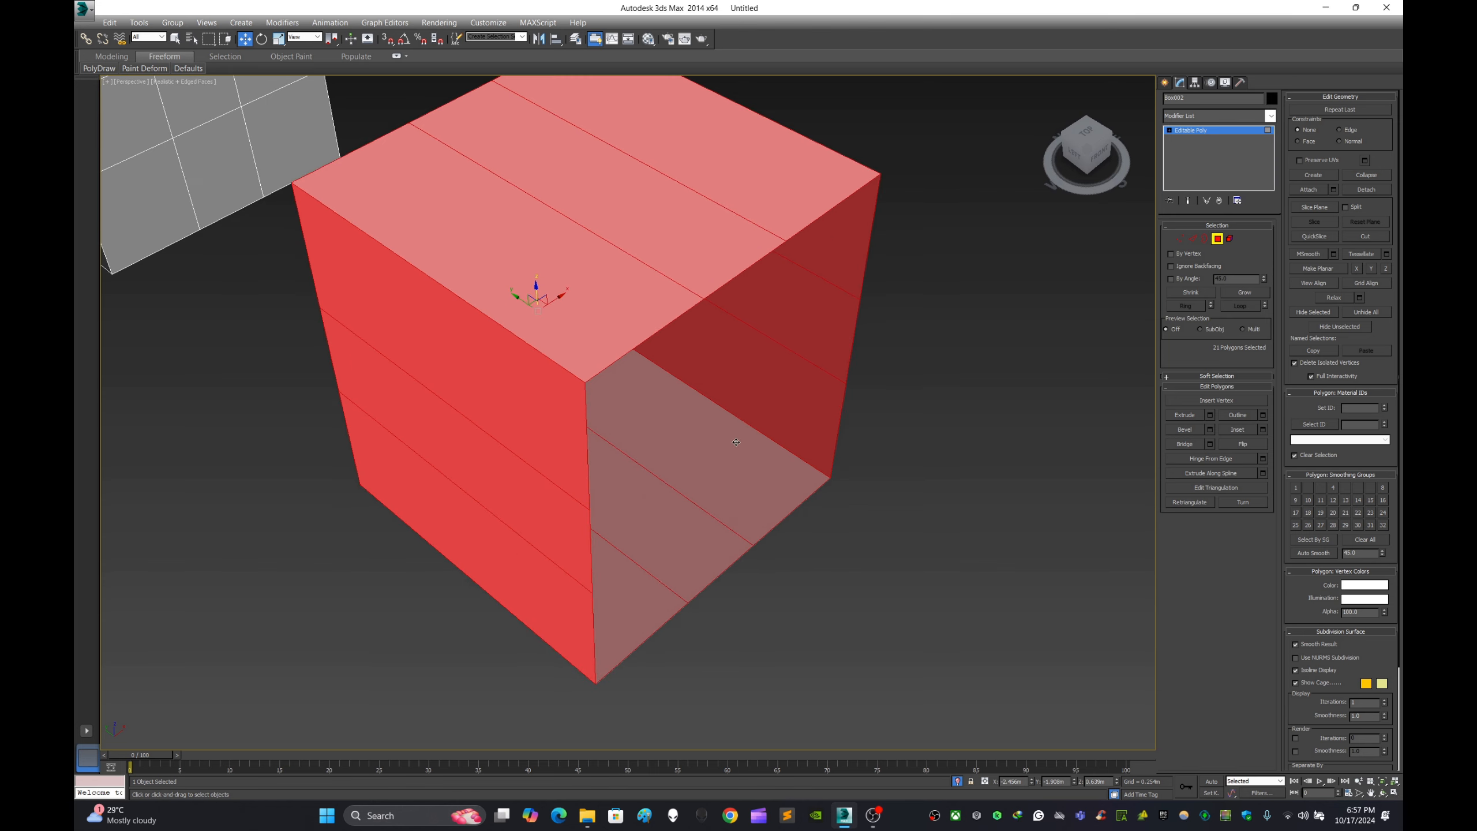
pyautogui.keyDown('alt'); pyautogui.moveTo(735, 441); pyautogui.dragTo(752, 366, button='middle'); pyautogui.keyUp('alt')
pyautogui.scroll(-3, 695, 363)
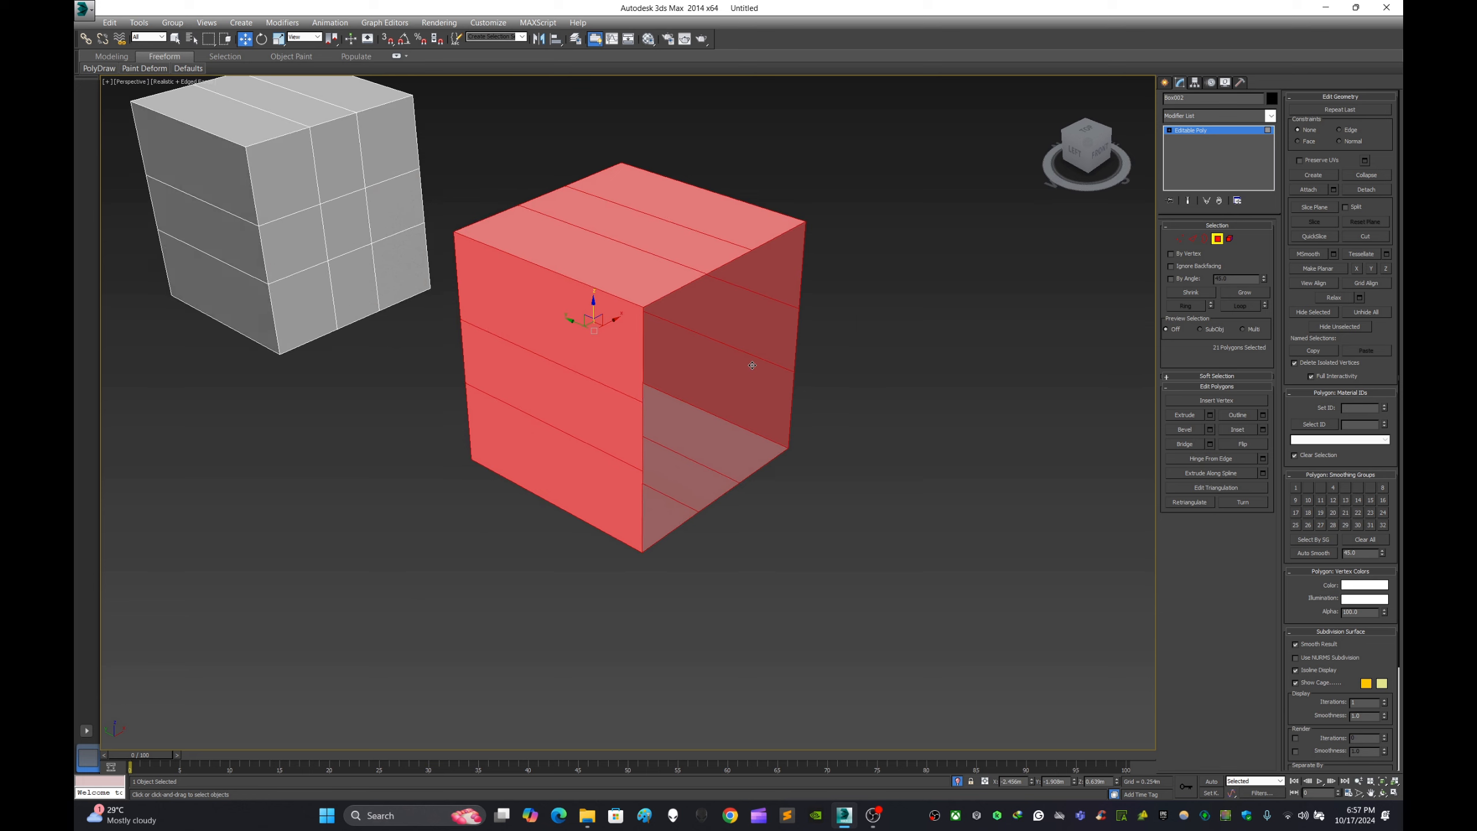
pyautogui.click(1165, 84)
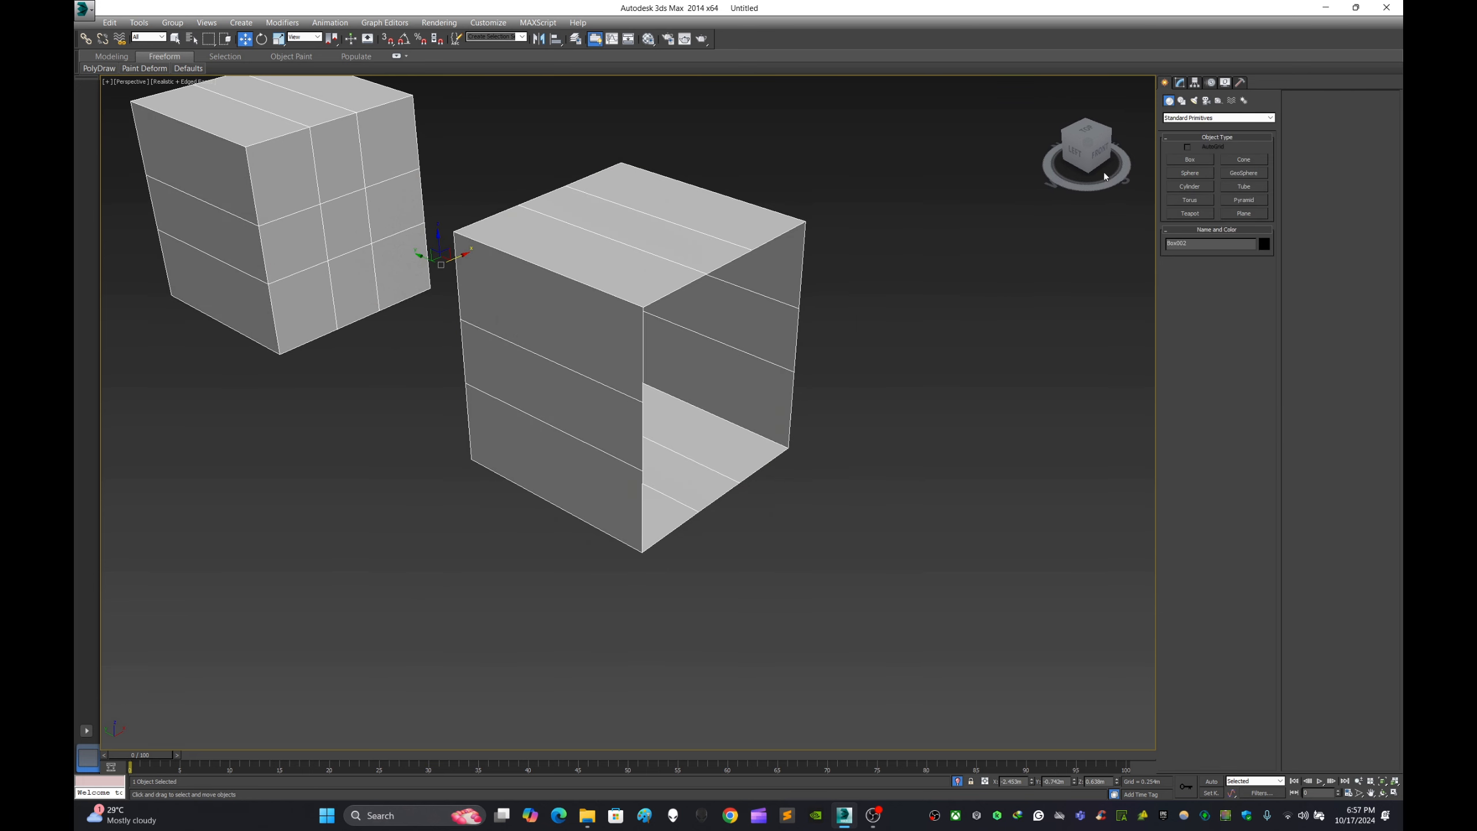
pyautogui.click(1180, 85)
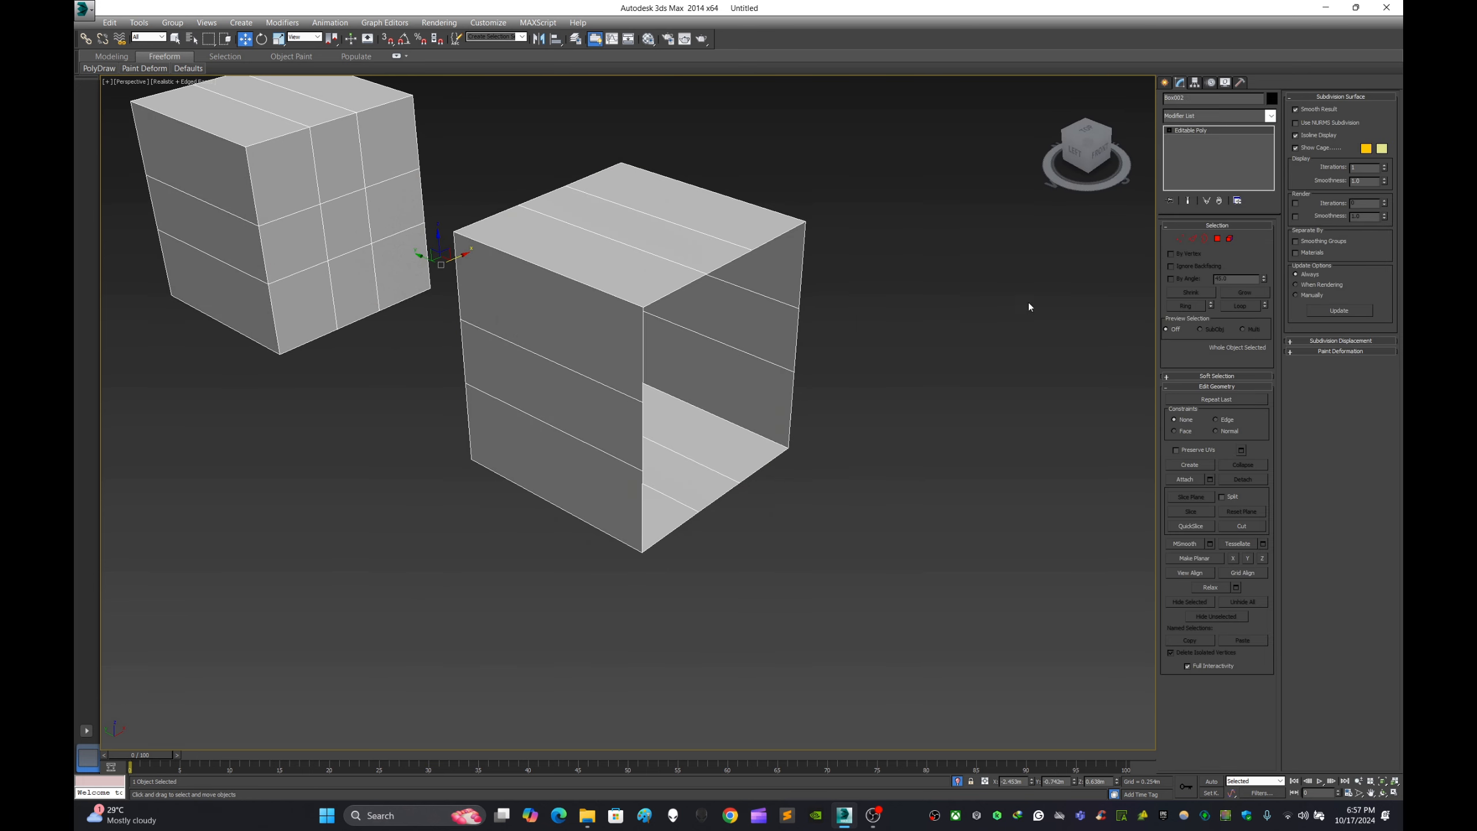
pyautogui.click(1230, 239)
pyautogui.click(699, 353)
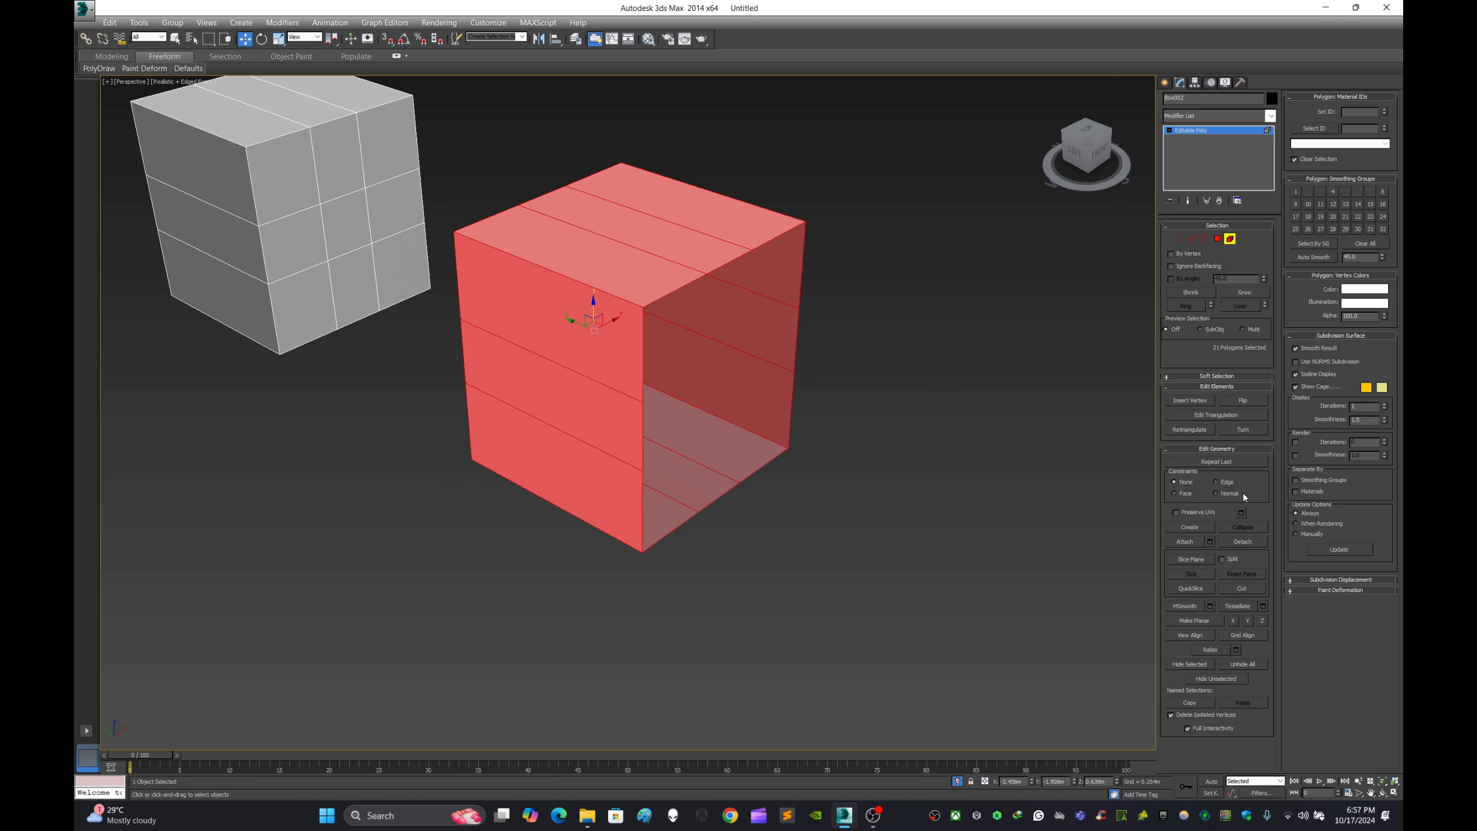
# - Detach the selected whole-box element as a separate object, leave the element editing and zoom in on the detached box
pyautogui.click(1242, 542)
pyautogui.click(780, 419)
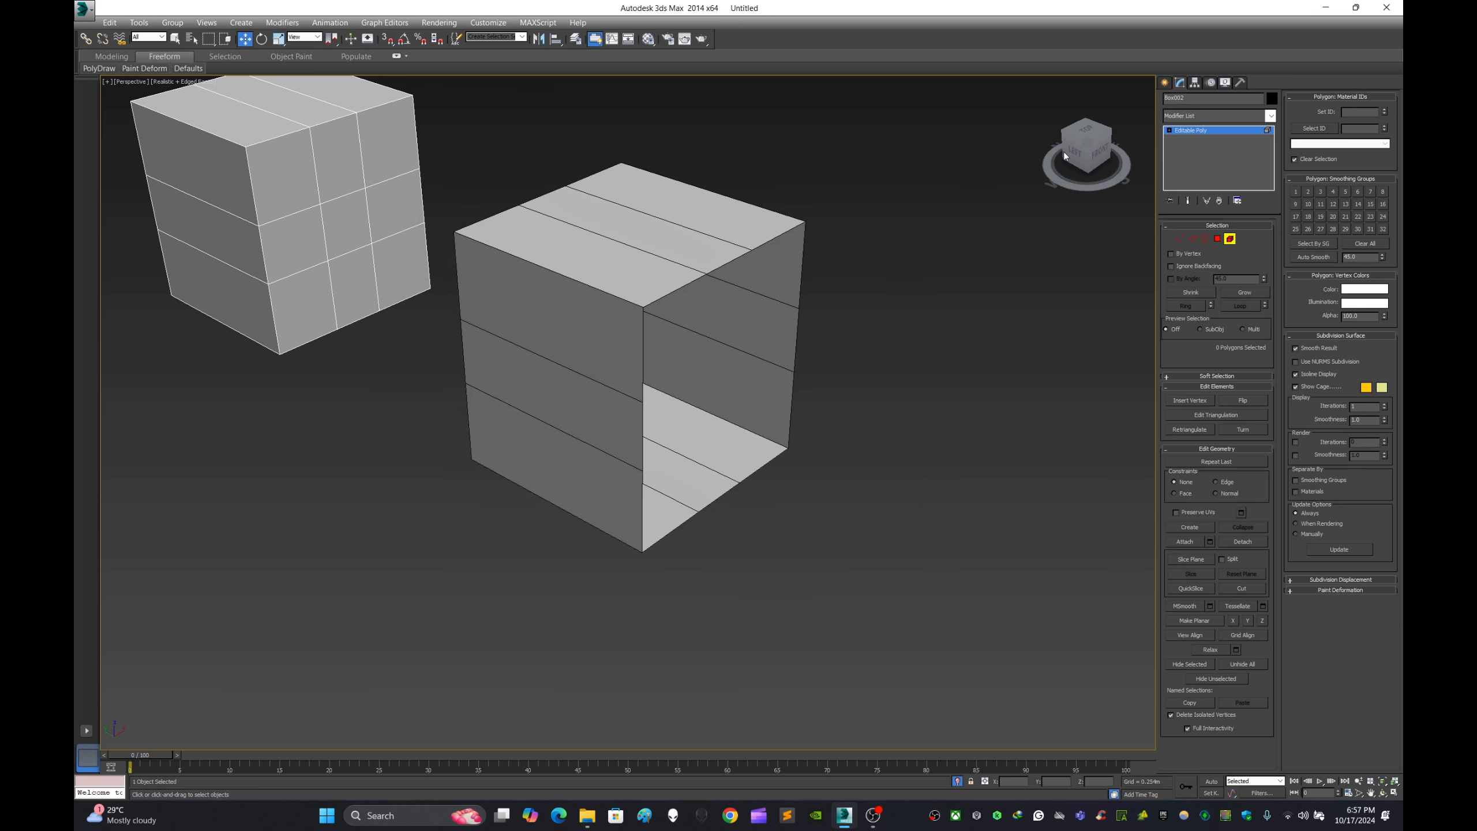
pyautogui.click(1165, 83)
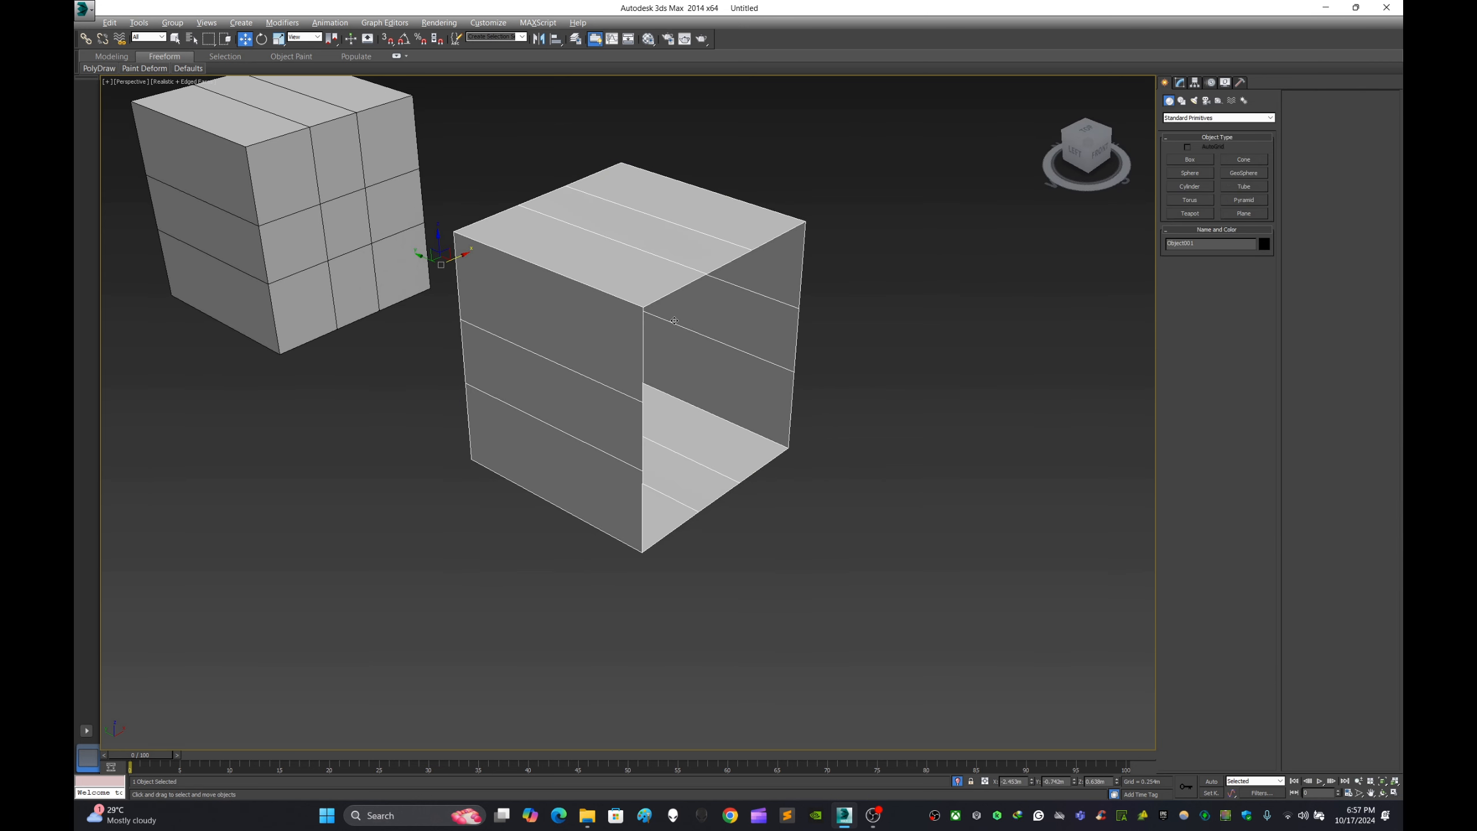
pyautogui.press('z')
pyautogui.moveTo(809, 377); pyautogui.dragTo(857, 336, button='middle')
pyautogui.click(878, 409)
pyautogui.click(877, 409)
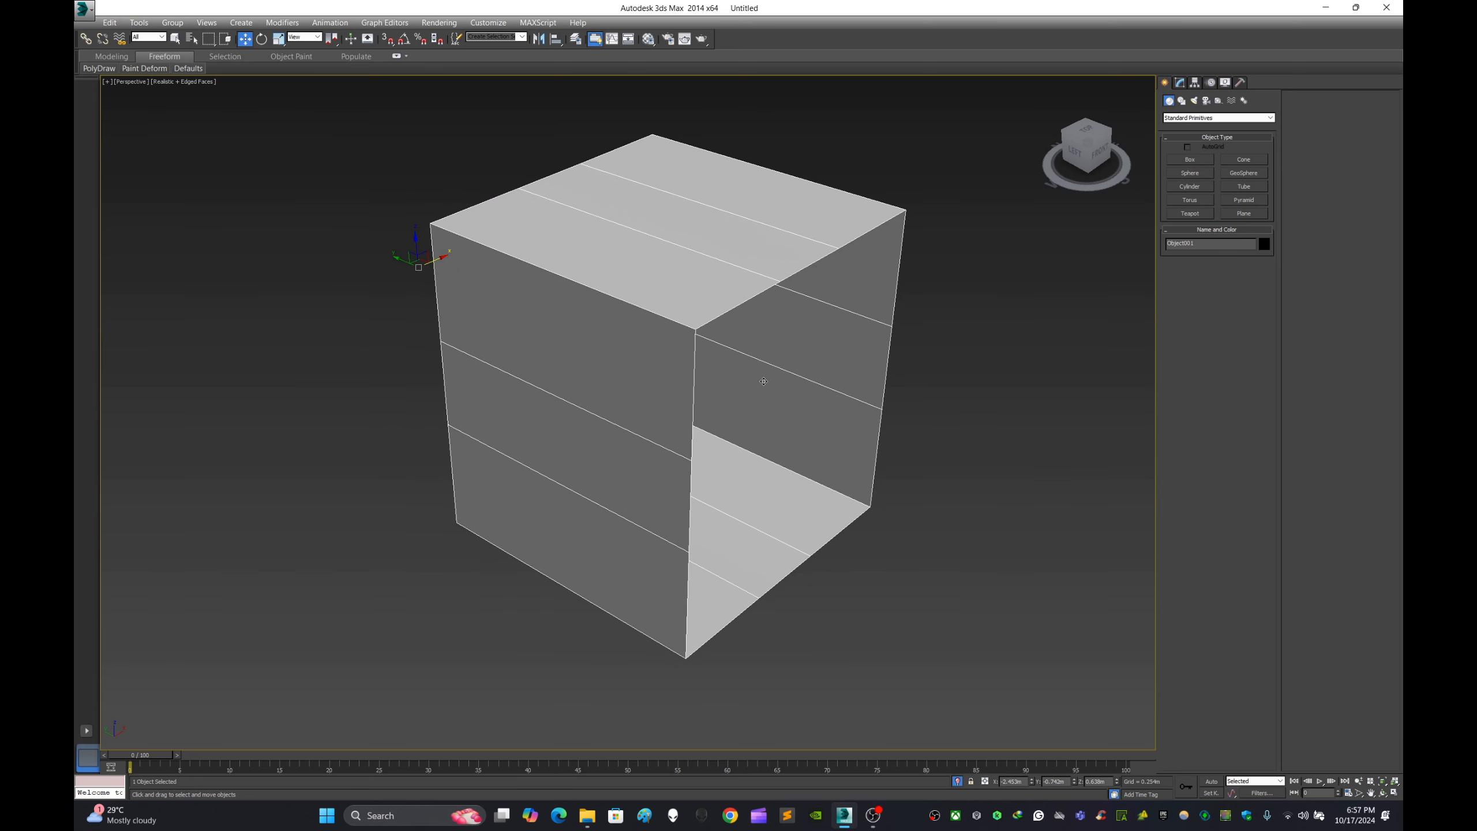
# - Enter the Element level of the detached box and select the whole box as one element
pyautogui.click(1178, 84)
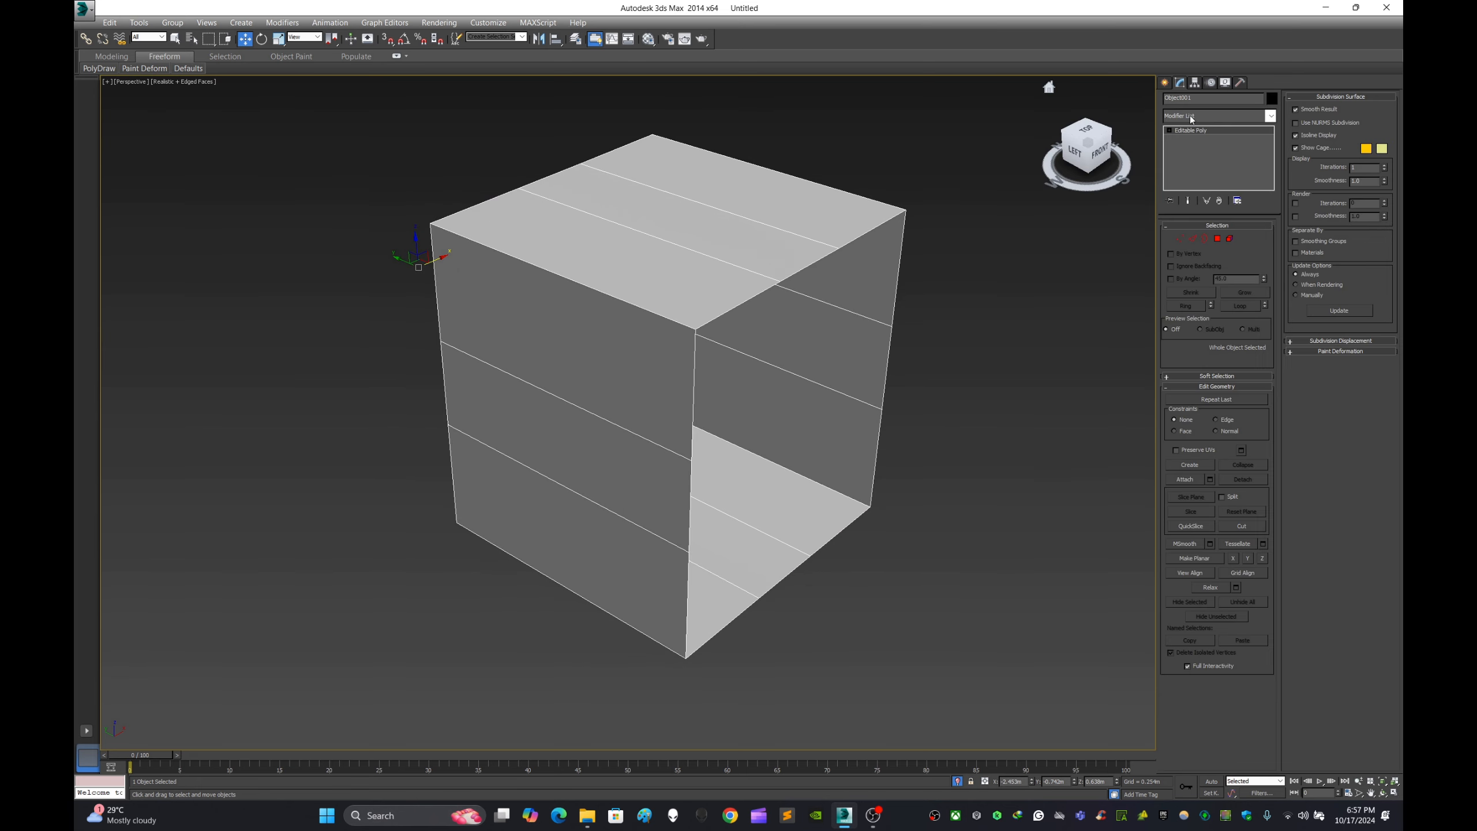
pyautogui.click(1217, 238)
pyautogui.click(1014, 358)
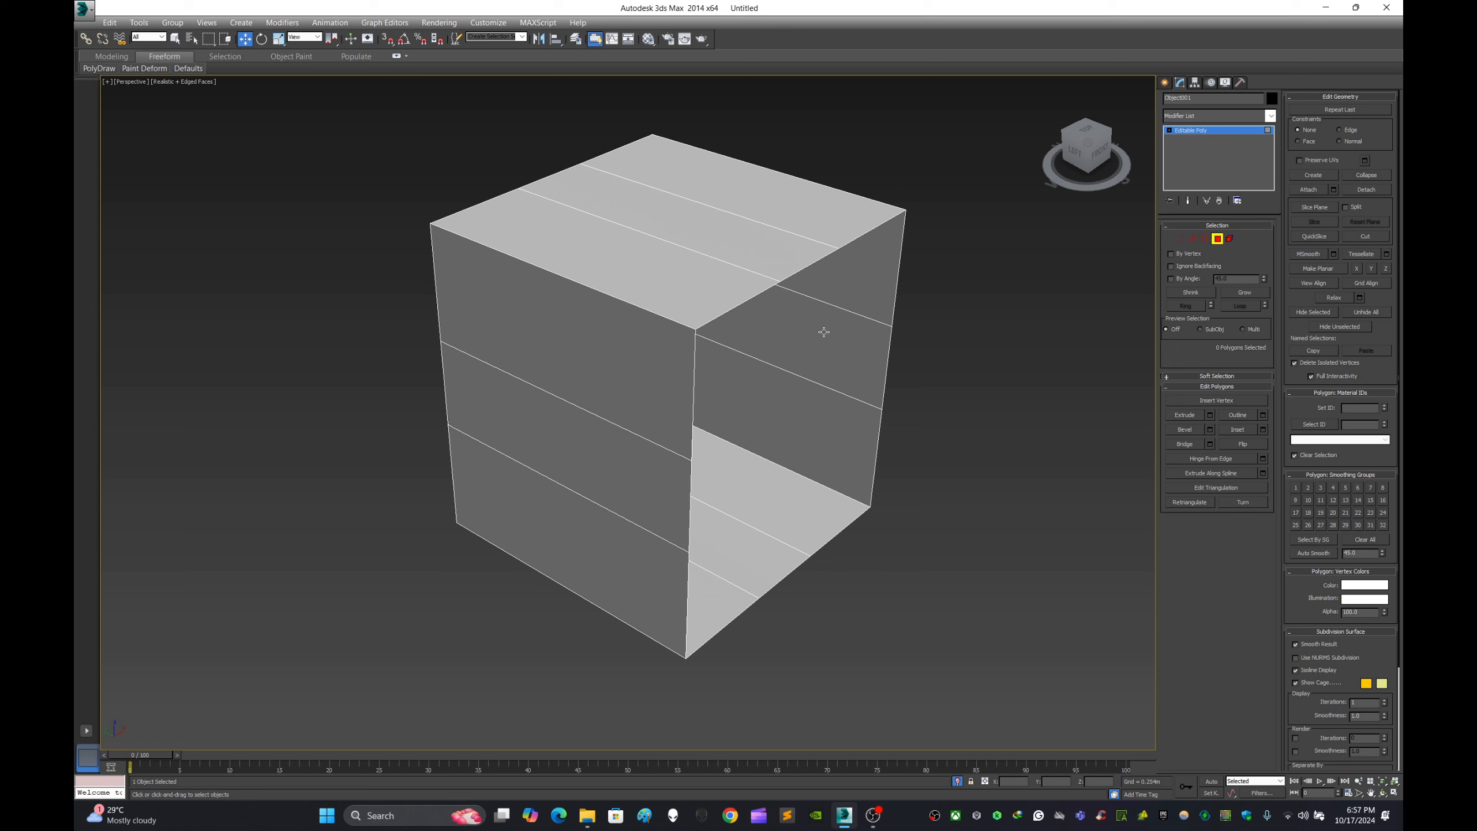
pyautogui.click(1230, 238)
pyautogui.click(832, 304)
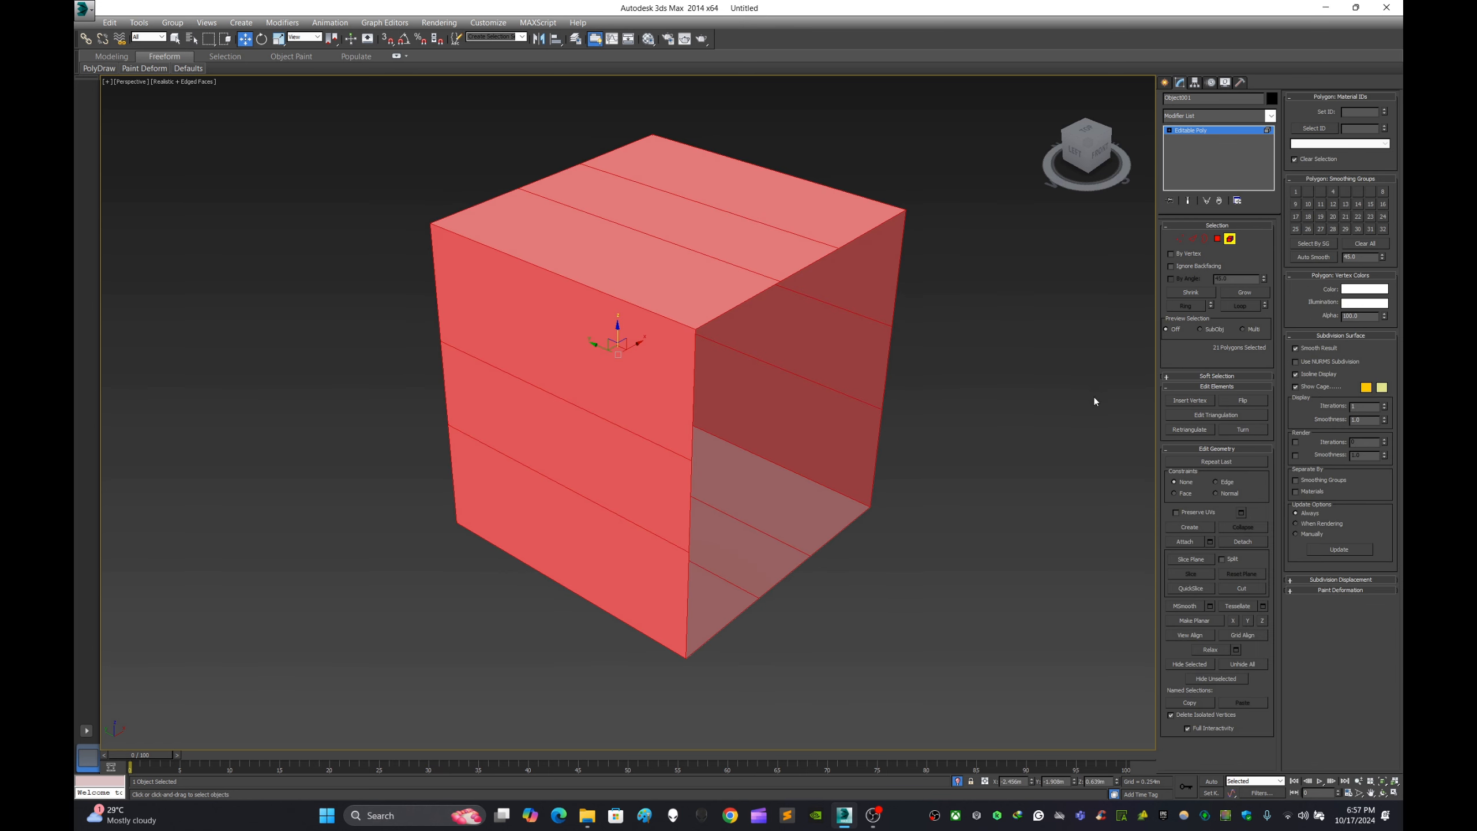
# - Select all polygons of the detached box at the Polygon level, flip their normals and clear the selection
pyautogui.click(1219, 239)
pyautogui.click(1050, 355)
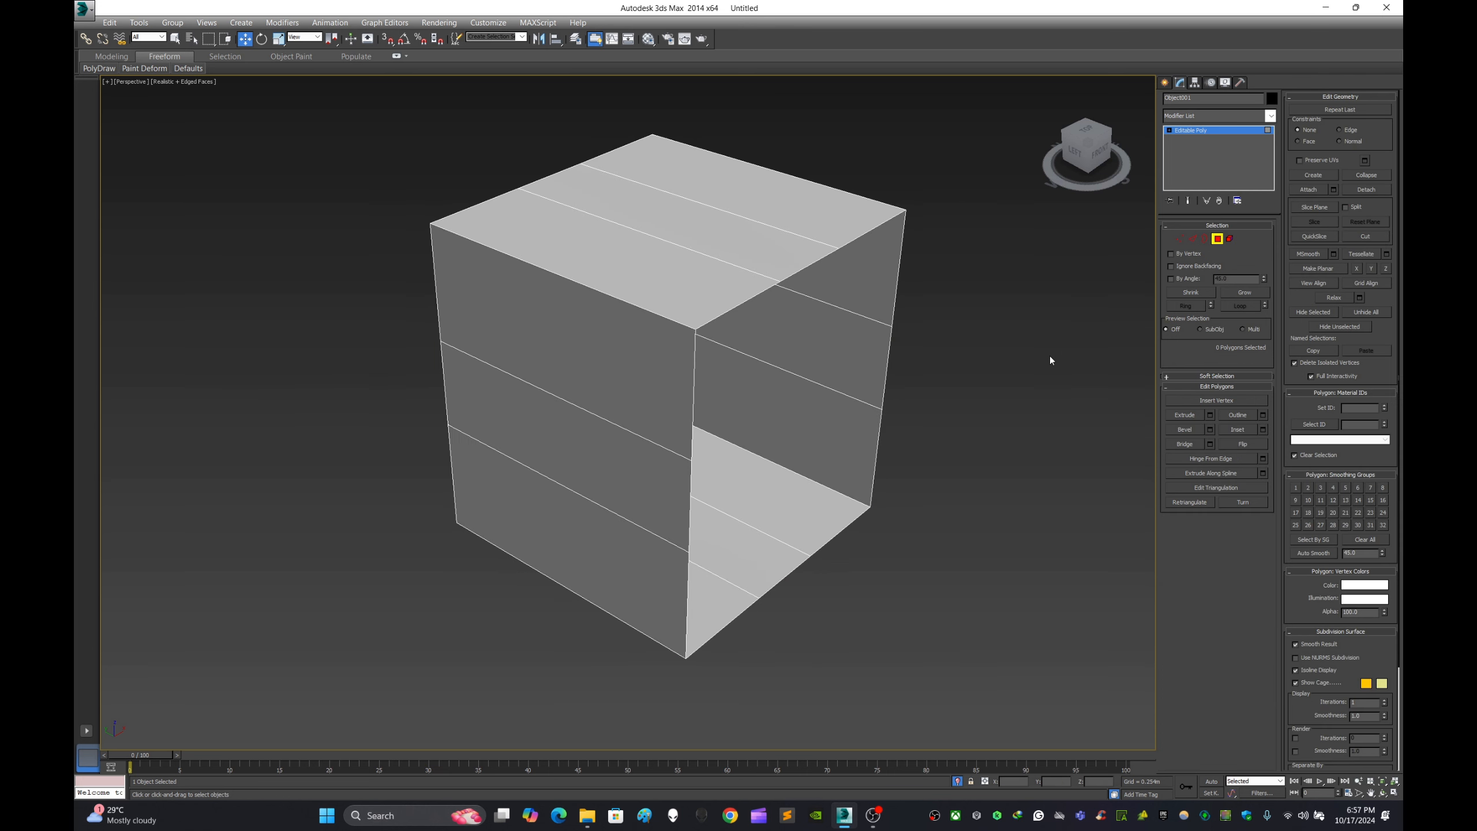
pyautogui.hotkey('ctrl', 'a')
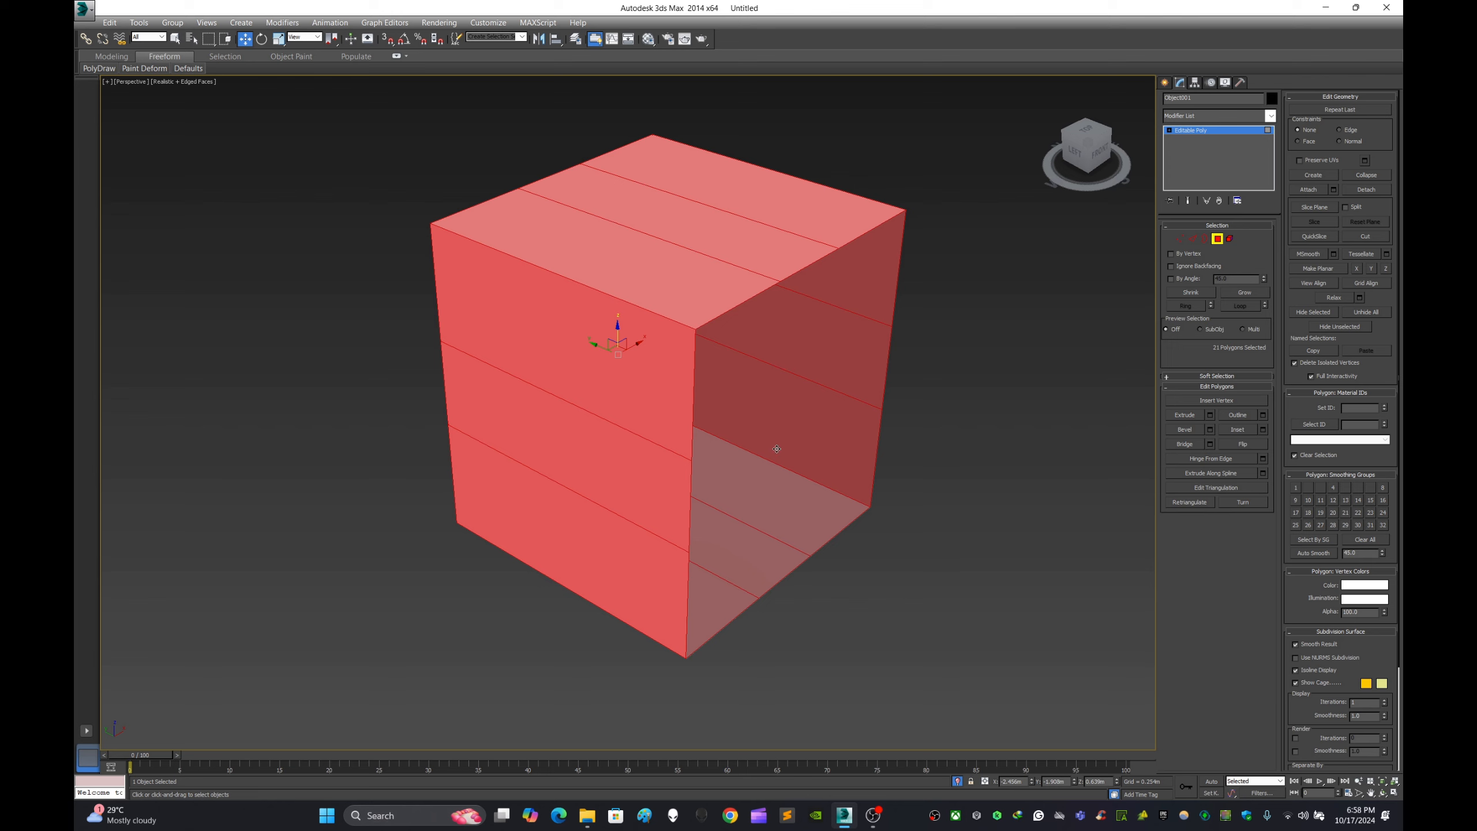
pyautogui.moveTo(808, 376); pyautogui.dragTo(803, 383, button='middle')
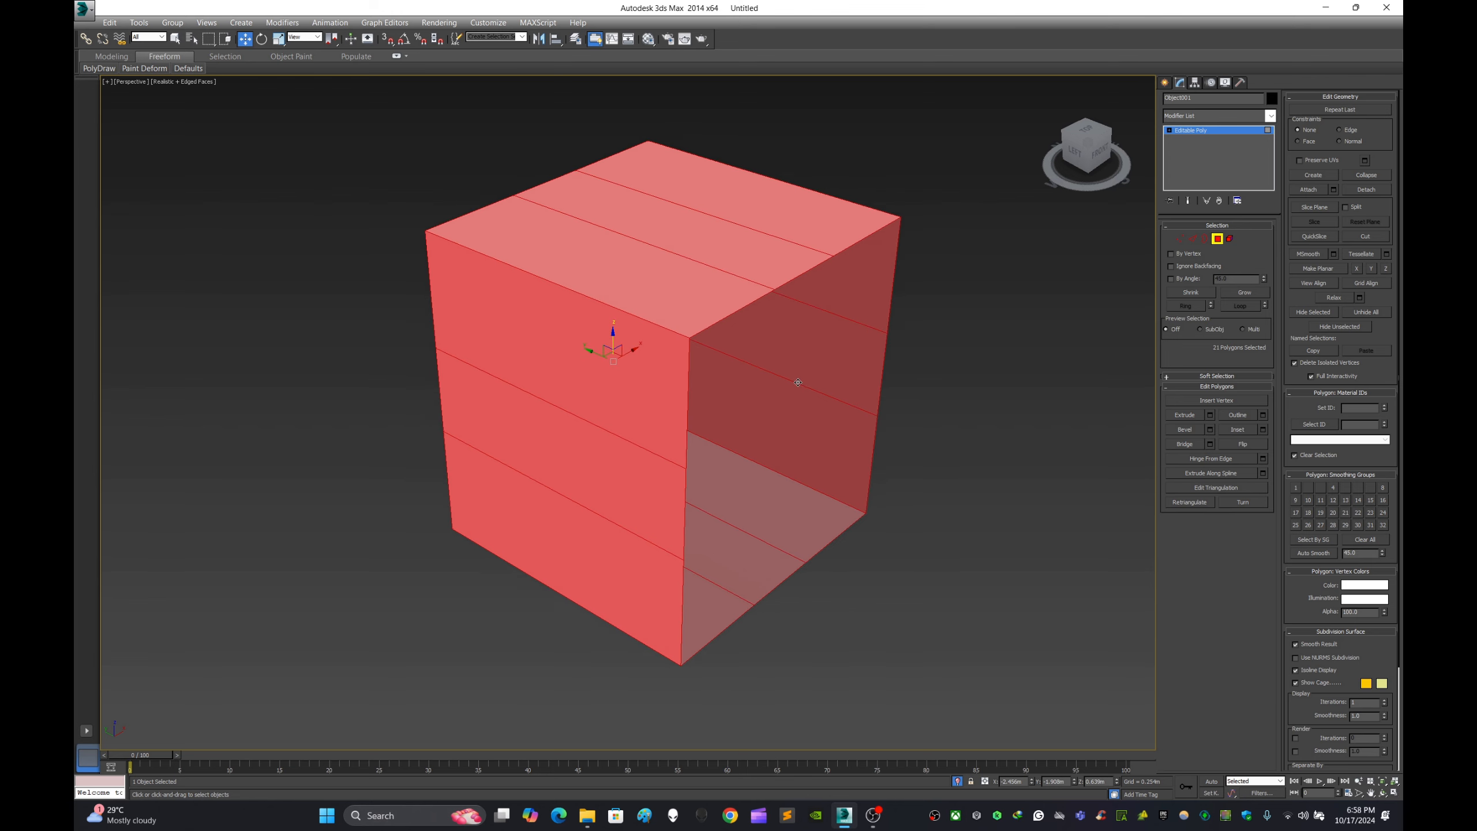
pyautogui.click(1256, 443)
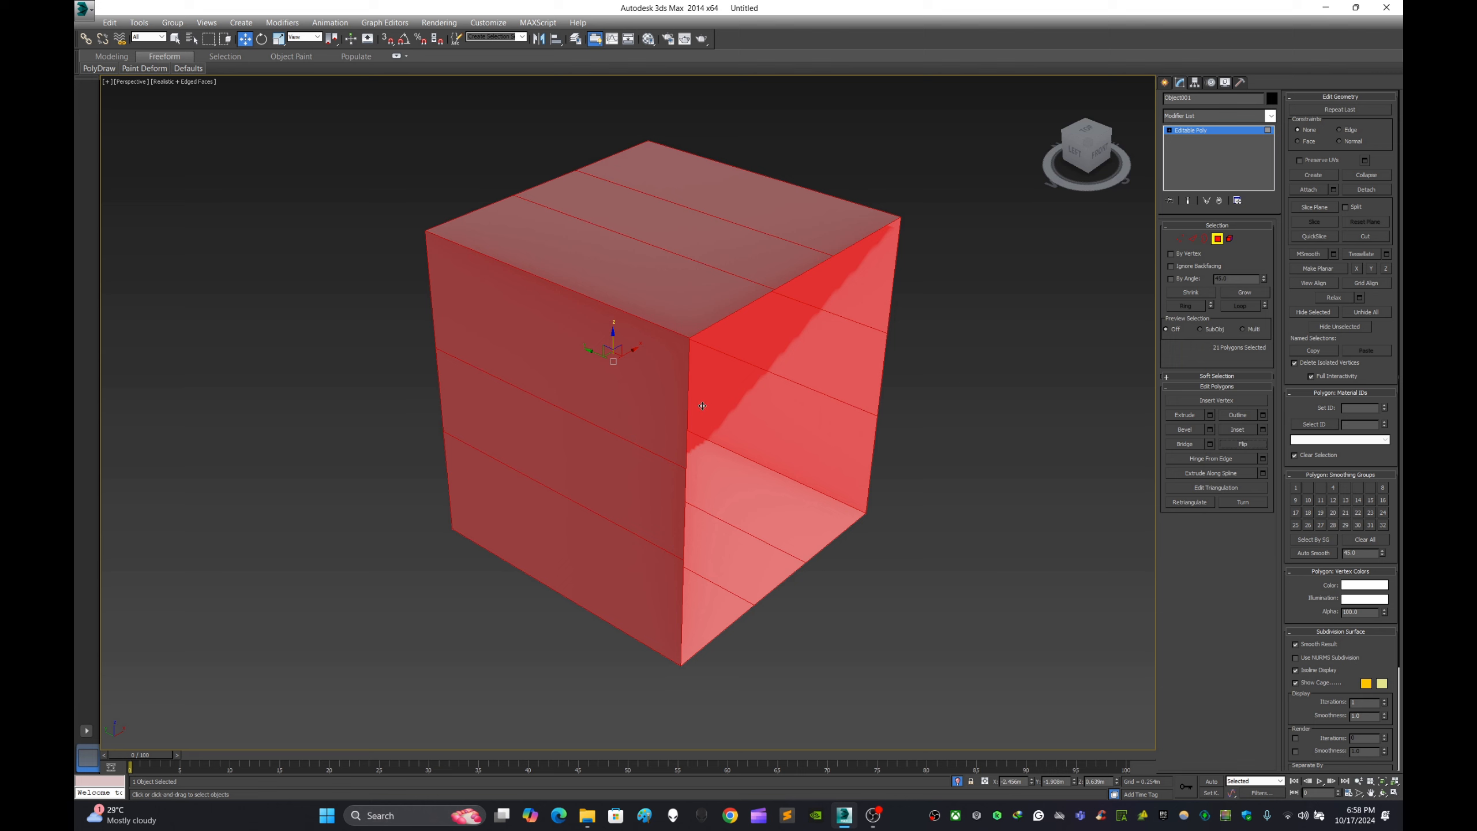
pyautogui.click(947, 263)
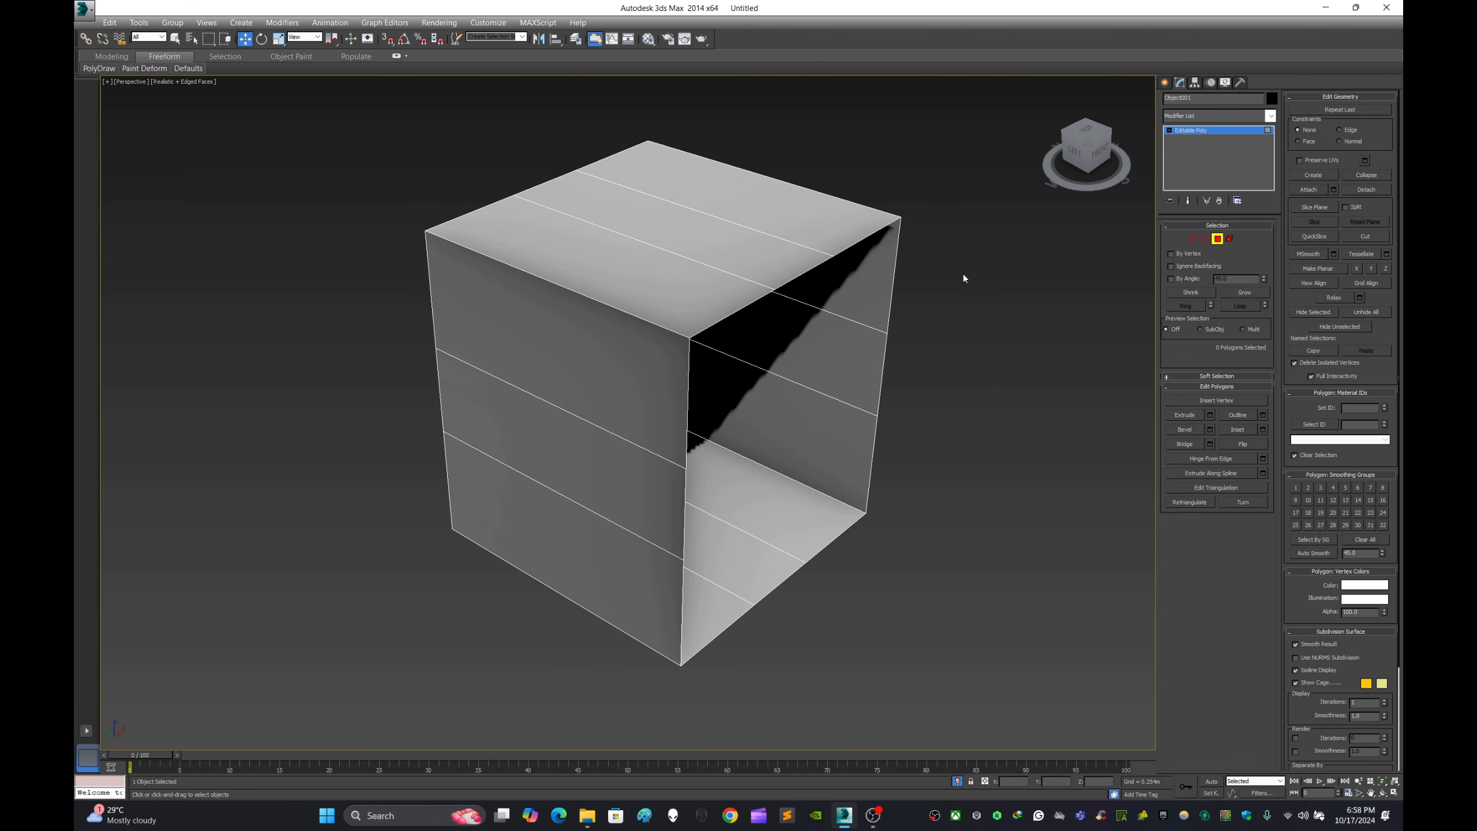
# - Leave and re-enter the Polygon level and try selecting the middle polygon on top of the box
pyautogui.click(1164, 82)
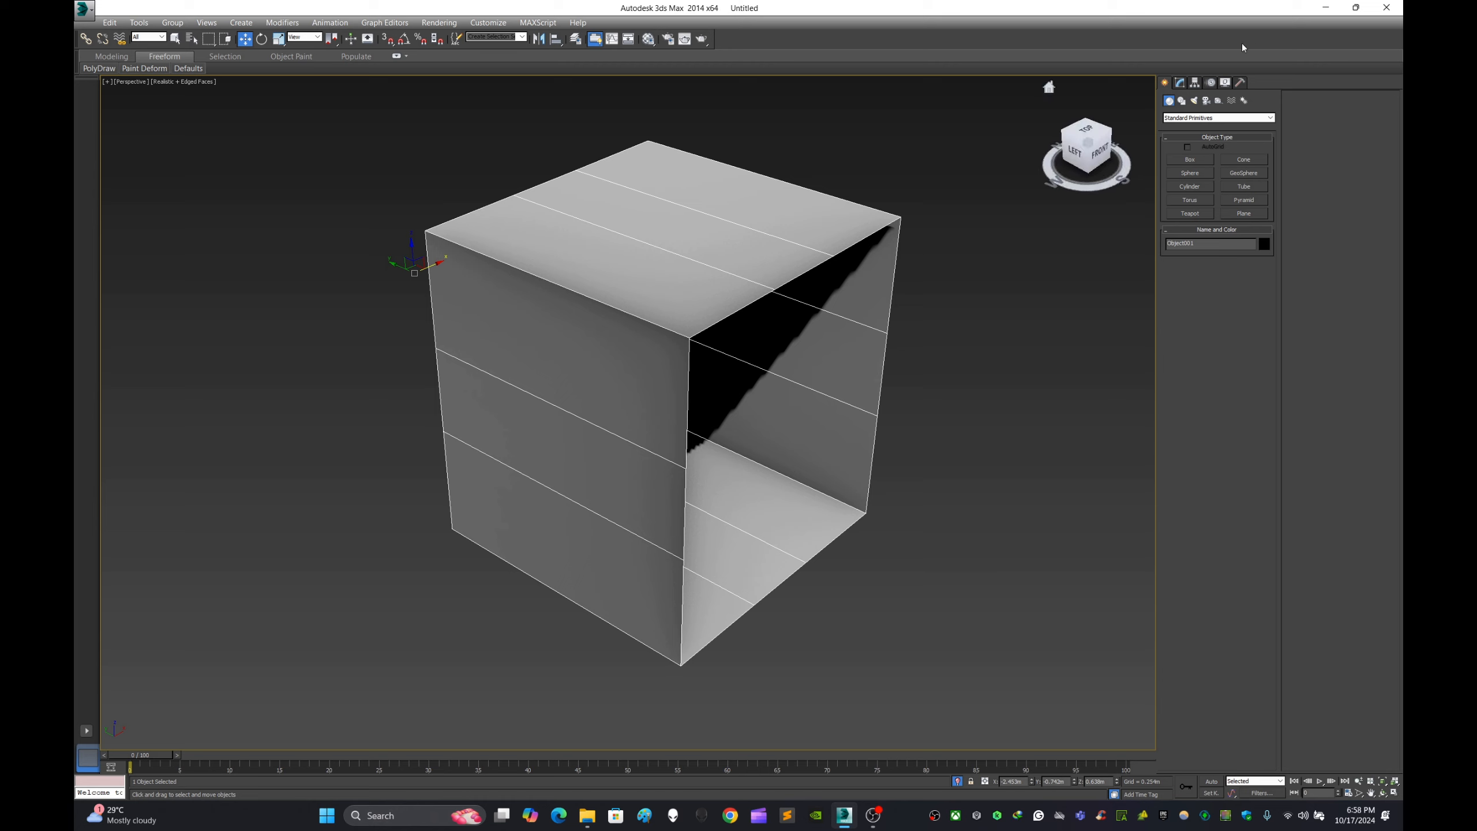
pyautogui.click(1179, 86)
pyautogui.click(1216, 238)
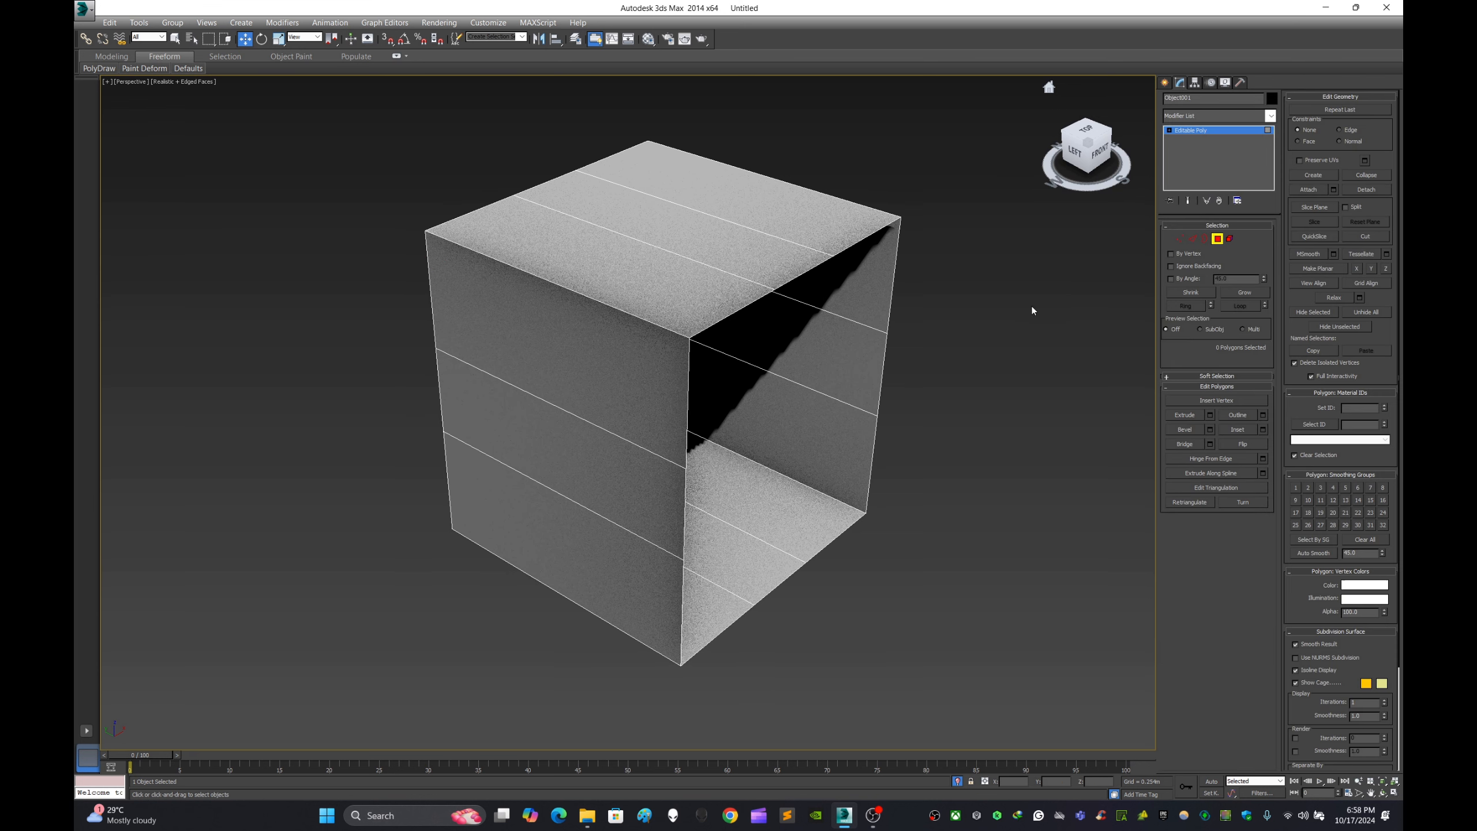
pyautogui.click(795, 332)
pyautogui.click(723, 263)
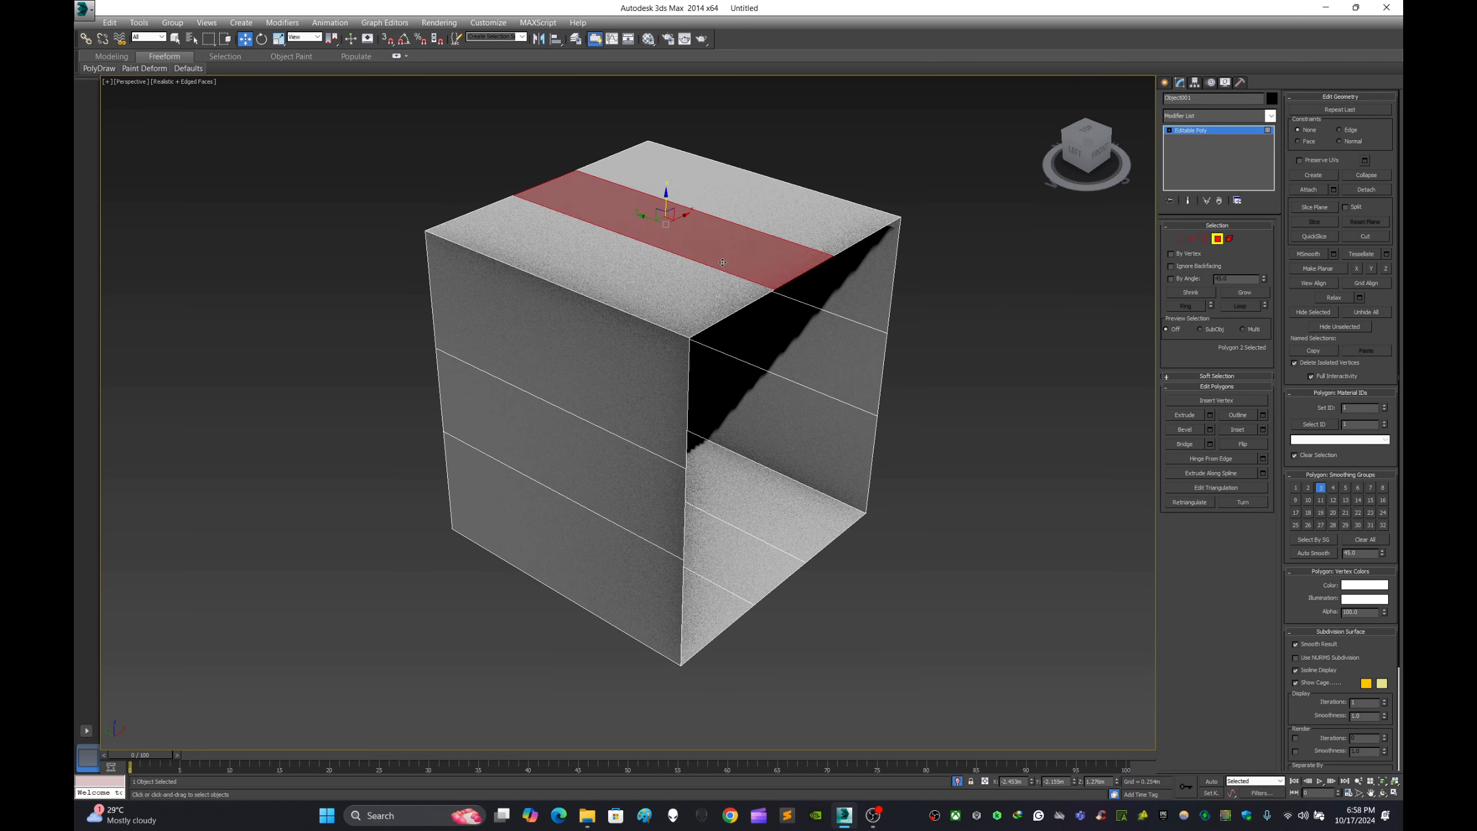
pyautogui.click(1071, 344)
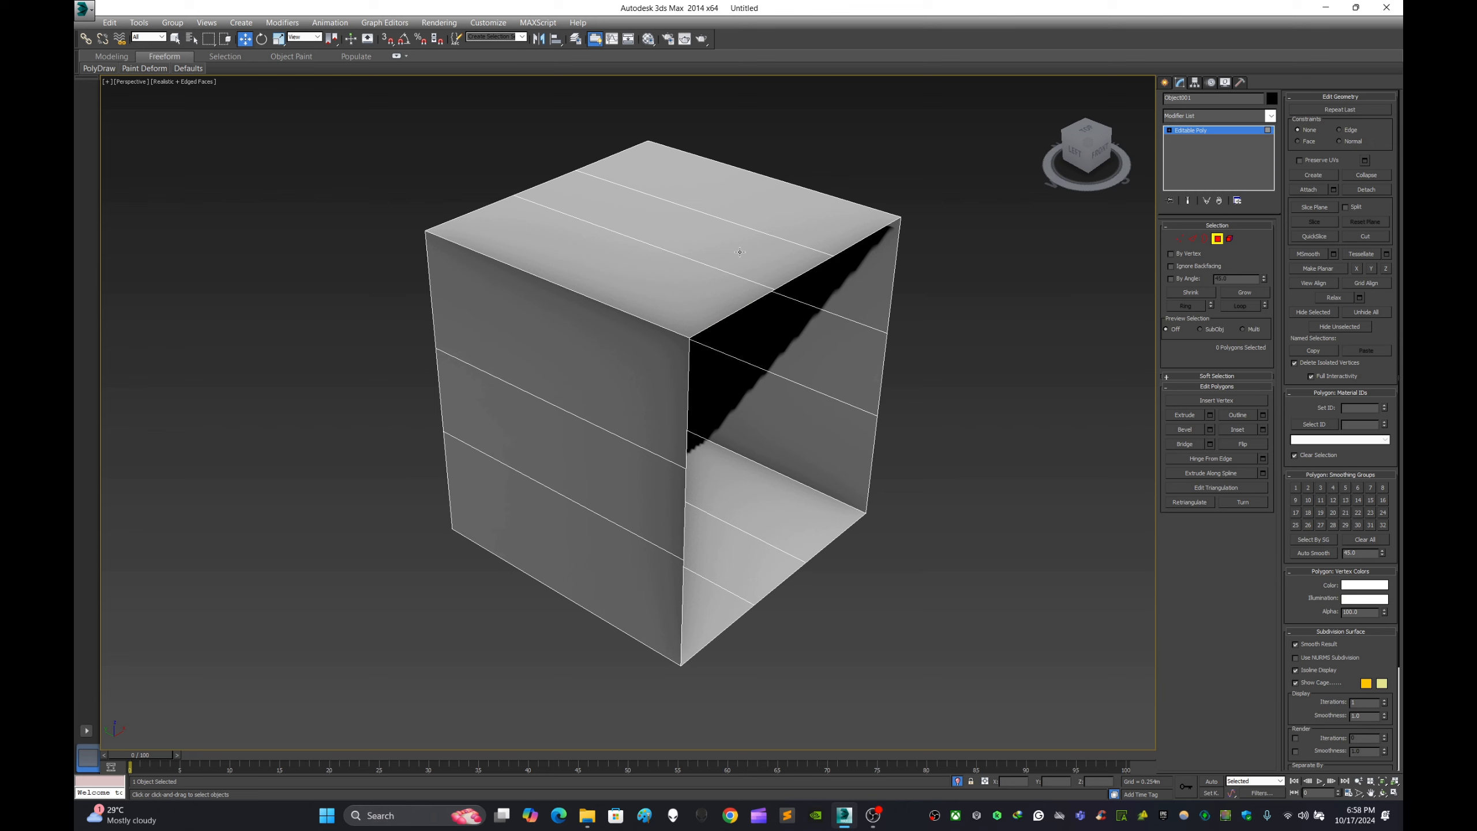
pyautogui.click(756, 254)
# - Select seven polygons of the box's back wall, leaving out its two corner polygons beside the open side
pyautogui.keyDown('alt'); pyautogui.moveTo(861, 251); pyautogui.dragTo(754, 404, button='middle'); pyautogui.keyUp('alt')
pyautogui.click(754, 404)
pyautogui.keyDown('ctrl'); pyautogui.click(743, 460); pyautogui.keyUp('ctrl')
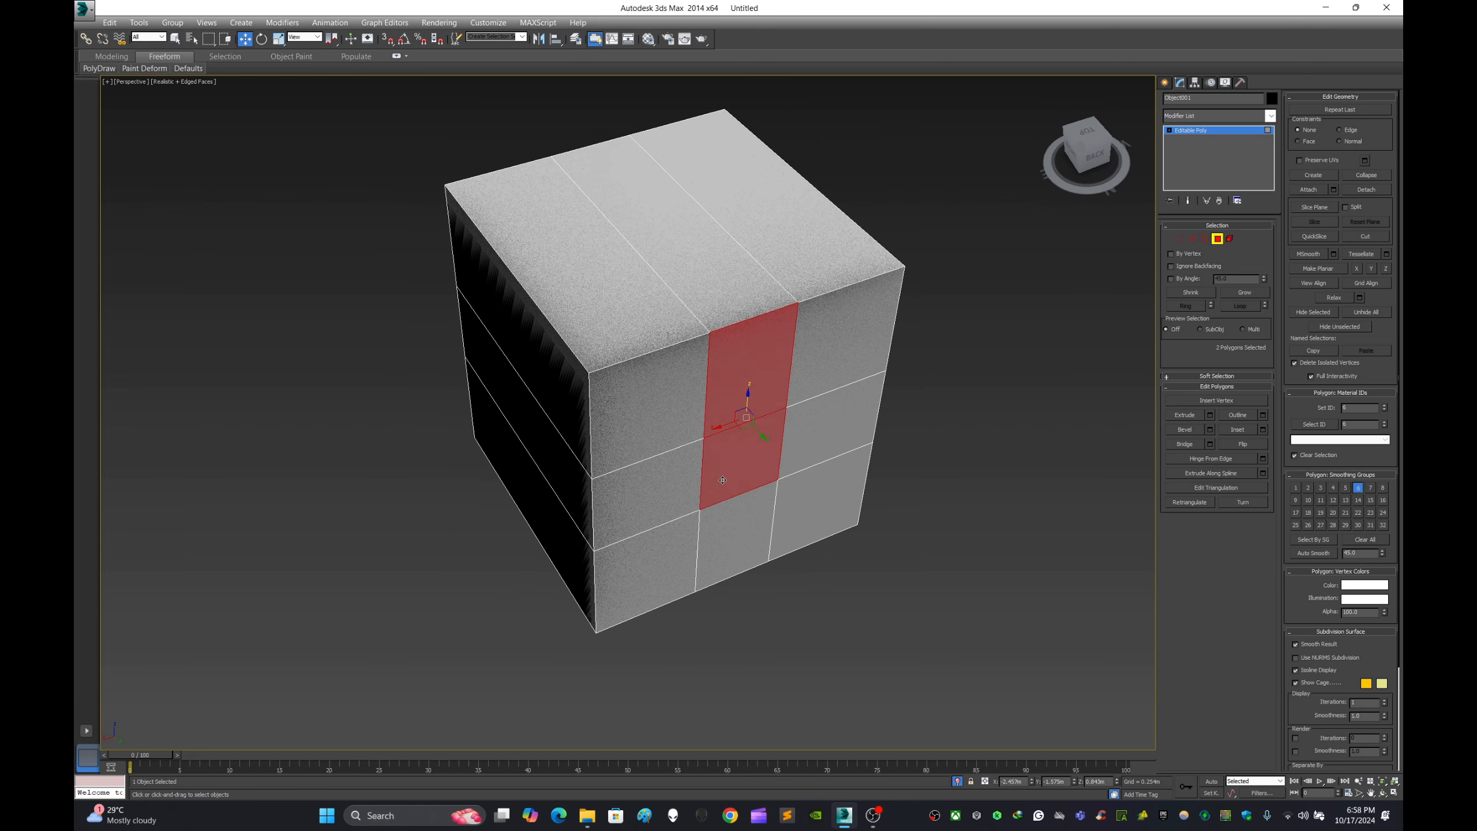
pyautogui.keyDown('ctrl'); pyautogui.click(649, 494); pyautogui.keyUp('ctrl')
pyautogui.keyDown('ctrl'); pyautogui.click(737, 538); pyautogui.keyUp('ctrl')
pyautogui.keyDown('ctrl'); pyautogui.click(804, 496); pyautogui.keyUp('ctrl')
pyautogui.keyDown('ctrl'); pyautogui.click(832, 407); pyautogui.keyUp('ctrl')
pyautogui.keyDown('ctrl'); pyautogui.click(846, 328); pyautogui.keyUp('ctrl')
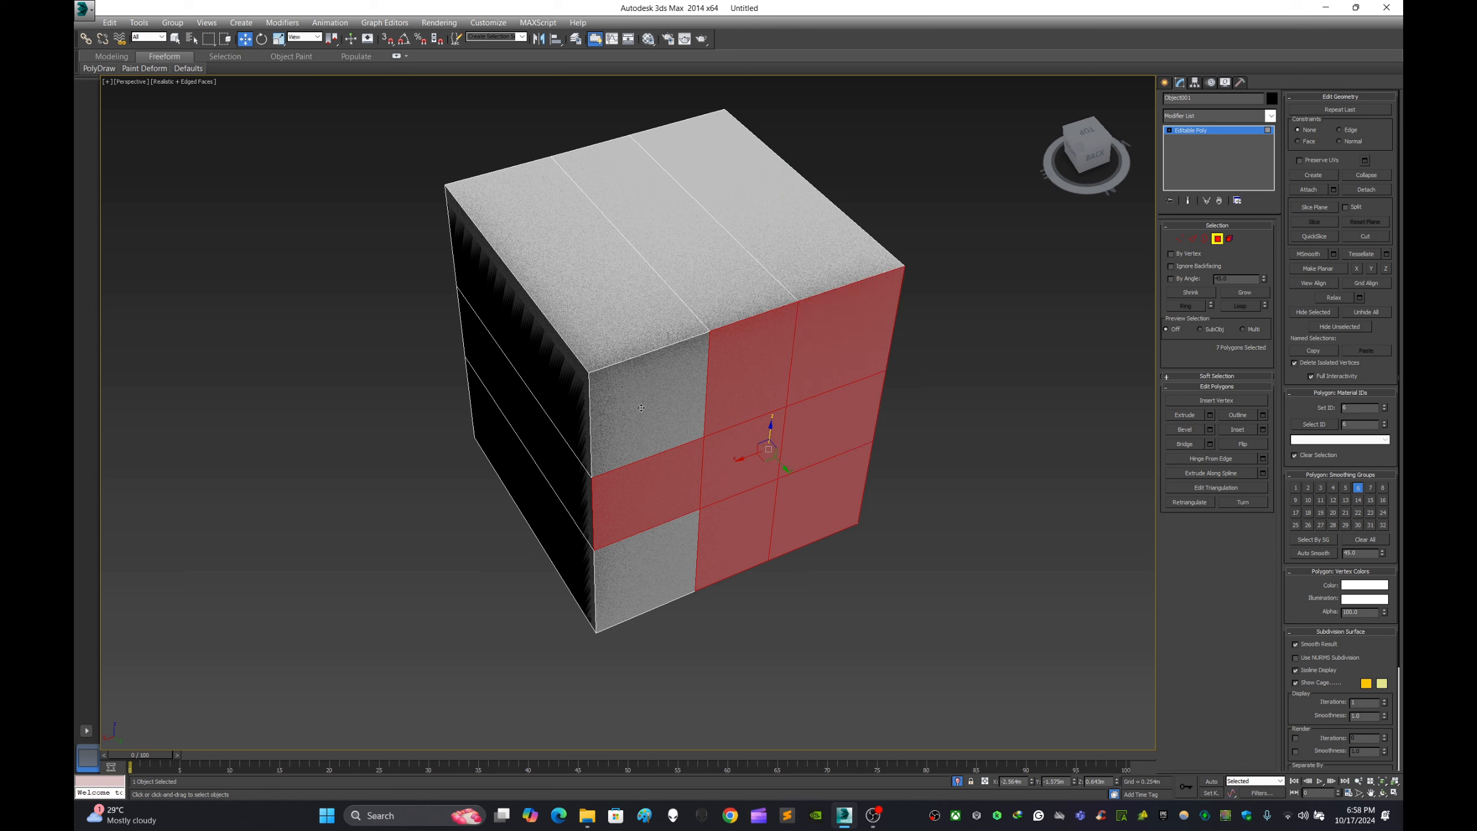
# - Add the two remaining back wall polygons and the three top polygons of the box to the selection
pyautogui.keyDown('ctrl'); pyautogui.click(645, 419); pyautogui.keyUp('ctrl')
pyautogui.keyDown('ctrl'); pyautogui.click(523, 250); pyautogui.keyUp('ctrl')
pyautogui.keyDown('ctrl'); pyautogui.click(680, 233); pyautogui.keyUp('ctrl')
pyautogui.keyDown('ctrl'); pyautogui.click(761, 249); pyautogui.keyUp('ctrl')
pyautogui.keyDown('ctrl'); pyautogui.click(683, 567); pyautogui.keyUp('ctrl')
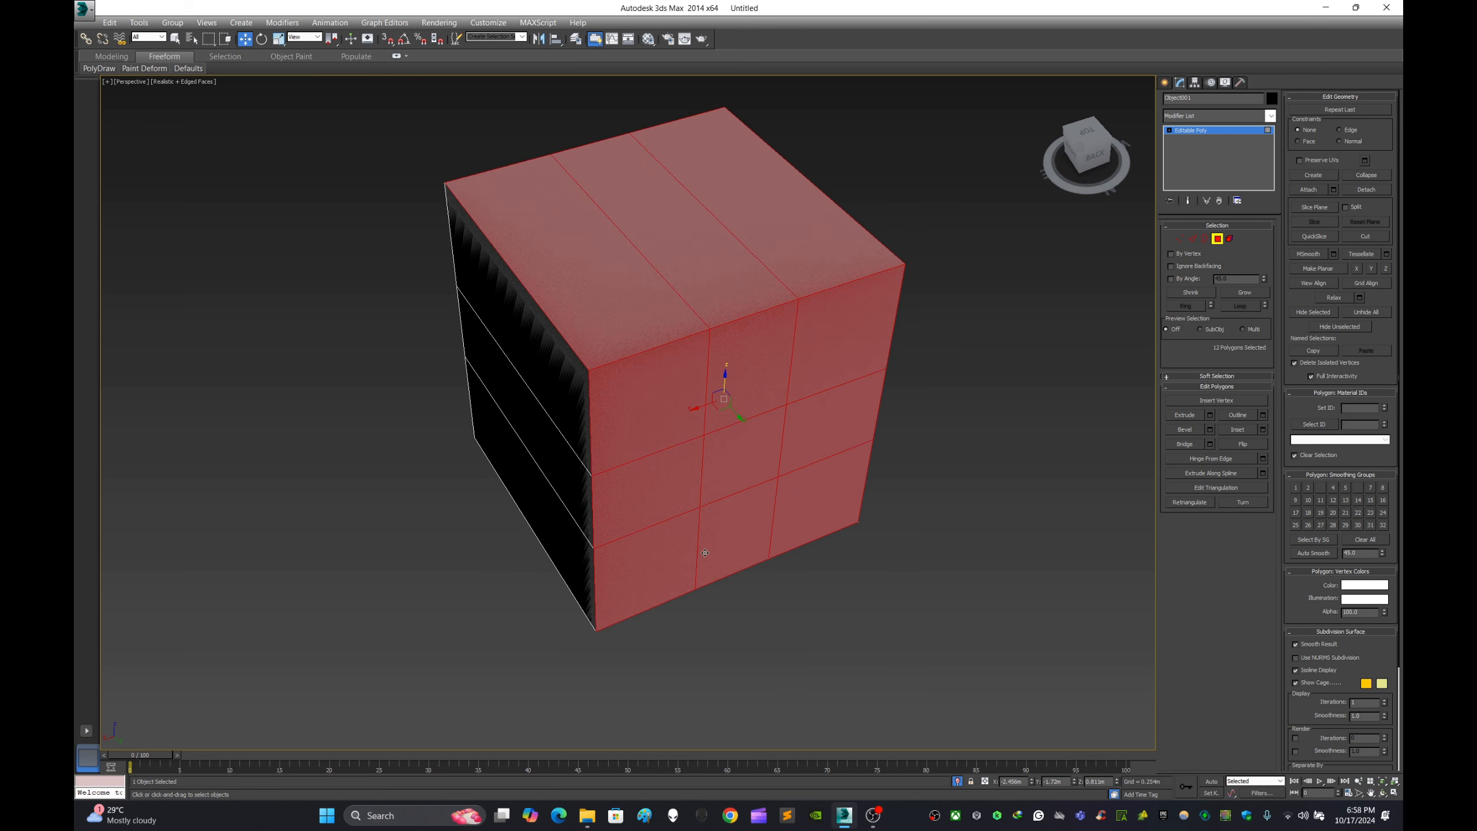
# - Add the three polygons of the adjacent side wall to the selection, then clear the whole selection
pyautogui.keyDown('alt'); pyautogui.moveTo(683, 566); pyautogui.dragTo(773, 452, button='middle'); pyautogui.keyUp('alt')
pyautogui.keyDown('ctrl'); pyautogui.click(773, 452); pyautogui.keyUp('ctrl')
pyautogui.keyDown('ctrl'); pyautogui.click(756, 559); pyautogui.keyUp('ctrl')
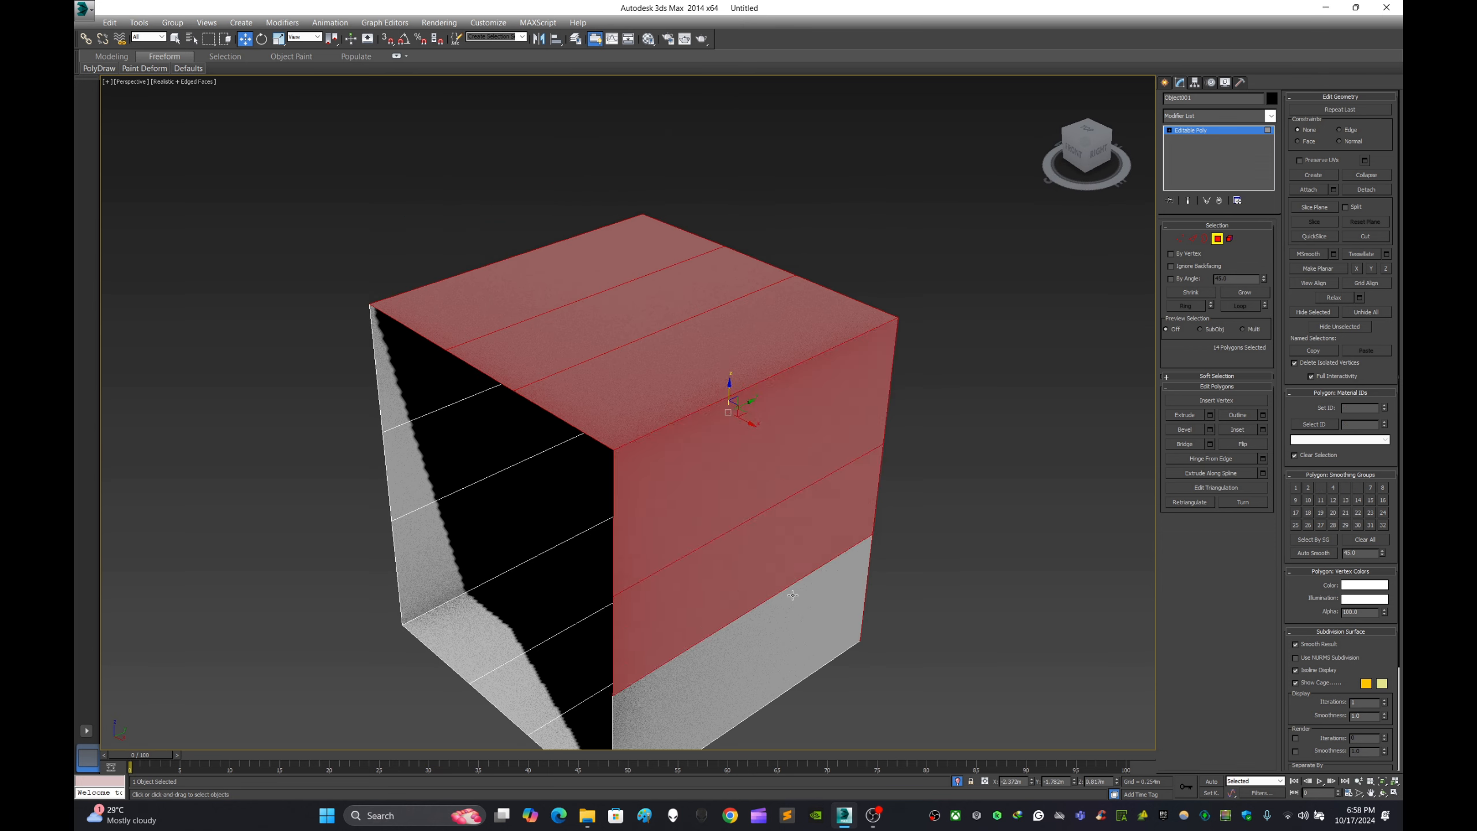
pyautogui.keyDown('ctrl'); pyautogui.click(802, 651); pyautogui.keyUp('ctrl')
pyautogui.keyDown('alt'); pyautogui.moveTo(900, 550); pyautogui.dragTo(987, 411, button='middle'); pyautogui.keyUp('alt')
pyautogui.click(971, 417)
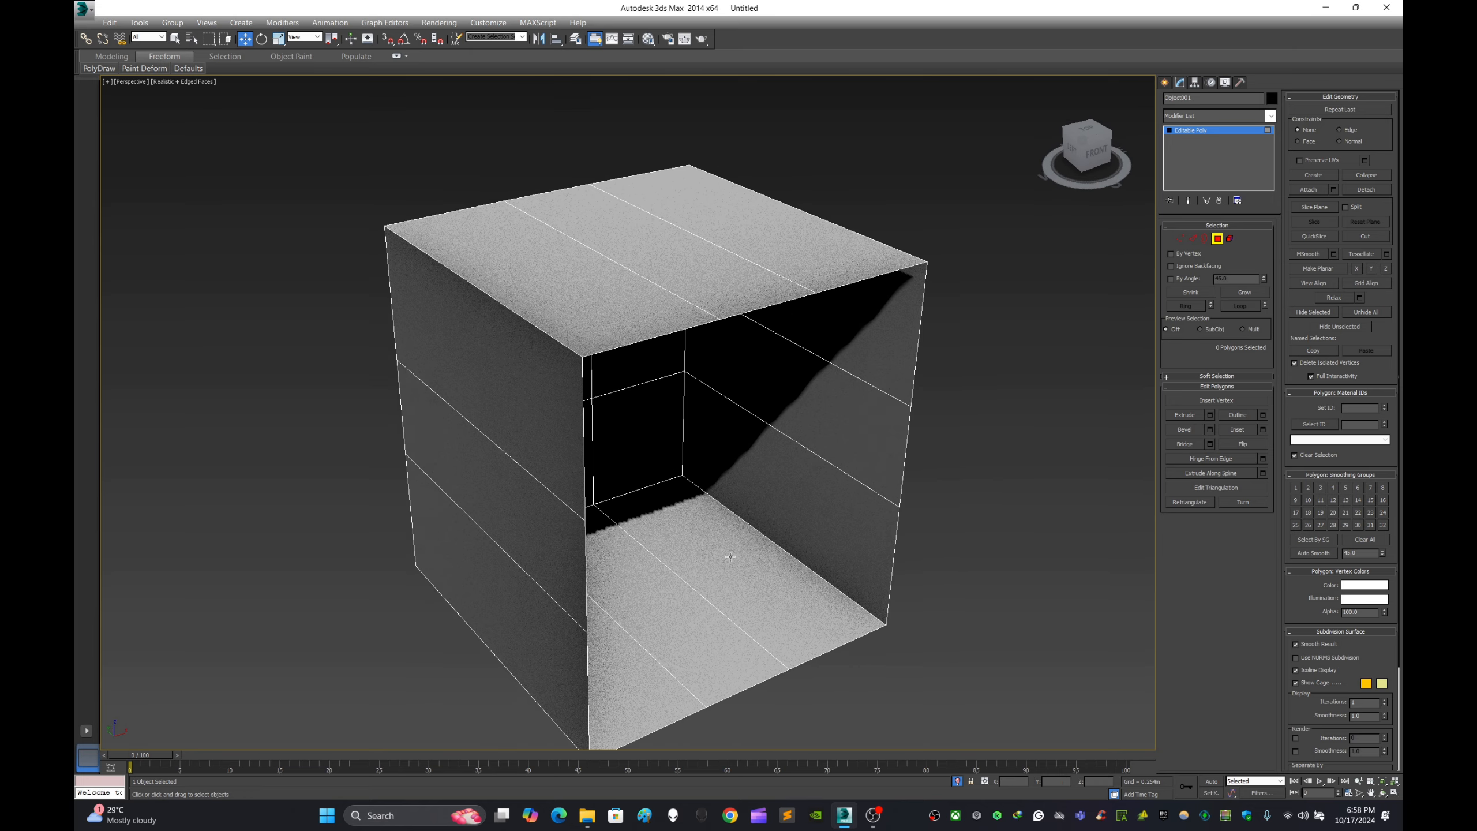
# - Select one floor polygon through the open face plus the middle top polygon, then clear the selection
pyautogui.click(774, 539)
pyautogui.keyDown('alt'); pyautogui.moveTo(880, 508); pyautogui.dragTo(848, 505, button='middle'); pyautogui.keyUp('alt')
pyautogui.keyDown('ctrl'); pyautogui.click(712, 335); pyautogui.keyUp('ctrl')
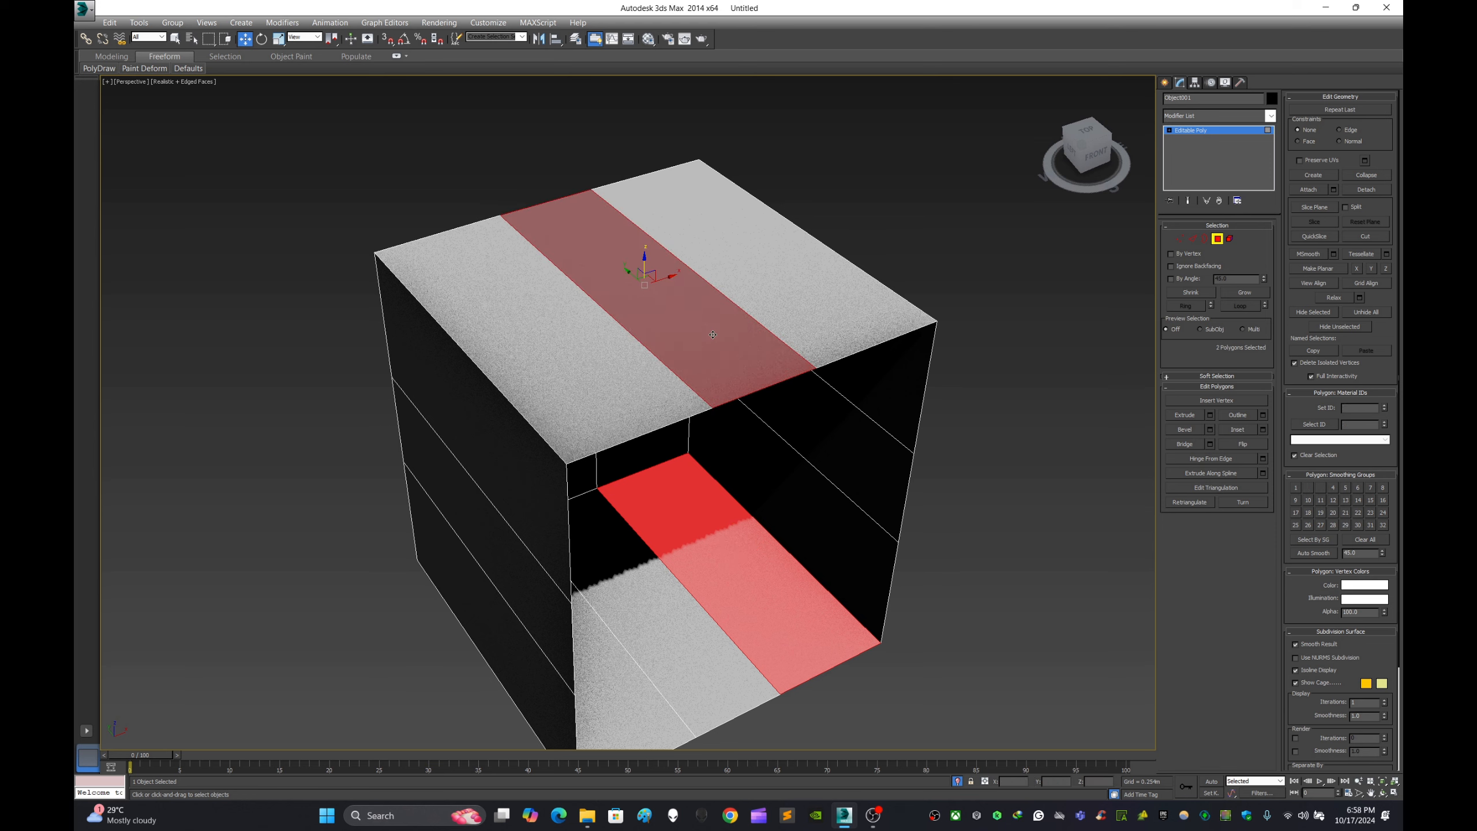
pyautogui.moveTo(968, 445); pyautogui.dragTo(951, 359, button='middle')
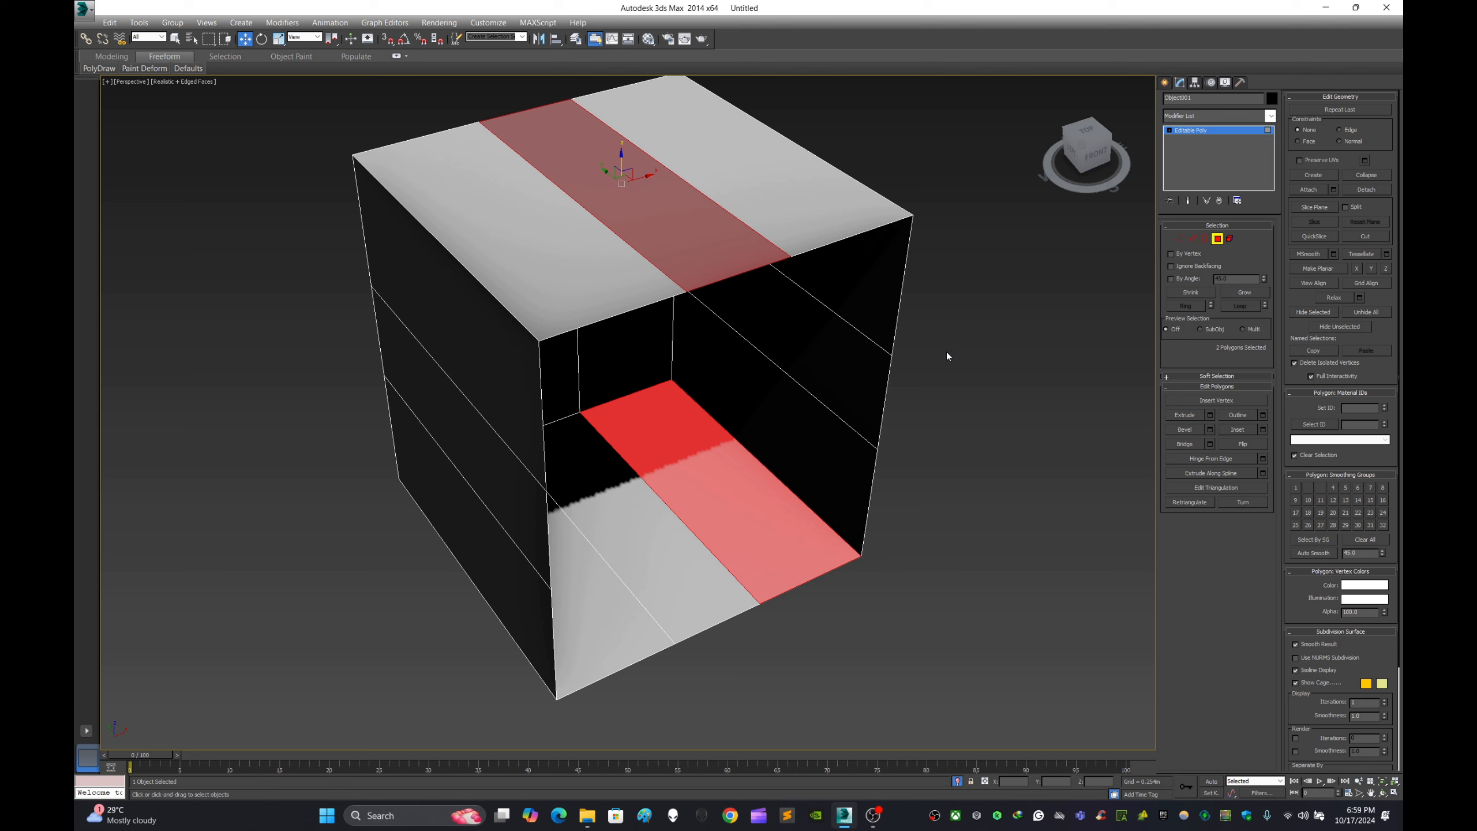
pyautogui.click(1270, 116)
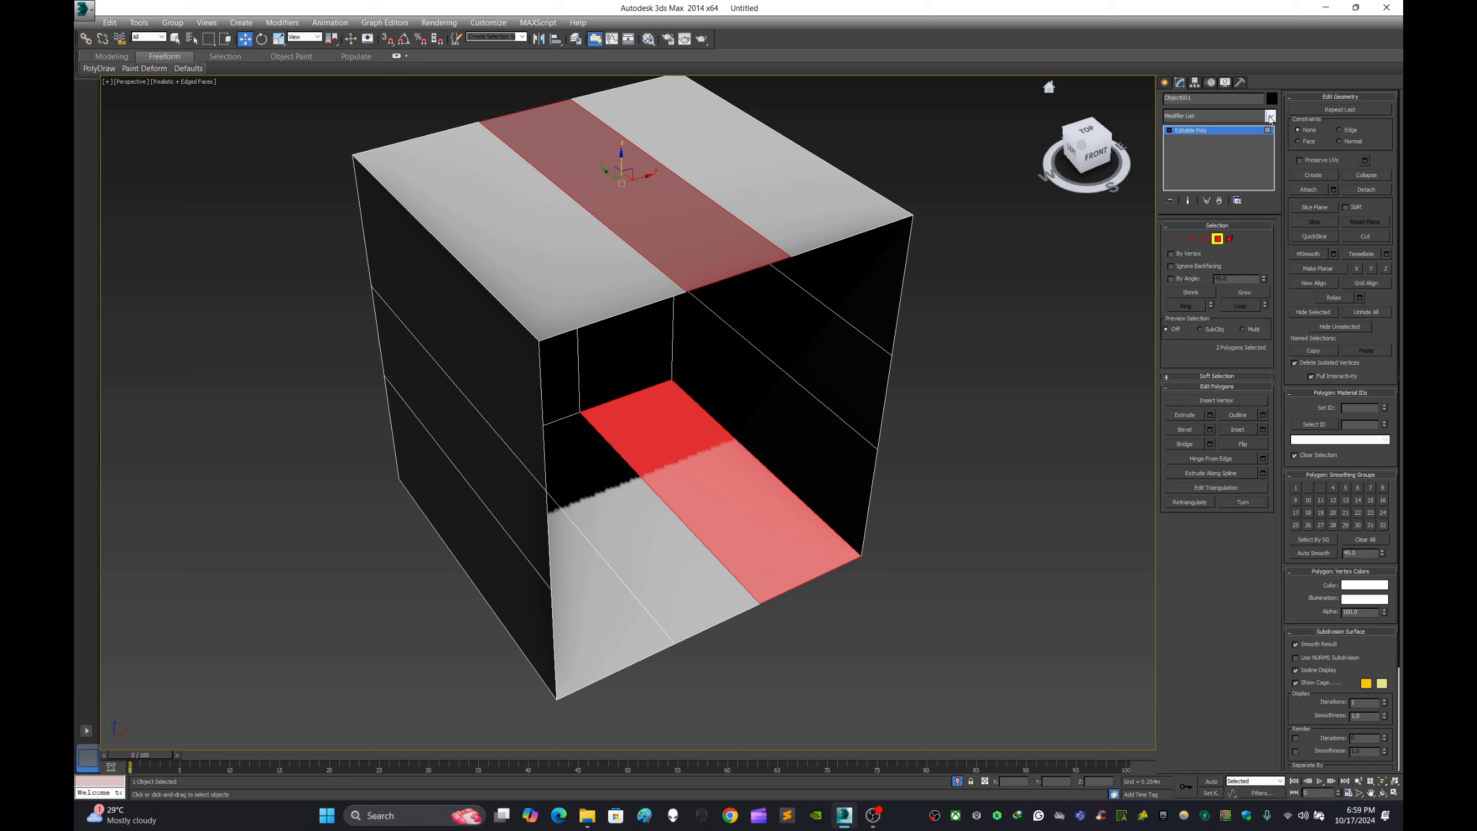
pyautogui.click(1048, 308)
pyautogui.click(853, 341)
pyautogui.click(1027, 388)
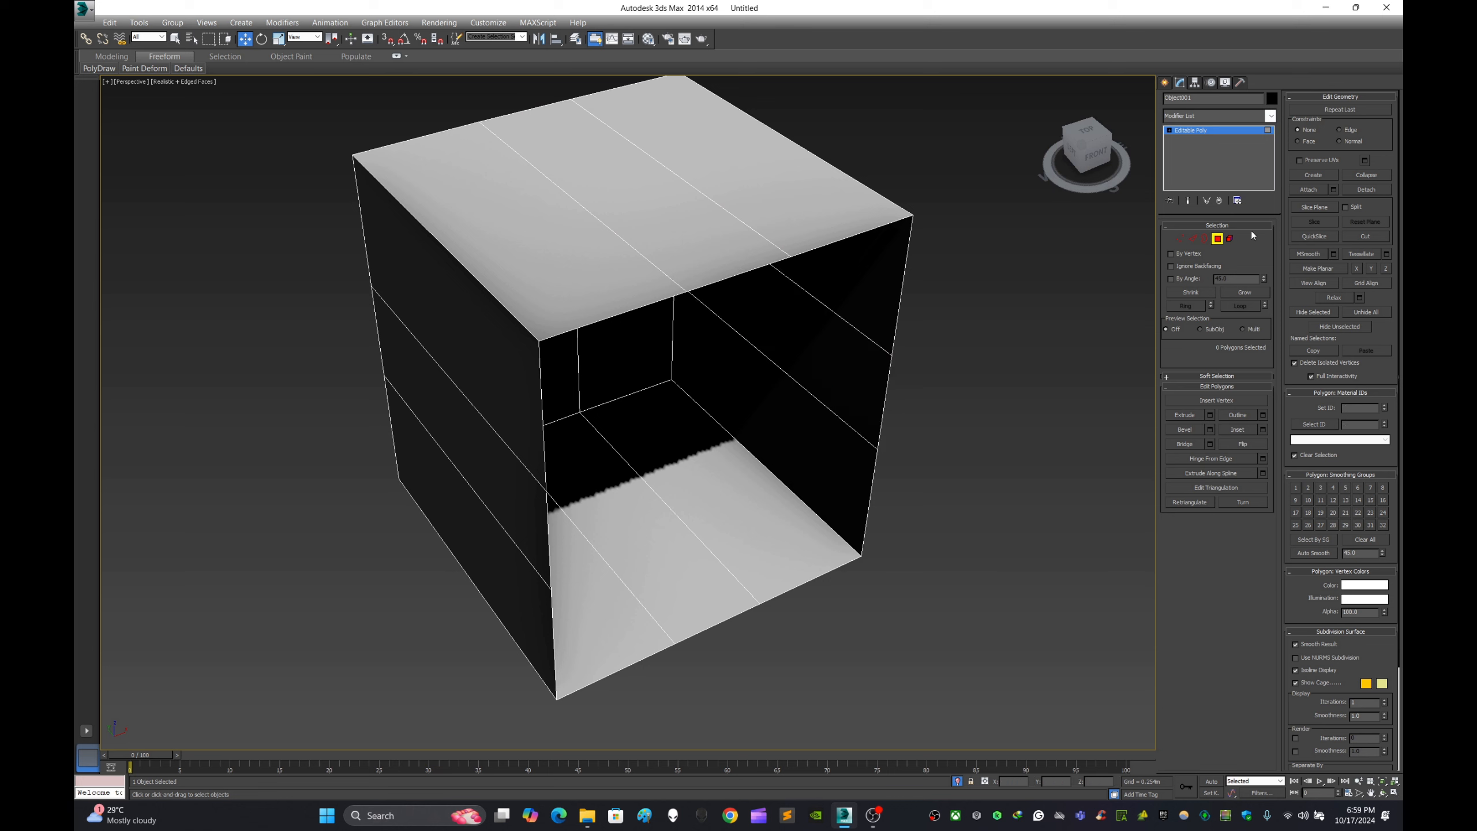
# - Select the whole box as an element, flip its polygon normals at the Polygon level and leave sub-object editing
pyautogui.click(1229, 239)
pyautogui.click(809, 368)
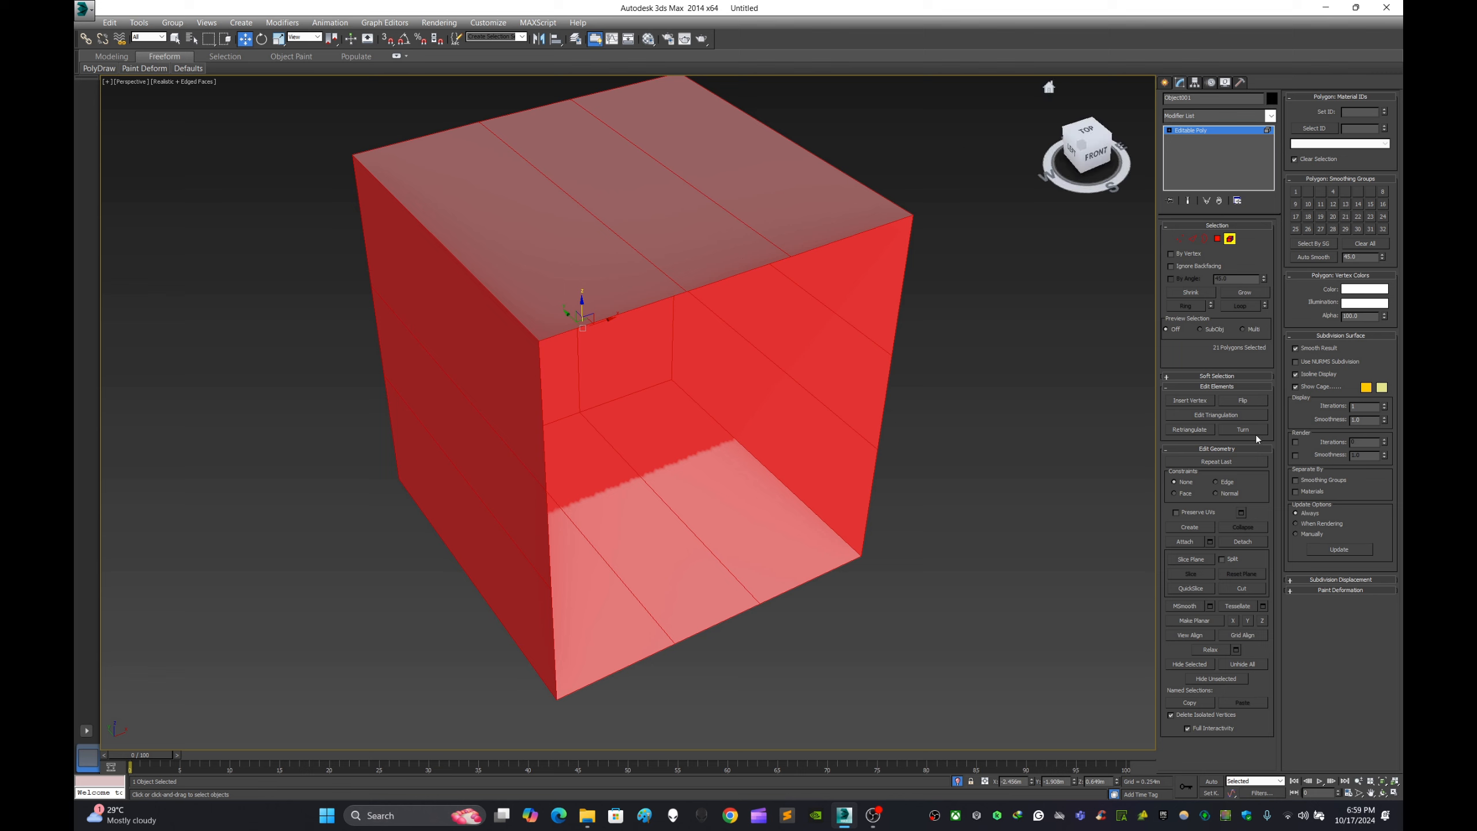
pyautogui.click(1217, 239)
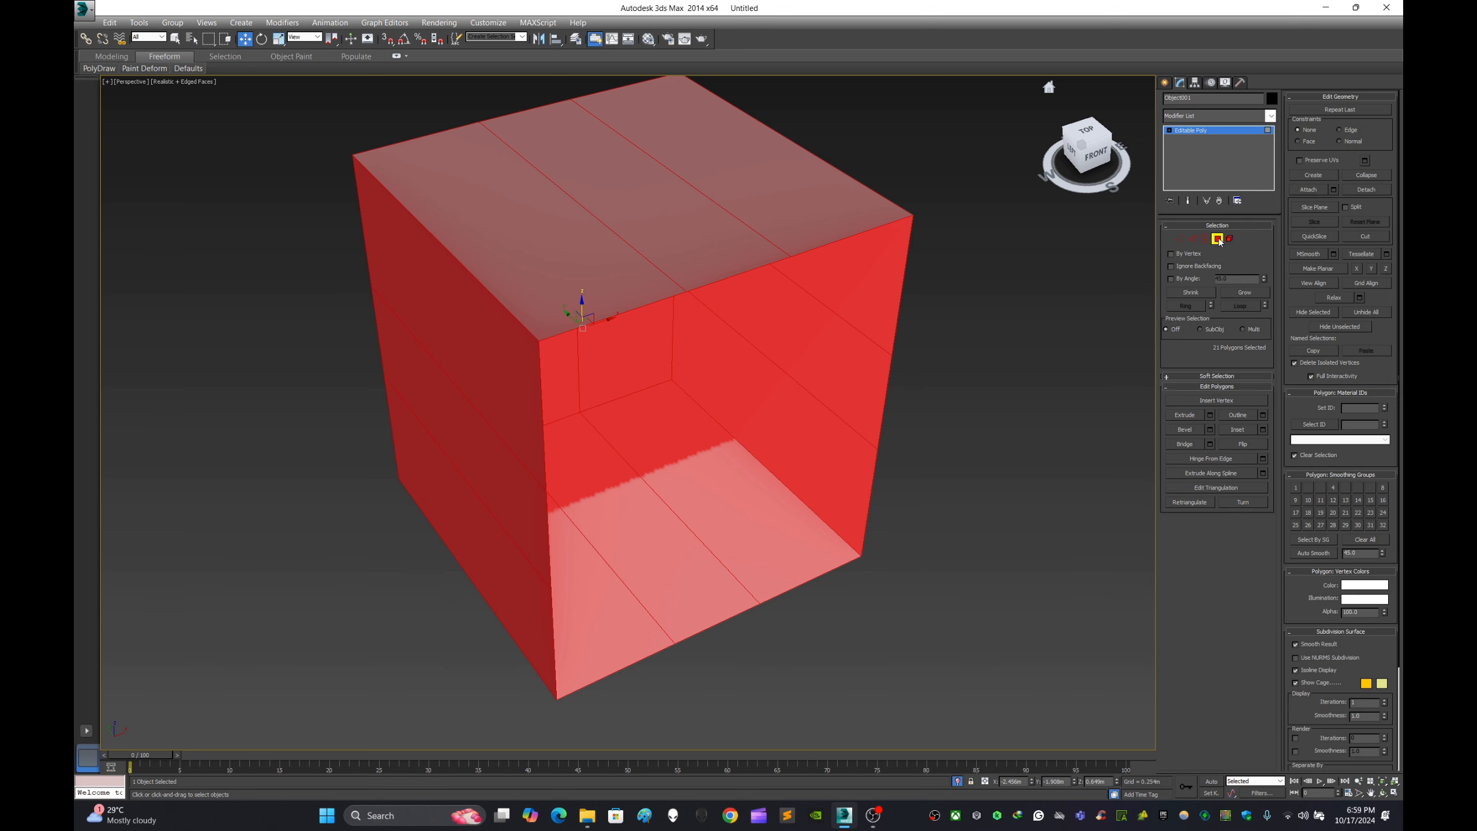
pyautogui.click(1251, 444)
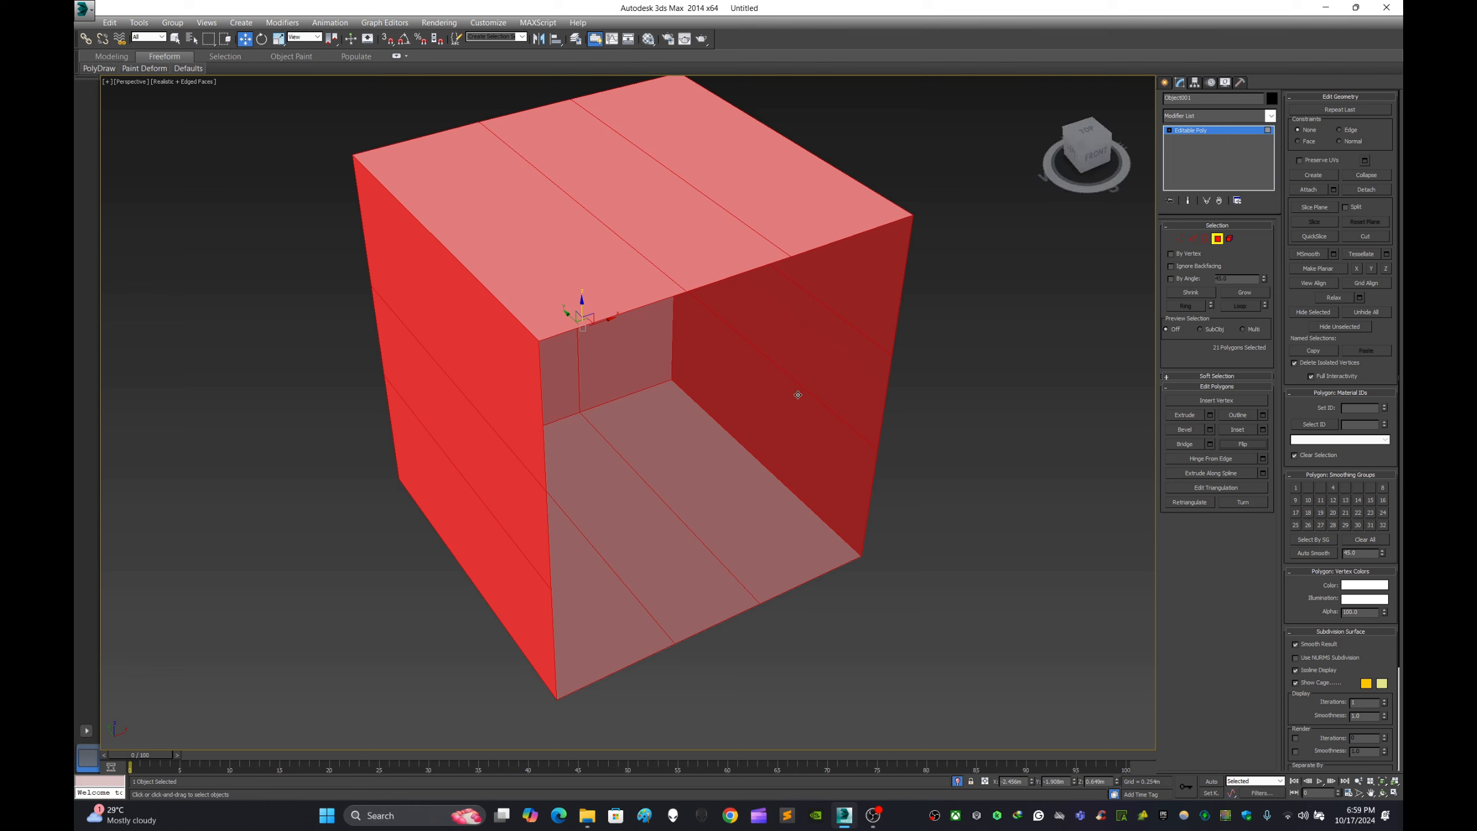
pyautogui.click(1165, 82)
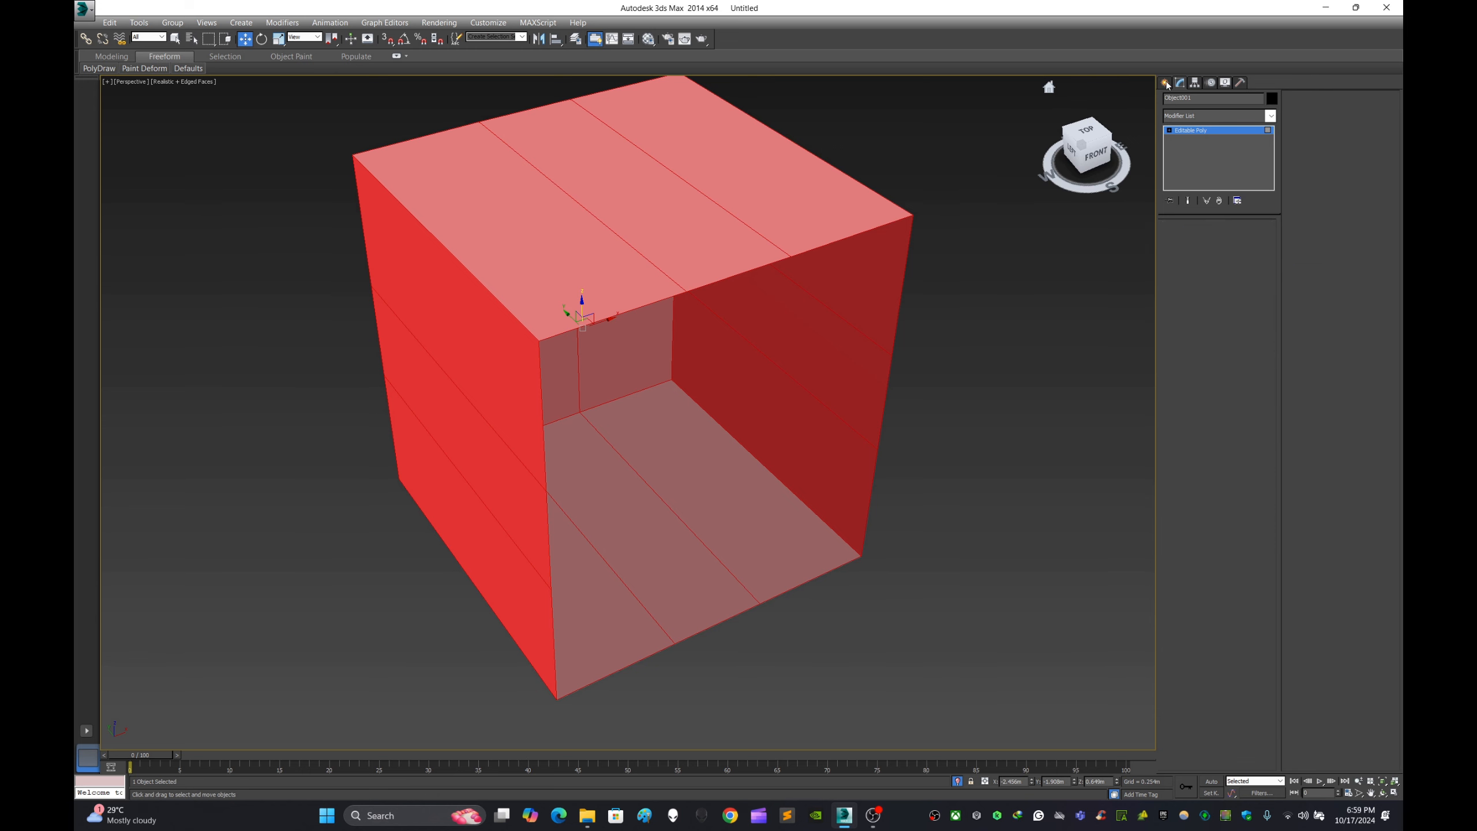
pyautogui.scroll(-5, 857, 323)
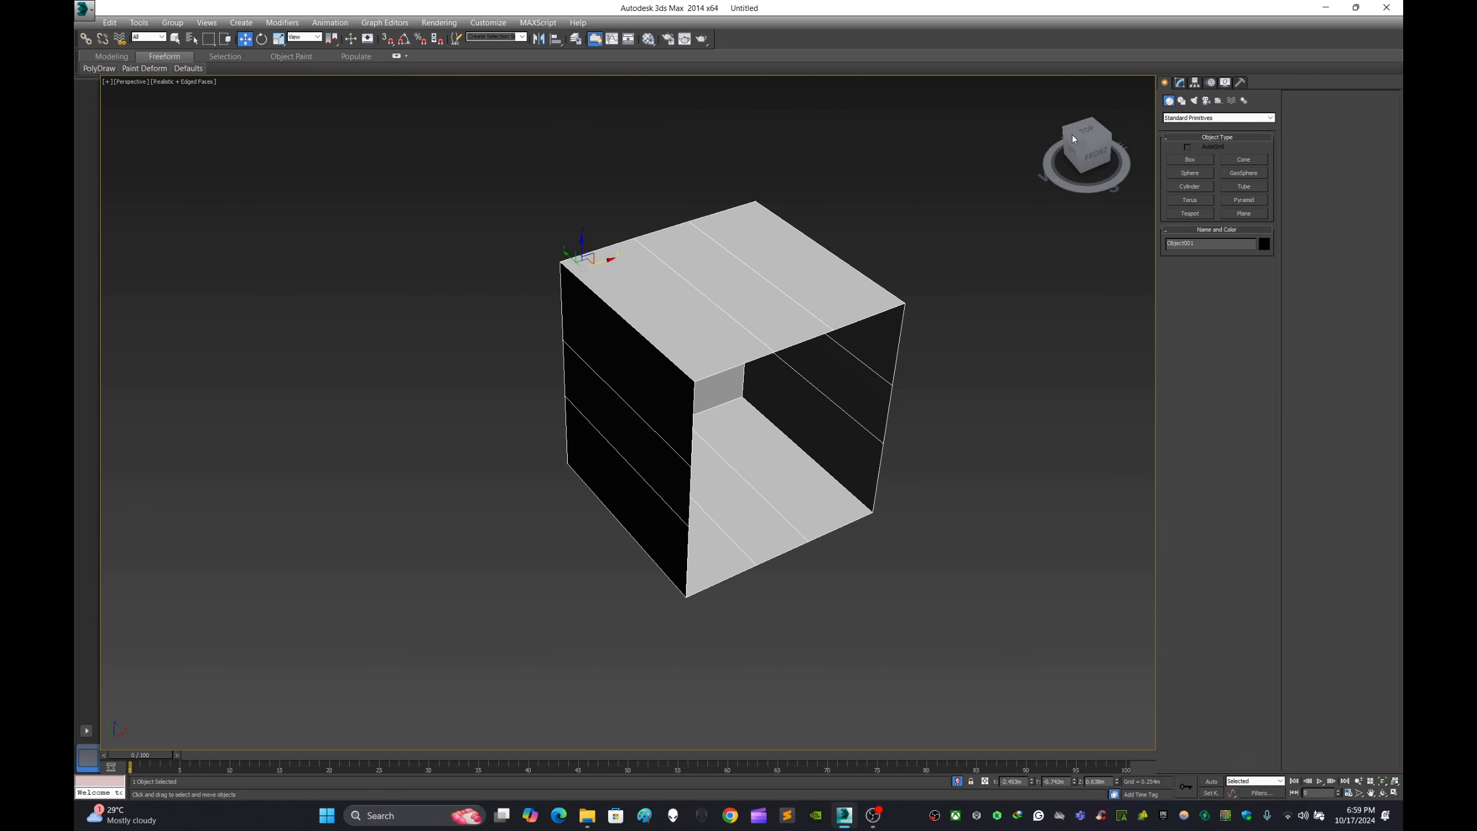
# - Re-enter the Polygon level, select all polygons of the box and clear the selection
pyautogui.click(1179, 82)
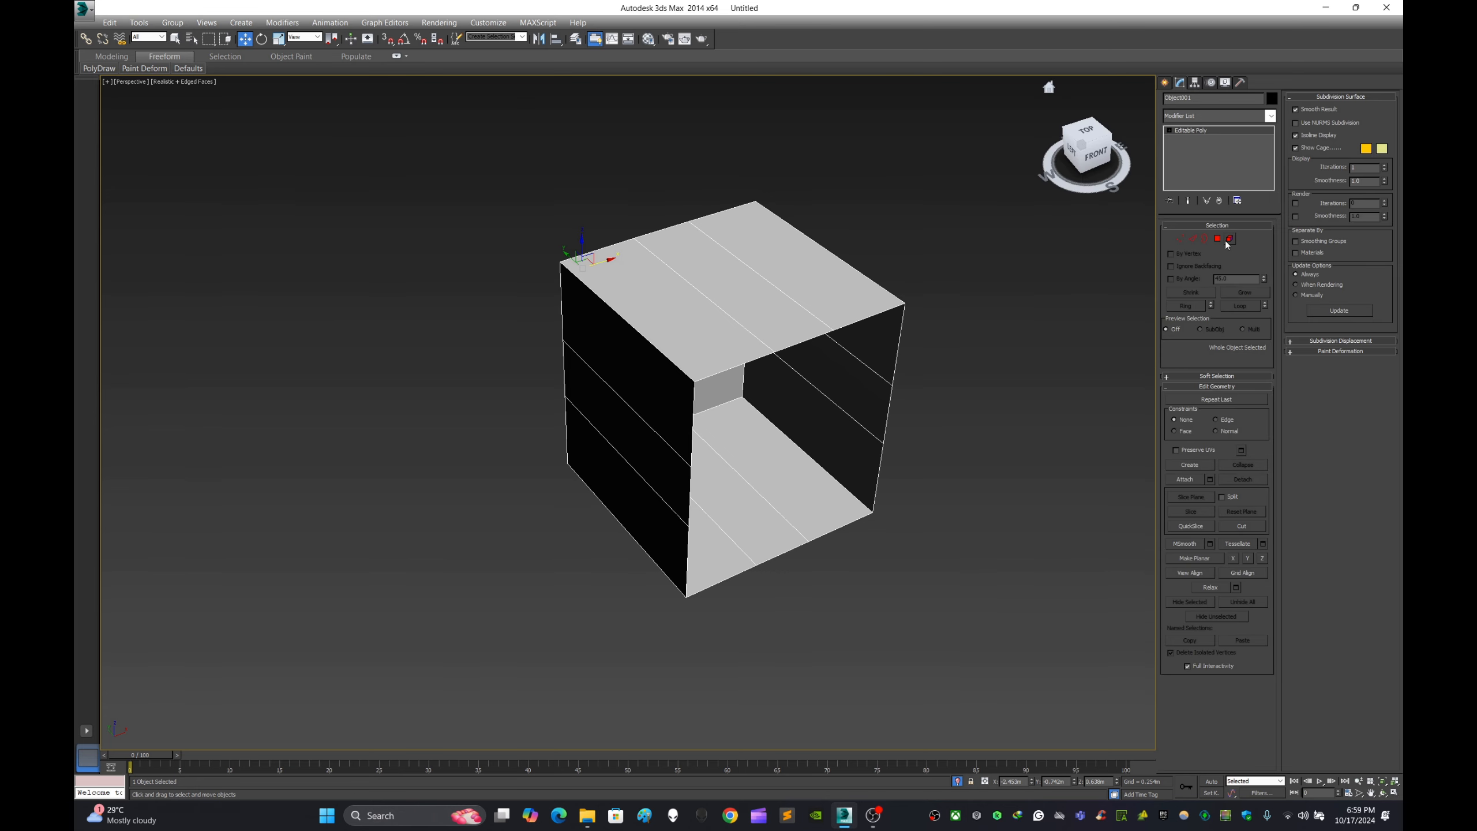
pyautogui.click(1218, 239)
pyautogui.hotkey('ctrl', 'a')
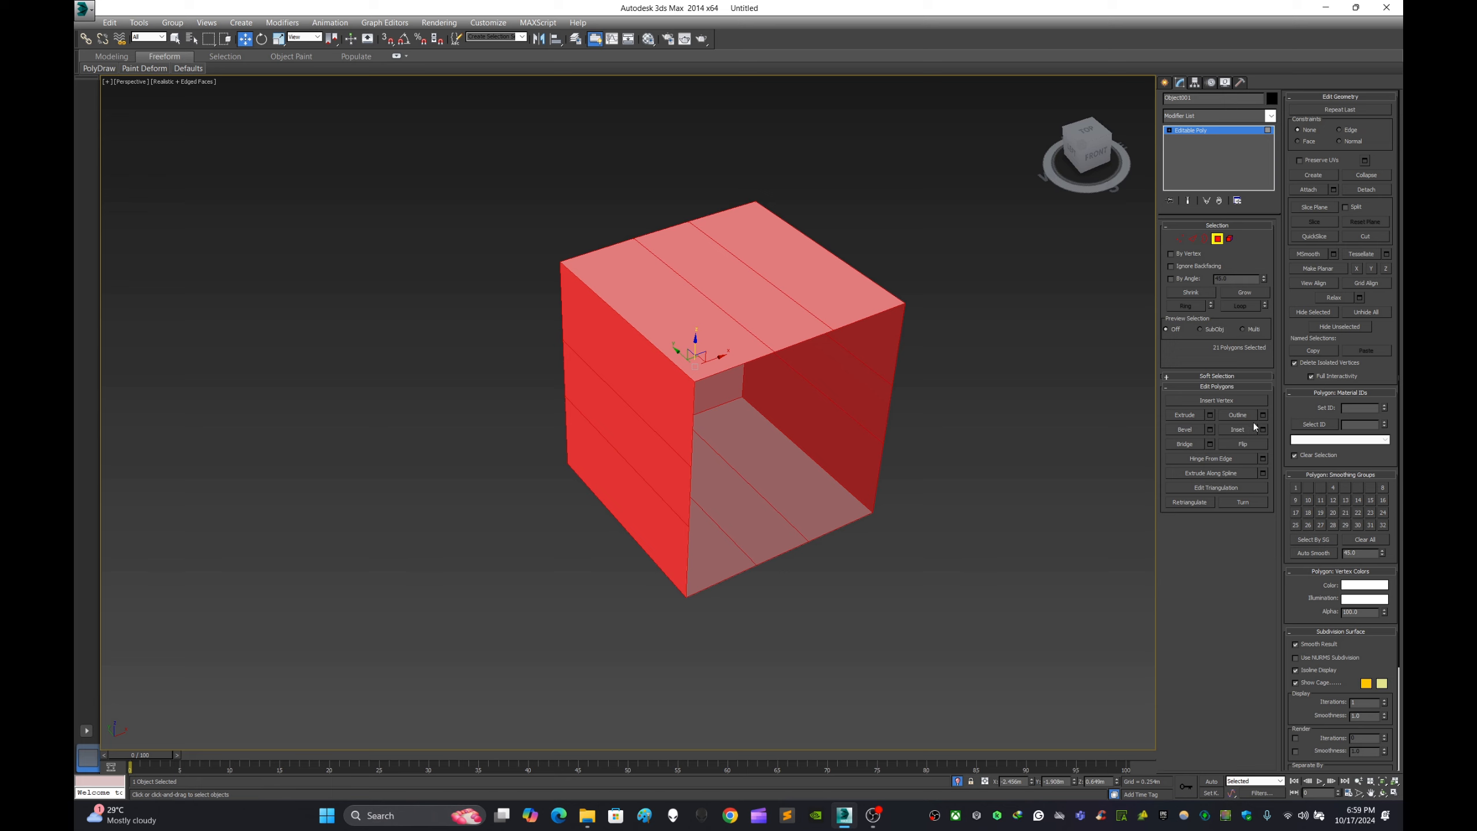
pyautogui.moveTo(998, 405); pyautogui.dragTo(854, 412, button='middle')
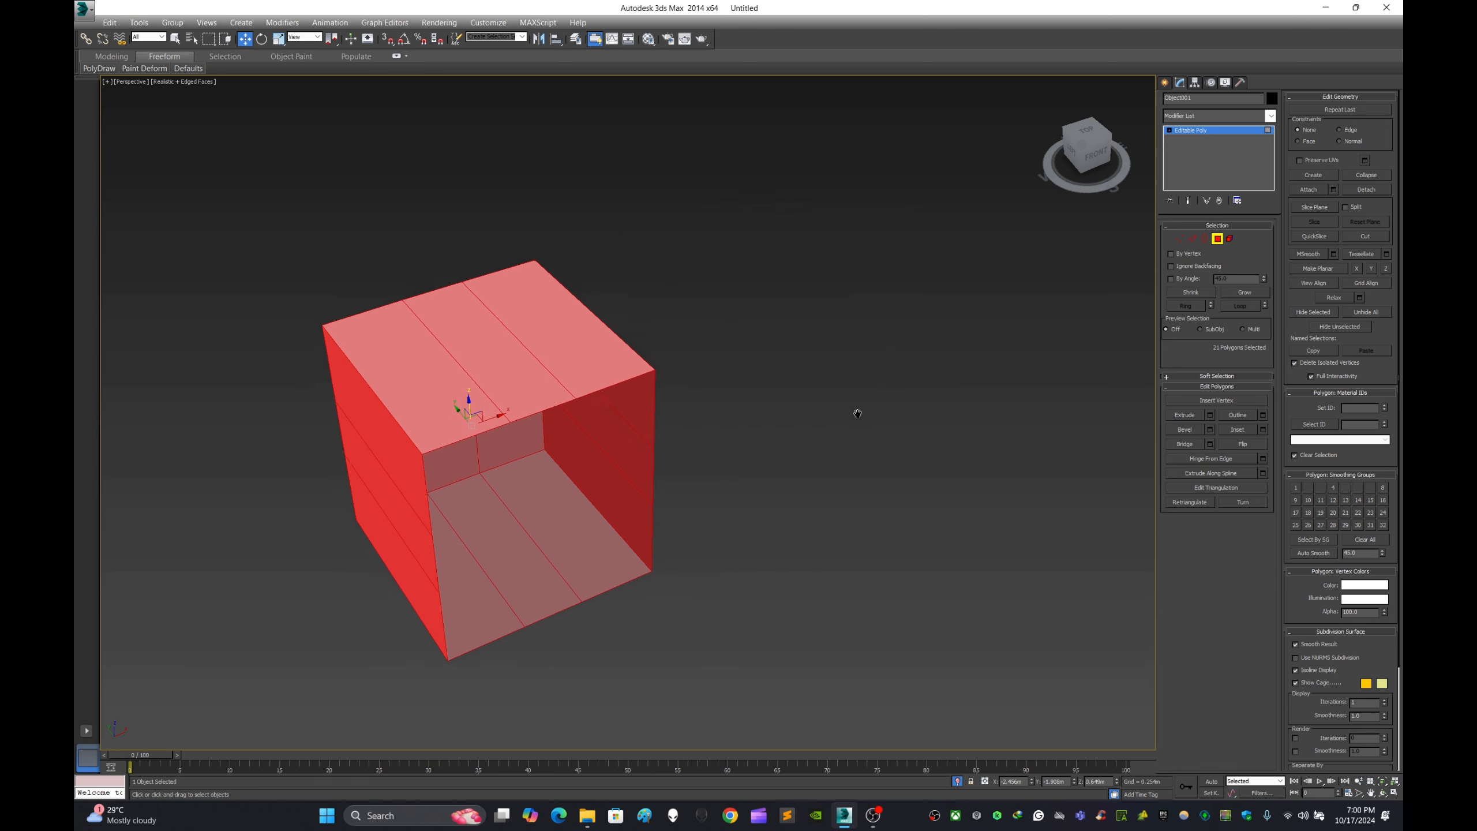
pyautogui.click(812, 358)
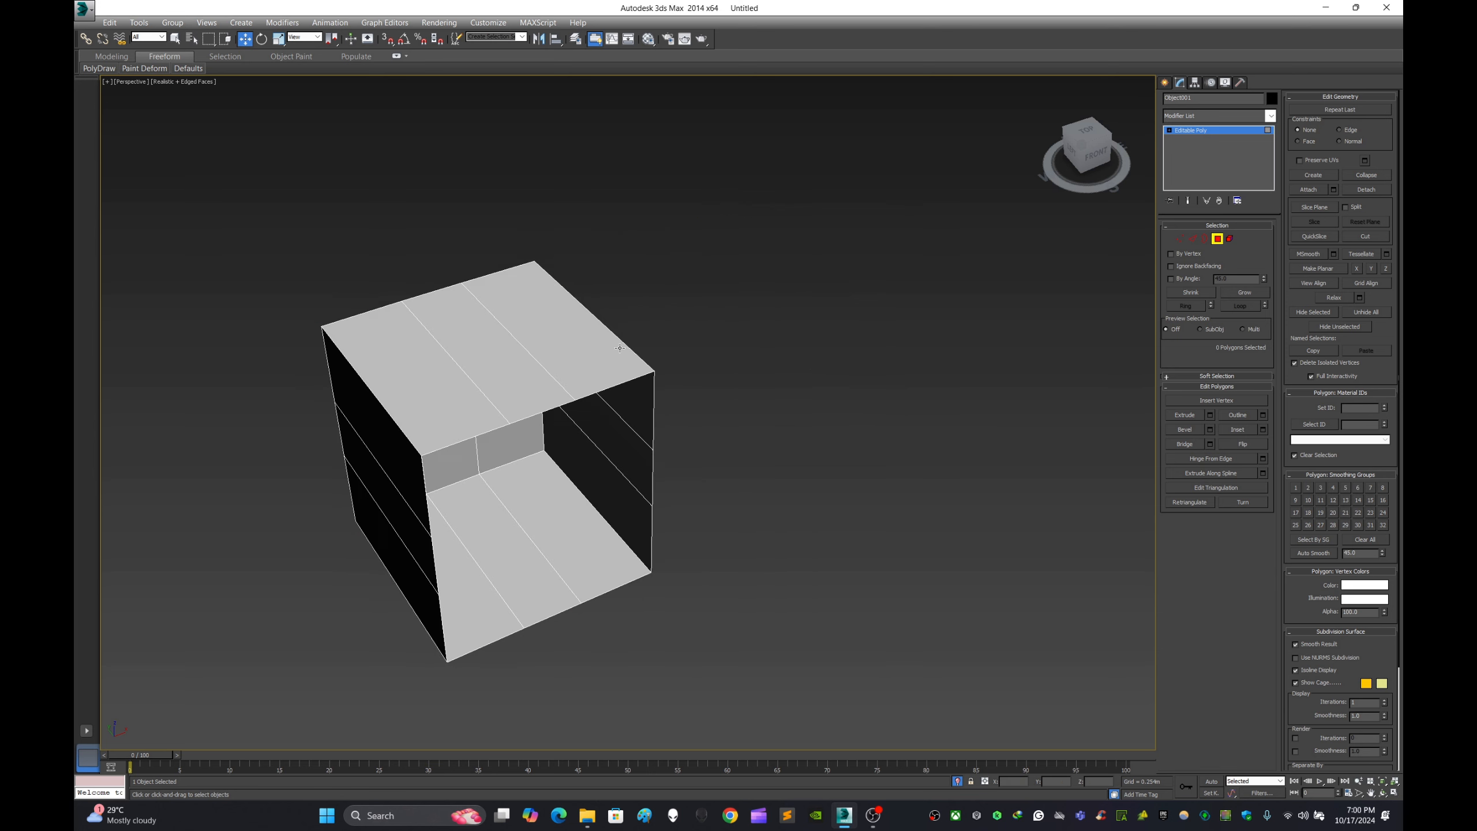
# - Try the Outline tool with an amount of 0.043 m on the box's outer top polygon, then undo and cancel it
pyautogui.click(544, 304)
pyautogui.scroll(5, 561, 344)
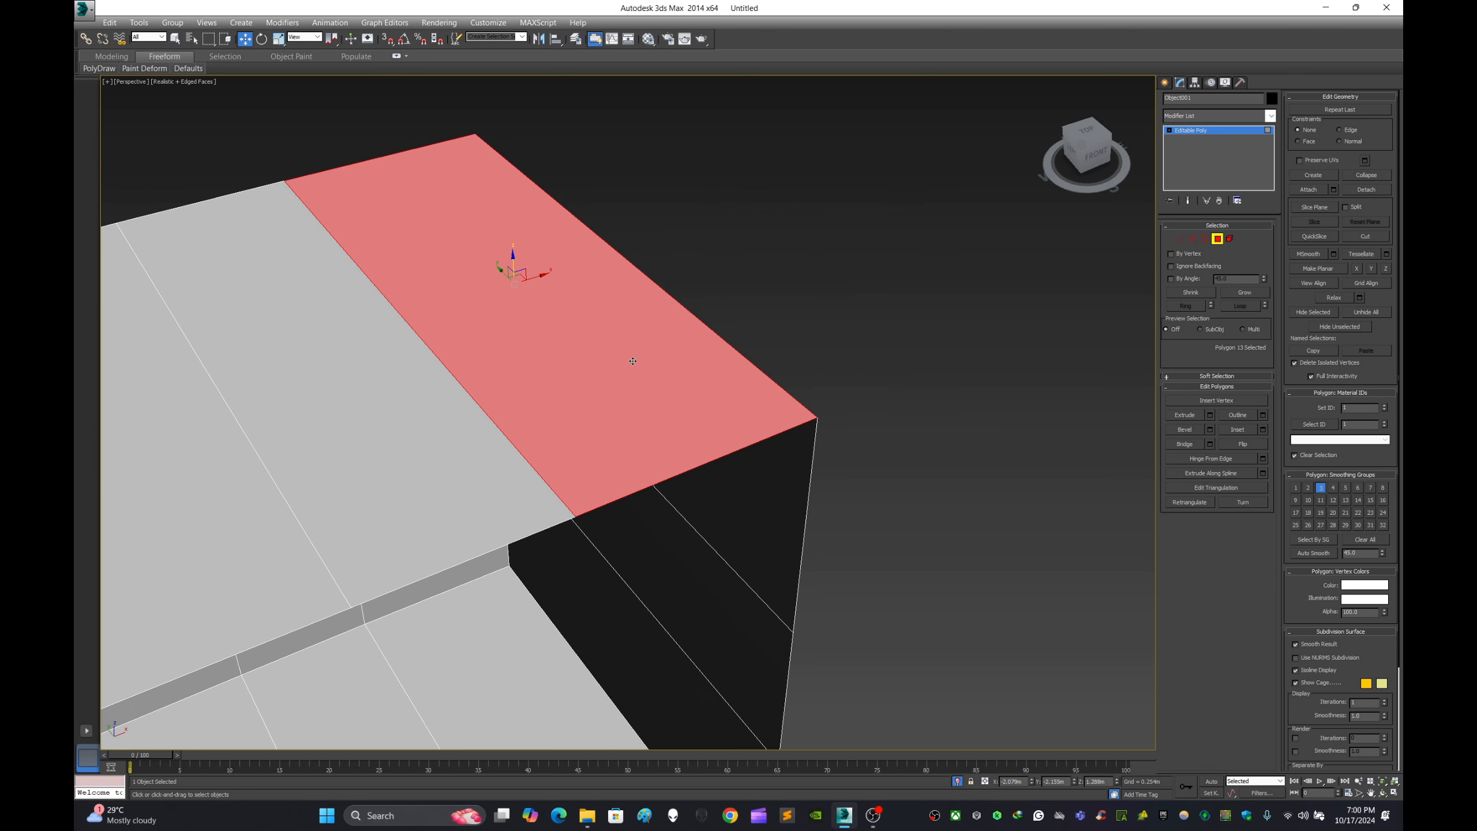
pyautogui.click(1262, 415)
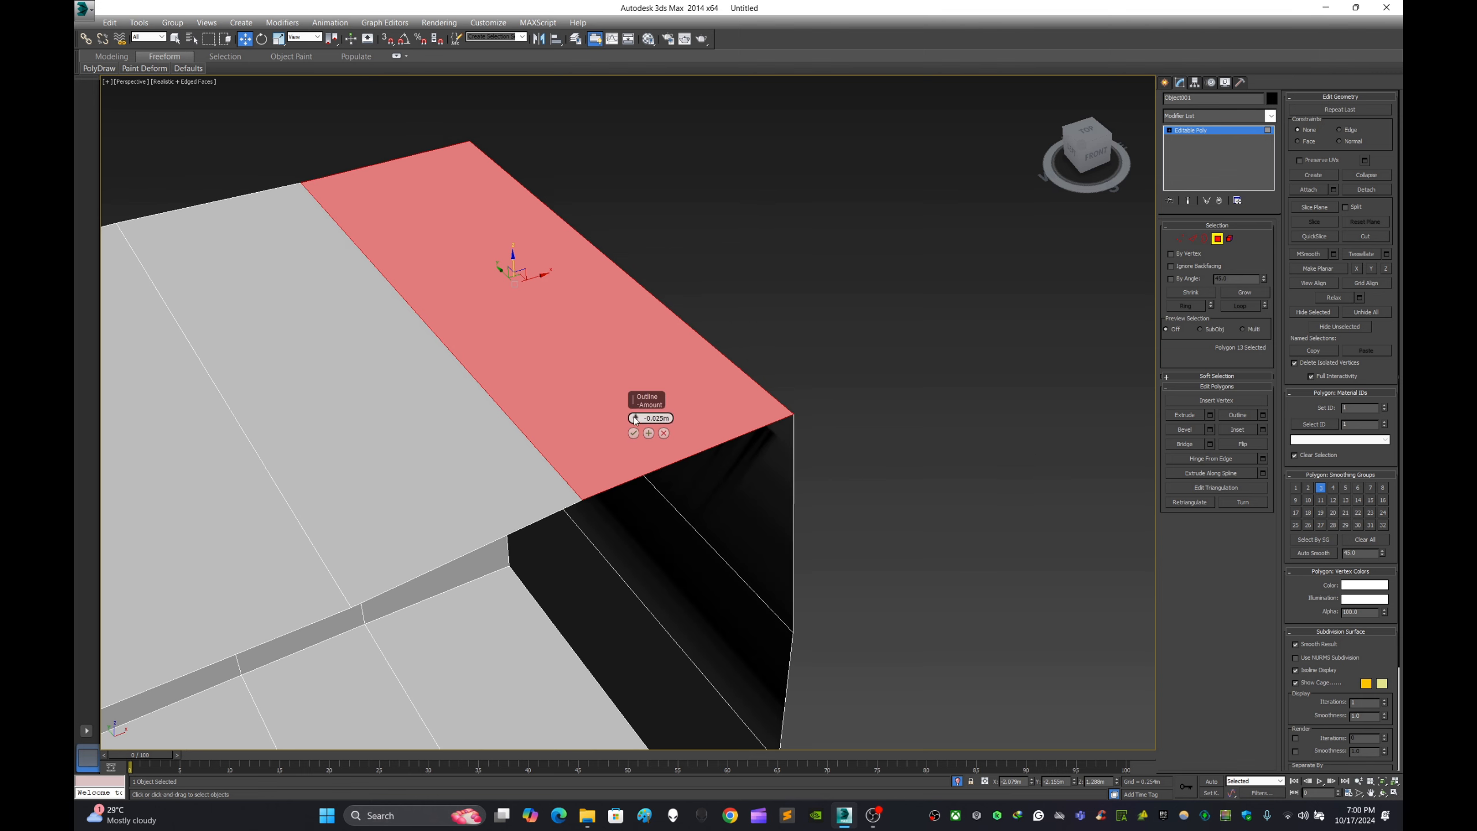
pyautogui.moveTo(633, 417); pyautogui.dragTo(630, 400)
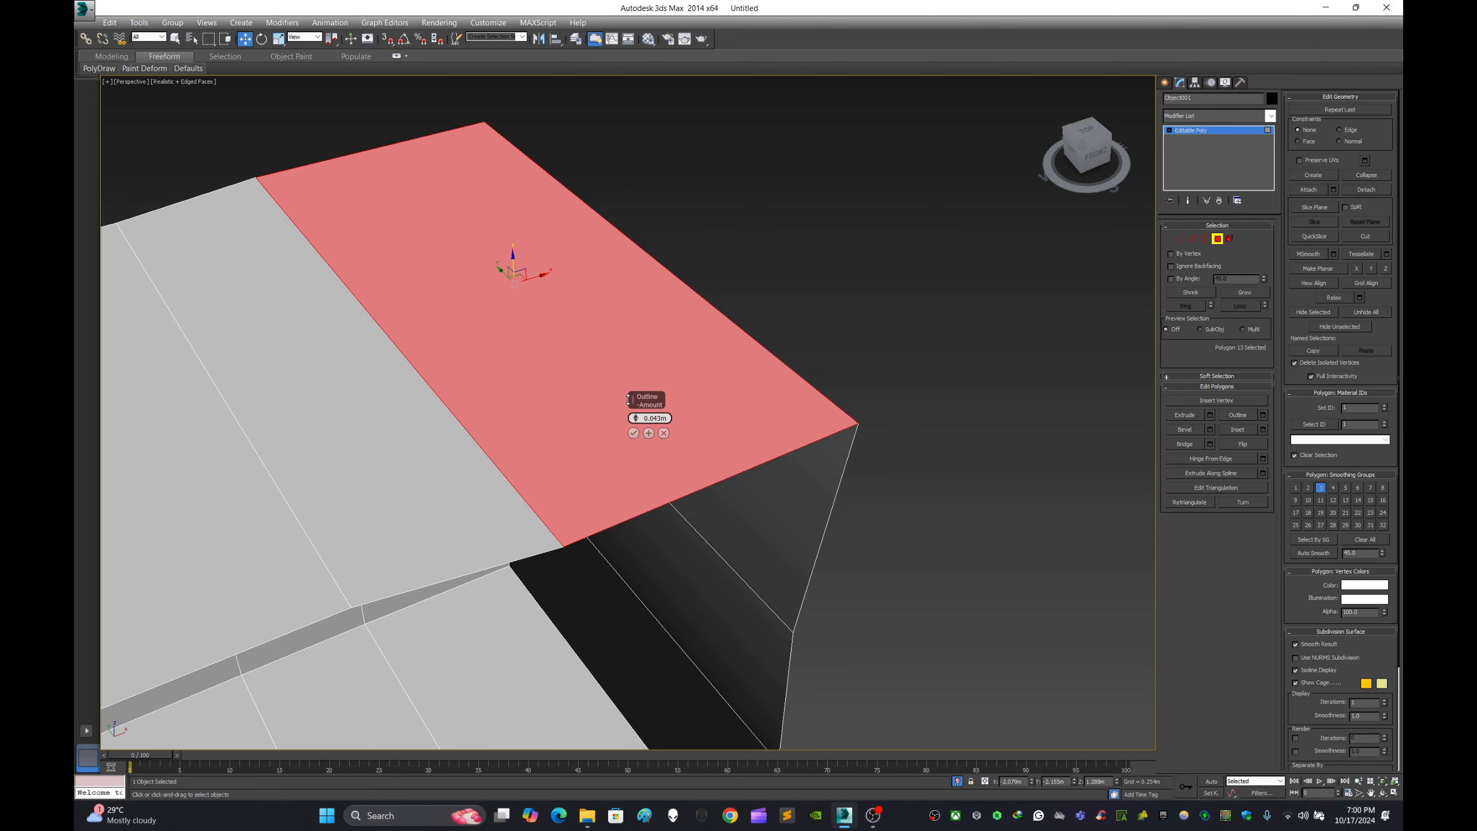
pyautogui.hotkey('ctrl', 'z')
pyautogui.hotkey('ctrl', 'z')
pyautogui.scroll(-5, 838, 364)
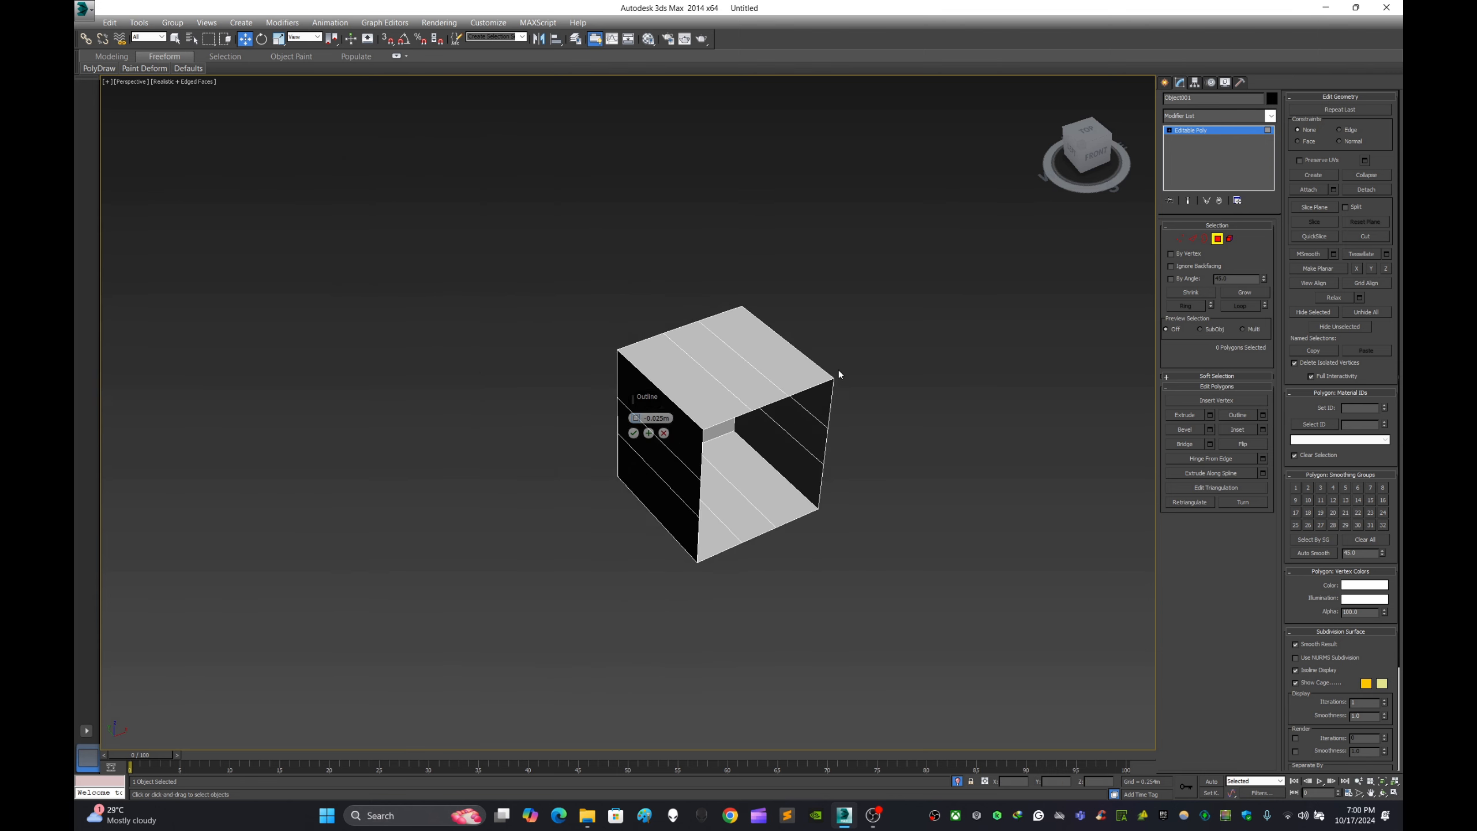
pyautogui.scroll(-3, 838, 369)
pyautogui.click(663, 432)
pyautogui.moveTo(1005, 518); pyautogui.dragTo(904, 461, button='middle')
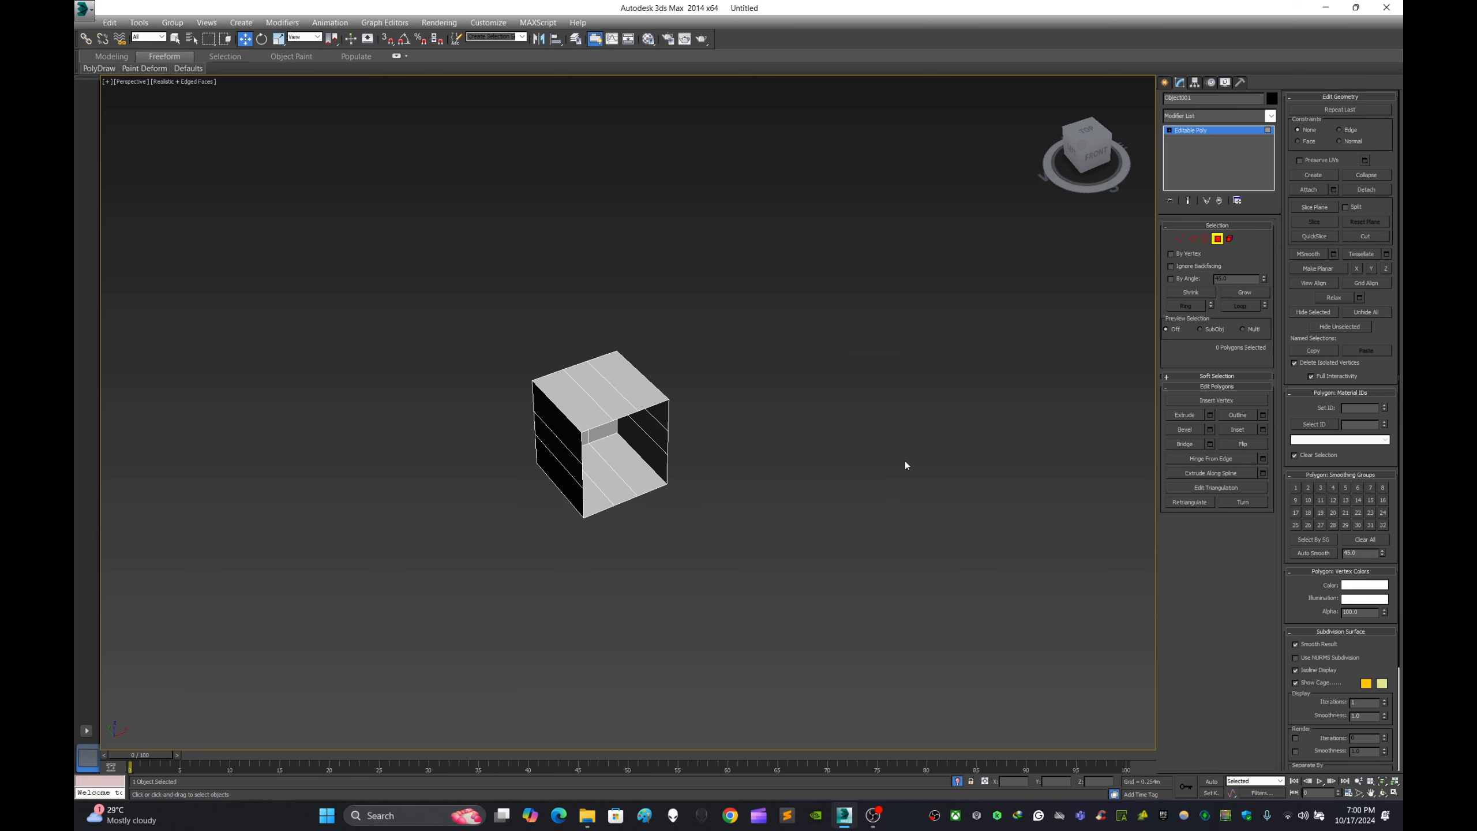
# - Create a flat plane about 4 m square beside the open box and deselect it
pyautogui.click(1164, 82)
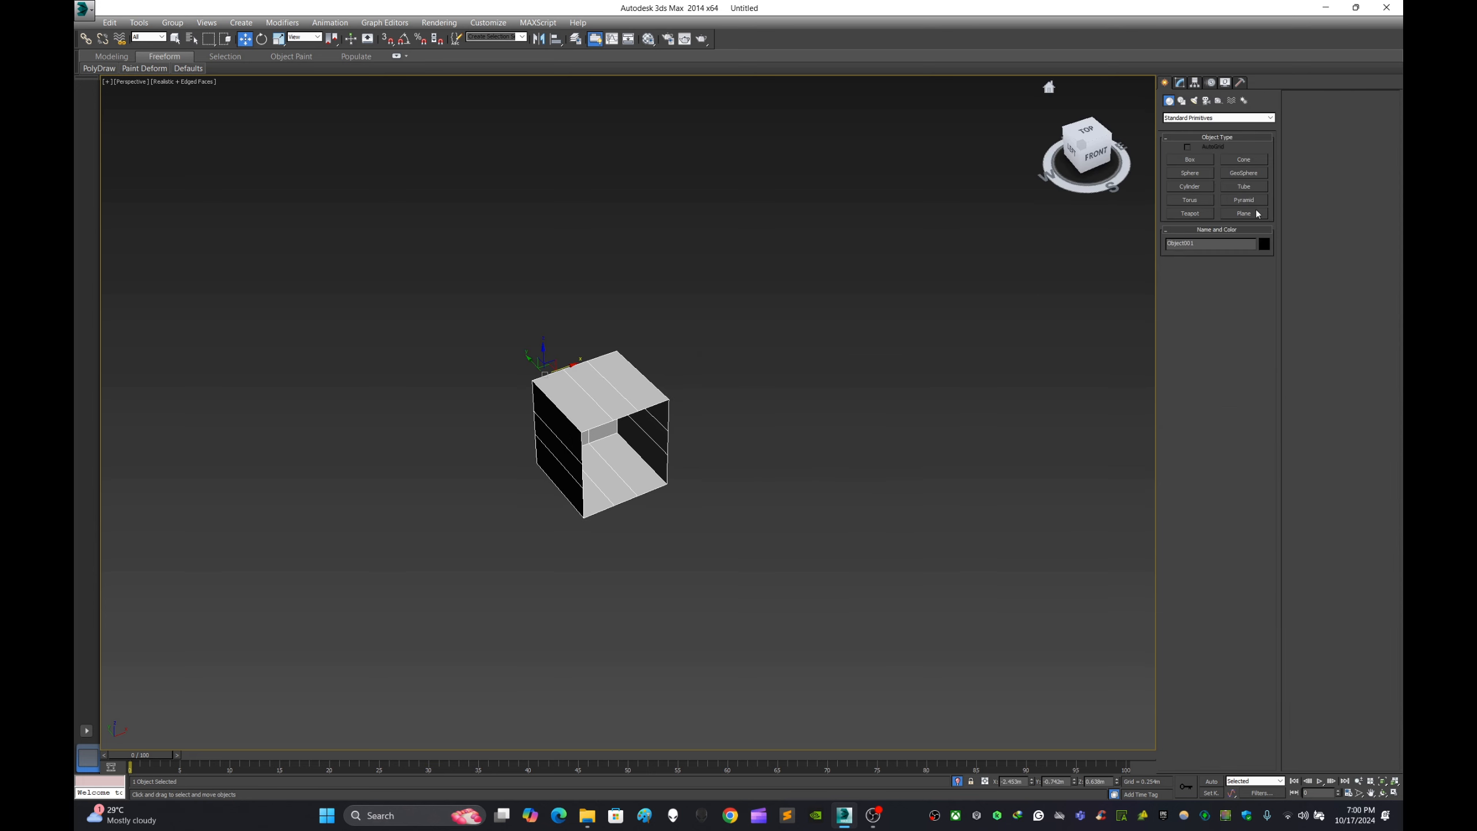
pyautogui.click(1258, 215)
pyautogui.keyDown('ctrl'); pyautogui.moveTo(904, 387); pyautogui.dragTo(990, 485); pyautogui.keyUp('ctrl')
pyautogui.click(245, 39)
pyautogui.click(993, 292)
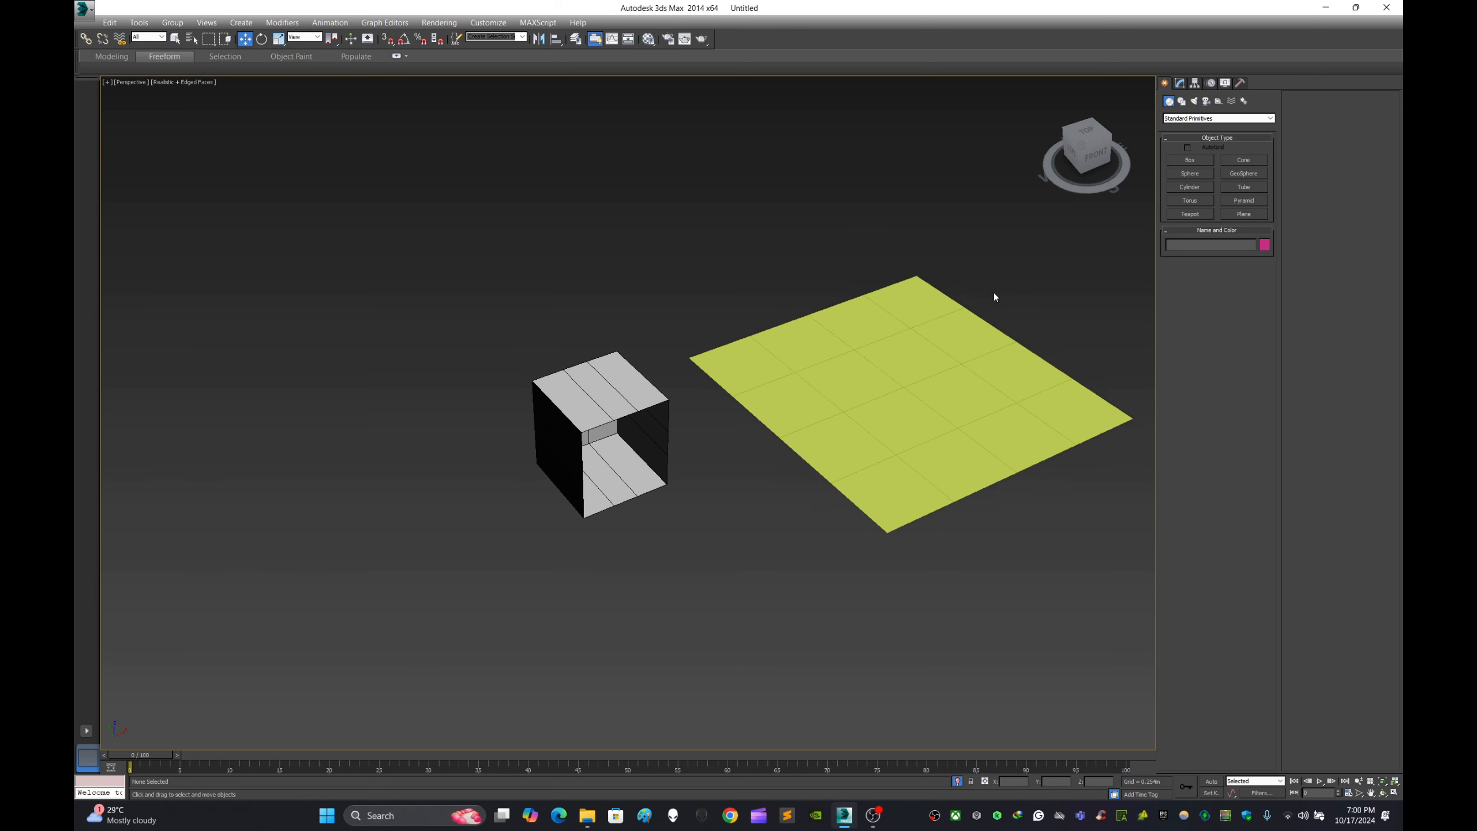
# - Assign the grey 01 - Default material to the new plane and close the Material Editor
pyautogui.scroll(4, 853, 355)
pyautogui.click(853, 355)
pyautogui.press('m')
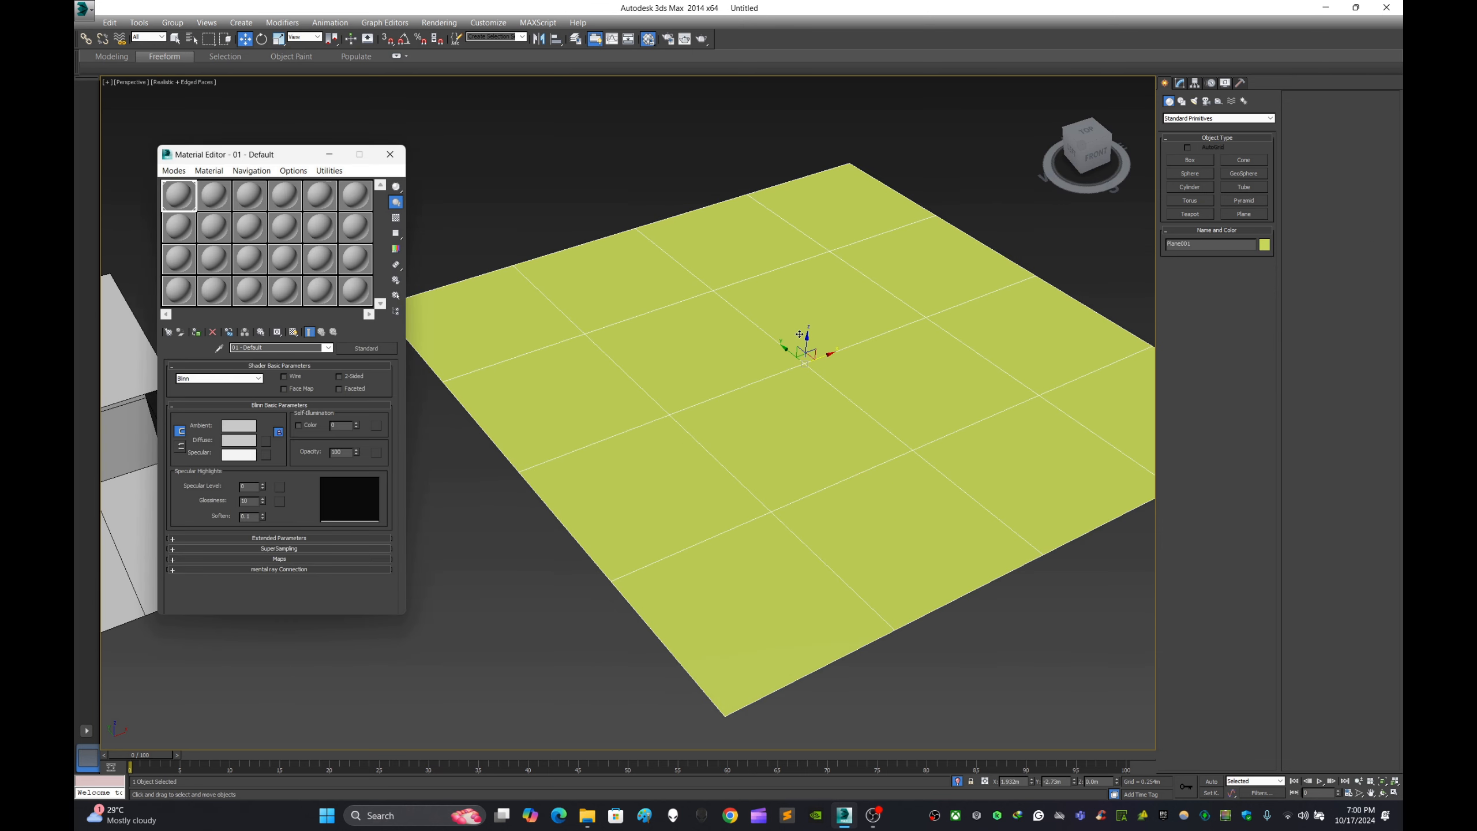
pyautogui.moveTo(192, 204); pyautogui.dragTo(724, 359)
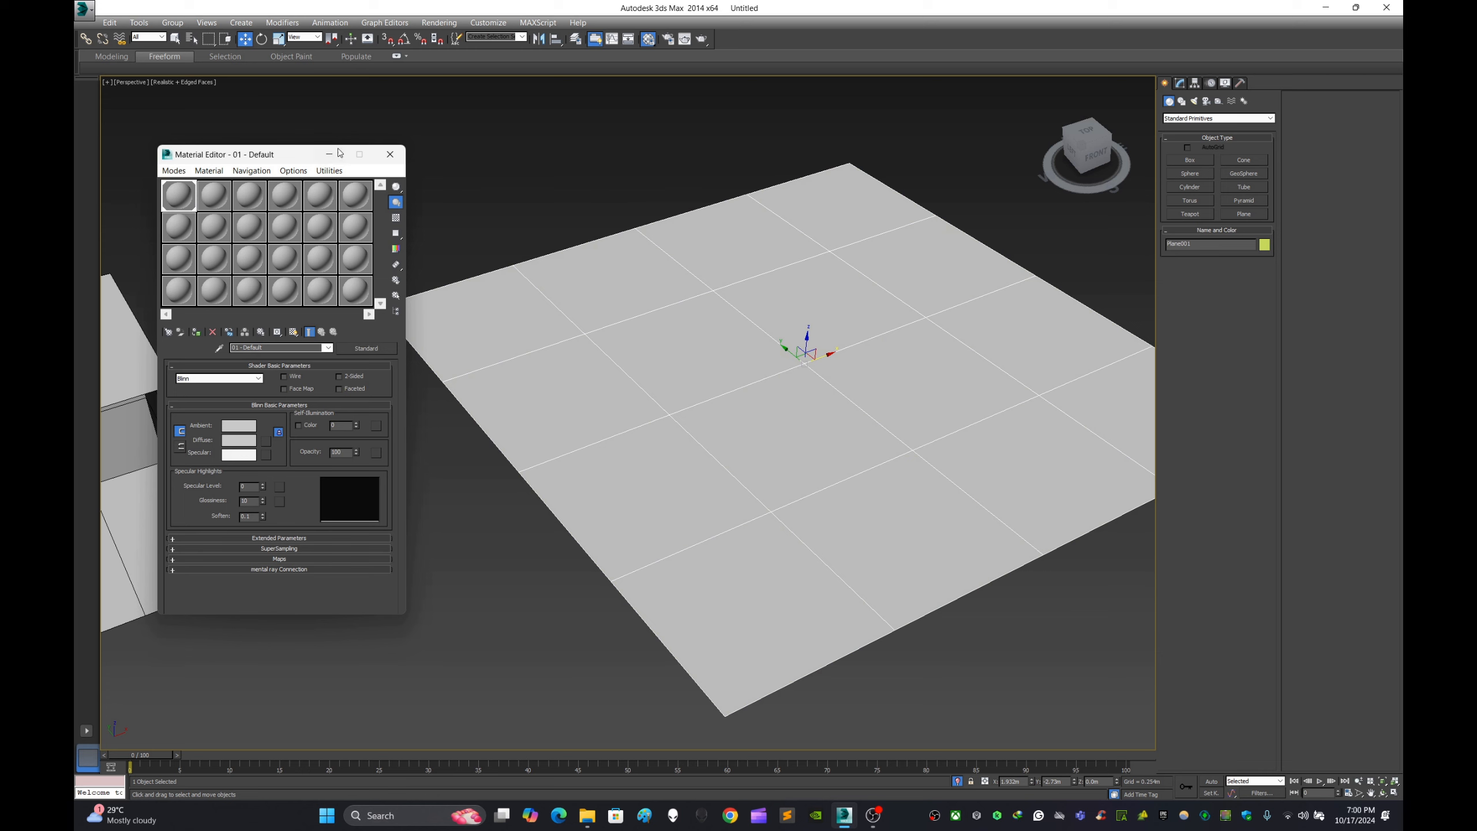
pyautogui.click(390, 155)
pyautogui.rightClick(809, 305)
pyautogui.moveTo(877, 429)
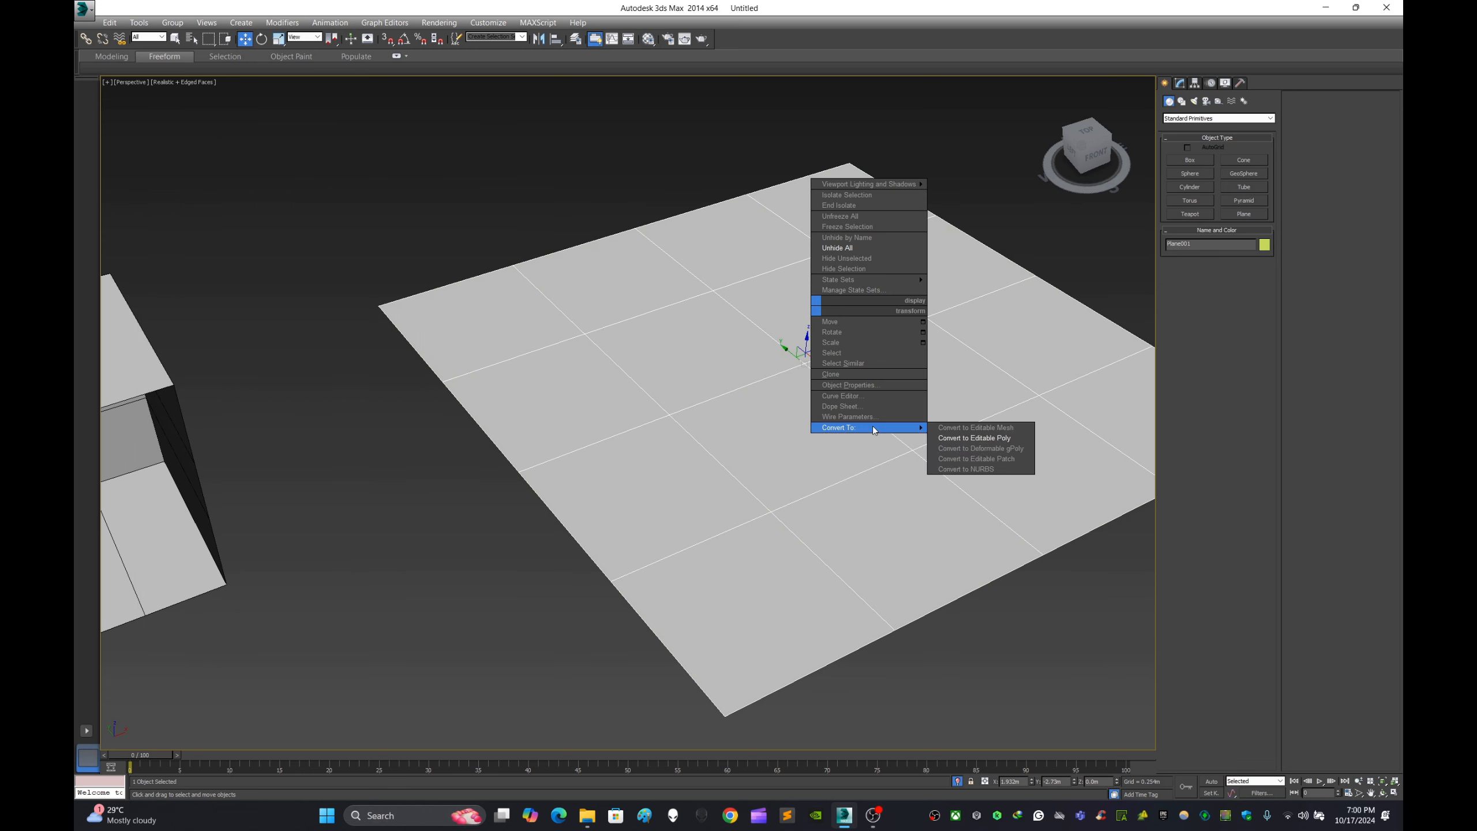
pyautogui.click(975, 427)
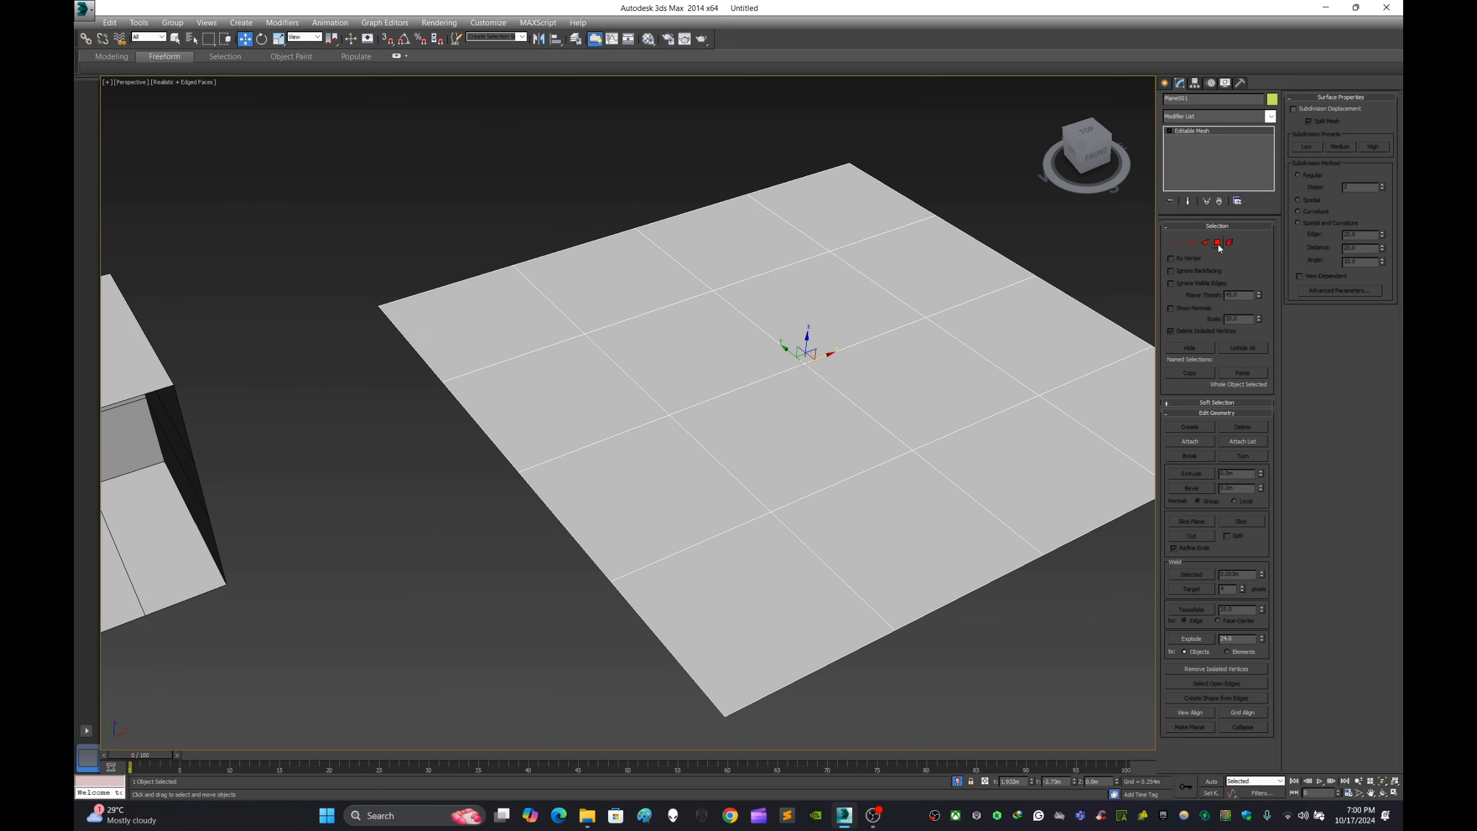
pyautogui.hotkey('ctrl', 'z')
# - Convert the plane to an Editable Poly
pyautogui.rightClick(849, 384)
pyautogui.moveTo(907, 504)
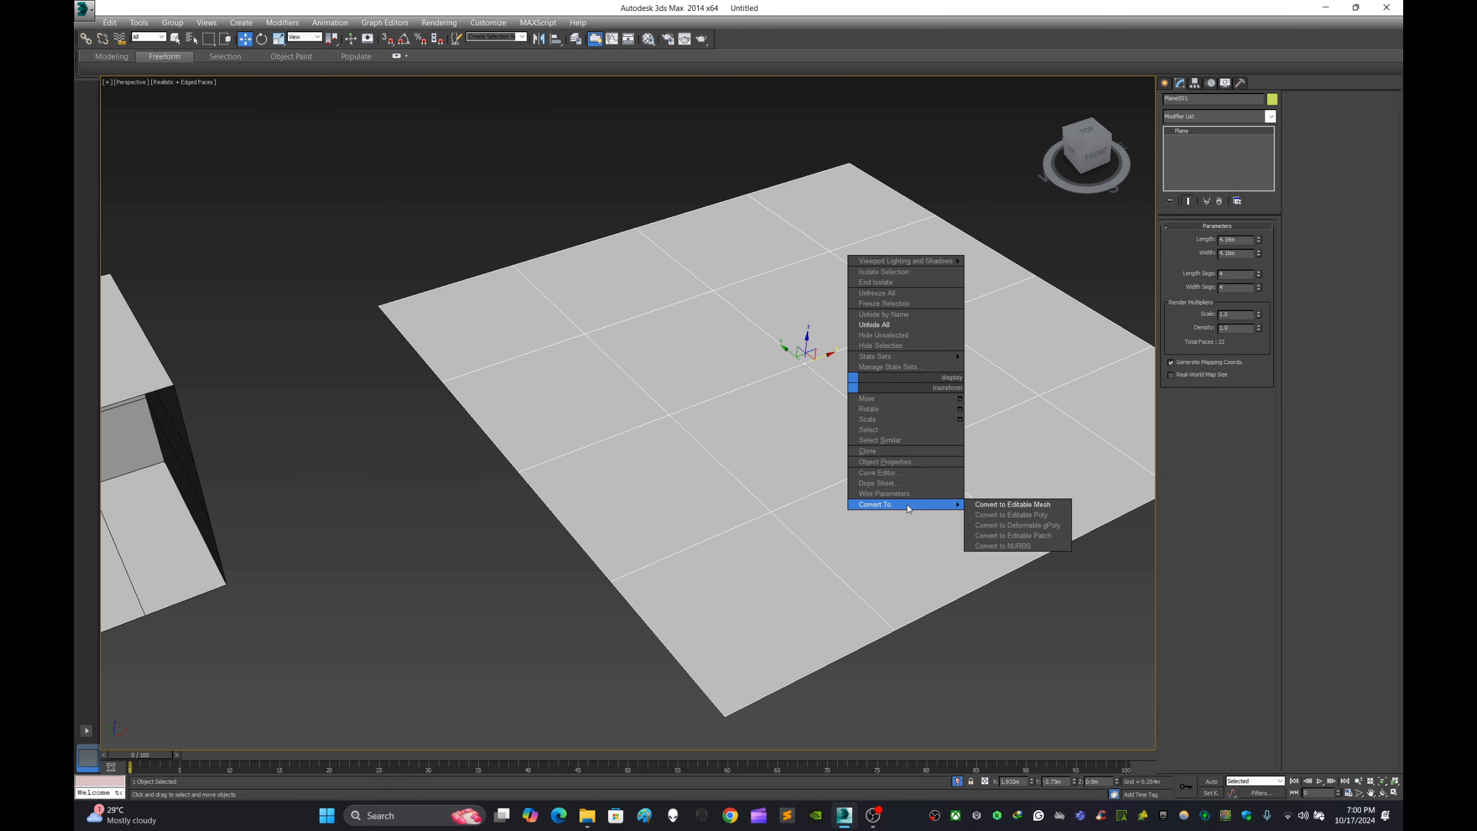
pyautogui.click(1015, 515)
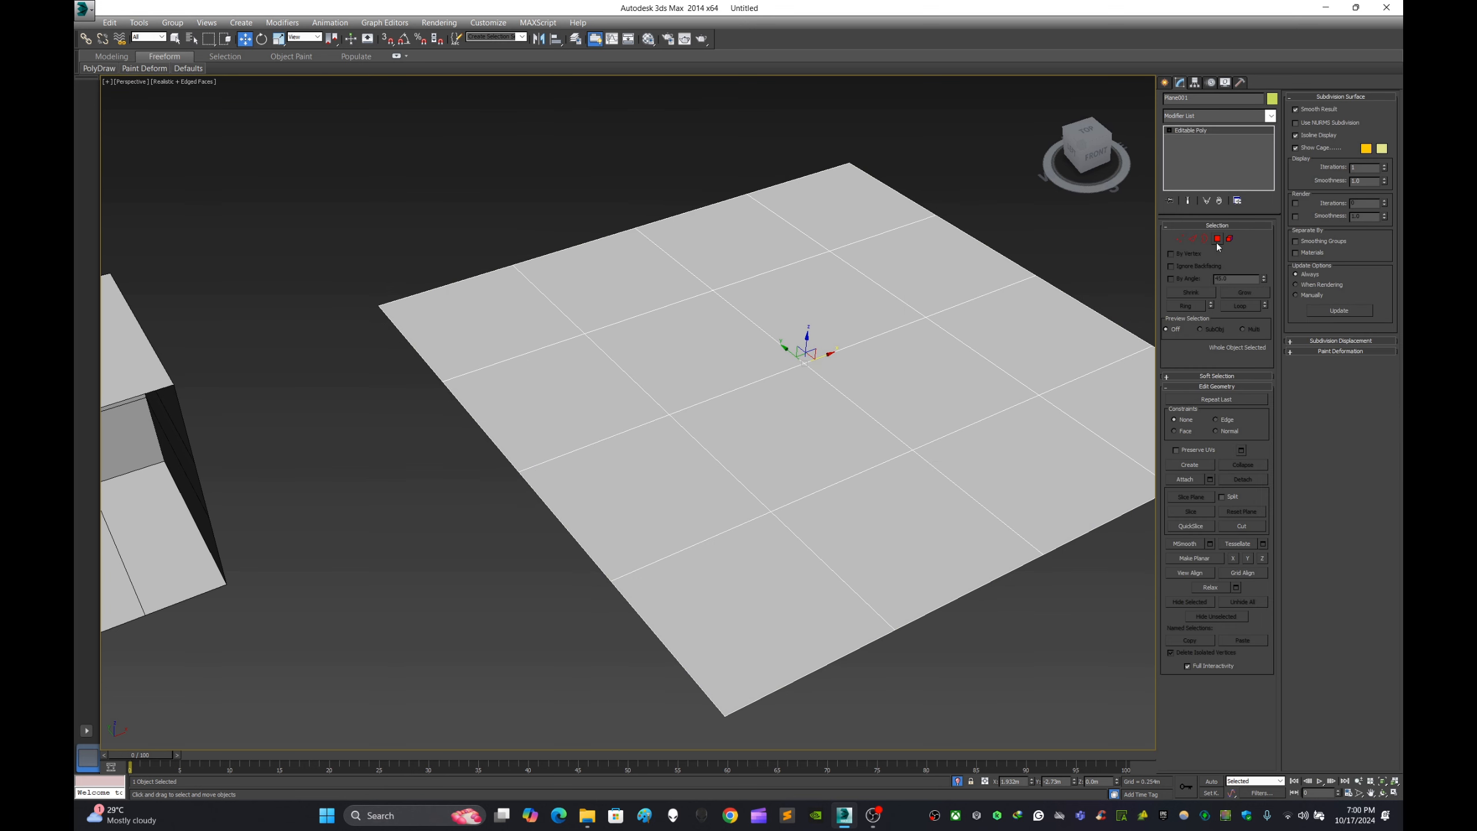
# - Select the four central polygons of the plane at the Polygon level
pyautogui.press('4')
pyautogui.click(692, 352)
pyautogui.keyDown('ctrl'); pyautogui.click(788, 435); pyautogui.keyUp('ctrl')
pyautogui.keyDown('ctrl'); pyautogui.click(817, 315); pyautogui.keyUp('ctrl')
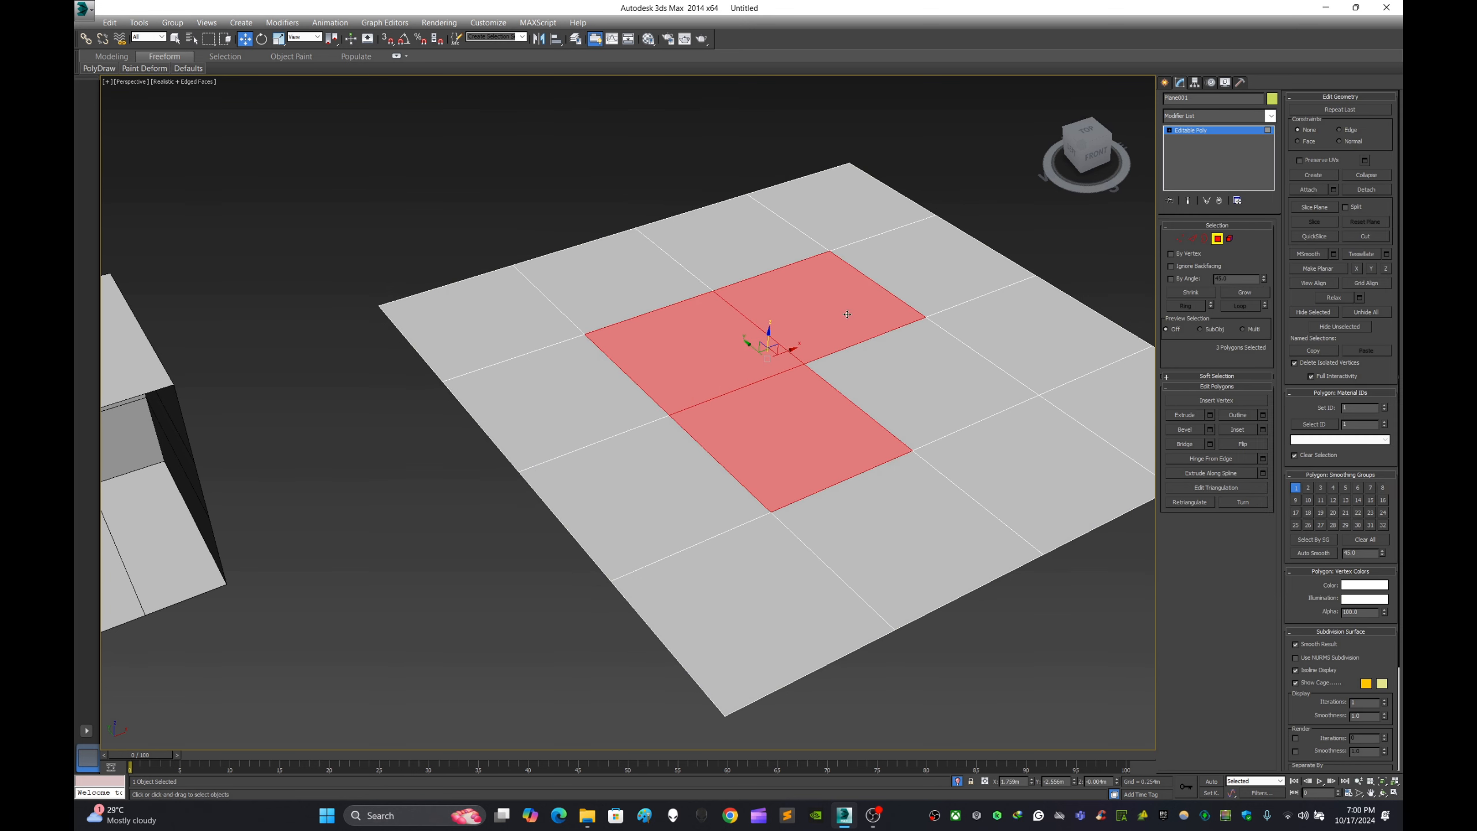
pyautogui.keyDown('ctrl'); pyautogui.click(916, 379); pyautogui.keyUp('ctrl')
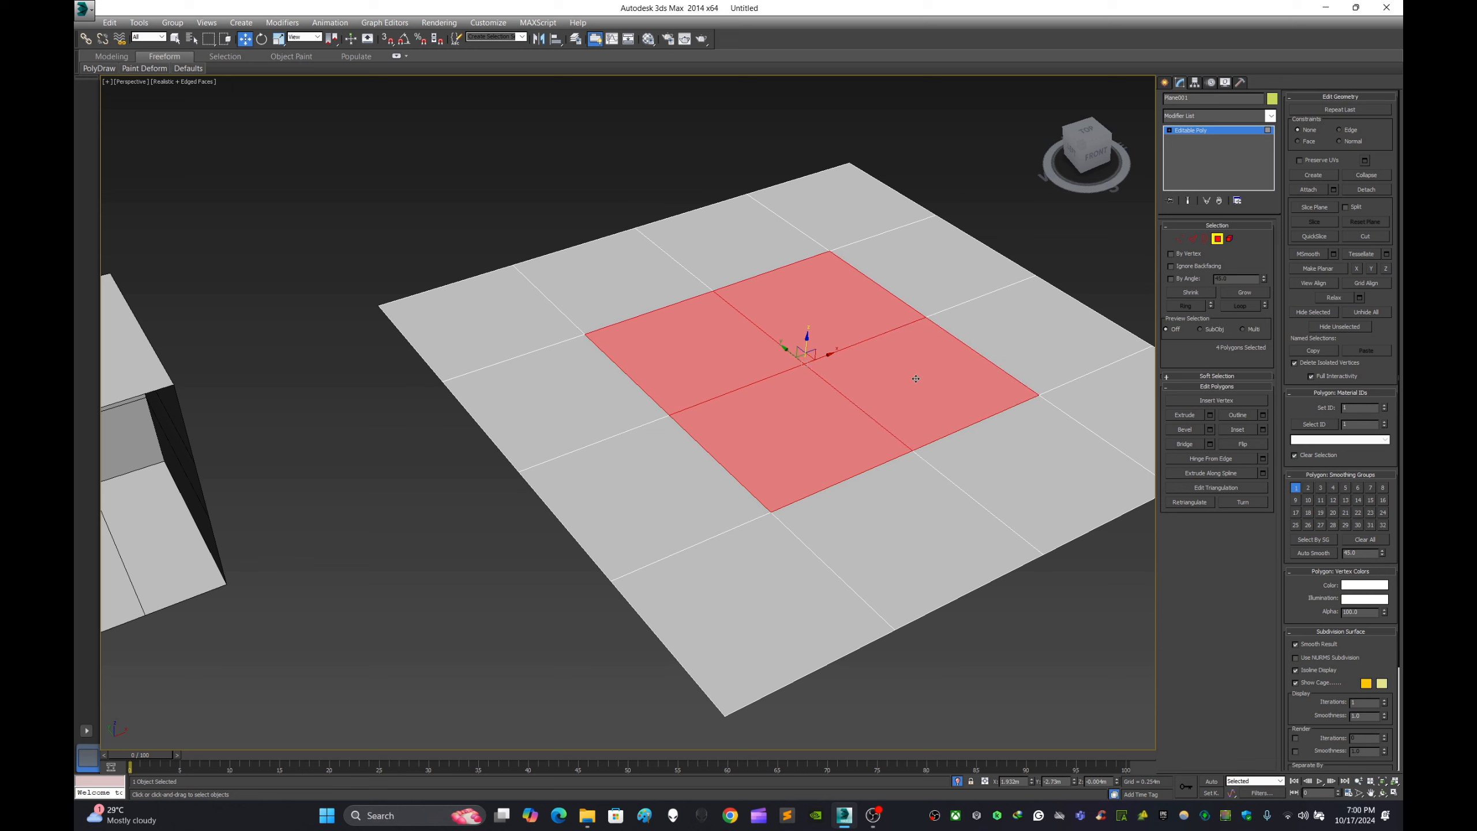
# - Shrink the four selected polygons with Outline, repeatedly applying an amount of -0.025 m and continuing
pyautogui.click(1263, 414)
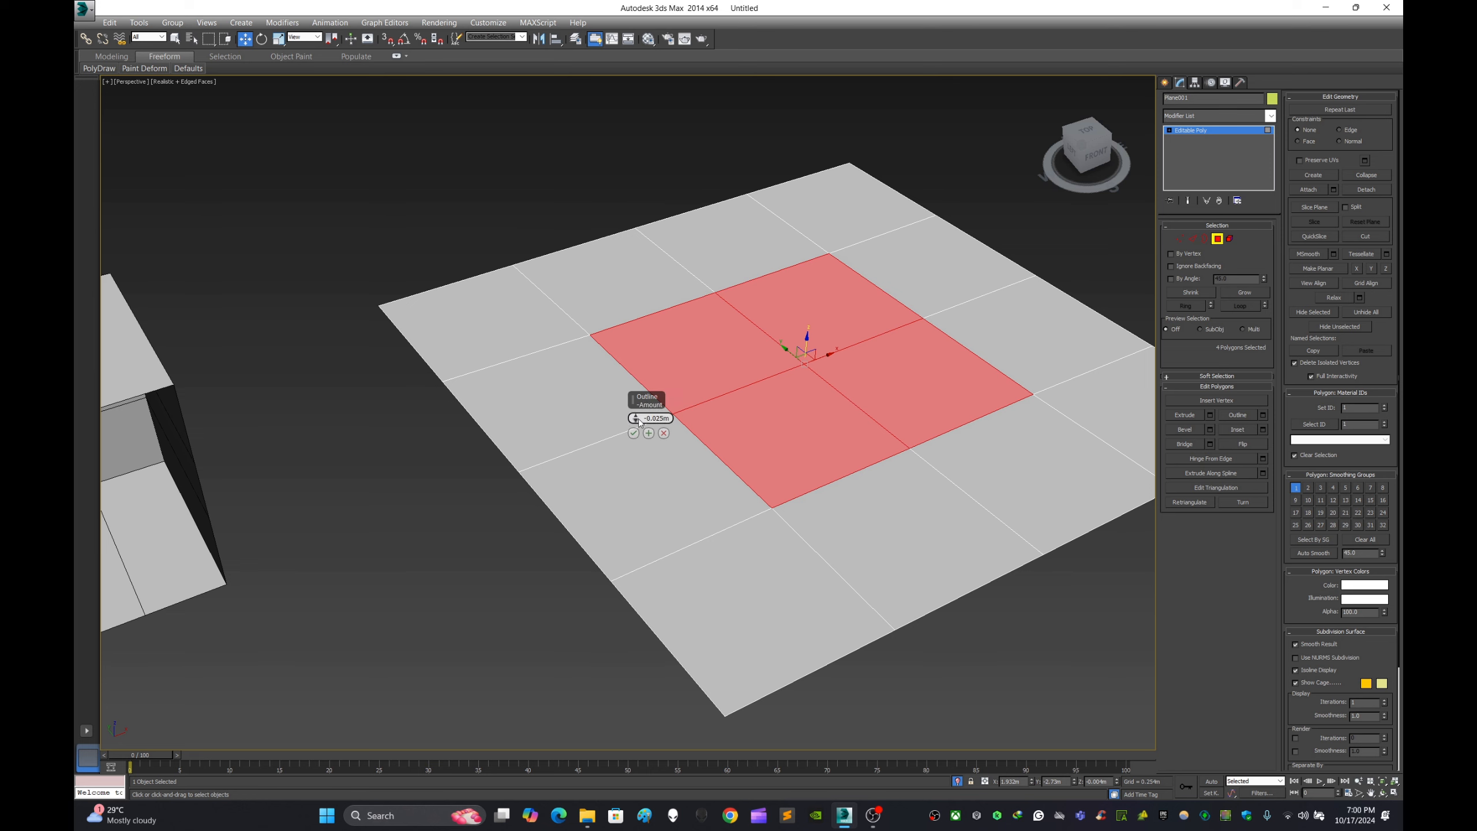
pyautogui.moveTo(638, 418)
pyautogui.mouseDown()
pyautogui.moveTo(679, 495)
pyautogui.moveTo(649, 410)
pyautogui.mouseUp()
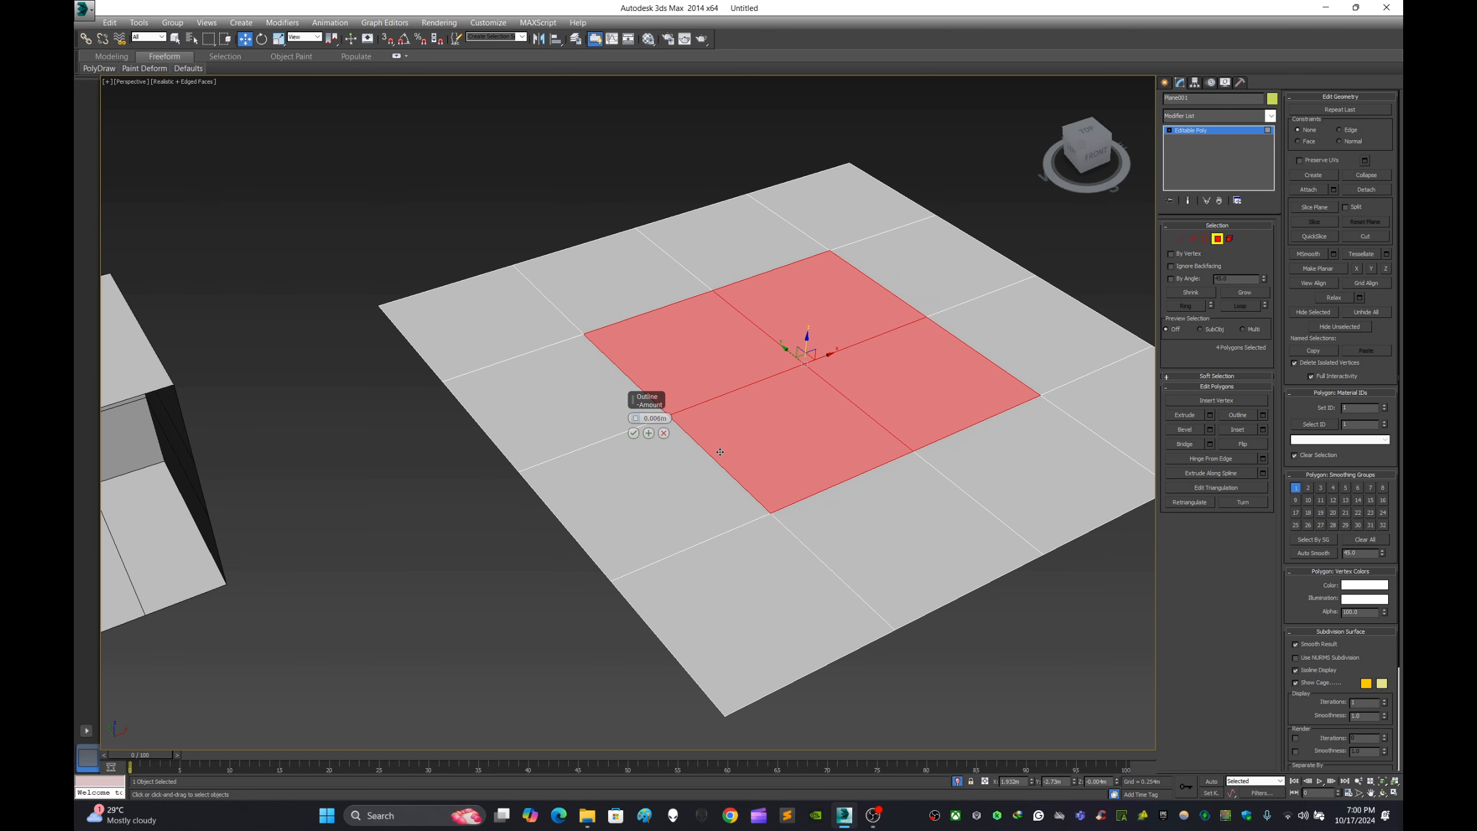
pyautogui.hotkey('ctrl', 'z')
pyautogui.click(649, 434)
pyautogui.click(649, 435)
pyautogui.click(649, 434)
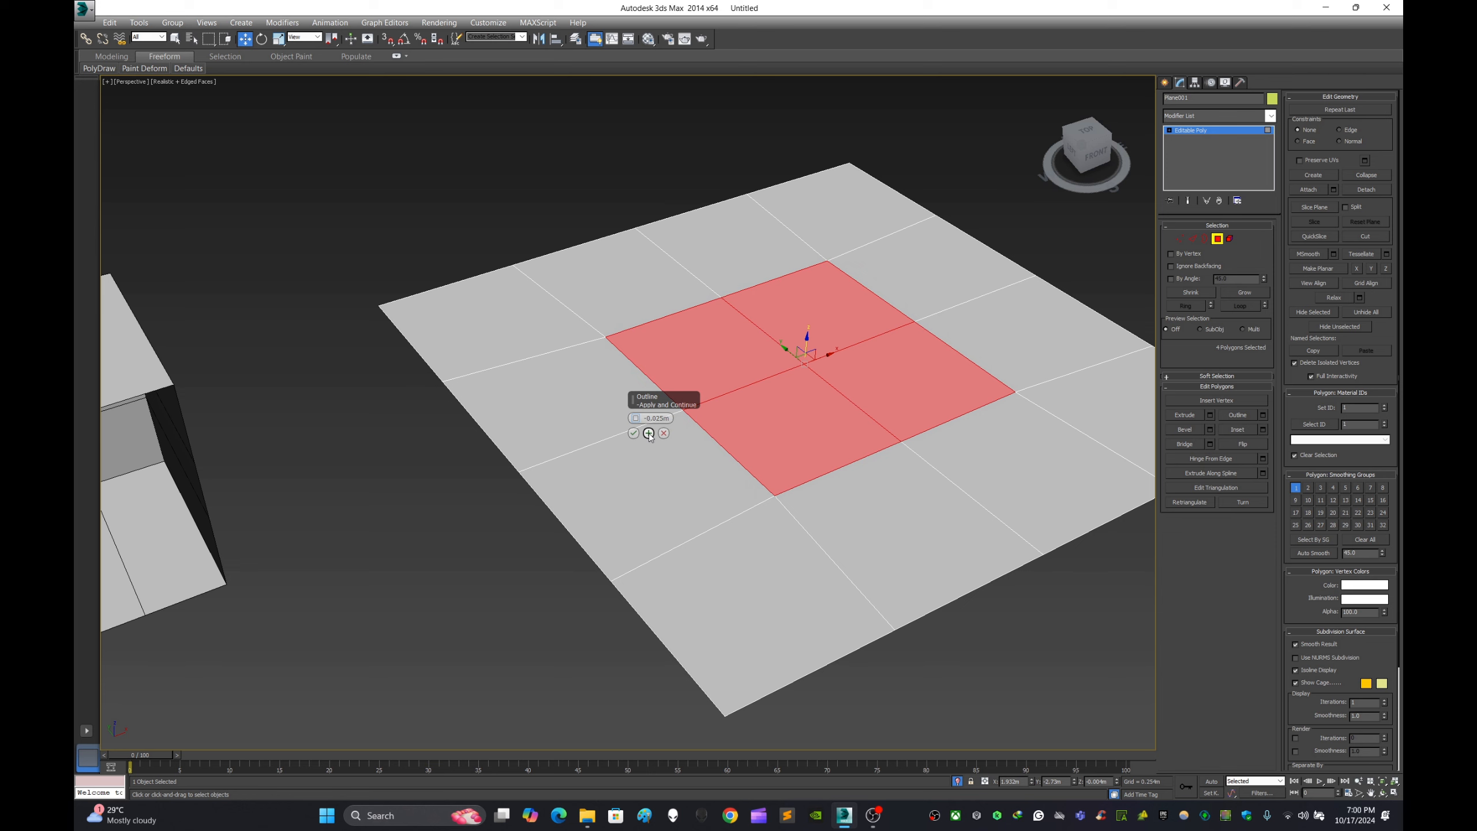
pyautogui.click(649, 434)
pyautogui.click(649, 434)
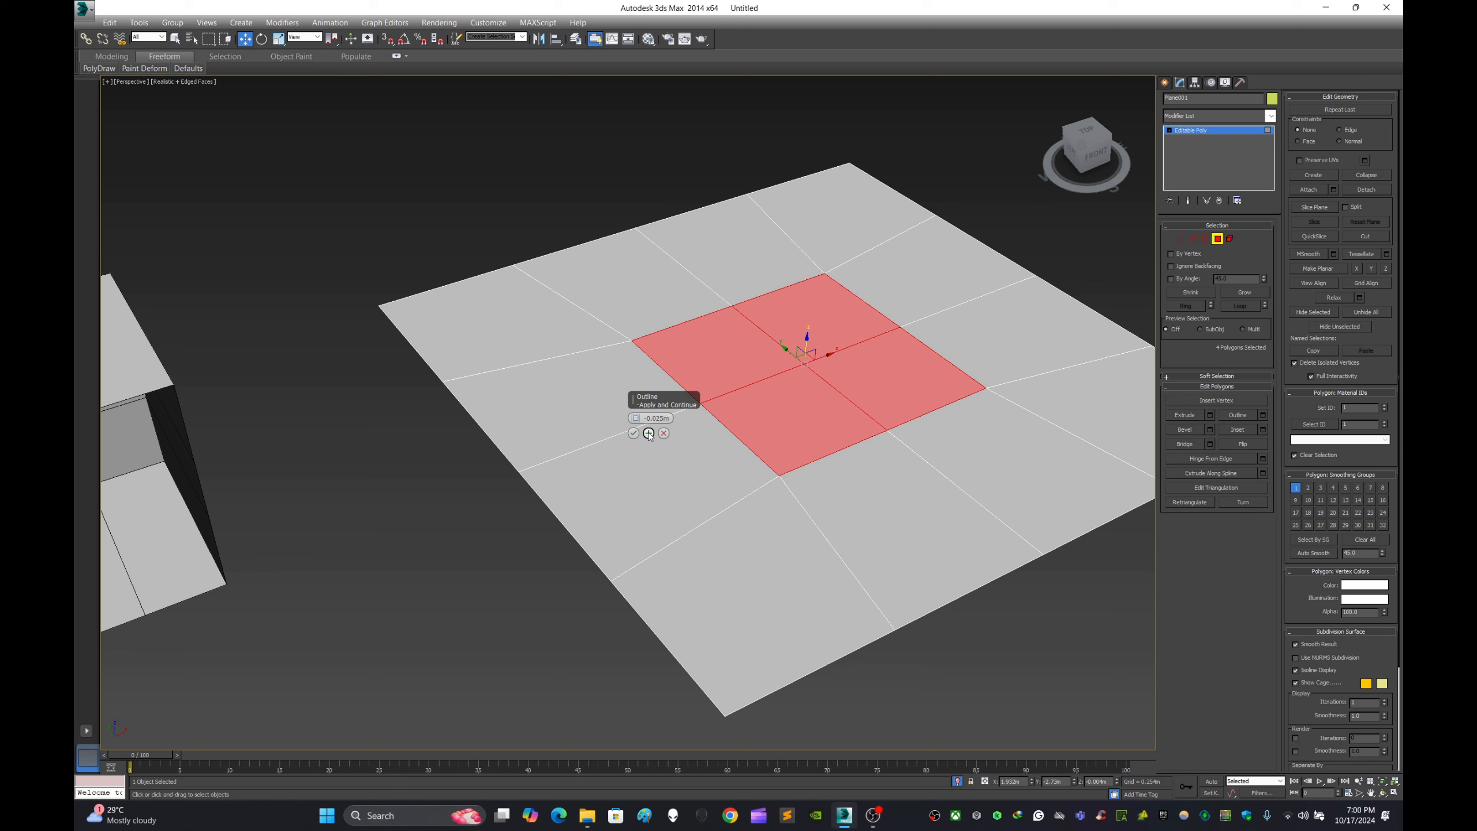
pyautogui.click(649, 433)
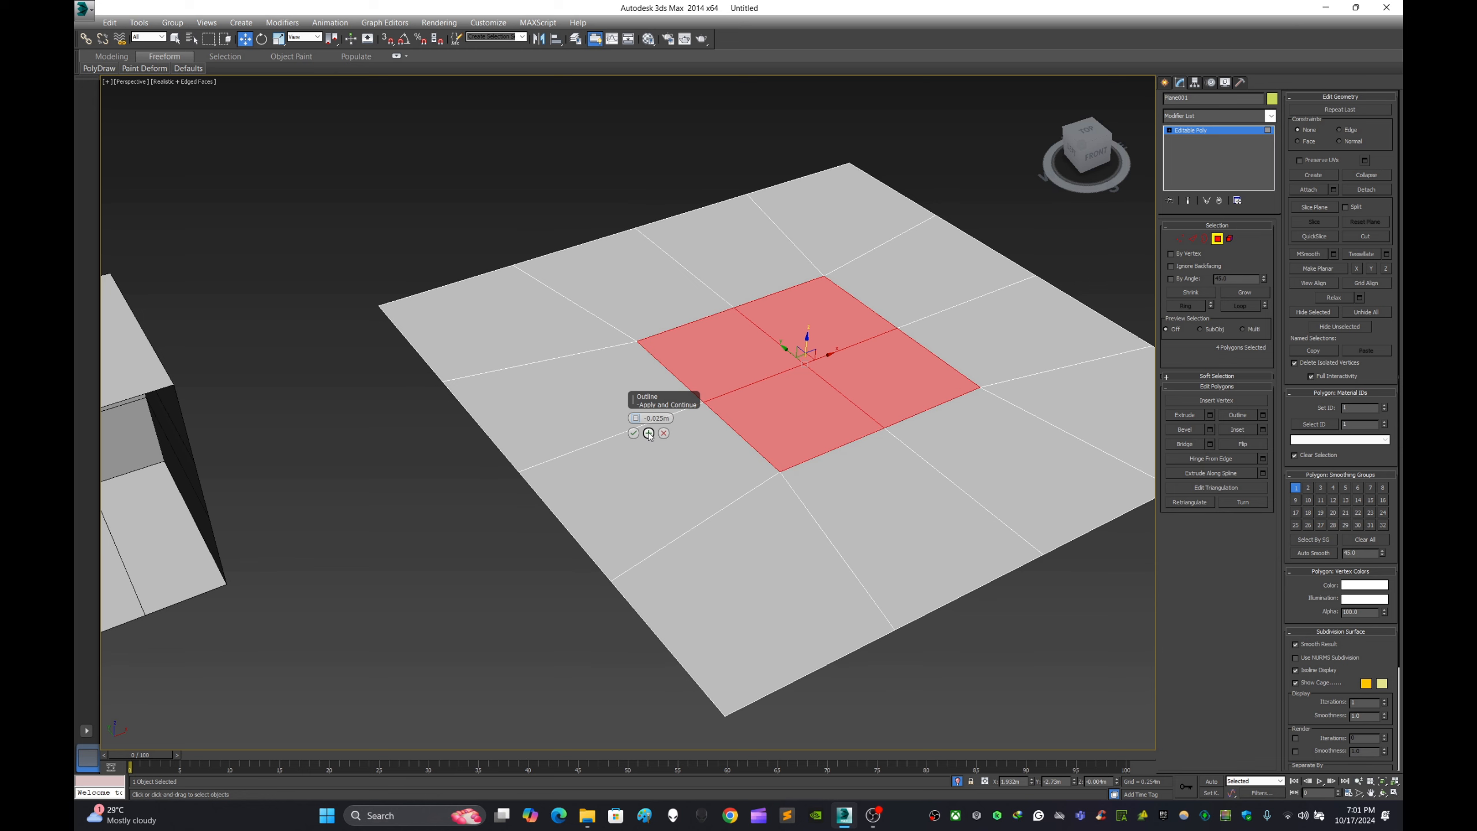
pyautogui.click(649, 433)
pyautogui.click(648, 433)
pyautogui.click(648, 434)
pyautogui.click(648, 433)
pyautogui.click(649, 433)
pyautogui.click(649, 434)
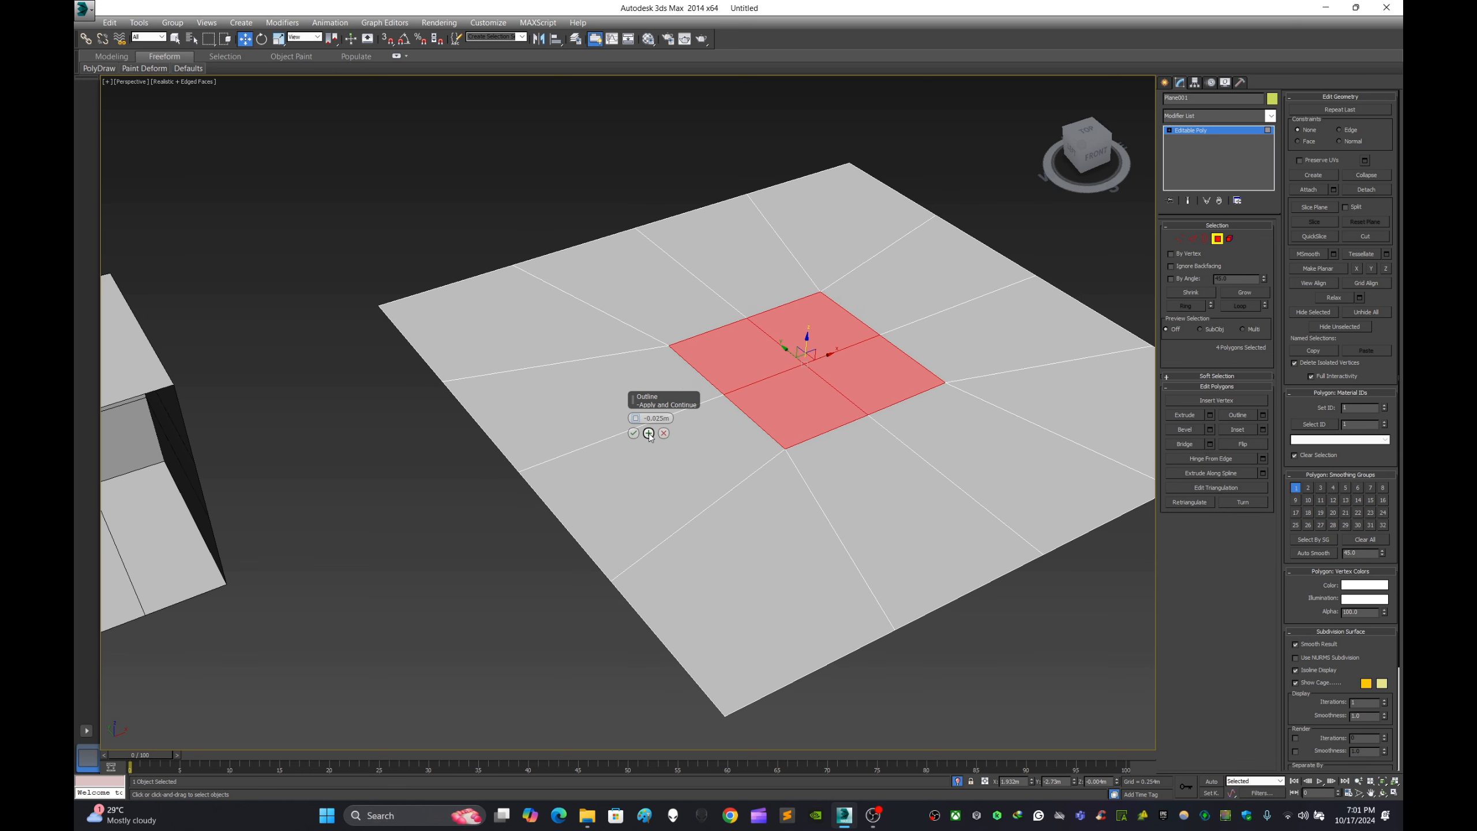
# - Increase the Outline amount for the central polygons, accept it and clear the polygon selection
pyautogui.moveTo(636, 418); pyautogui.dragTo(637, 332)
pyautogui.click(633, 433)
pyautogui.click(665, 436)
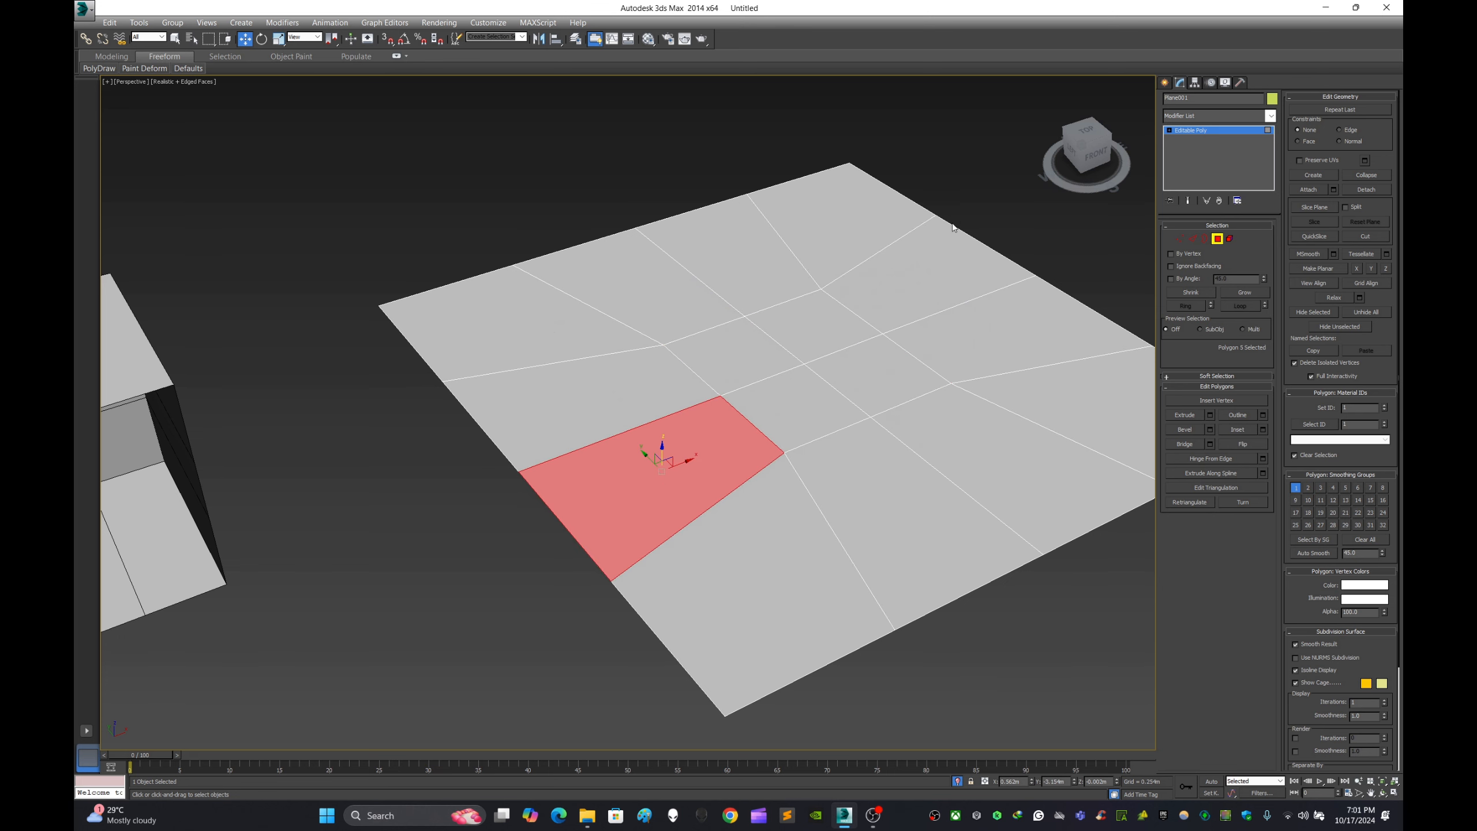
pyautogui.click(969, 207)
# - Look at the outlined plane beside the box from directly above
pyautogui.scroll(-4, 967, 212)
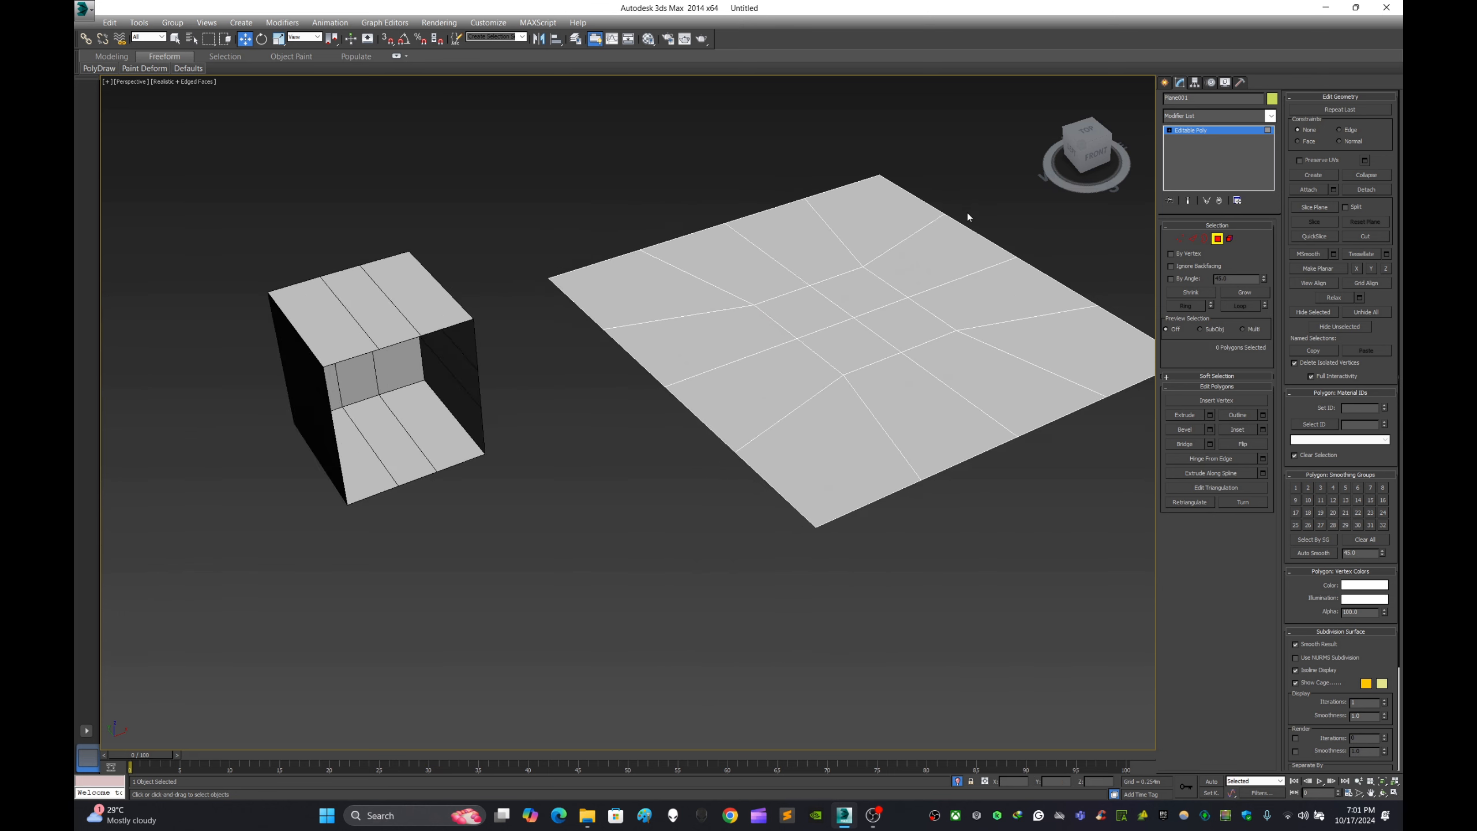
pyautogui.moveTo(967, 214); pyautogui.dragTo(802, 326, button='middle')
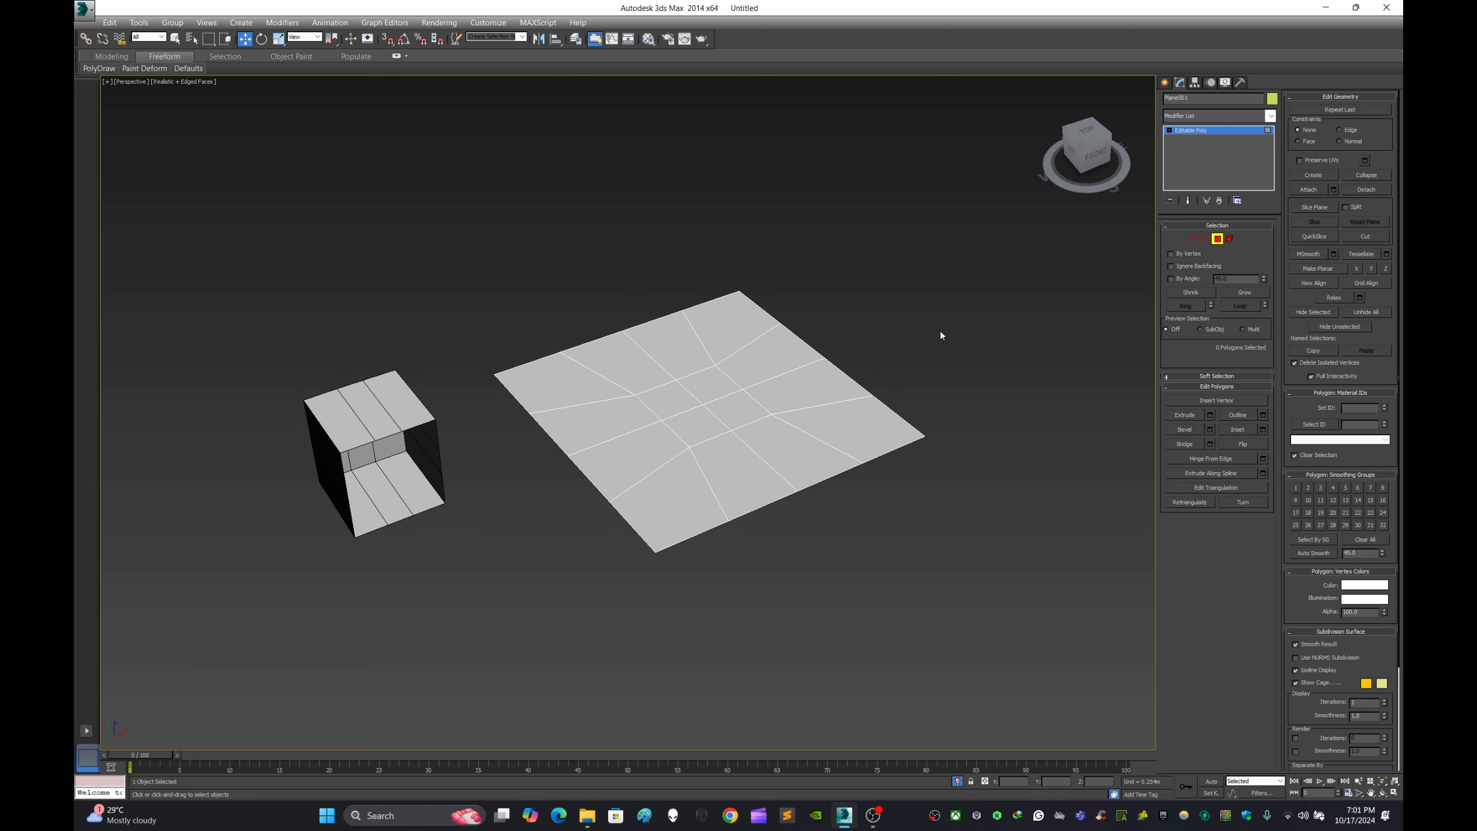
pyautogui.keyDown('alt'); pyautogui.moveTo(854, 310); pyautogui.dragTo(933, 339, button='middle'); pyautogui.keyUp('alt')
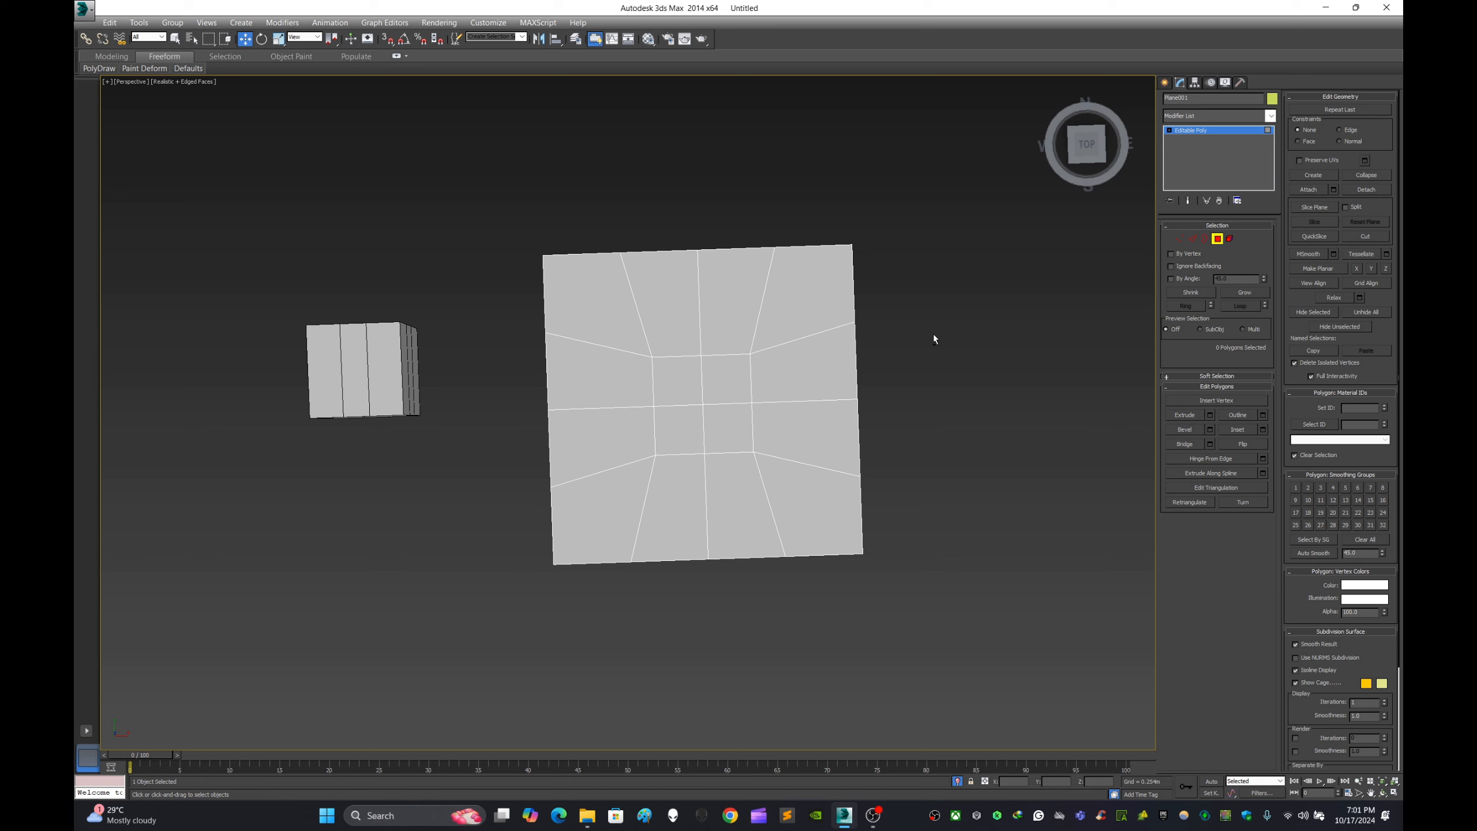
pyautogui.moveTo(1095, 152)
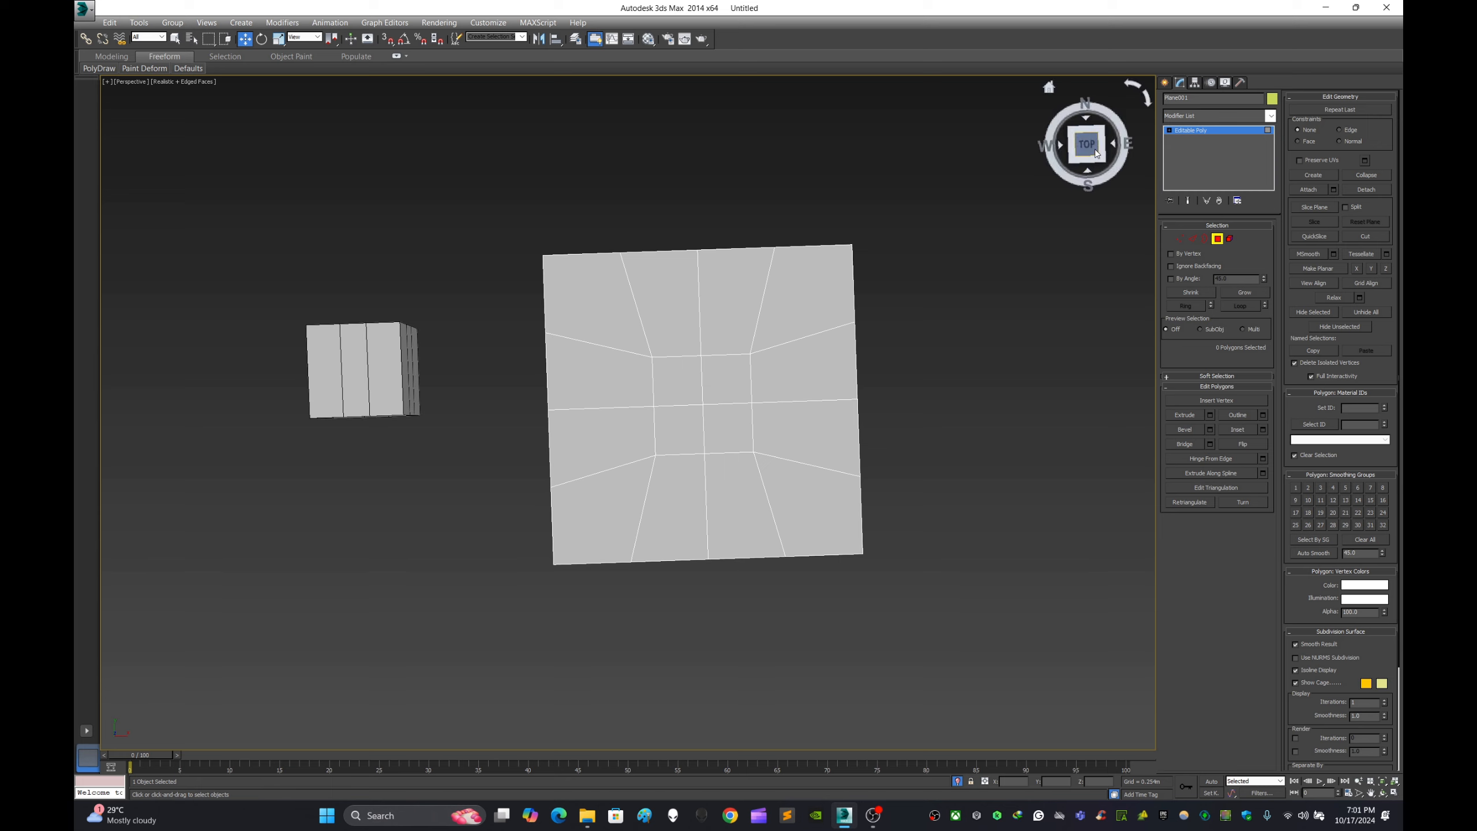
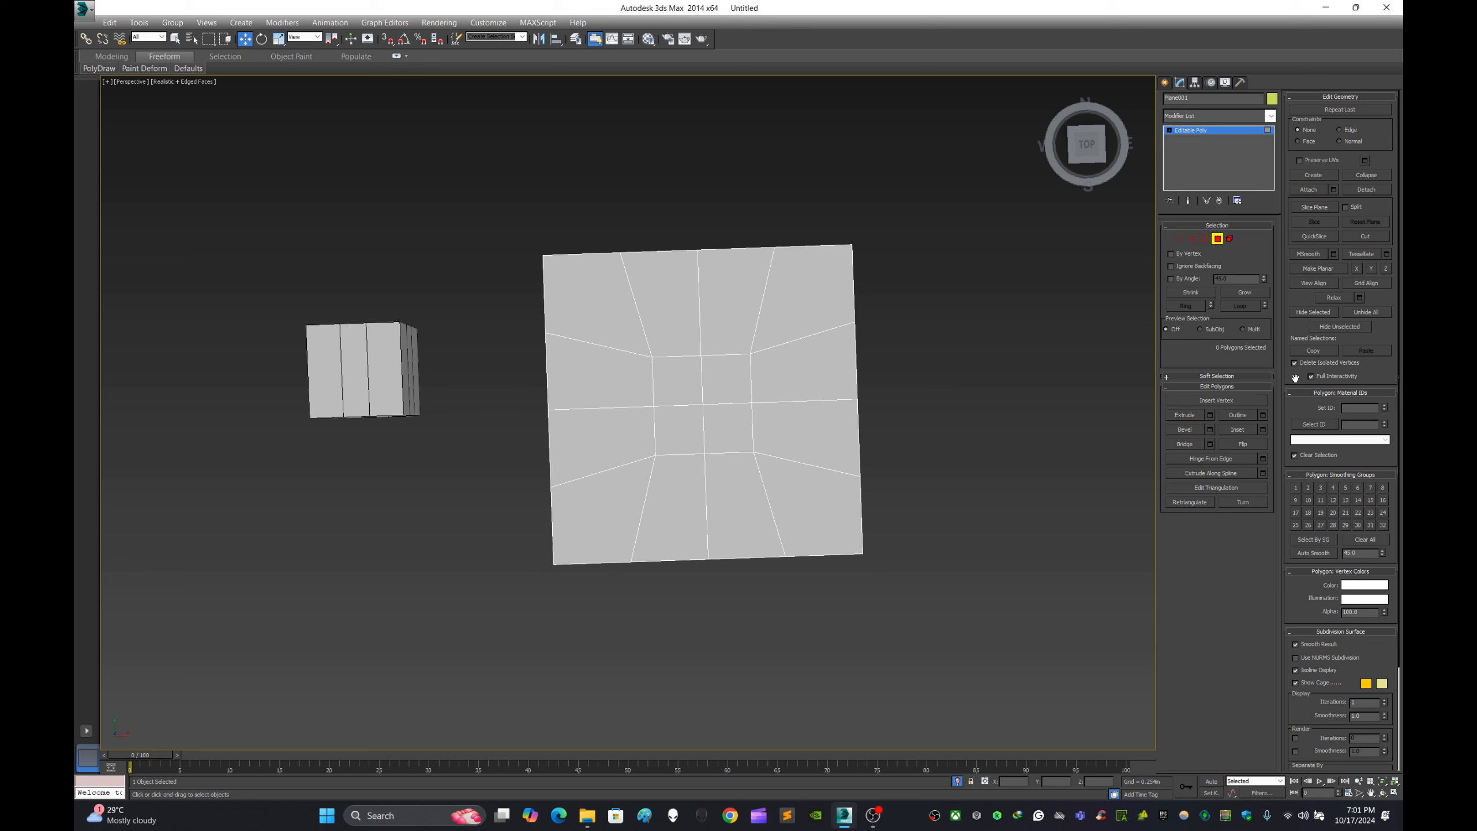
# - Select the plane's entire mesh at the Element level and clear the element selection
pyautogui.click(1230, 239)
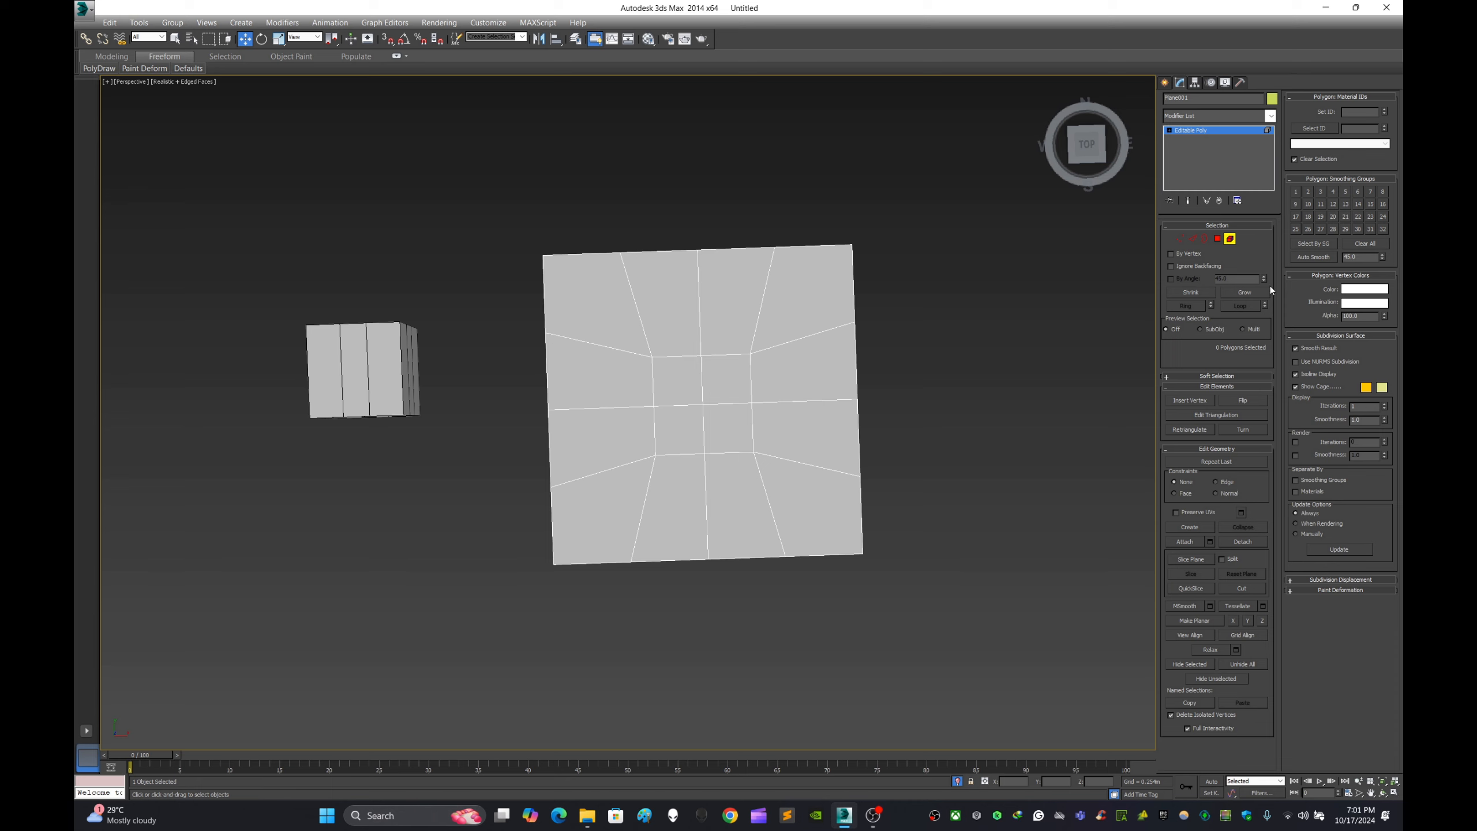
pyautogui.click(1165, 82)
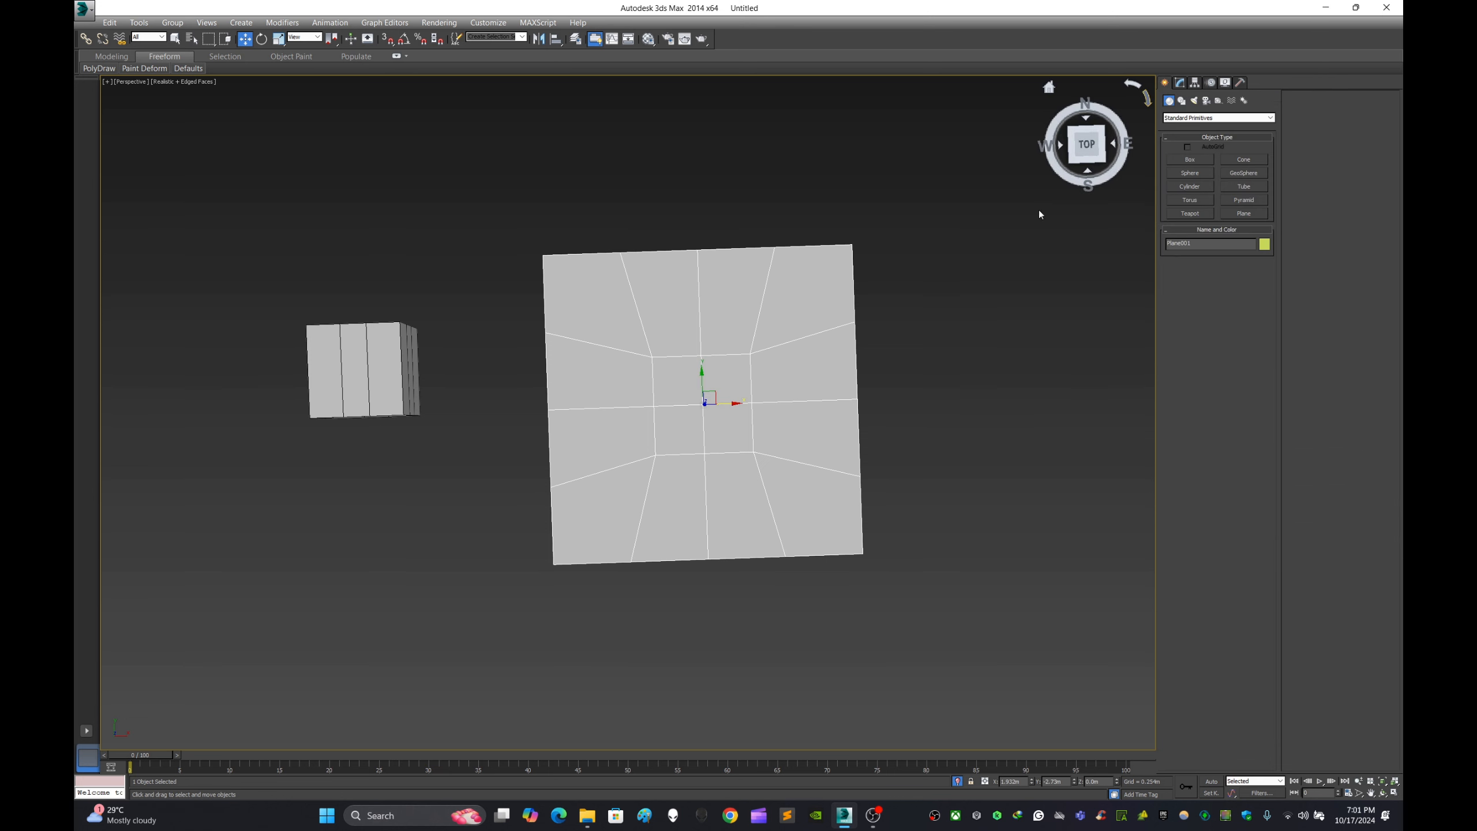
pyautogui.click(1181, 82)
pyautogui.click(1230, 238)
pyautogui.hotkey('ctrl', 'a')
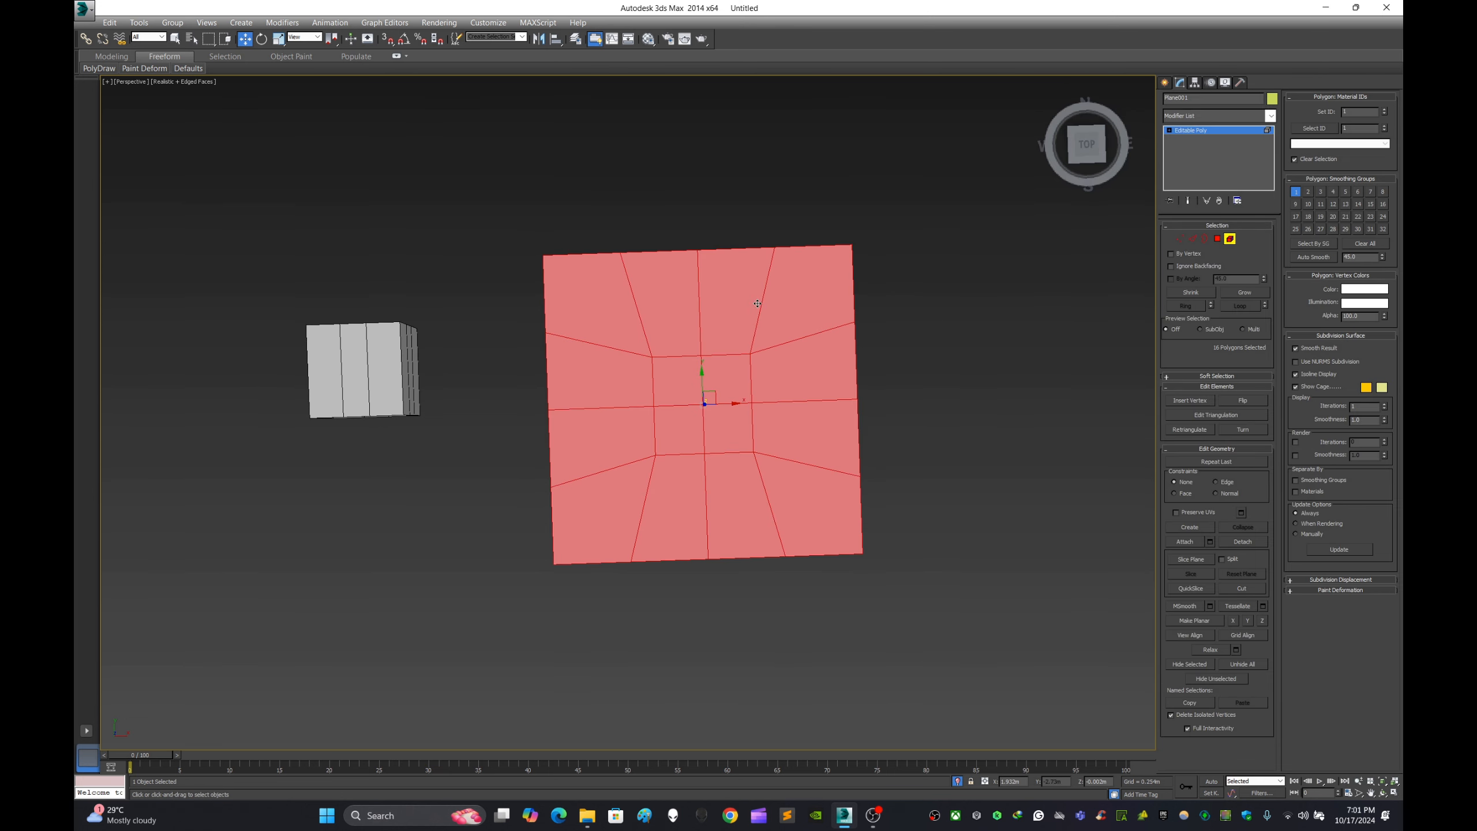
pyautogui.click(419, 394)
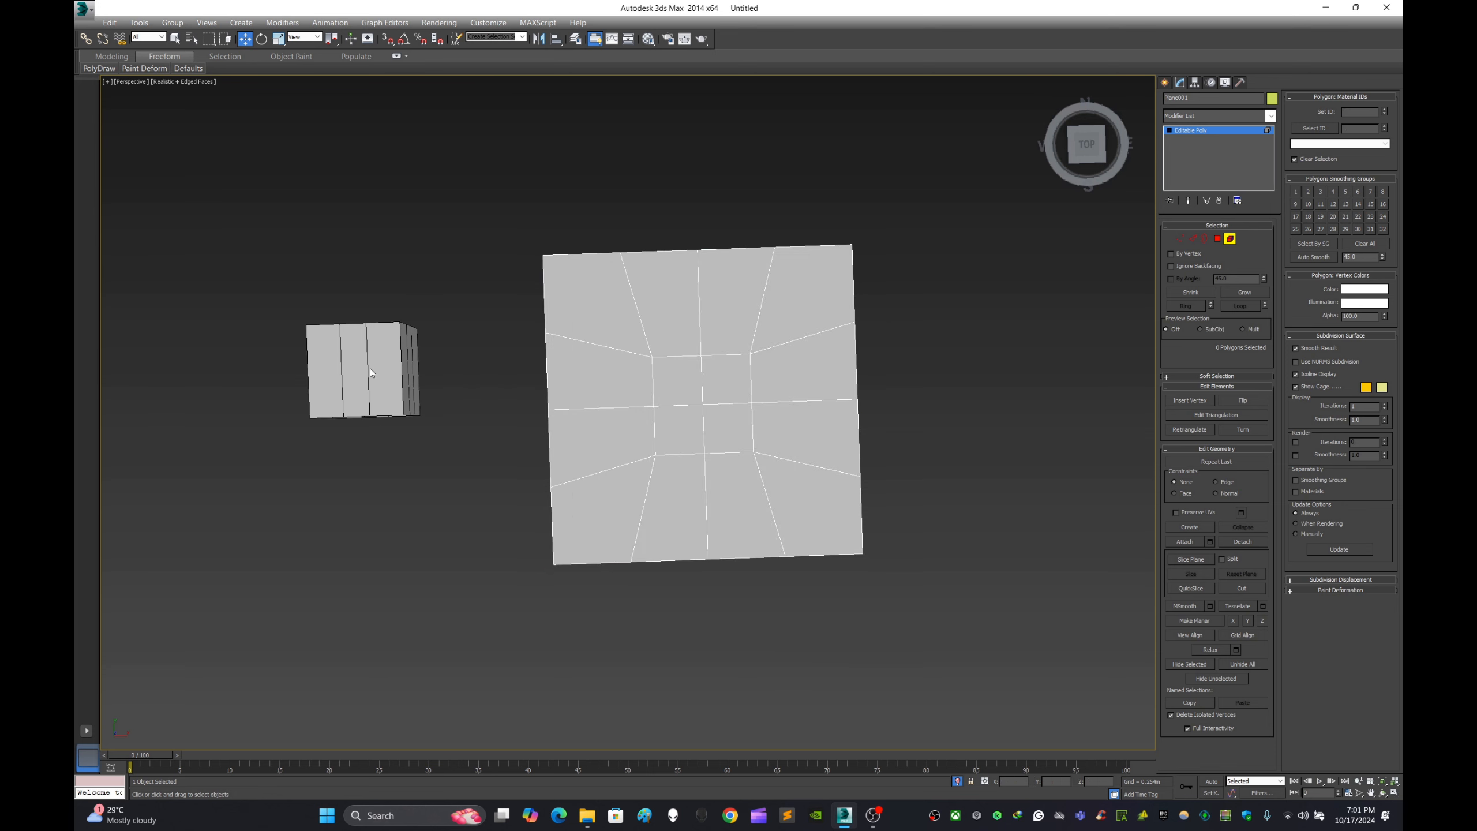
# - Inspect the small box's Editable Poly settings at object level and deselect it
pyautogui.click(1165, 84)
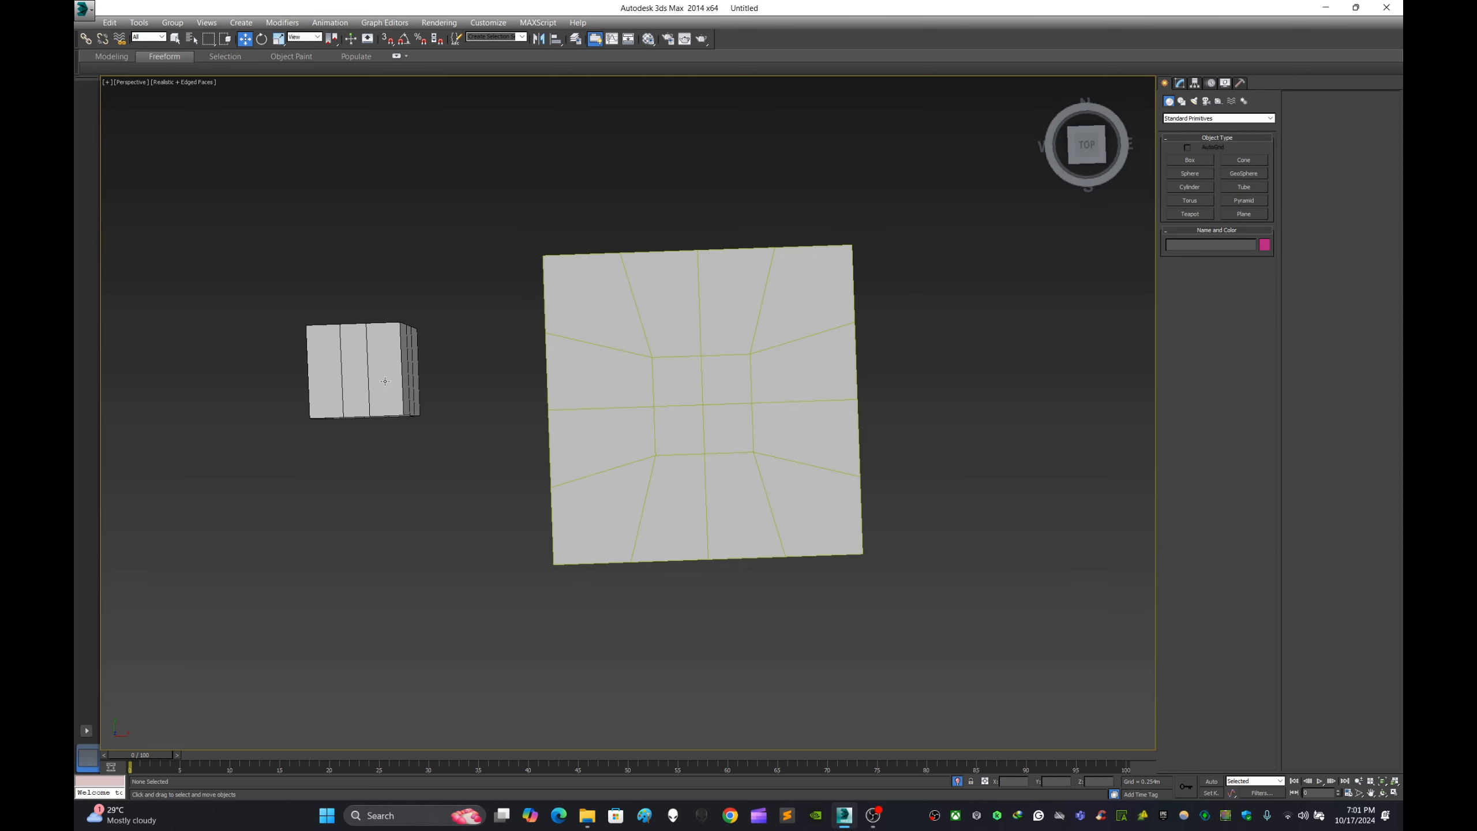
pyautogui.click(1180, 82)
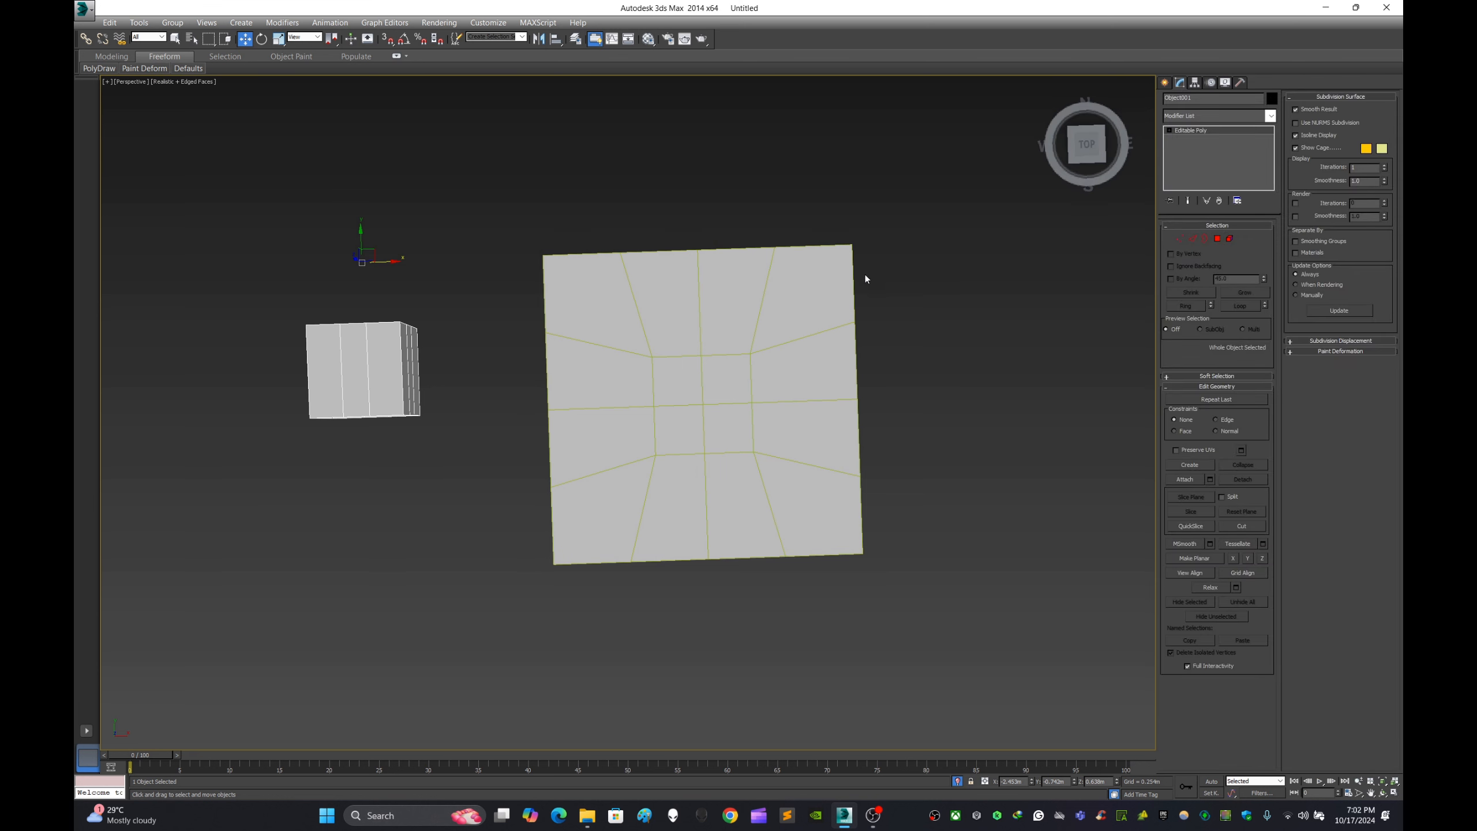
pyautogui.click(981, 261)
pyautogui.moveTo(980, 261); pyautogui.dragTo(868, 68, button='middle')
pyautogui.click(1167, 83)
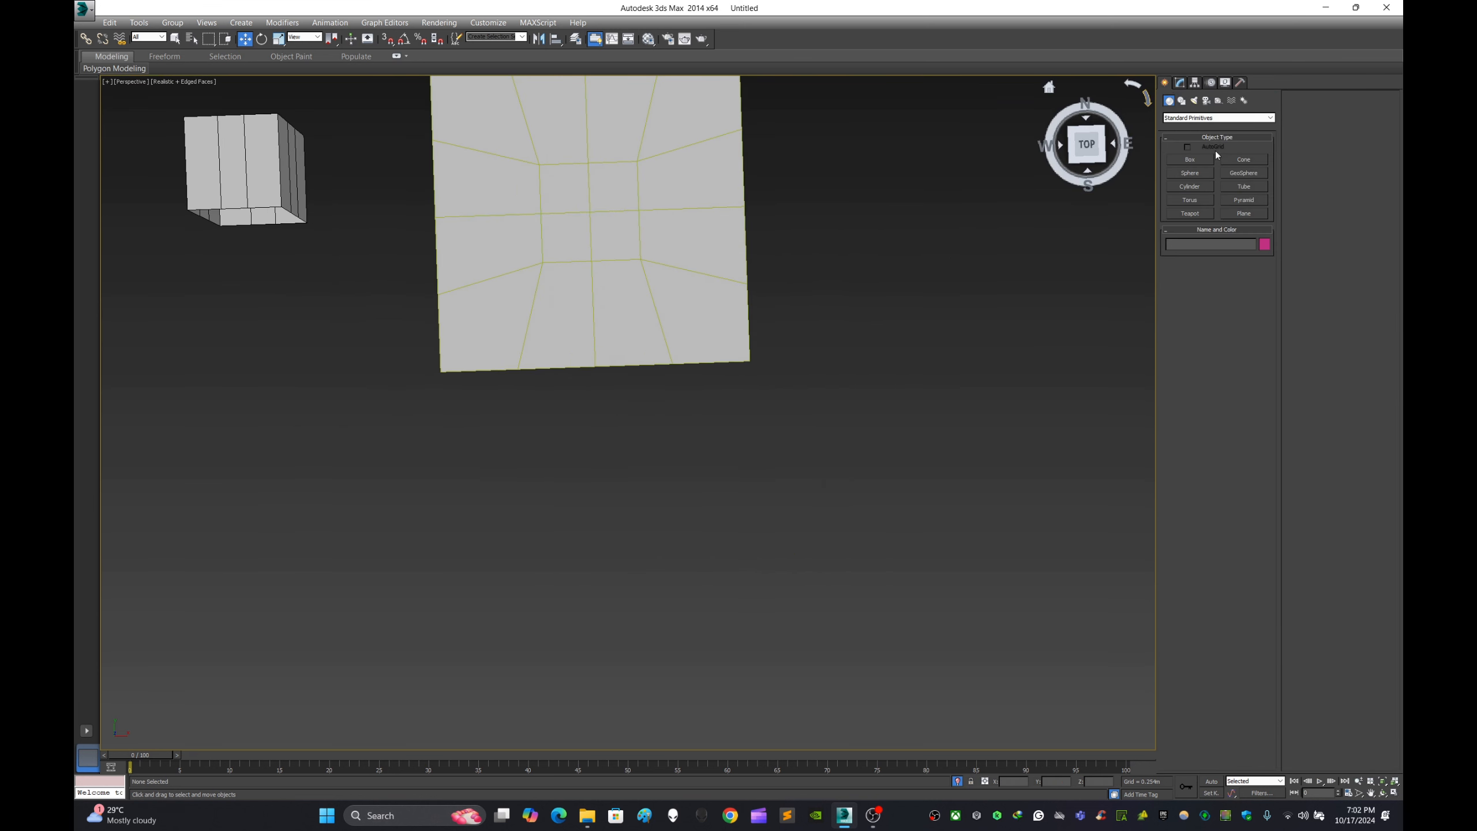
# - Create a new Box primitive, larger than the small box, in the empty area in front of the existing objects
pyautogui.scroll(-4, 415, 170)
pyautogui.moveTo(415, 171); pyautogui.dragTo(740, 239, button='middle')
pyautogui.scroll(2, 700, 256)
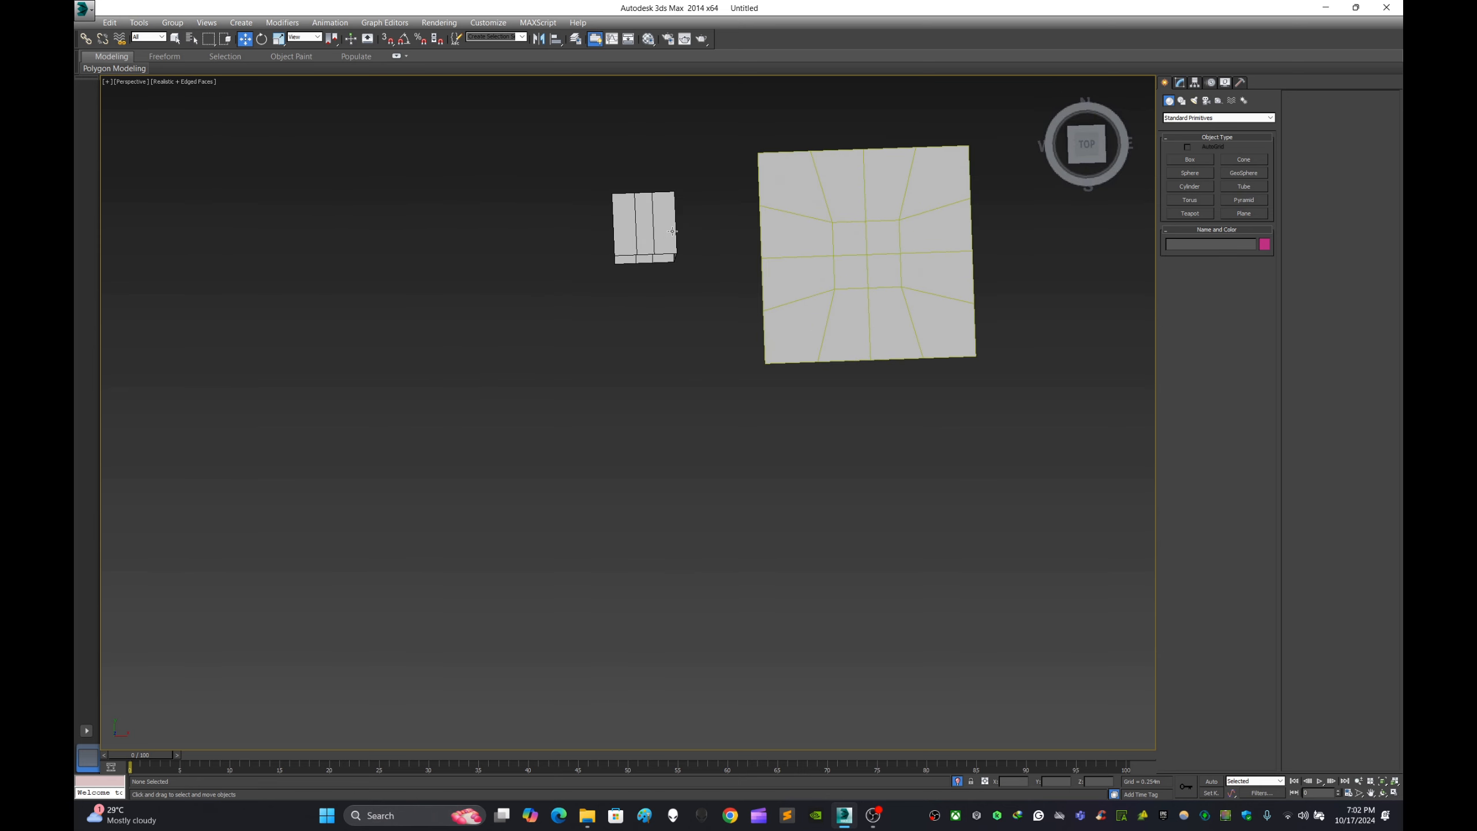
pyautogui.click(670, 231)
pyautogui.scroll(2, 690, 189)
pyautogui.scroll(-5, 690, 190)
pyautogui.click(1190, 160)
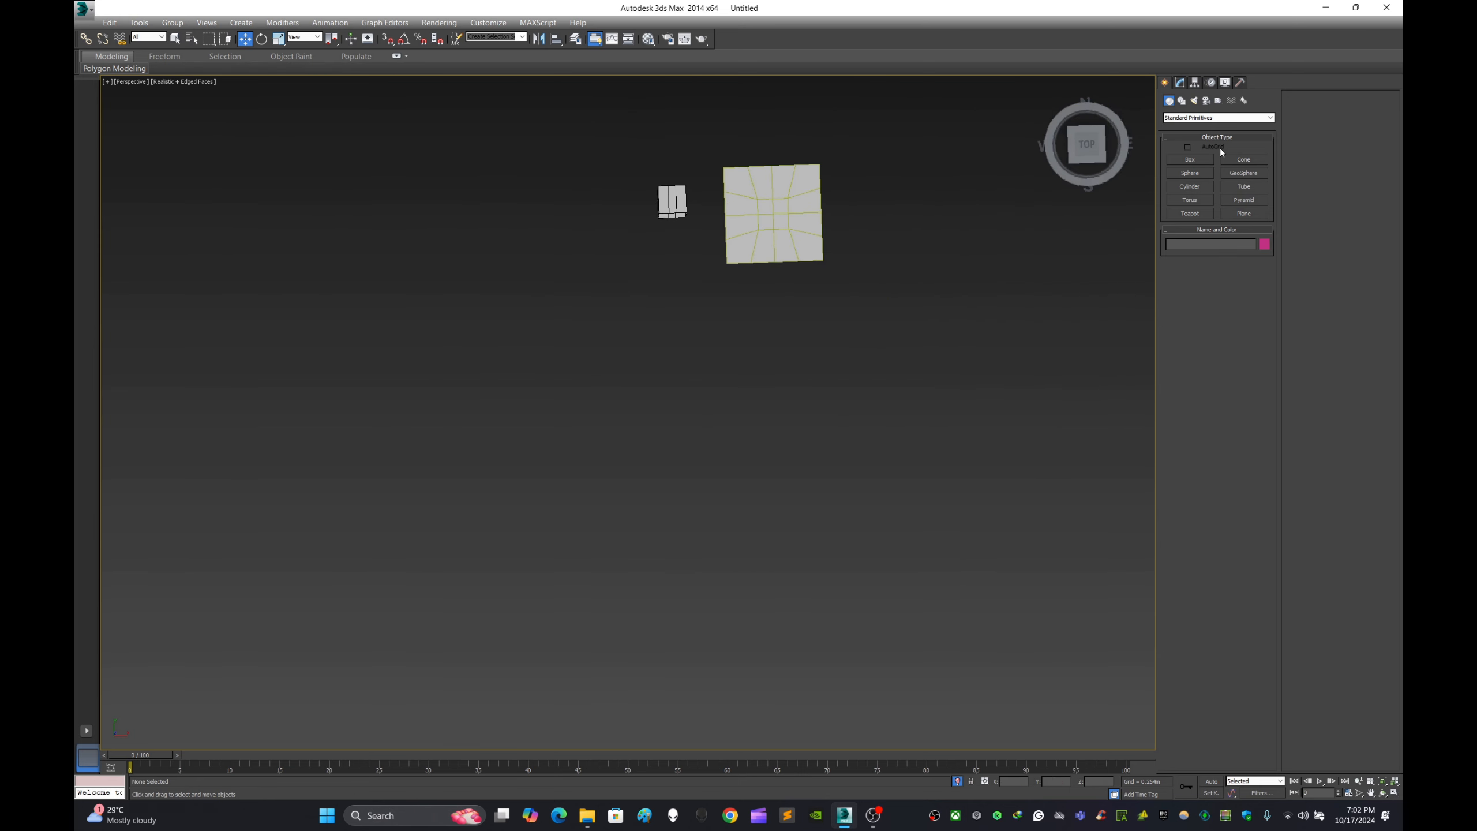
pyautogui.moveTo(563, 380); pyautogui.dragTo(639, 450)
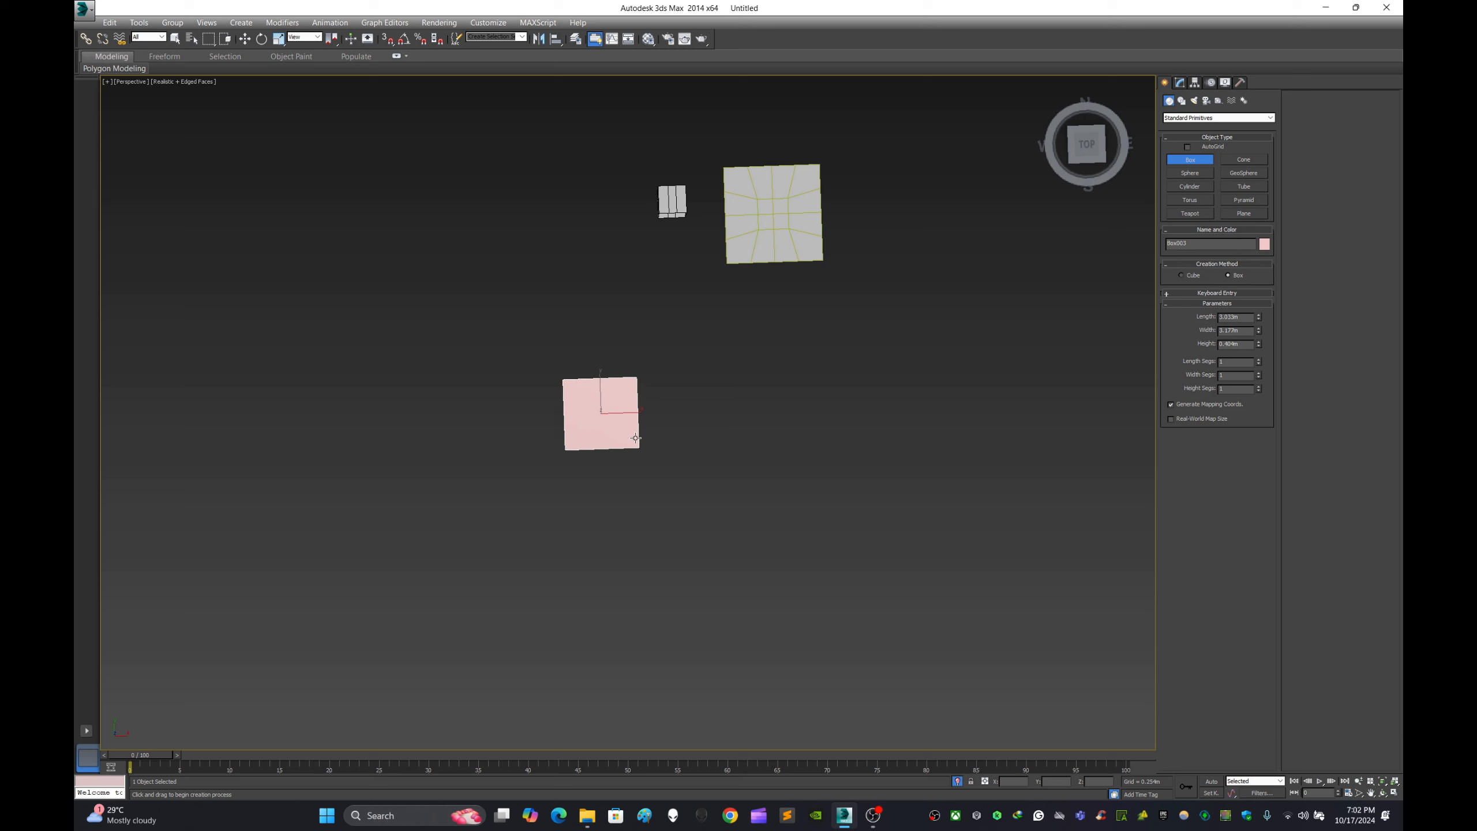
pyautogui.click(669, 372)
pyautogui.keyDown('alt'); pyautogui.moveTo(669, 373); pyautogui.dragTo(679, 322, button='middle'); pyautogui.keyUp('alt')
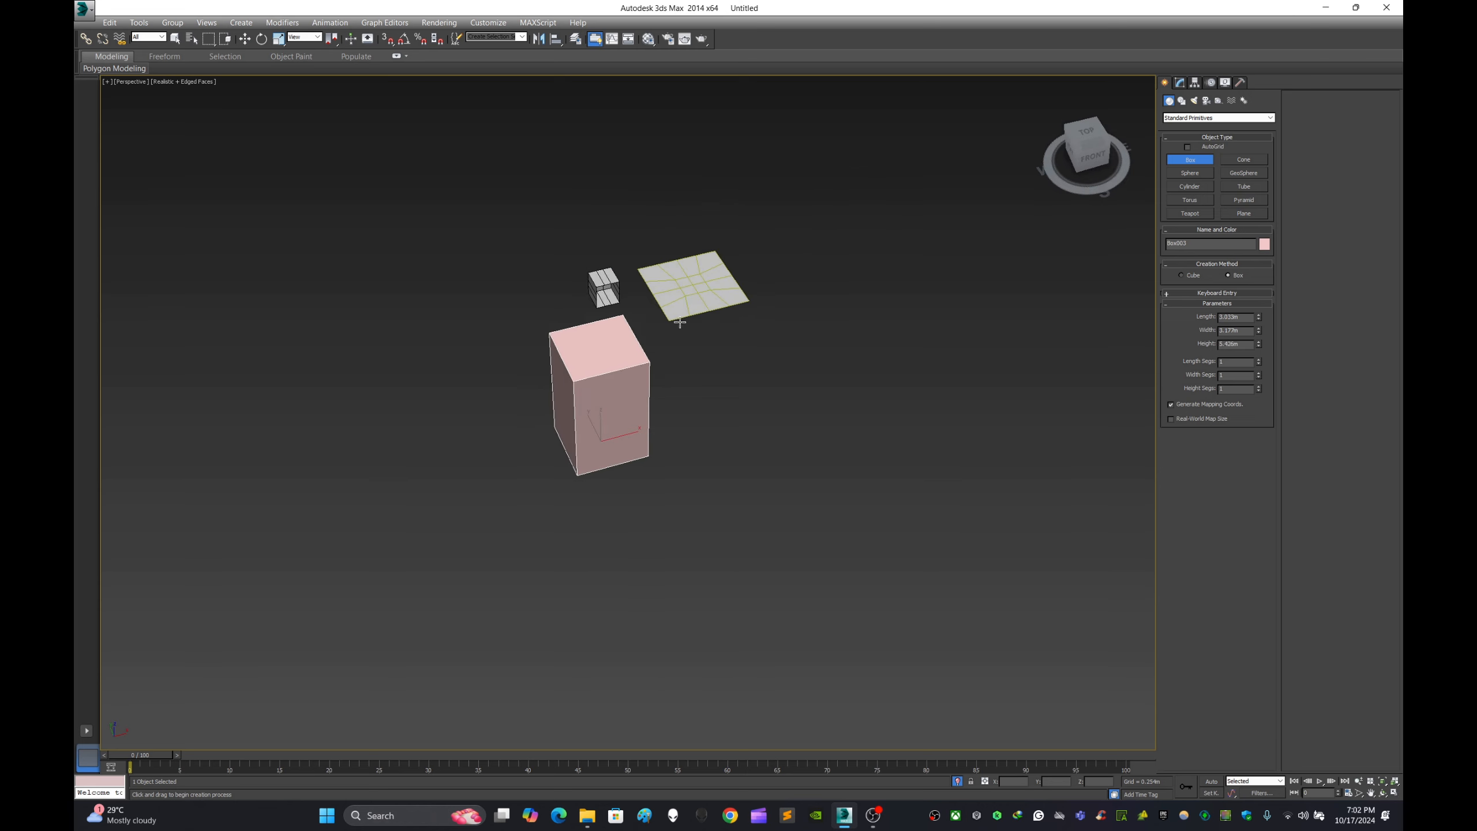
pyautogui.click(565, 352)
pyautogui.click(245, 39)
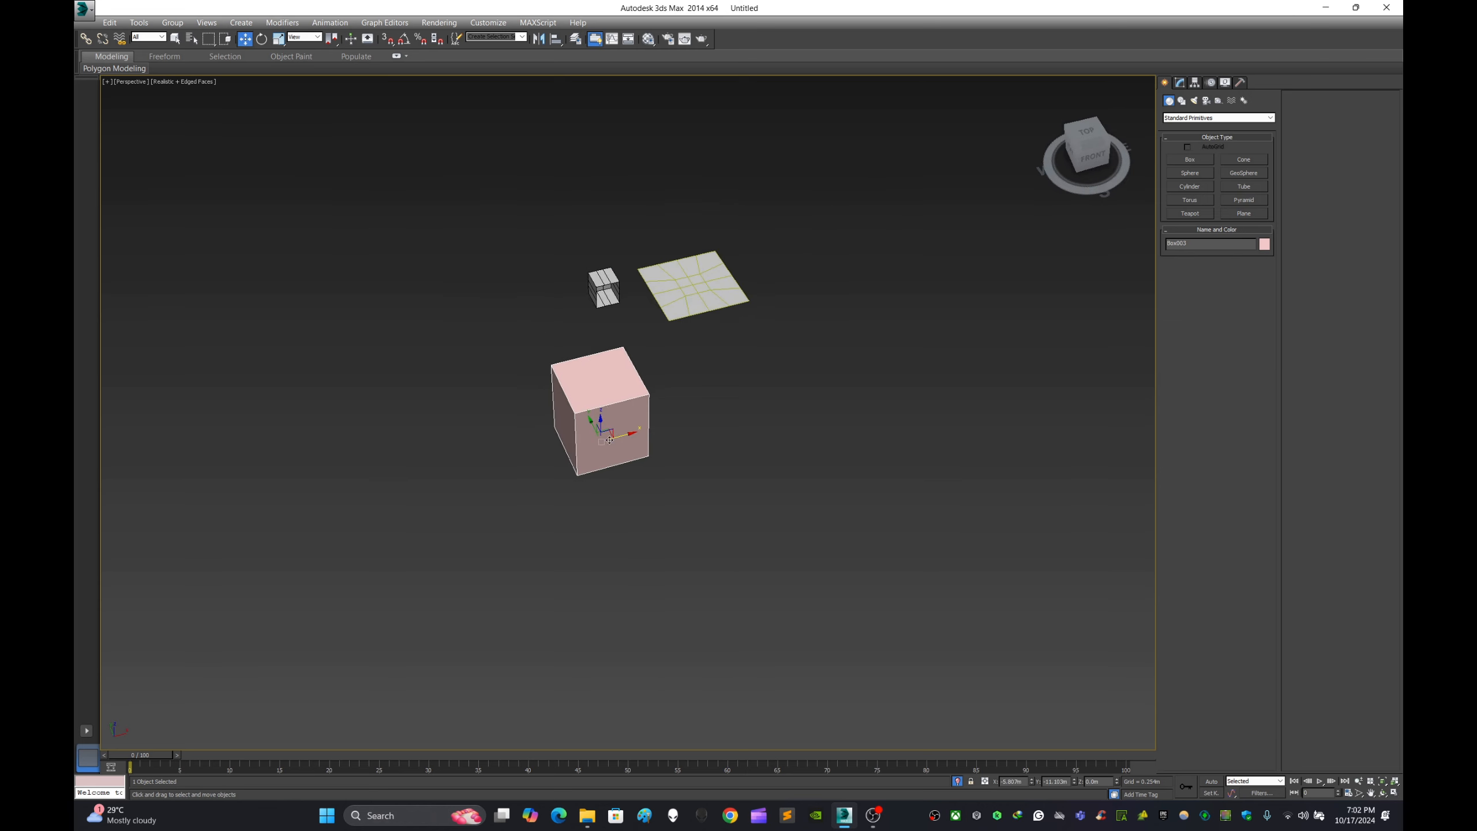
# - Clone the new box as a single copy placed beside the original
pyautogui.keyDown('shift'); pyautogui.moveTo(609, 439); pyautogui.dragTo(693, 502); pyautogui.keyUp('shift')
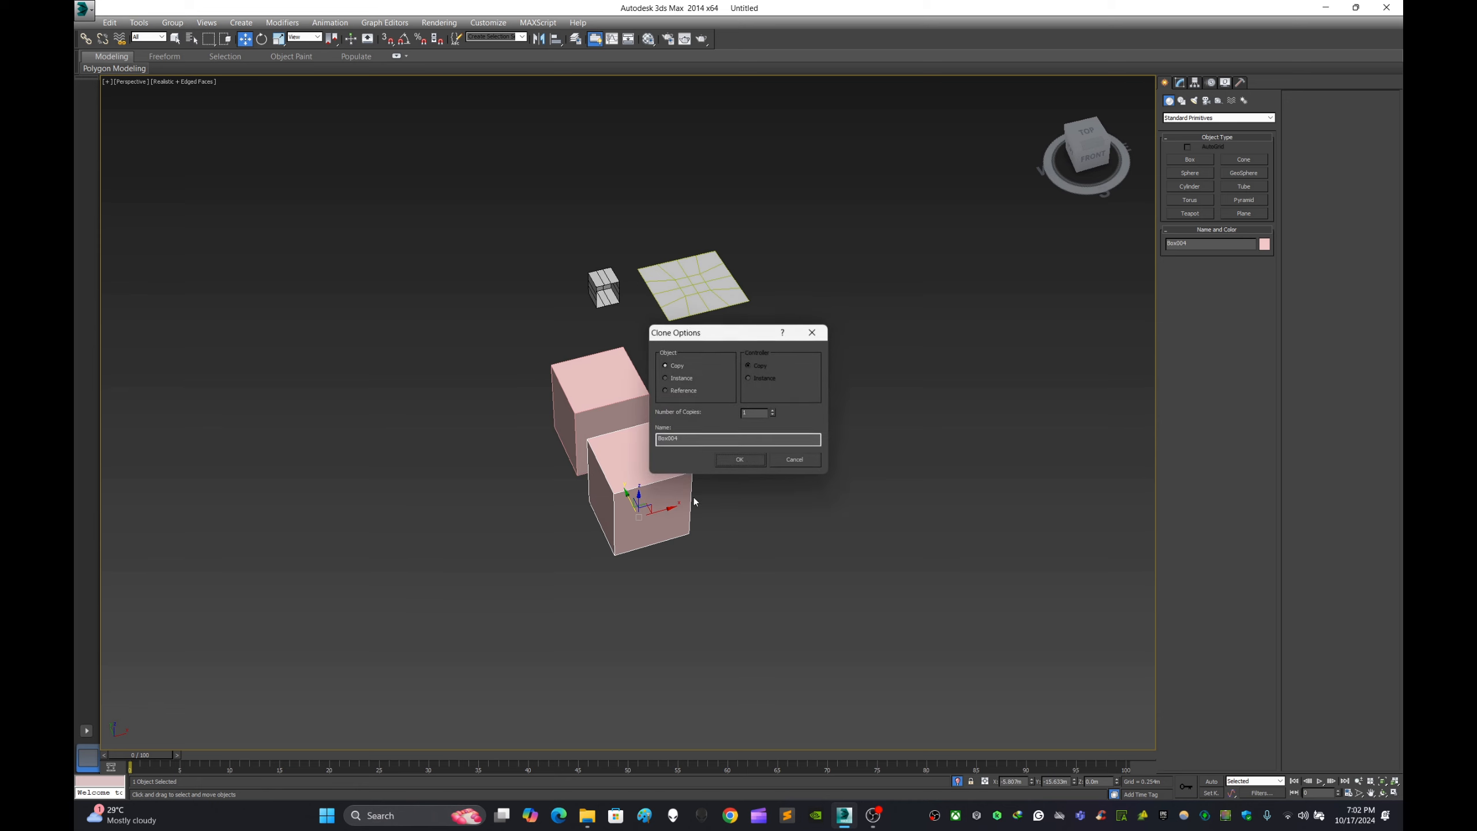
pyautogui.click(740, 459)
pyautogui.keyDown('alt'); pyautogui.moveTo(840, 467); pyautogui.dragTo(806, 447, button='middle'); pyautogui.keyUp('alt')
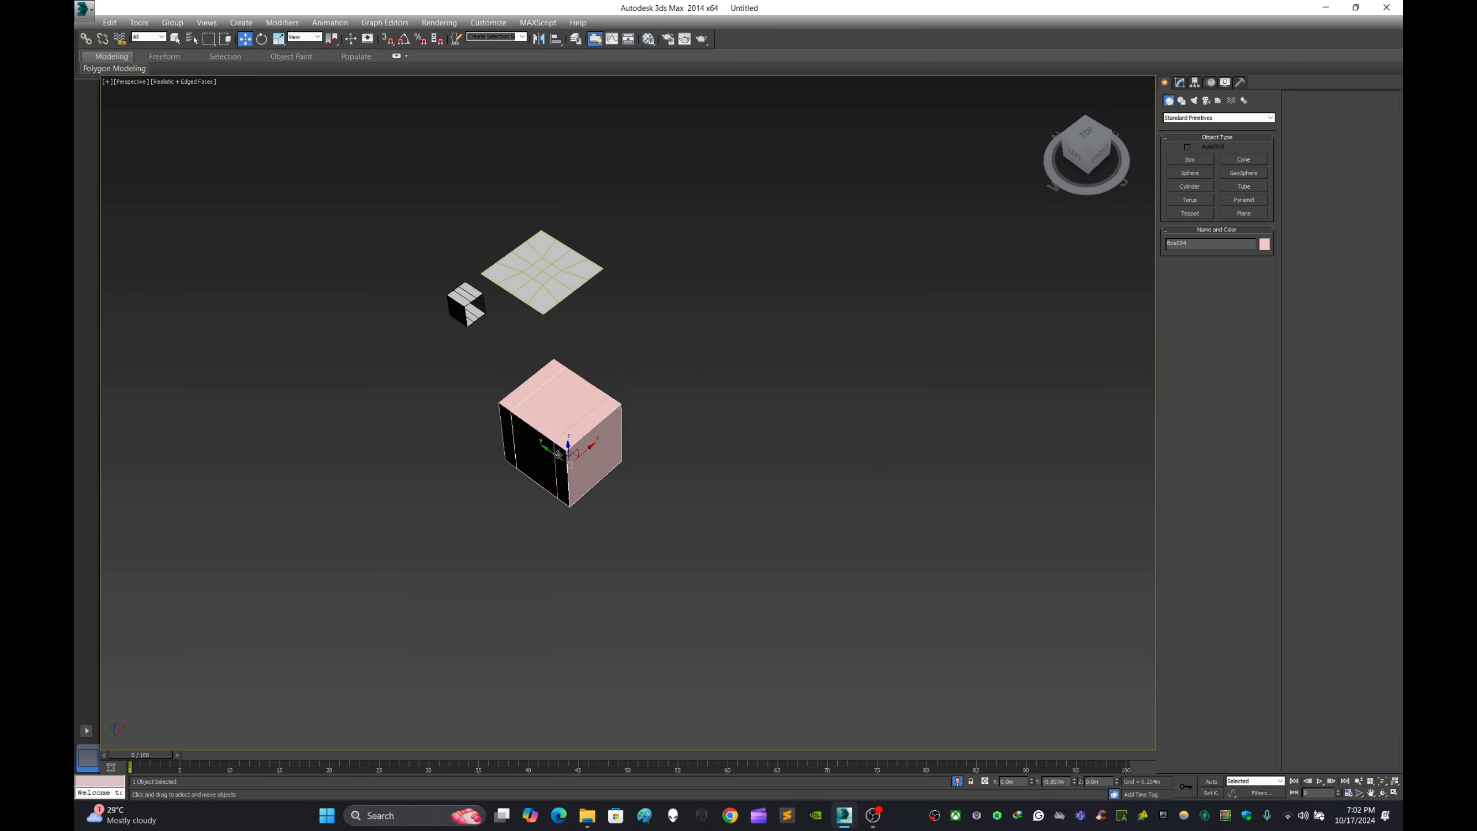
# - Clone the new box as six evenly spaced copies in a row along the Y axis
pyautogui.keyDown('shift'); pyautogui.moveTo(558, 454); pyautogui.dragTo(644, 515); pyautogui.keyUp('shift')
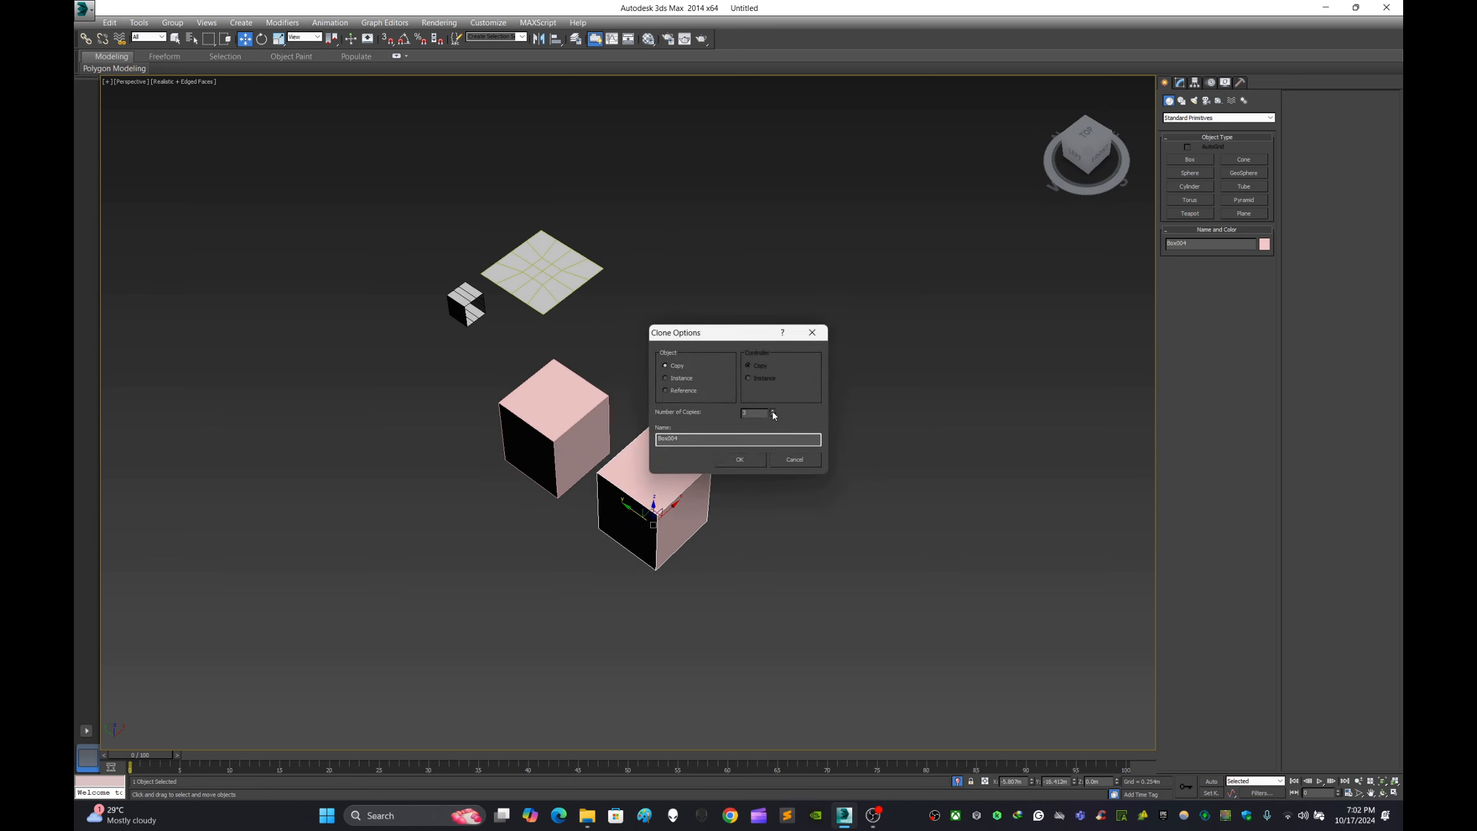
pyautogui.click(772, 410)
pyautogui.click(772, 411)
pyautogui.click(772, 411)
pyautogui.click(743, 460)
pyautogui.scroll(-4, 746, 454)
pyautogui.moveTo(745, 410); pyautogui.dragTo(789, 368, button='middle')
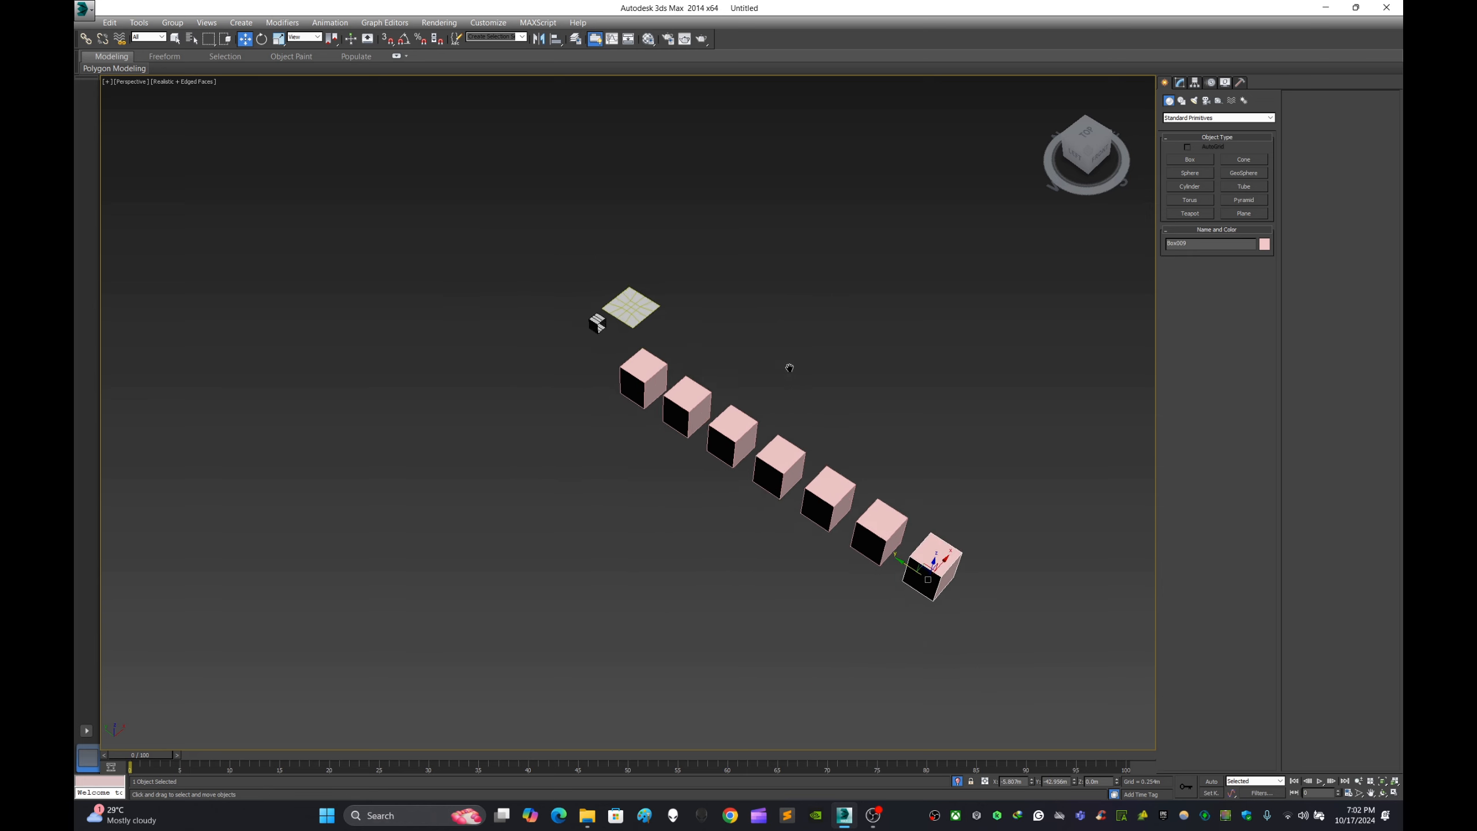
pyautogui.keyDown('alt'); pyautogui.moveTo(779, 432); pyautogui.dragTo(907, 343, button='middle'); pyautogui.keyUp('alt')
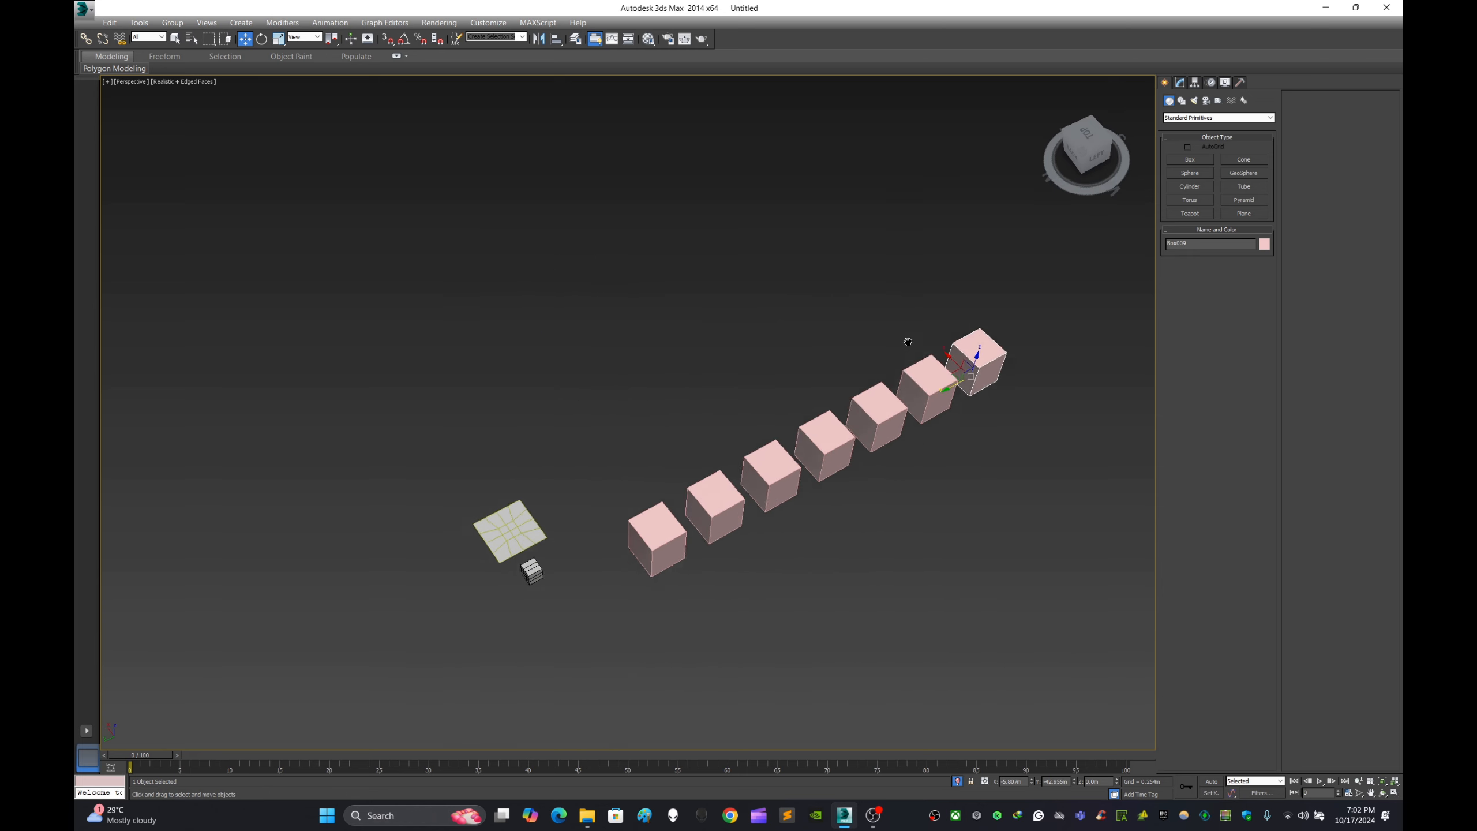
# - Convert the first box of the row, nearest the plane, to an Editable Poly
pyautogui.scroll(3, 797, 420)
pyautogui.click(567, 430)
pyautogui.rightClick(569, 430)
pyautogui.moveTo(668, 550)
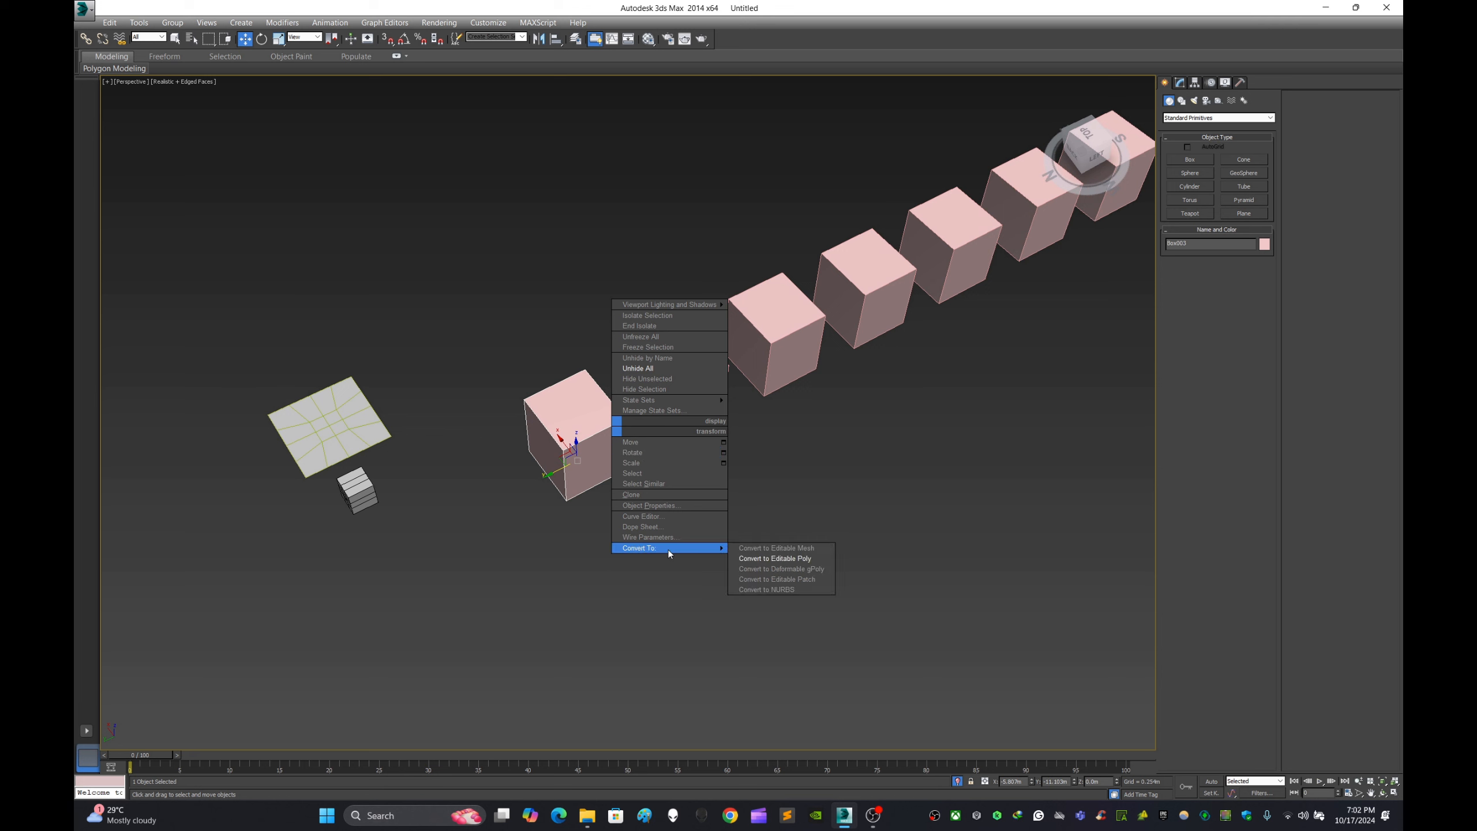
pyautogui.click(780, 558)
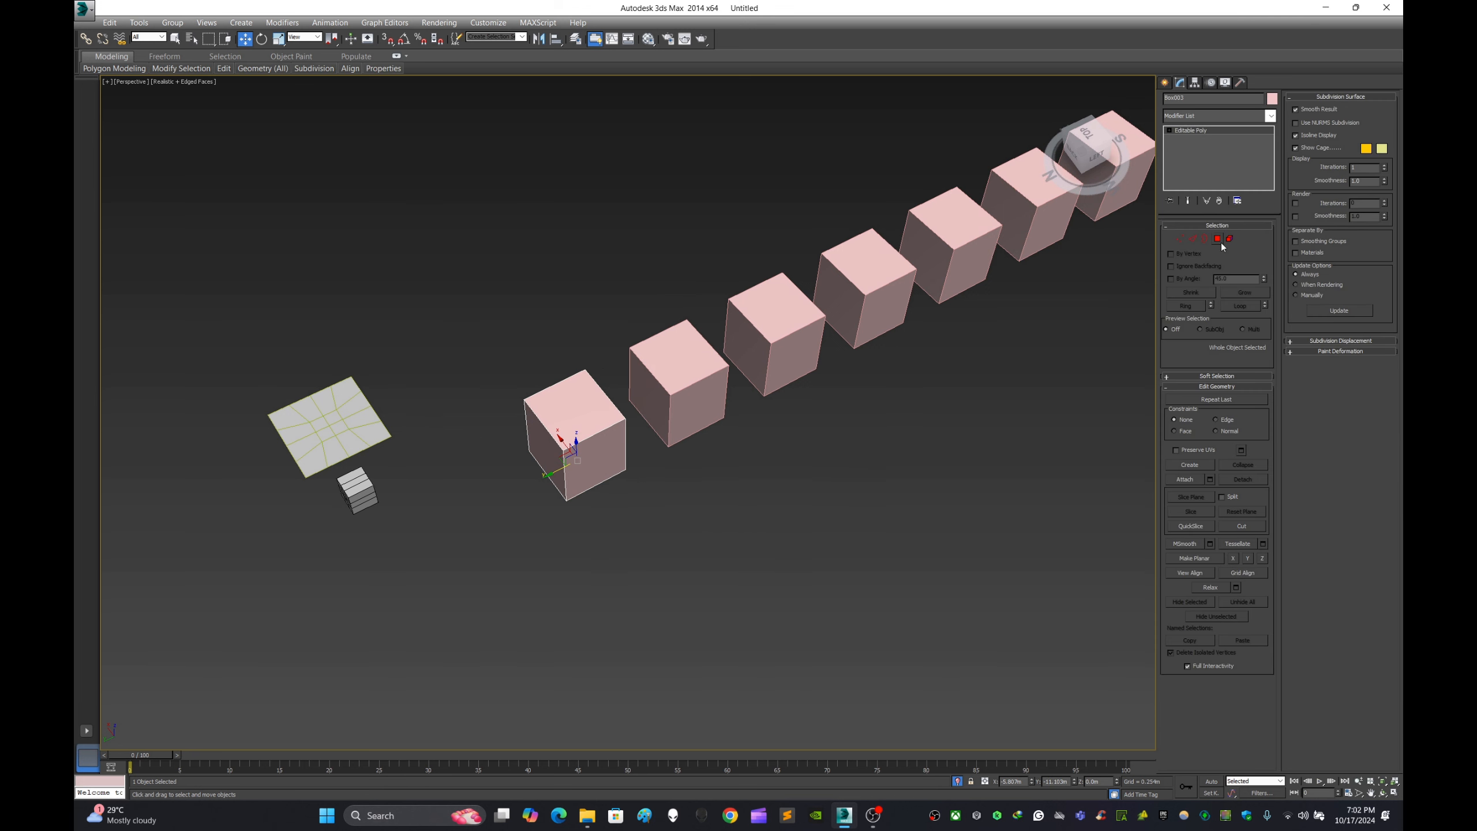
# - Attach the other six boxes of the row to the first box with Attach
pyautogui.click(1189, 481)
pyautogui.click(692, 395)
pyautogui.click(762, 336)
pyautogui.click(886, 297)
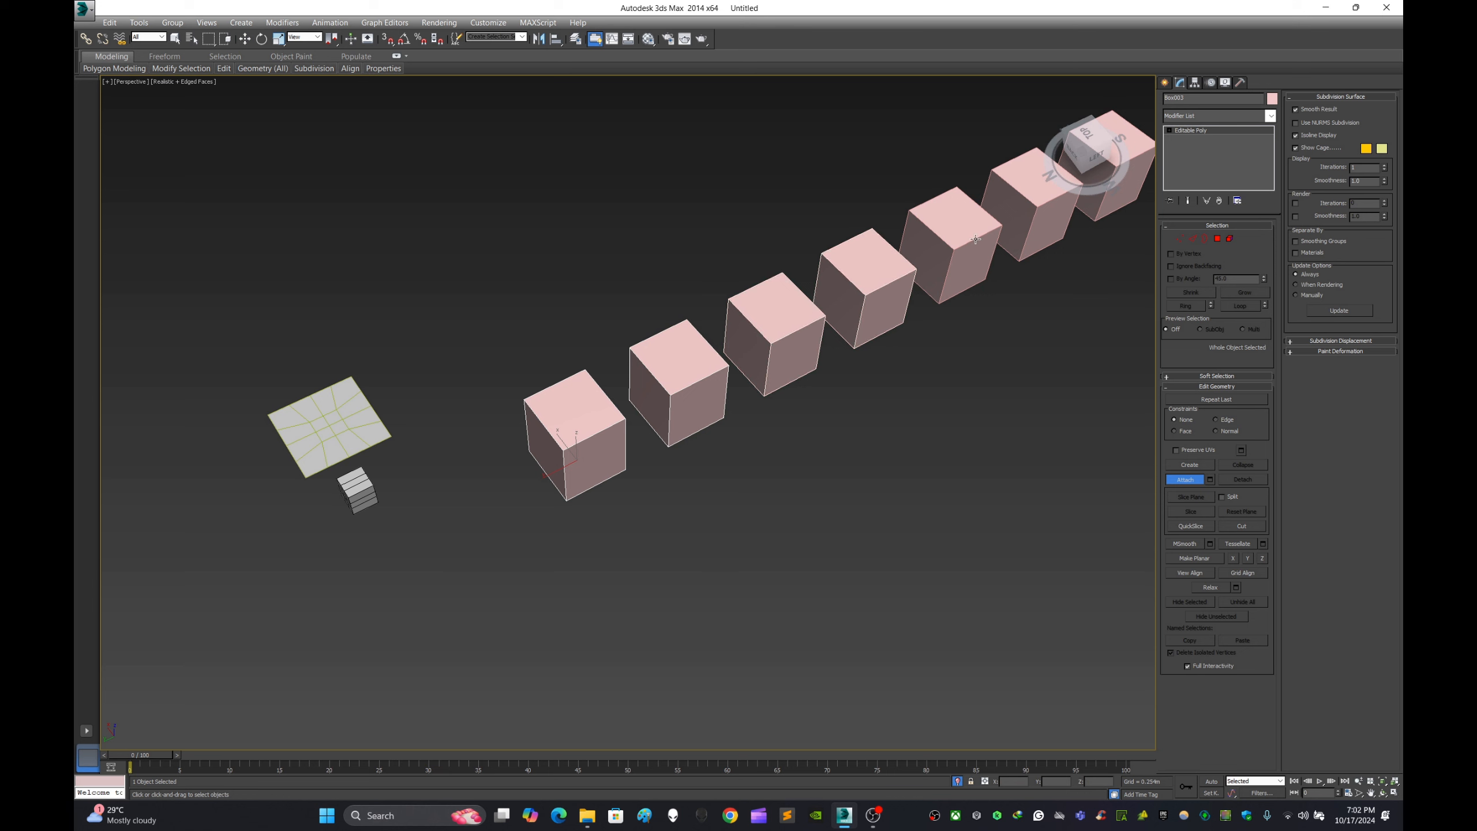
pyautogui.click(975, 239)
pyautogui.click(1047, 216)
pyautogui.click(1106, 202)
pyautogui.moveTo(1122, 230); pyautogui.dragTo(955, 346, button='middle')
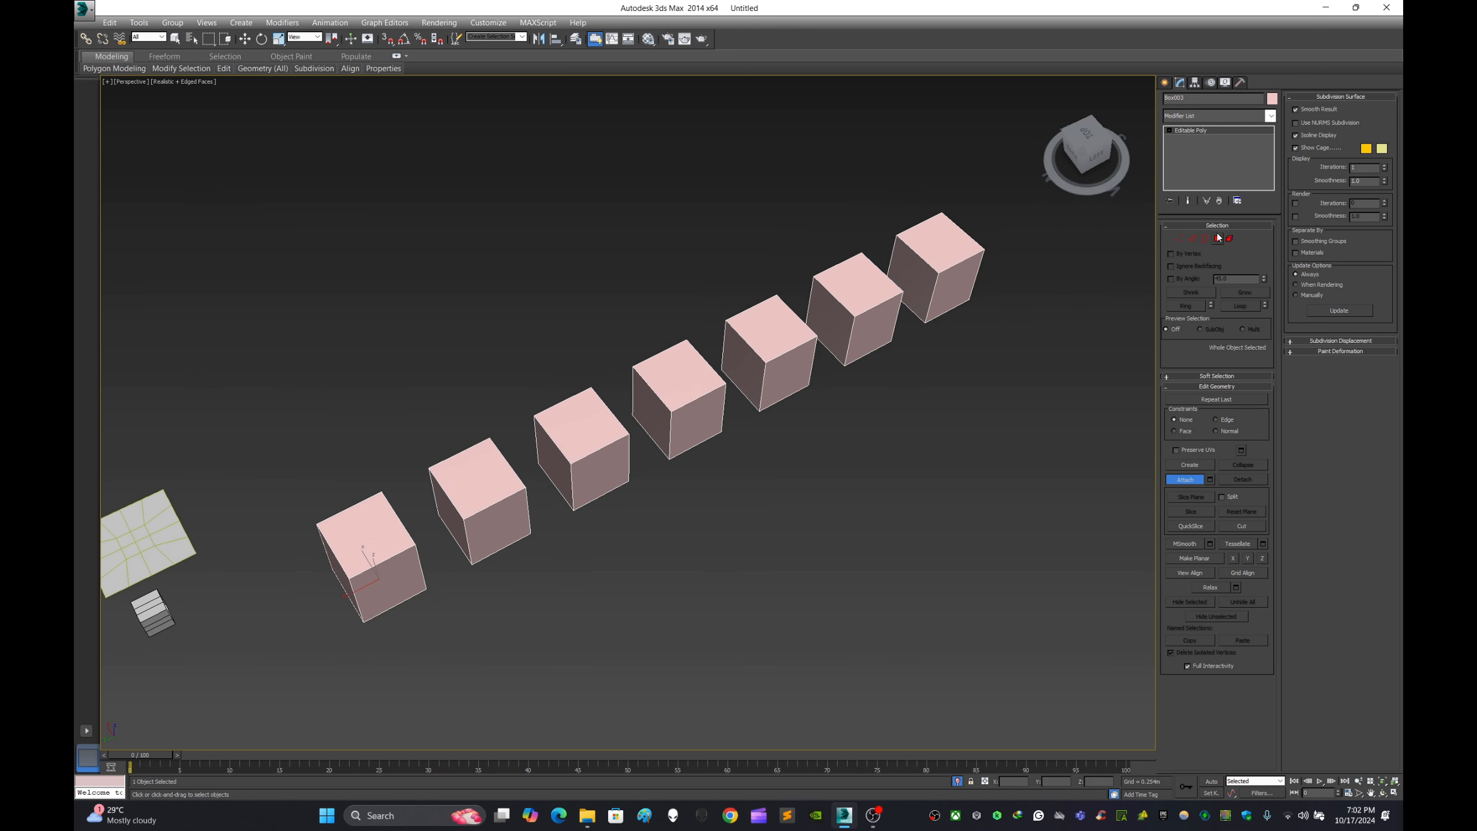
# - Select individual boxes of the attached row at the Element level, ending with the middle box selected
pyautogui.click(1229, 239)
pyautogui.click(853, 304)
pyautogui.click(768, 350)
pyautogui.click(692, 399)
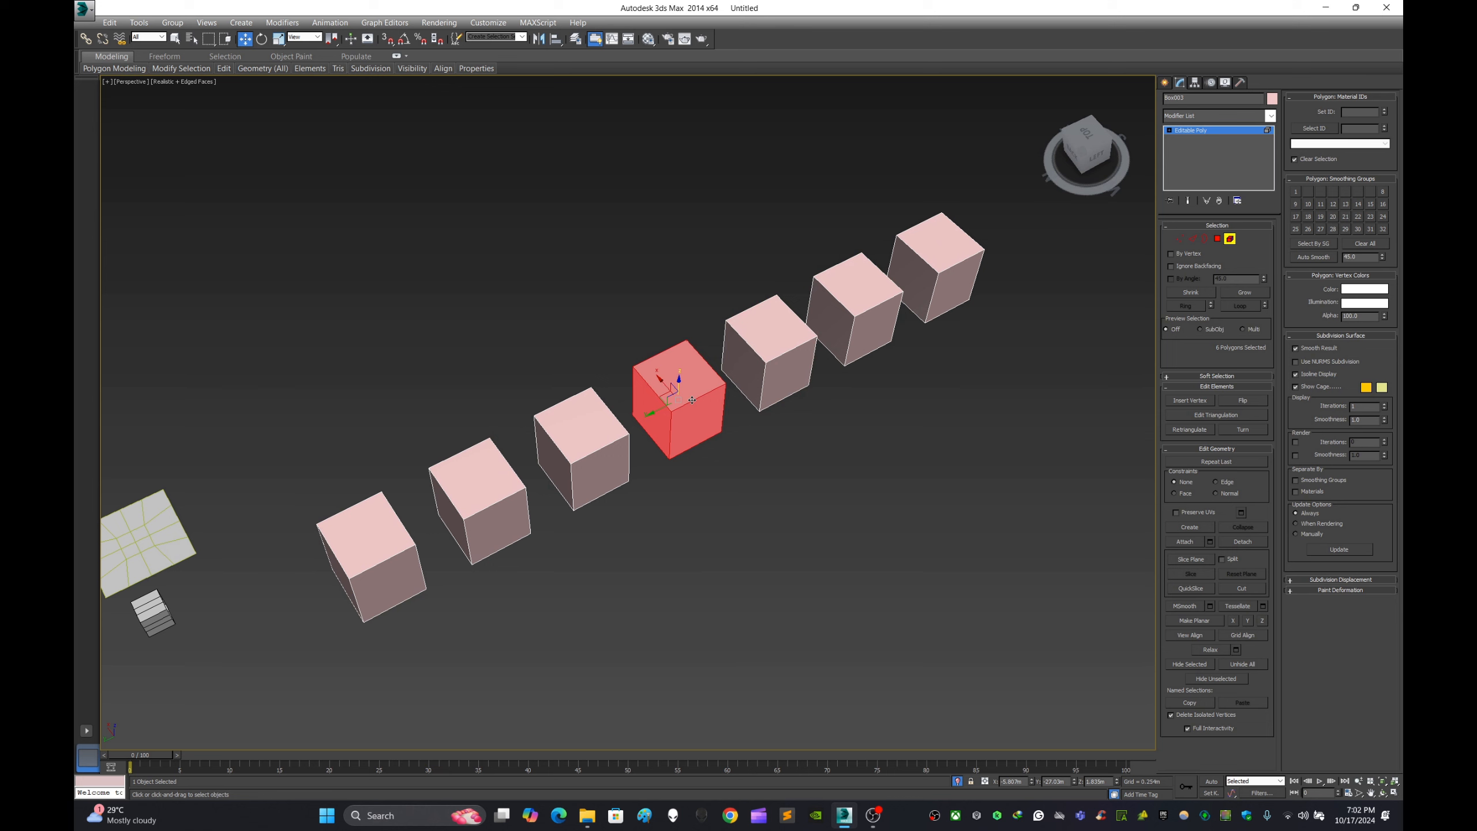
pyautogui.scroll(-5, 819, 414)
pyautogui.moveTo(803, 427); pyautogui.dragTo(773, 419, button='middle')
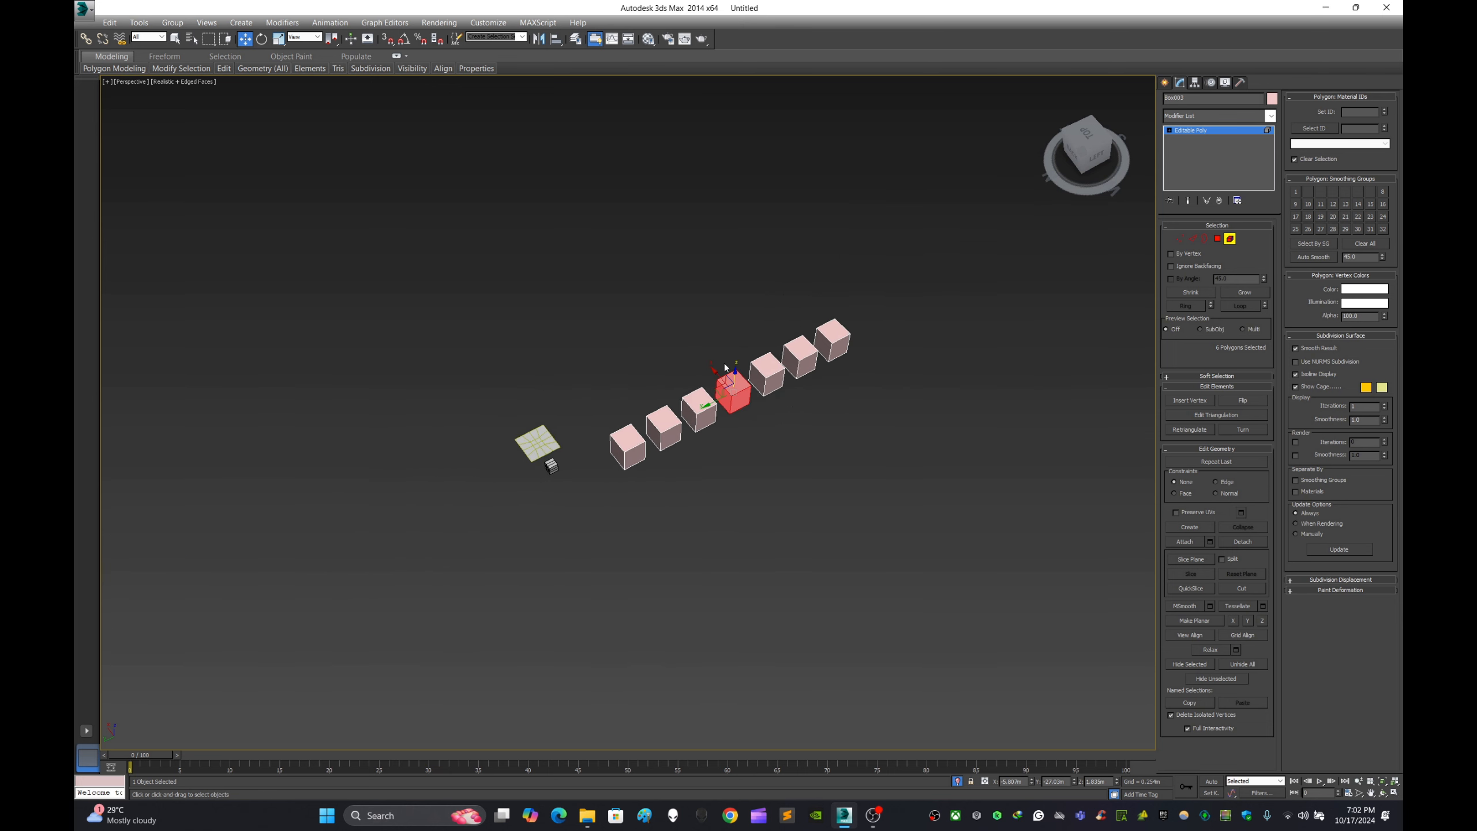
pyautogui.moveTo(726, 359); pyautogui.dragTo(782, 327, button='middle')
pyautogui.scroll(5, 782, 327)
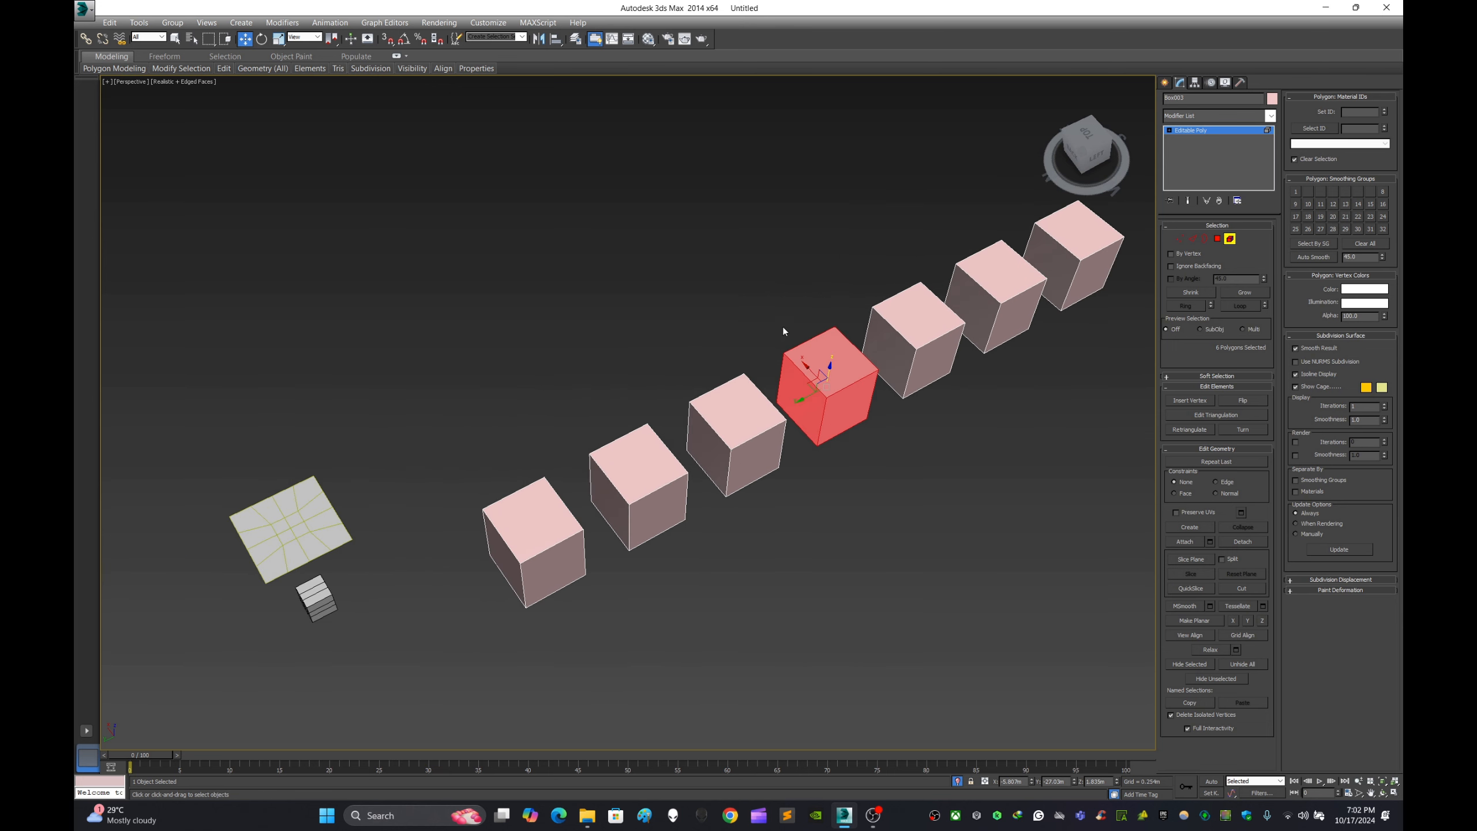